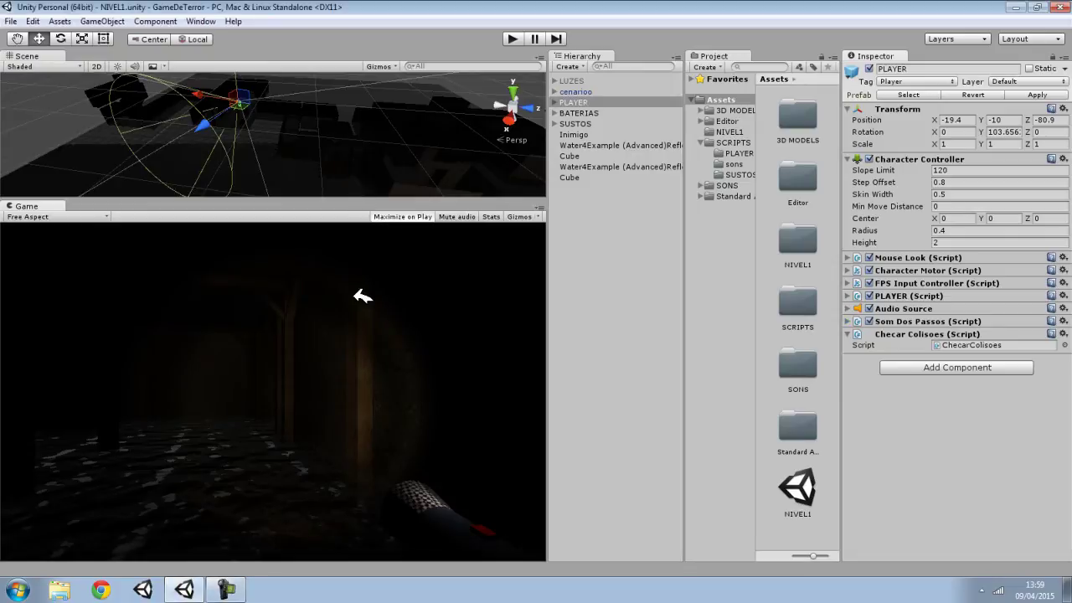
Enlarge the Scene view, then select PLAYER and expand its Som Dos Passos component.
mouse_move(403, 196)
left_mouse_down()
mouse_move(407, 235)
mouse_move(343, 167)
mouse_move(383, 106)
mouse_move(318, 167)
mouse_move(358, 240)
mouse_move(380, 109)
mouse_move(358, 170)
left_mouse_up()
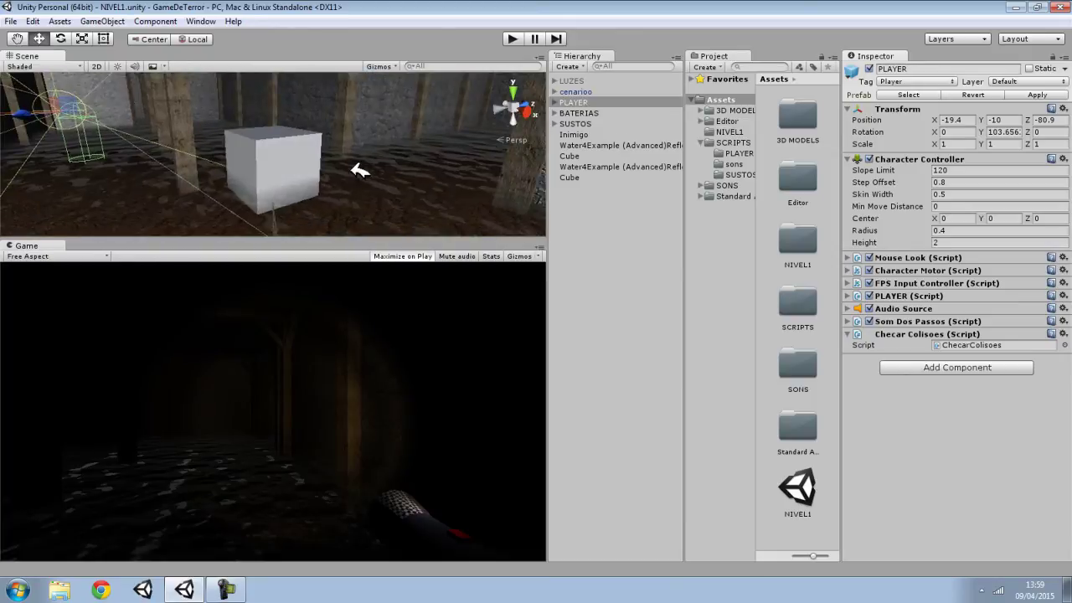
mouse_move(345, 237)
left_mouse_down()
mouse_move(376, 454)
mouse_move(447, 301)
mouse_move(626, 381)
mouse_move(311, 304)
mouse_move(248, 310)
mouse_move(505, 432)
mouse_move(621, 337)
mouse_move(569, 304)
mouse_move(661, 276)
mouse_move(589, 253)
mouse_move(581, 232)
mouse_move(509, 273)
mouse_move(578, 272)
left_mouse_up()
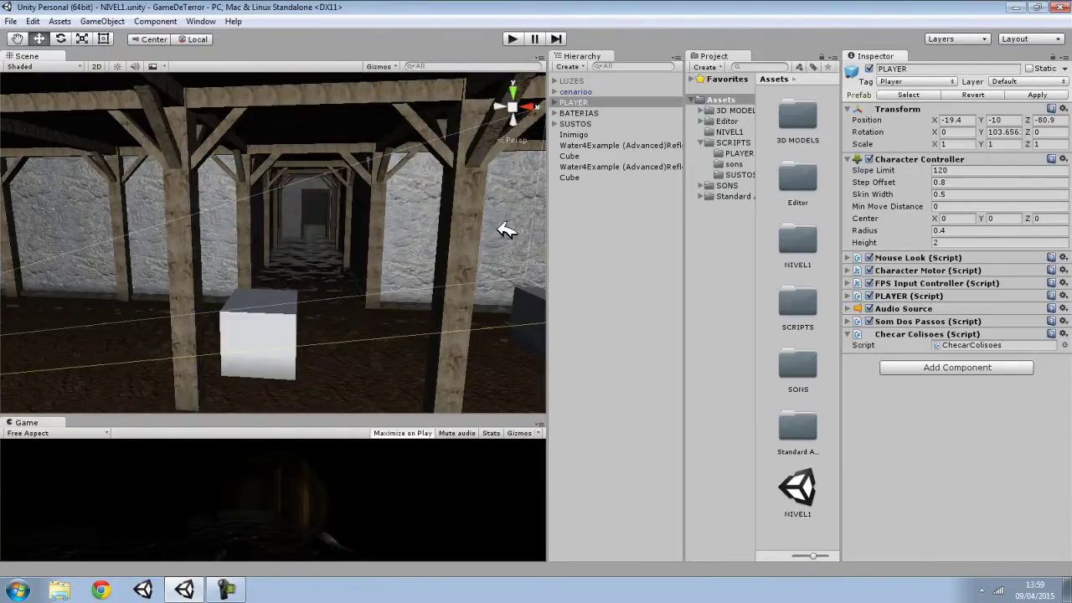
left_click(588, 102)
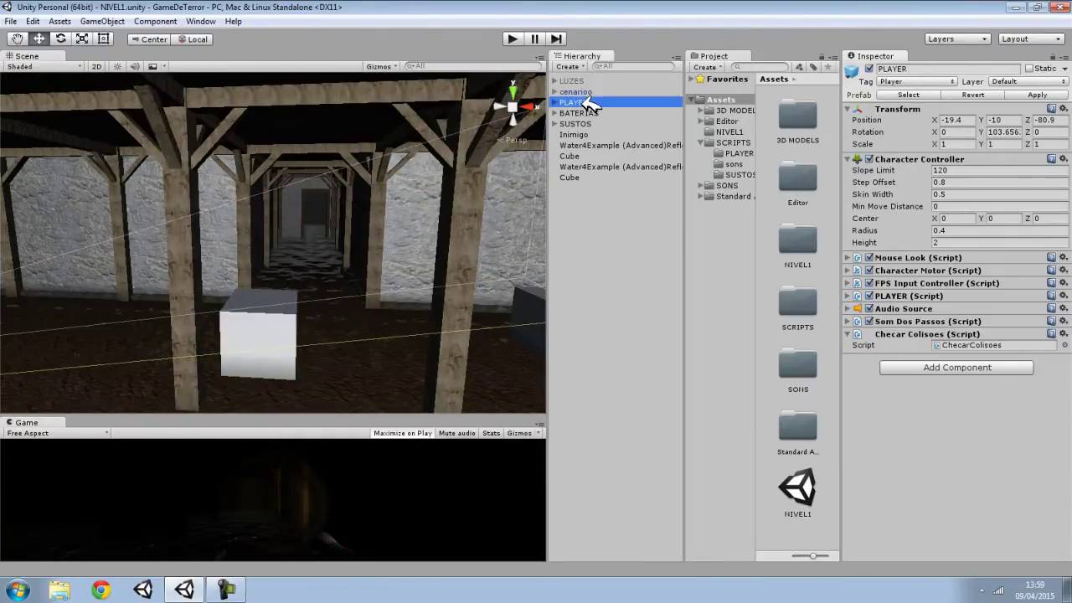
left_click(907, 323)
Open SomDosPassos.cs in MonoDevelop and scroll down through its code.
left_click(971, 332)
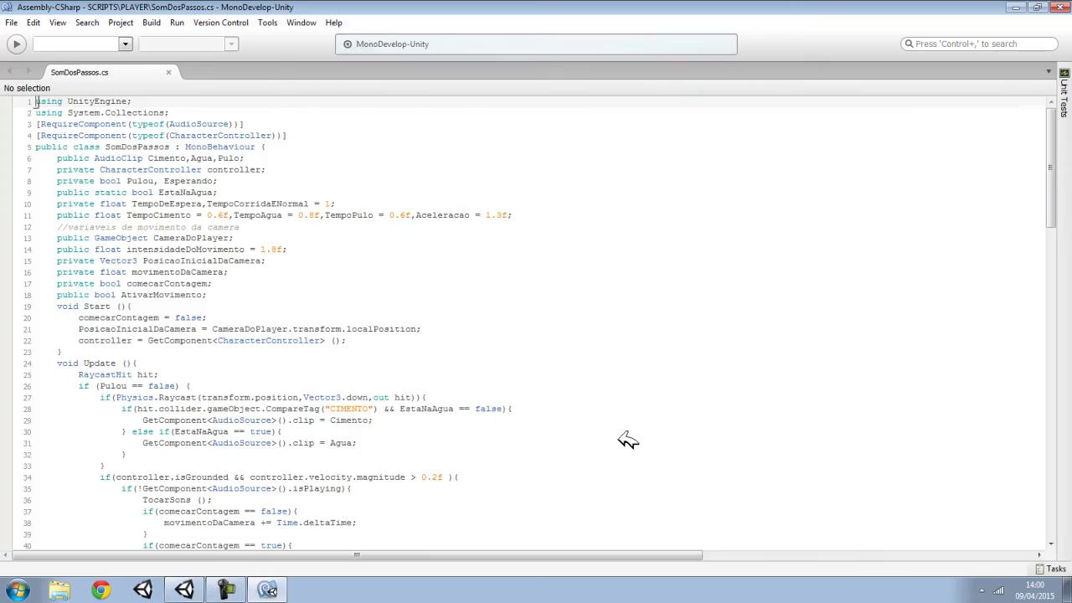
scroll(390, 400, "down", 2)
scroll(299, 354, "down", 10)
scroll(299, 354, "down", 2)
scroll(299, 354, "down", 2)
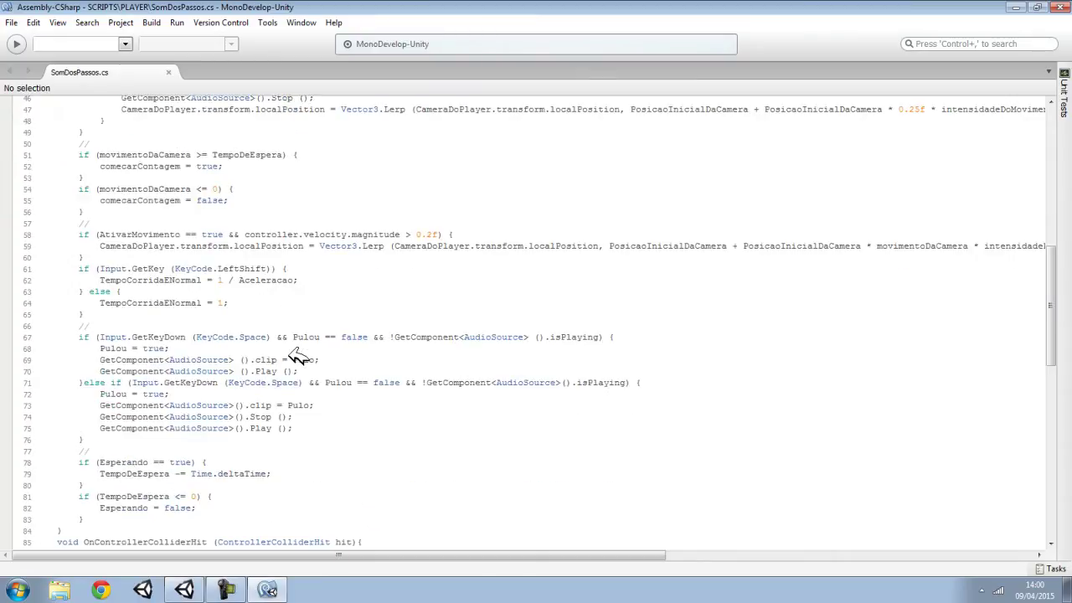
scroll(494, 463, "down", 8)
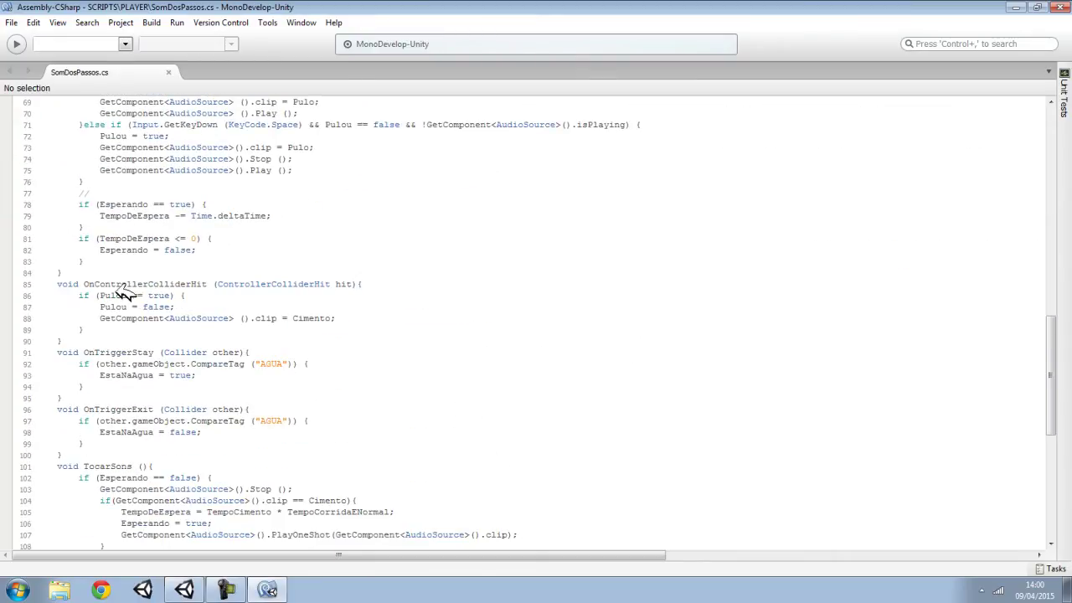
Highlight OnControllerColliderHit's 'Pulou = false;' and Cimento clip reset lines, then scroll back up.
left_click_drag(65, 335, 55, 284)
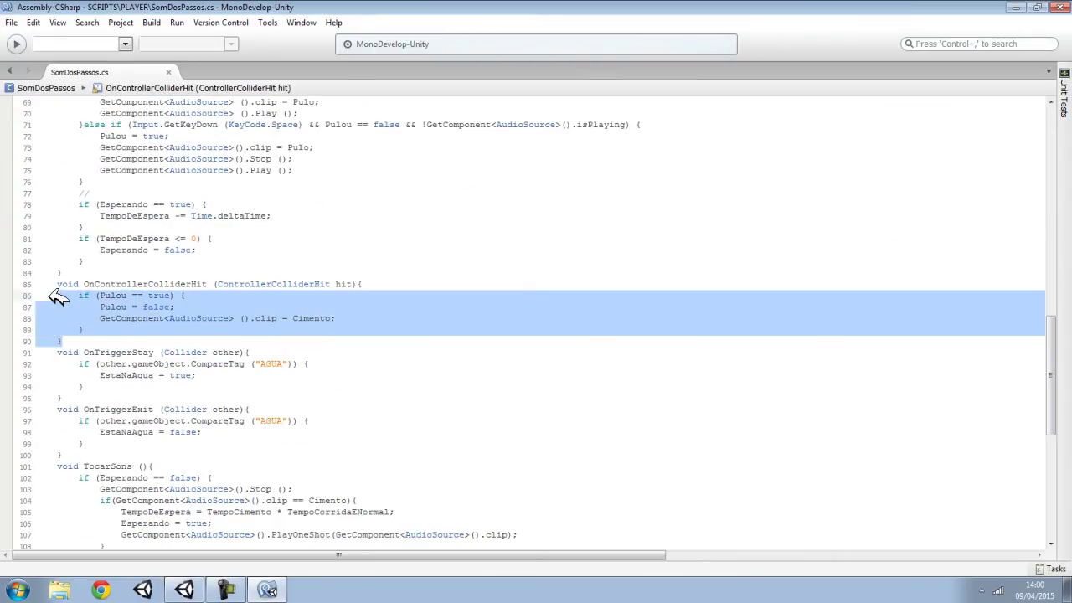
left_click(195, 292)
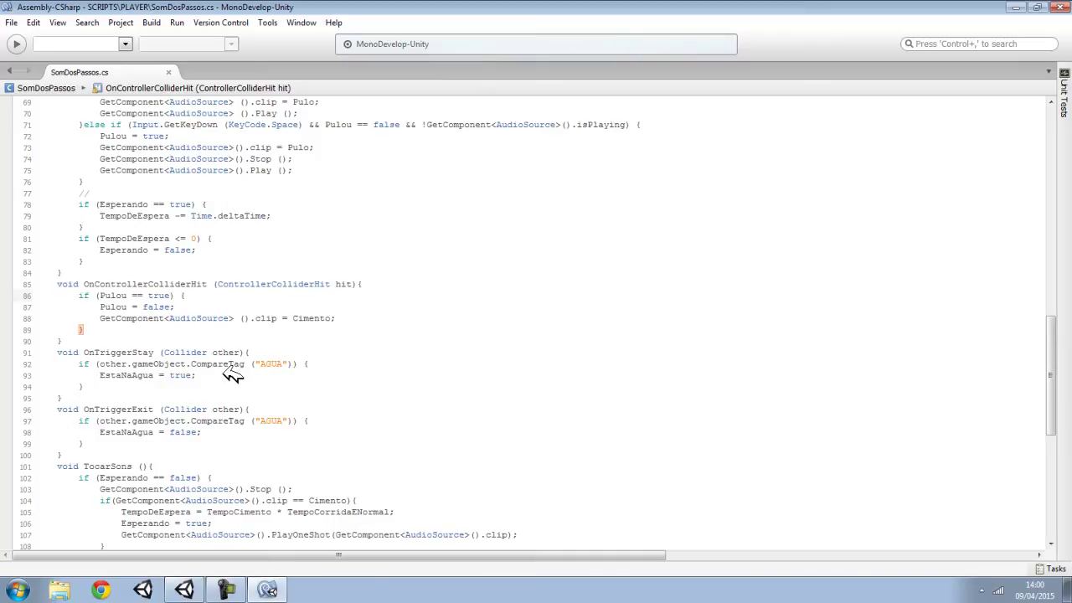
left_click_drag(101, 306, 176, 306)
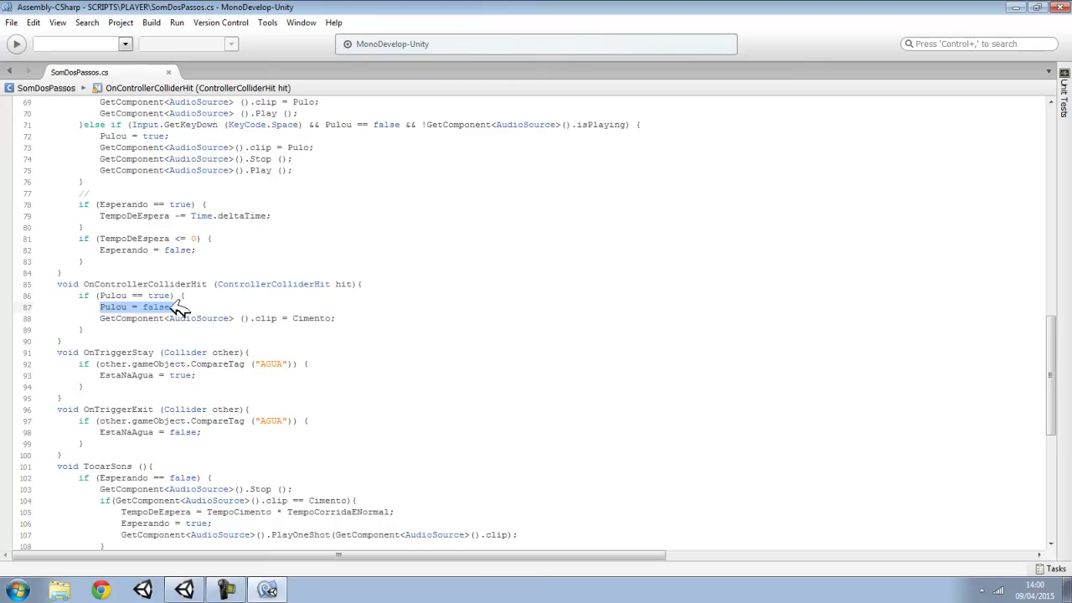
left_click_drag(19, 335, 18, 285)
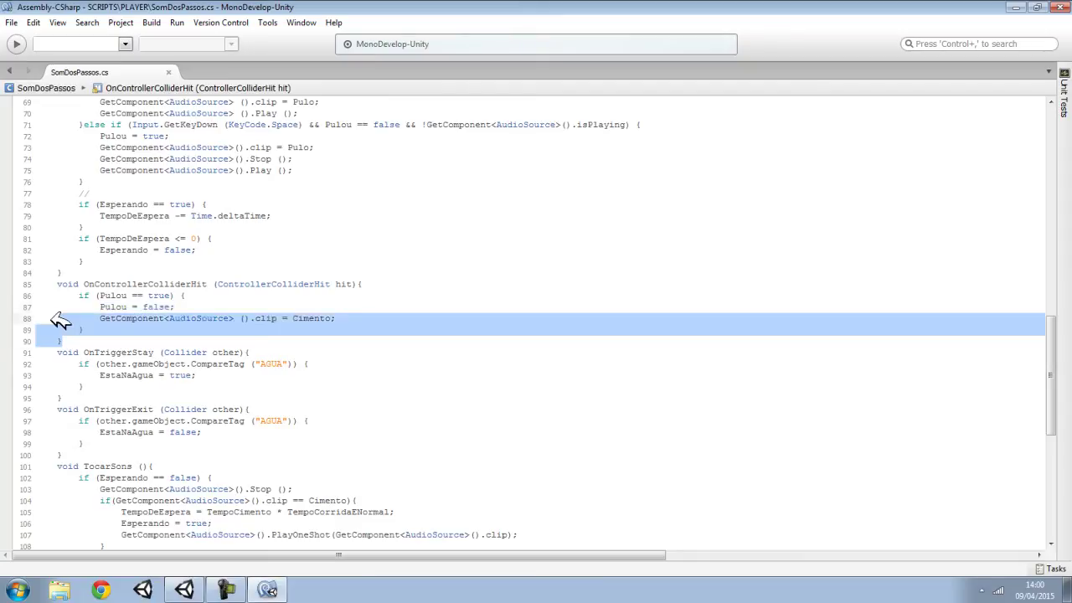
left_click(151, 310)
left_click_drag(201, 300, 126, 306)
left_click(171, 306)
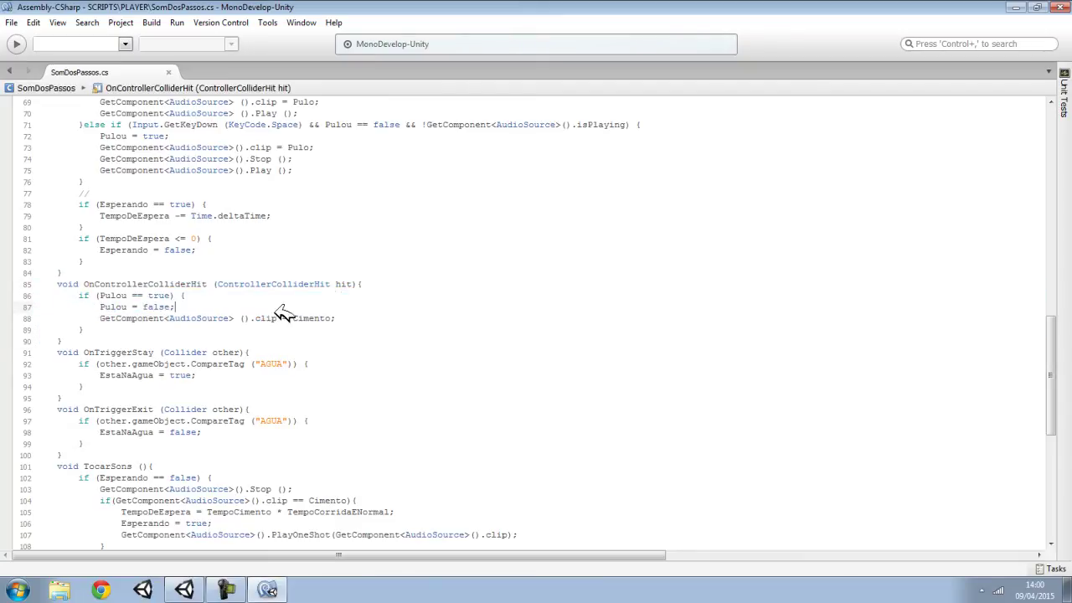
left_click_drag(352, 319, 113, 323)
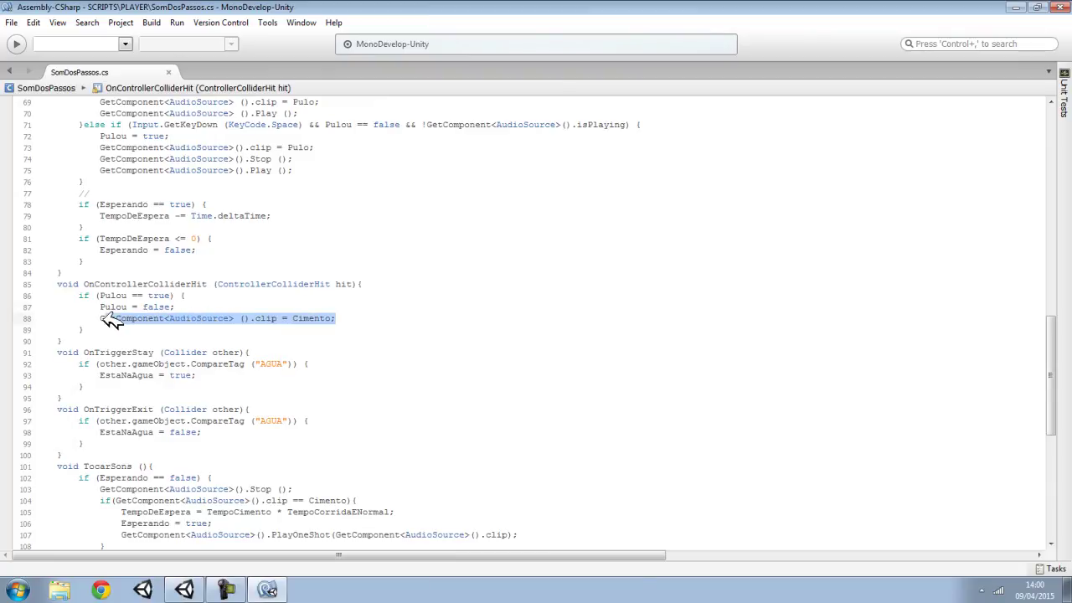
scroll(112, 322, "up", 3)
scroll(114, 318, "up", 9)
scroll(117, 314, "up", 2)
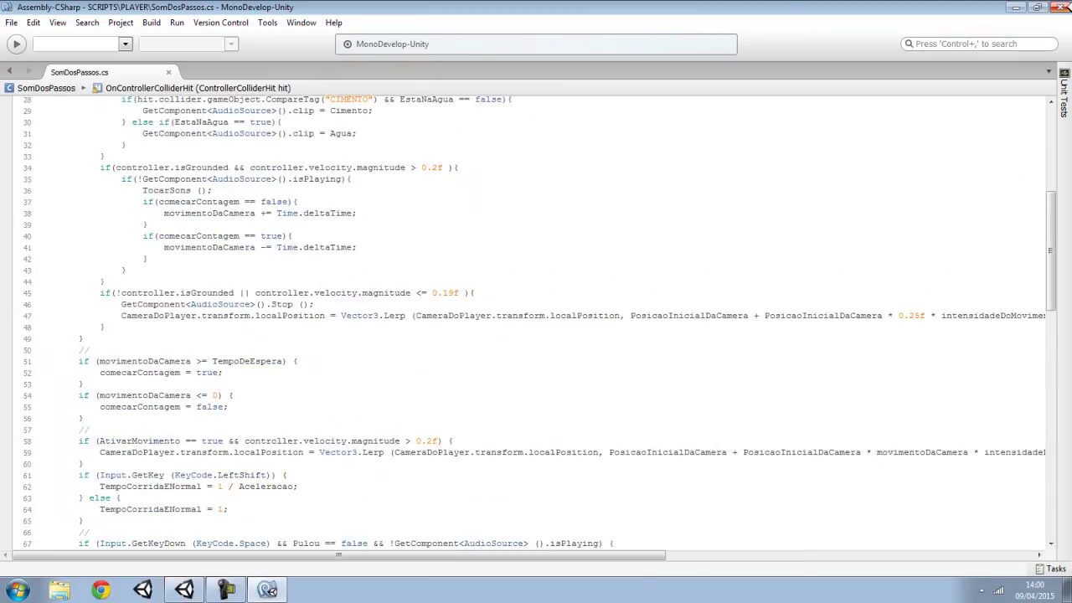
Back in Unity, turn the scene camera toward the player capsule and collapse Som Dos Passos.
left_click(1062, 7)
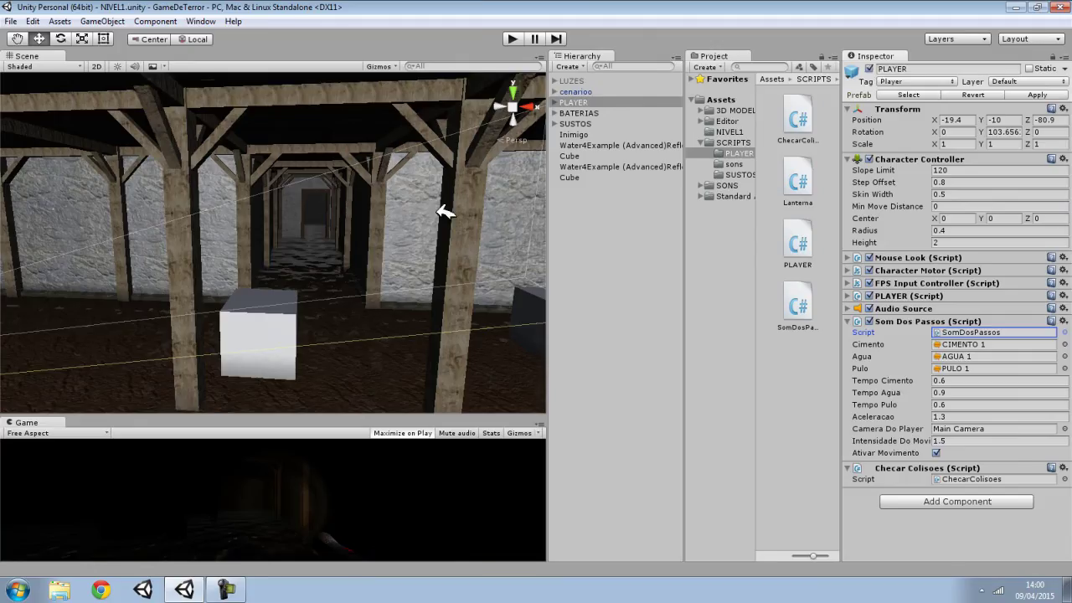
right_click_drag(438, 210, 417, 282)
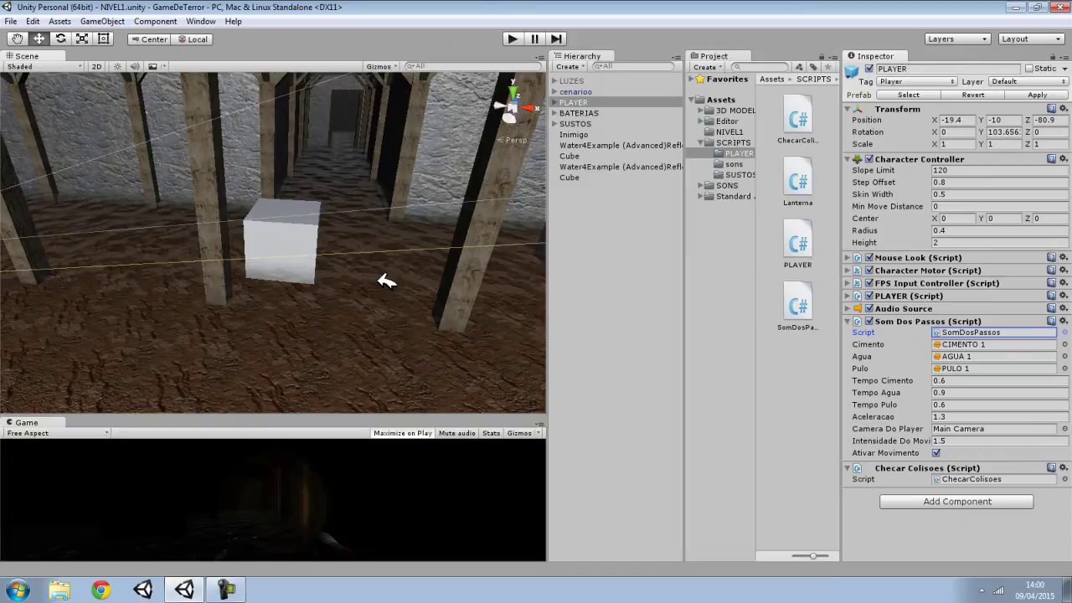
mouse_move(389, 289)
right_mouse_down()
mouse_move(387, 281)
mouse_move(458, 265)
mouse_move(521, 305)
mouse_move(424, 242)
mouse_move(266, 257)
mouse_move(381, 279)
mouse_move(174, 271)
right_mouse_up()
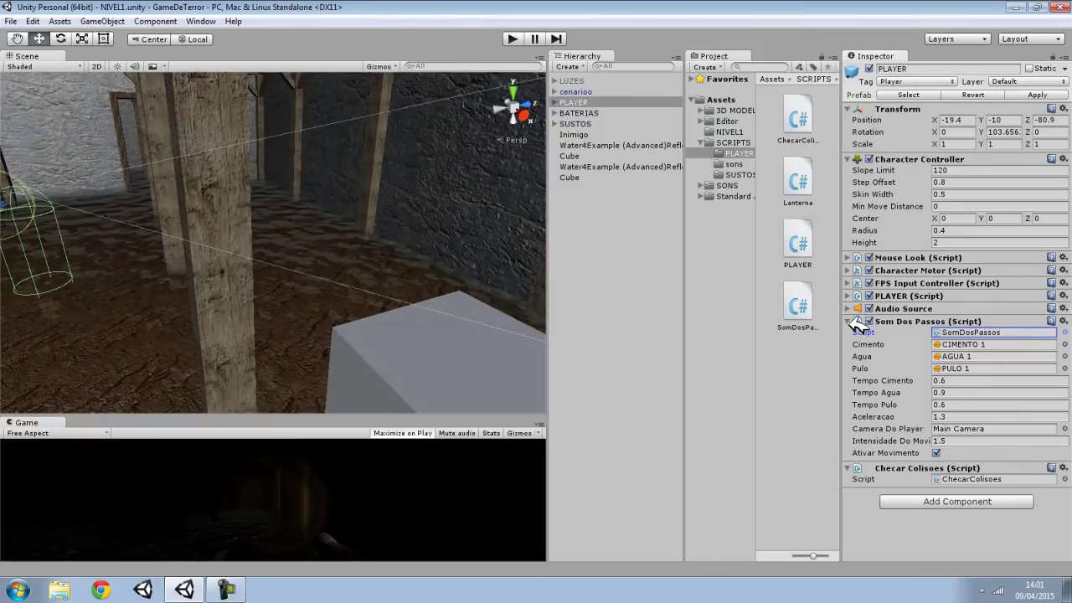
left_click(849, 321)
right_click_drag(369, 237, 174, 247)
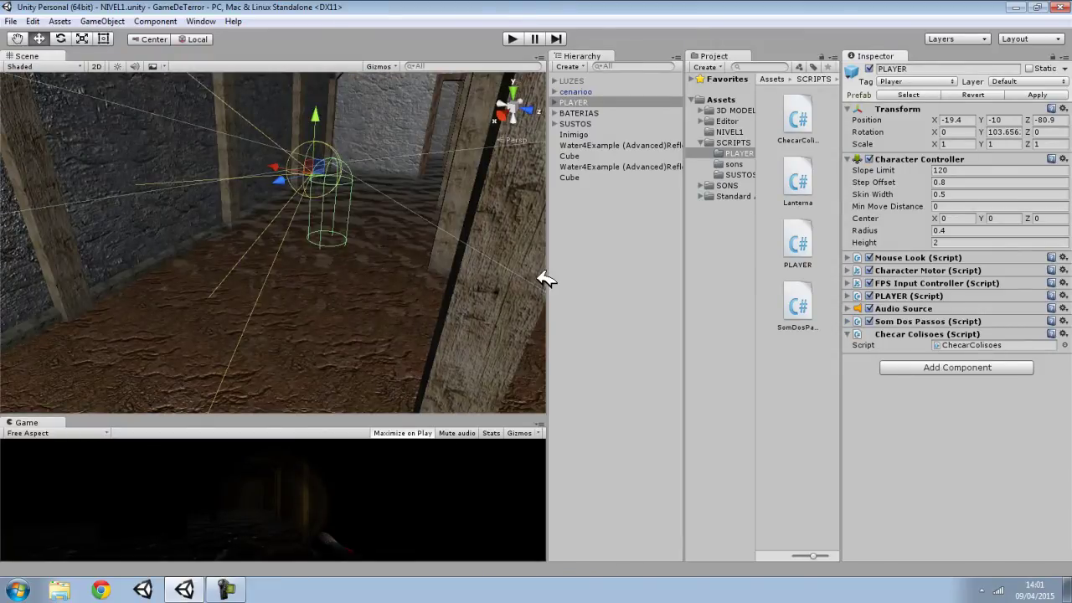
Expand and collapse the Character Motor and FPS Input Controller components to review them.
left_click(857, 271)
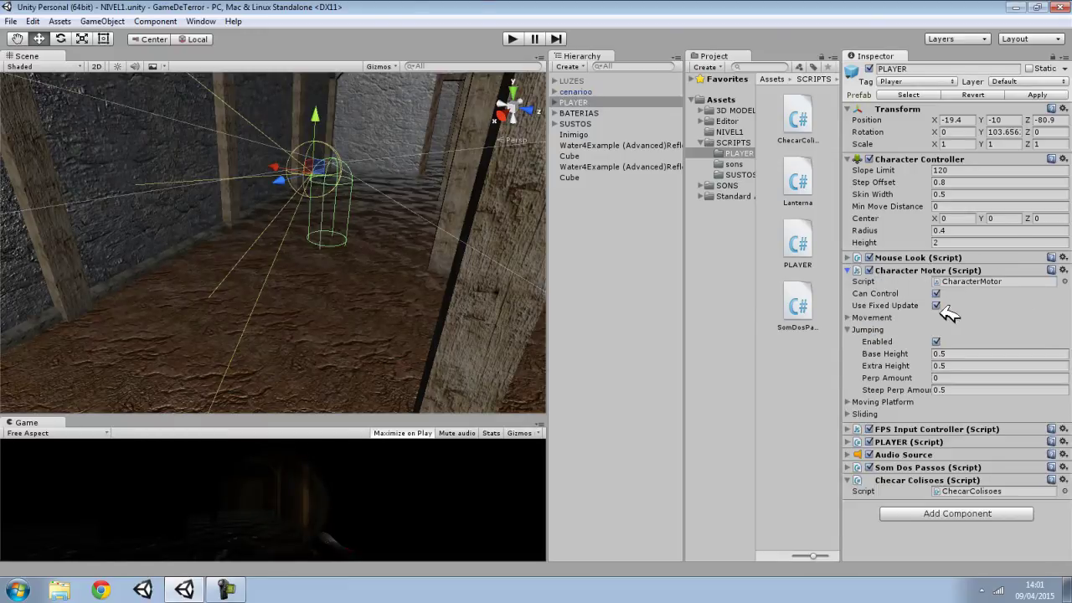
left_click(855, 271)
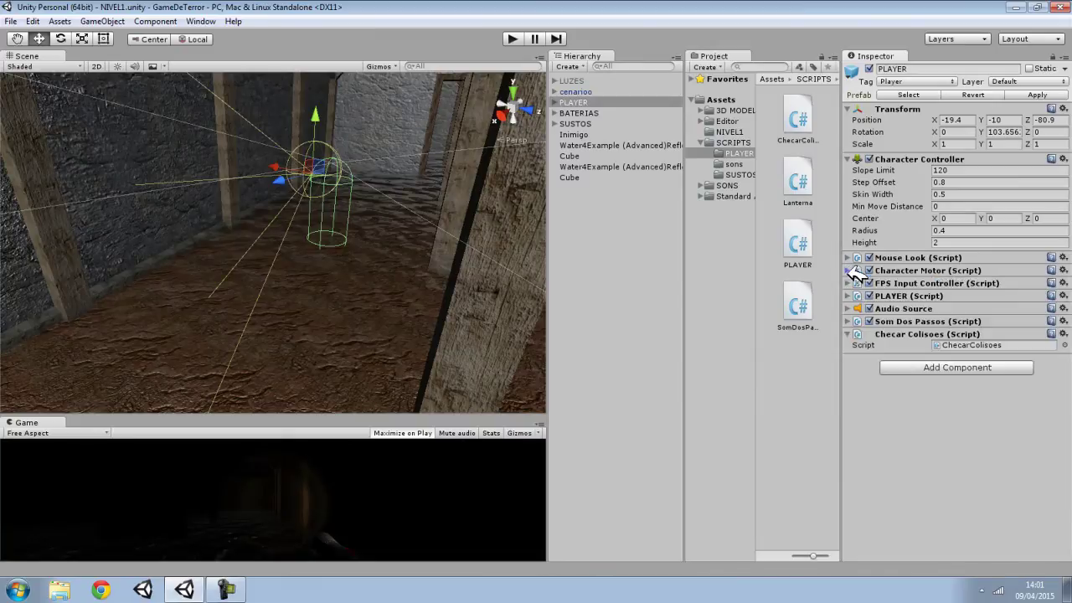
left_click(852, 282)
left_click(852, 281)
Search Google in Chrome for 'first person controller unity C#'.
key("super+d")
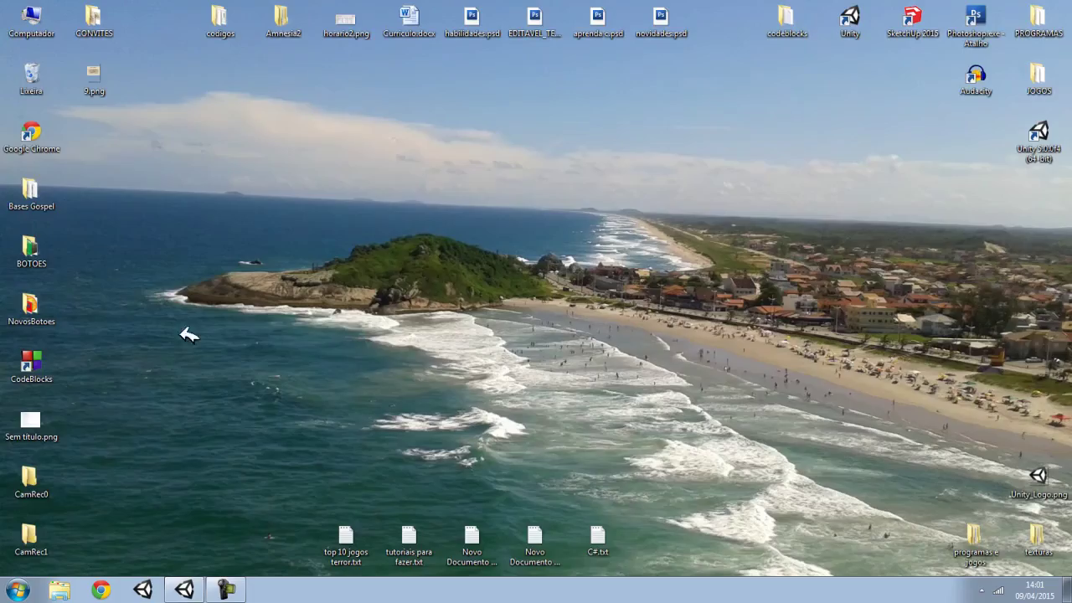
left_click(96, 584)
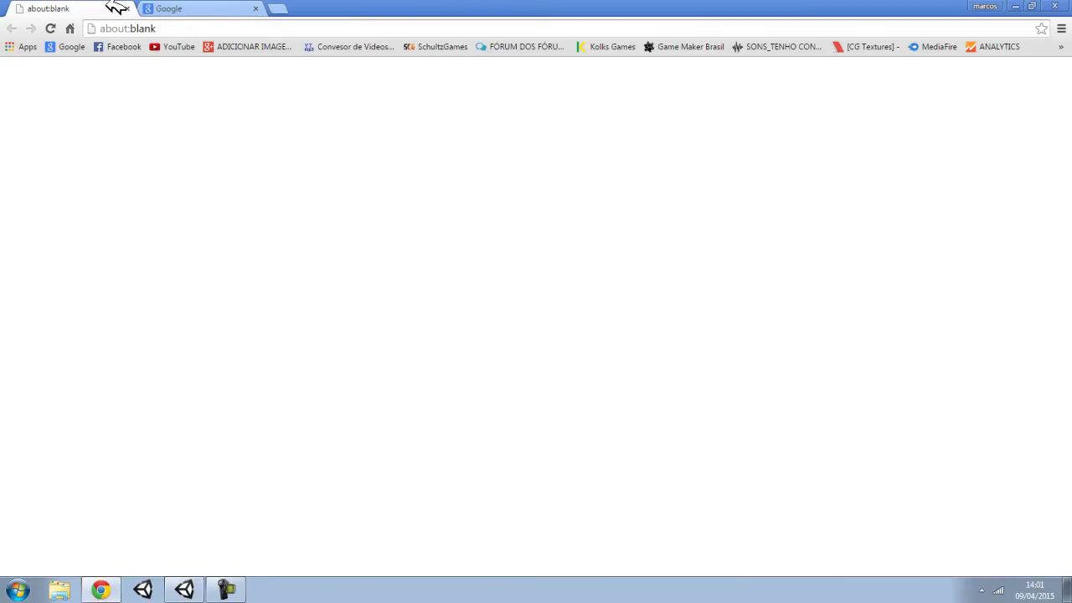
left_click(126, 9)
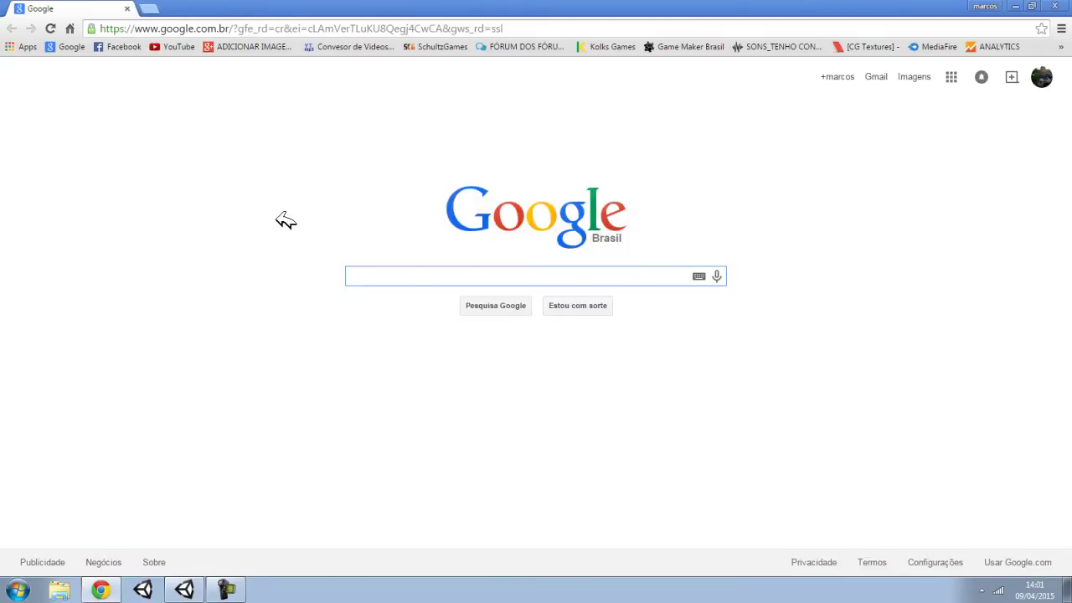
type("fir")
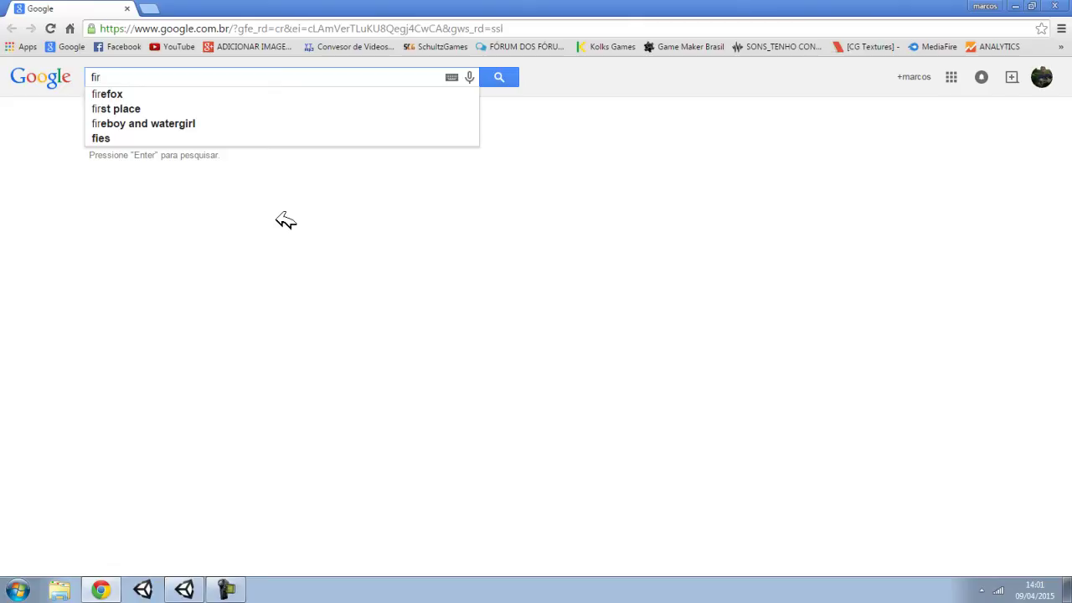
type("st pers")
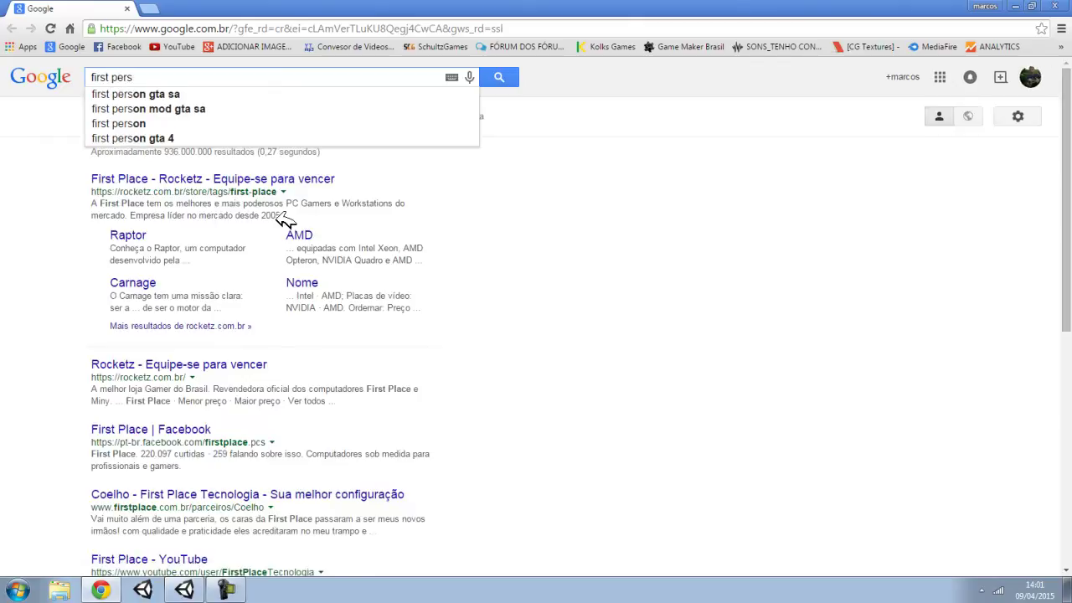
type("n")
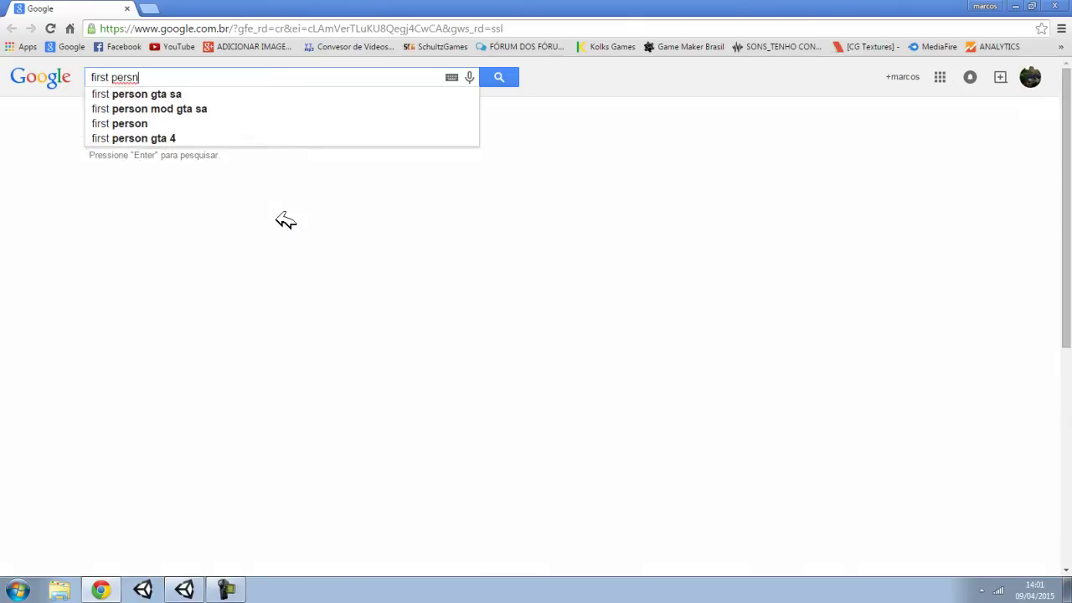
key("BackSpace")
type("on controller unity")
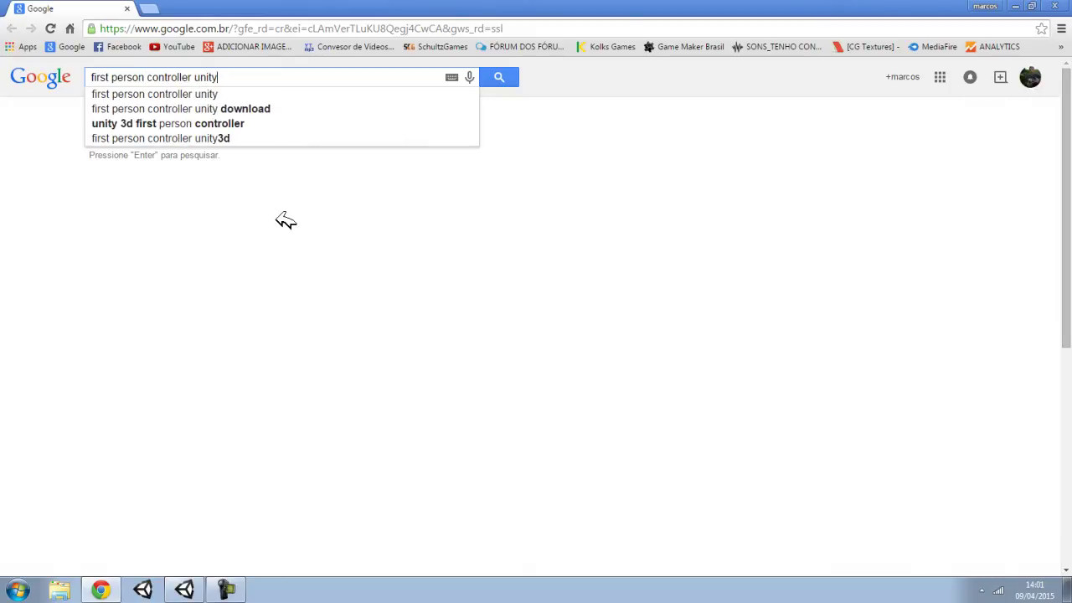
type(" C#")
key("Return")
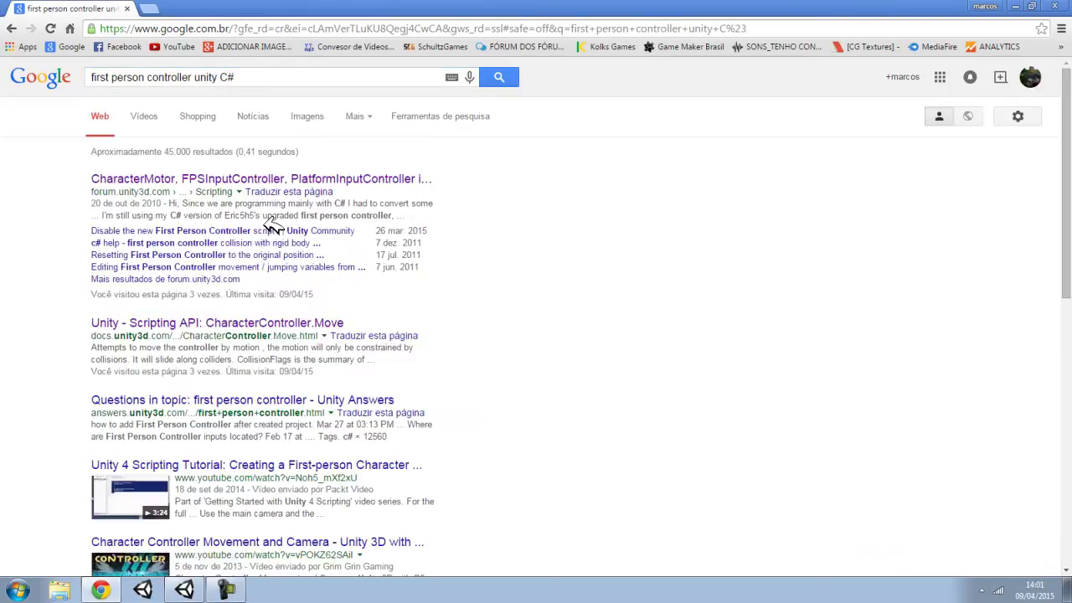
Open the Unity forum thread offering the C# CharacterMotor scripts.
left_click(256, 324)
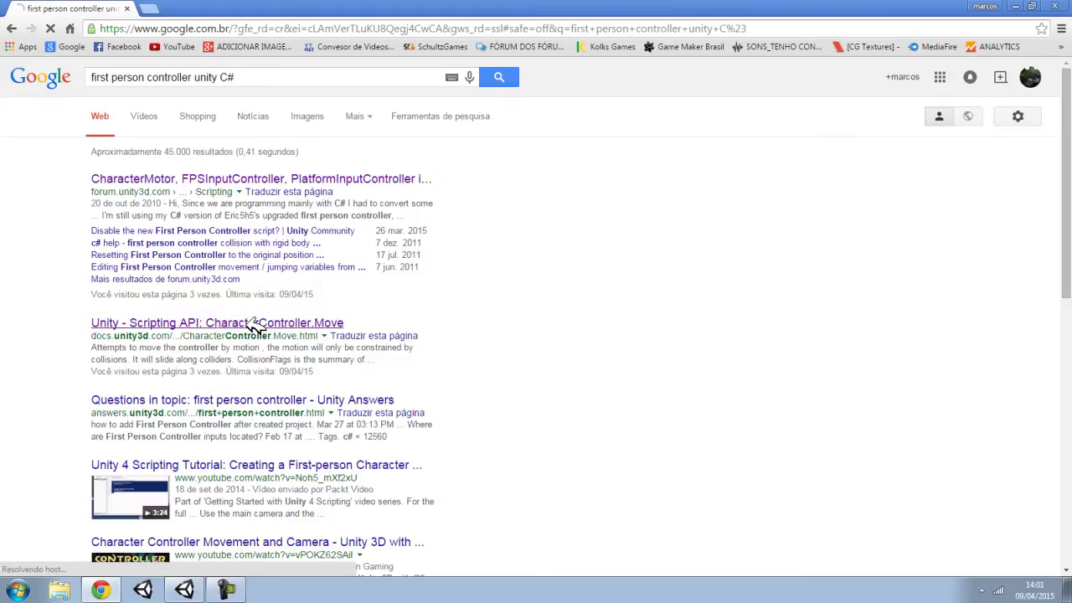
left_click(17, 29)
left_click(249, 177)
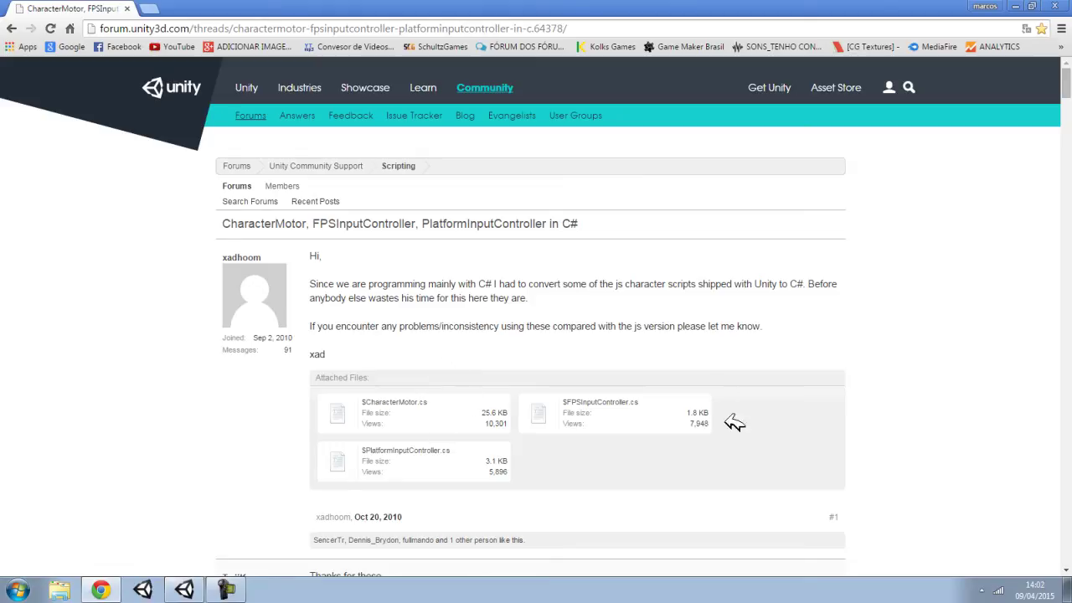
Scroll the forum thread, then reselect the PLAYER object in Unity.
scroll(628, 431, "down", 2)
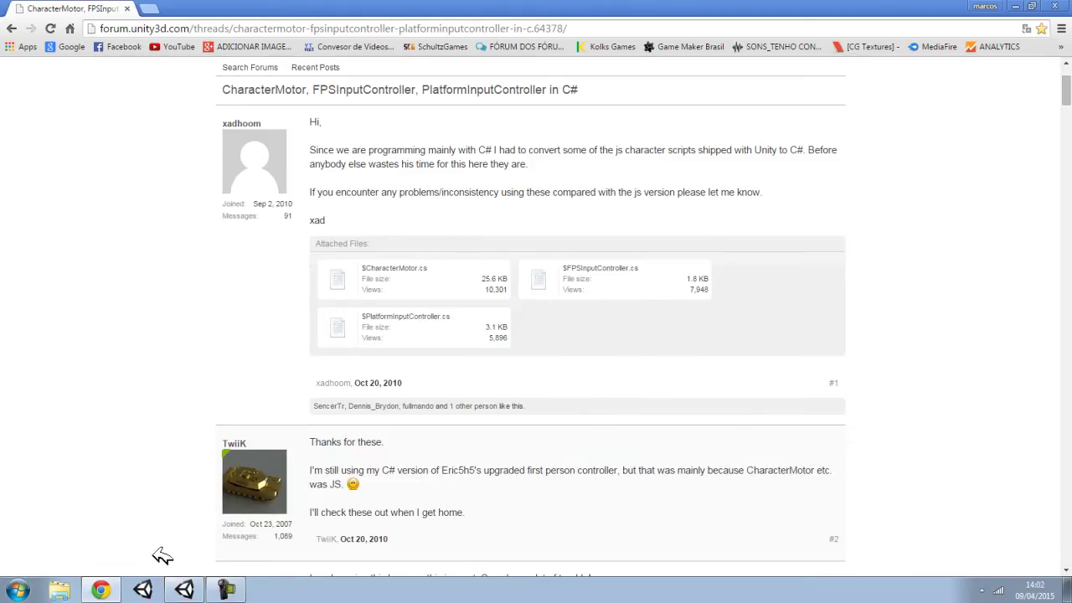
left_click(184, 591)
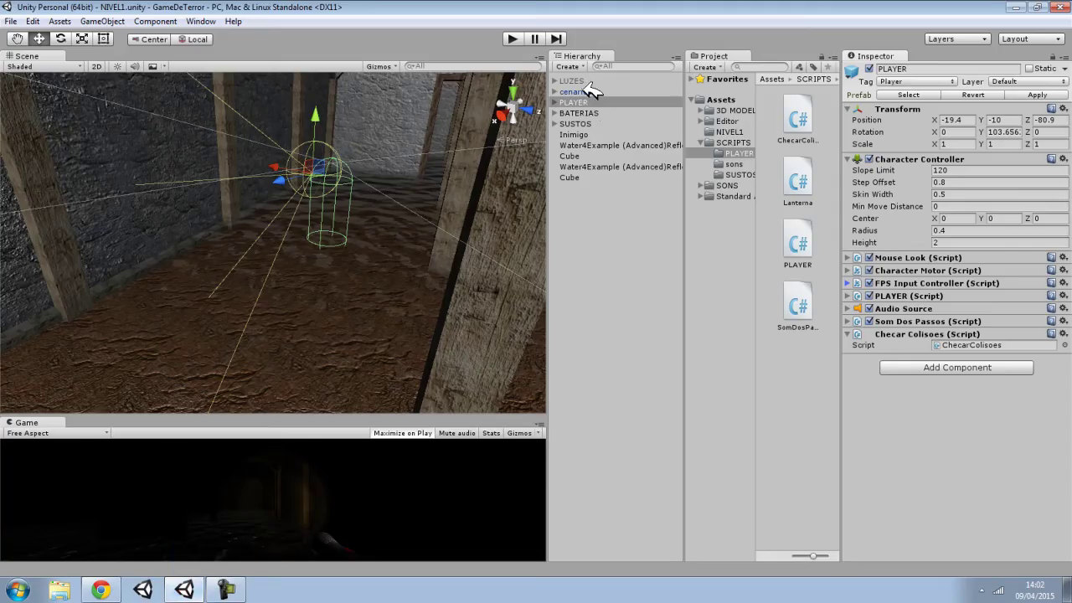
left_click(586, 91)
left_click(584, 101)
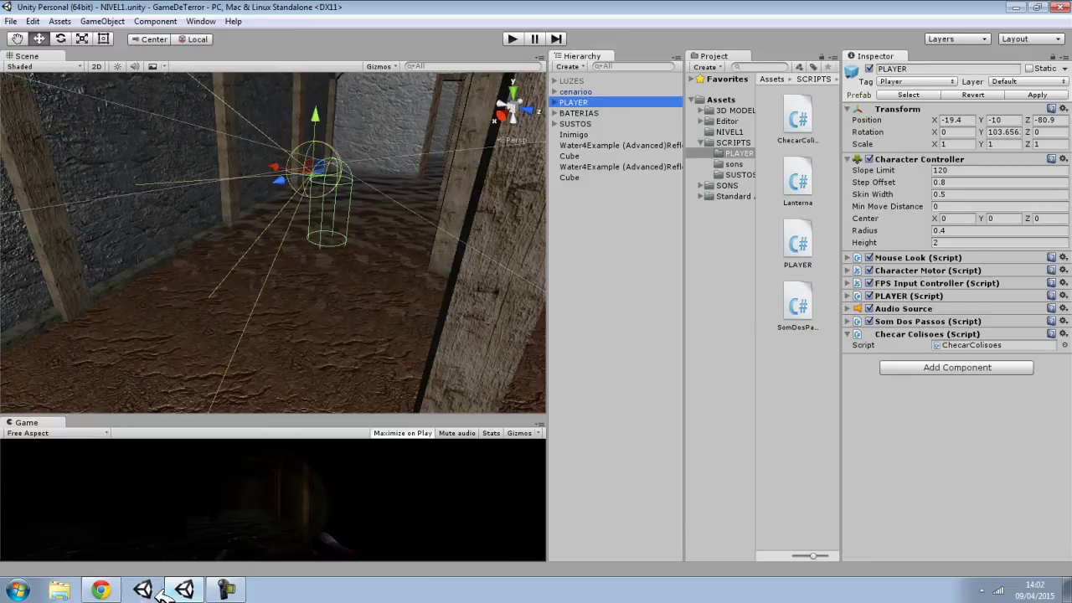
Download $CharacterMotor.cs and $FPSInputController.cs from the thread and return to Unity.
left_click(101, 589)
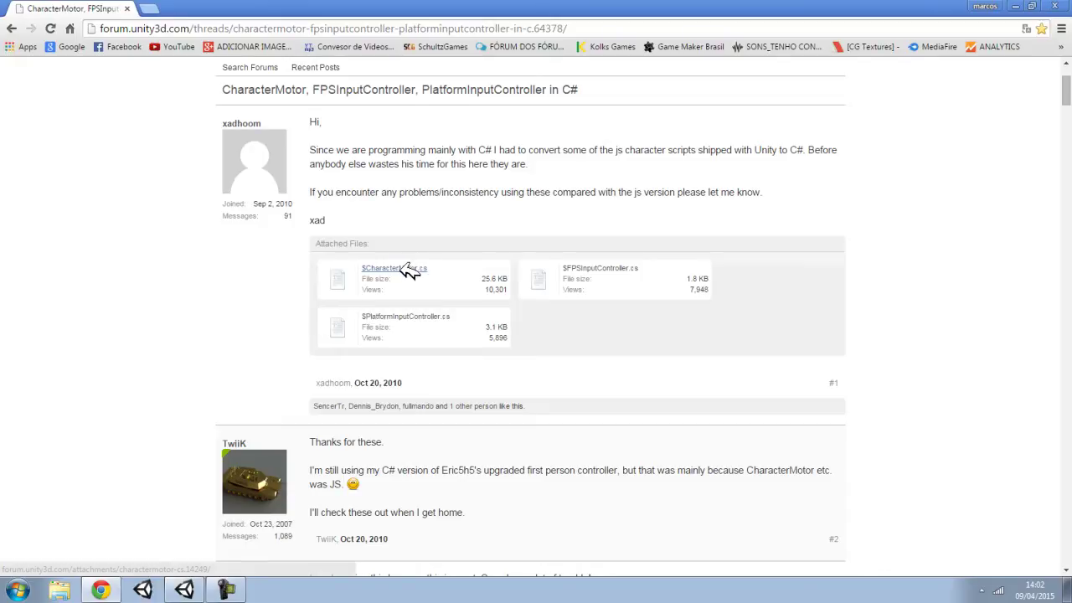
left_click(401, 268)
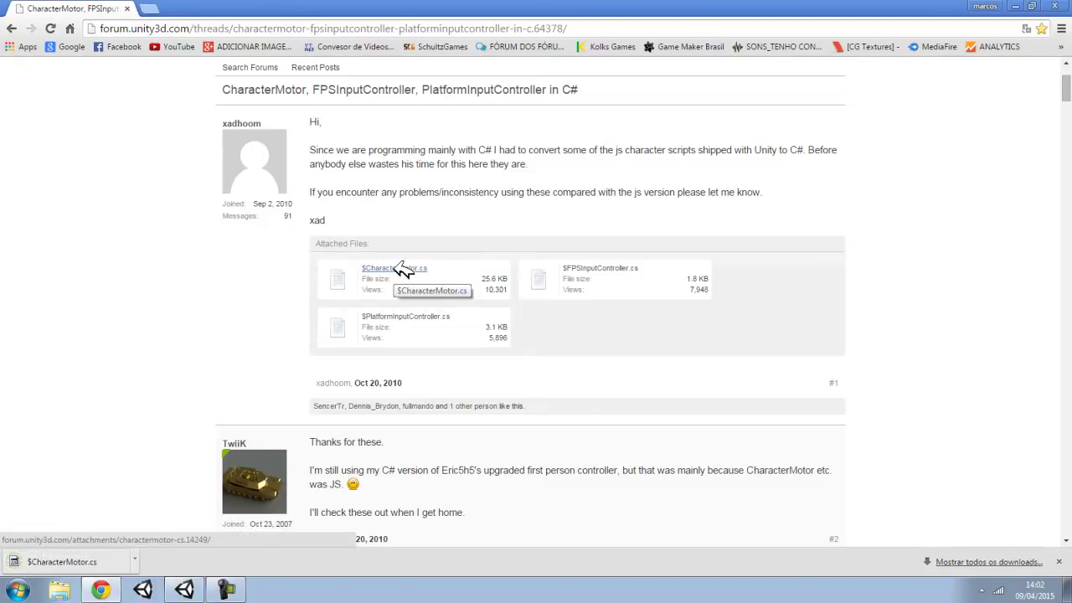
left_click(618, 268)
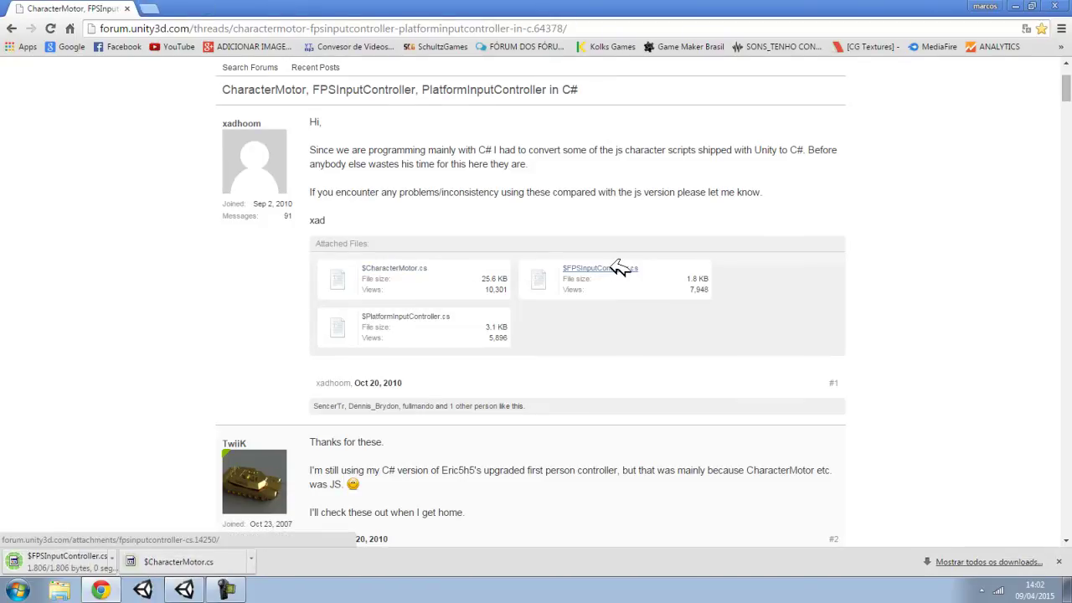
key("alt+Tab")
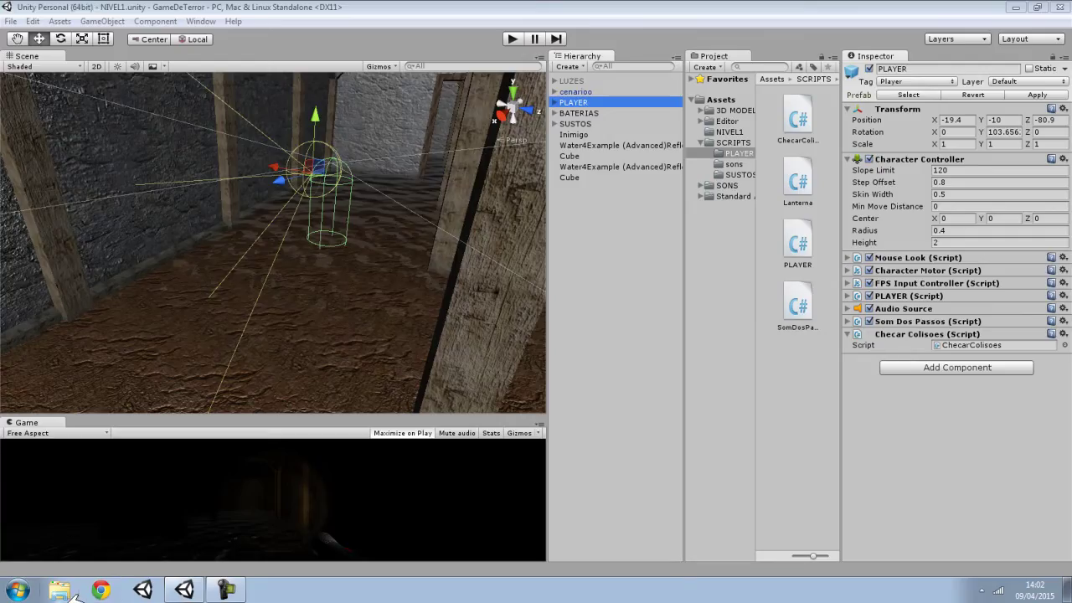
left_click(71, 591)
left_click(84, 100)
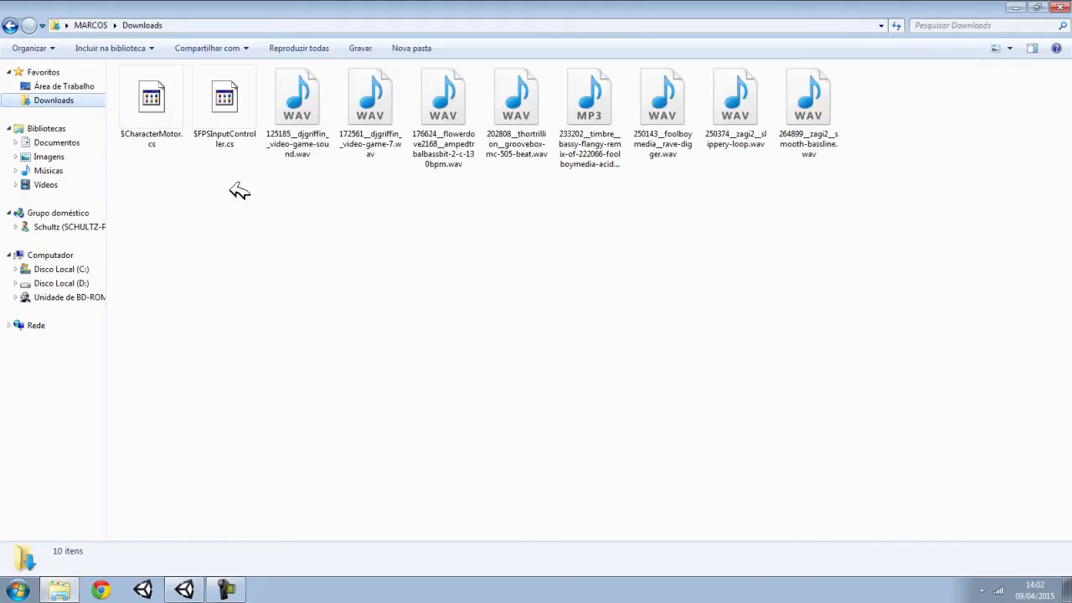
left_click(147, 109)
left_click(174, 202)
left_click(164, 136)
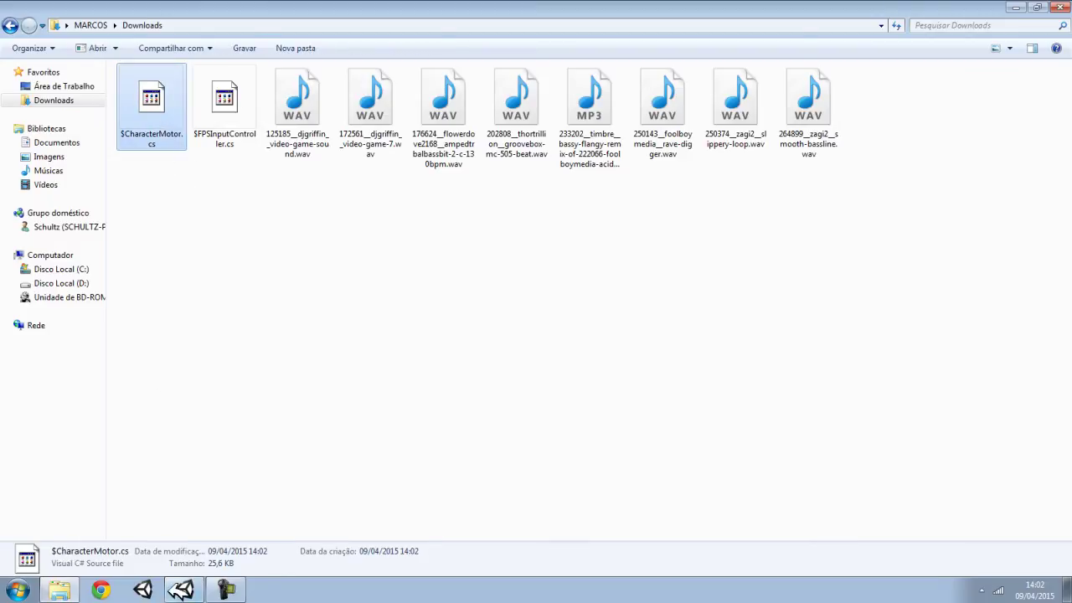
left_click(185, 590)
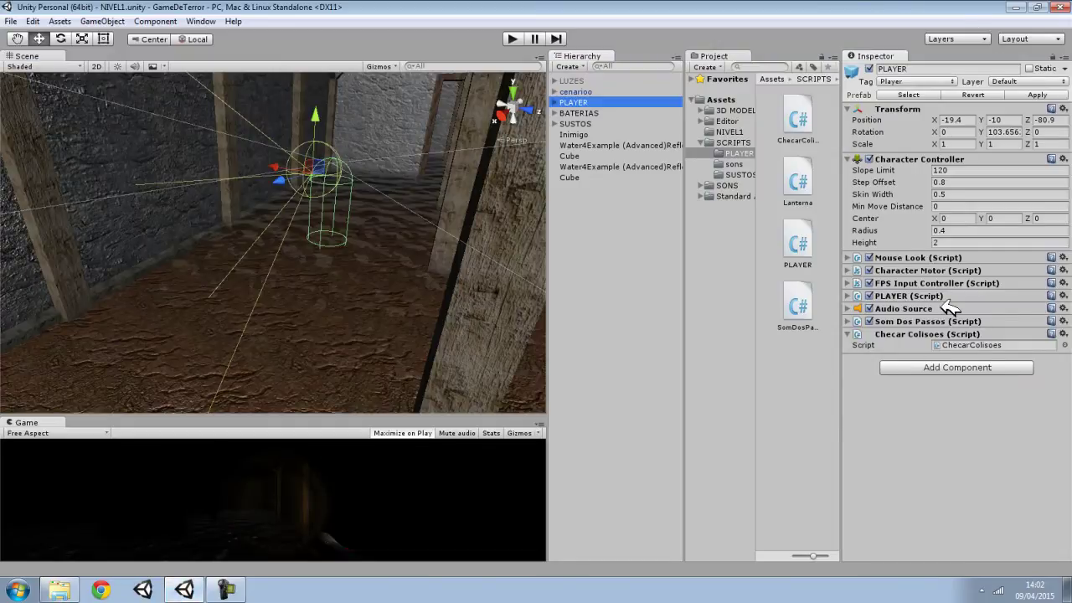
left_click(920, 270)
Delete the old JavaScript CharacterMotor and FPSInputController scripts from the project.
left_click(971, 281)
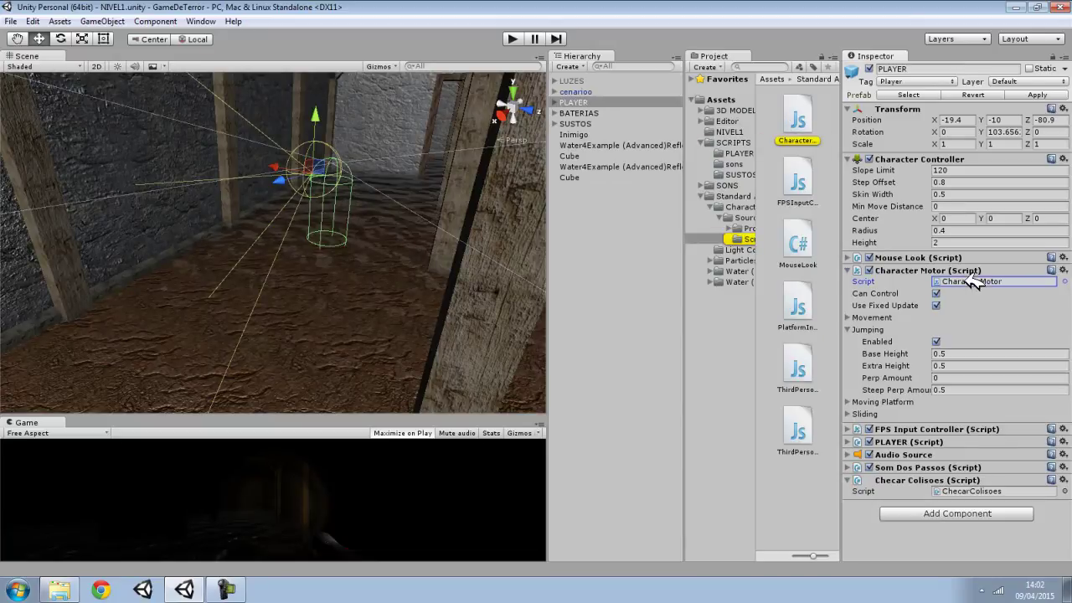
left_click(810, 171)
left_click(799, 122, "ctrl")
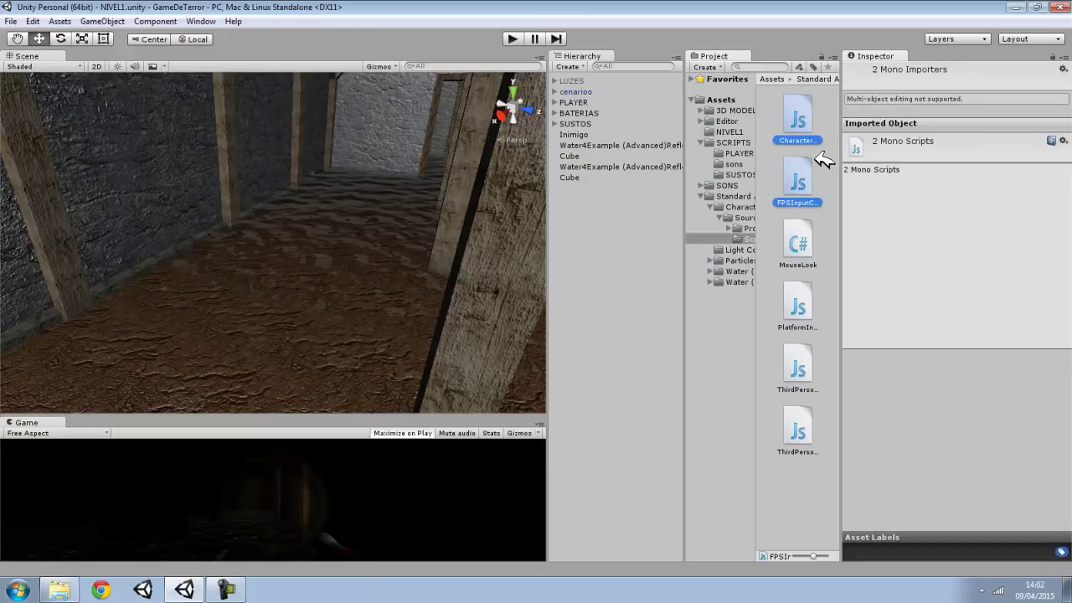
key("Delete")
left_click(586, 325)
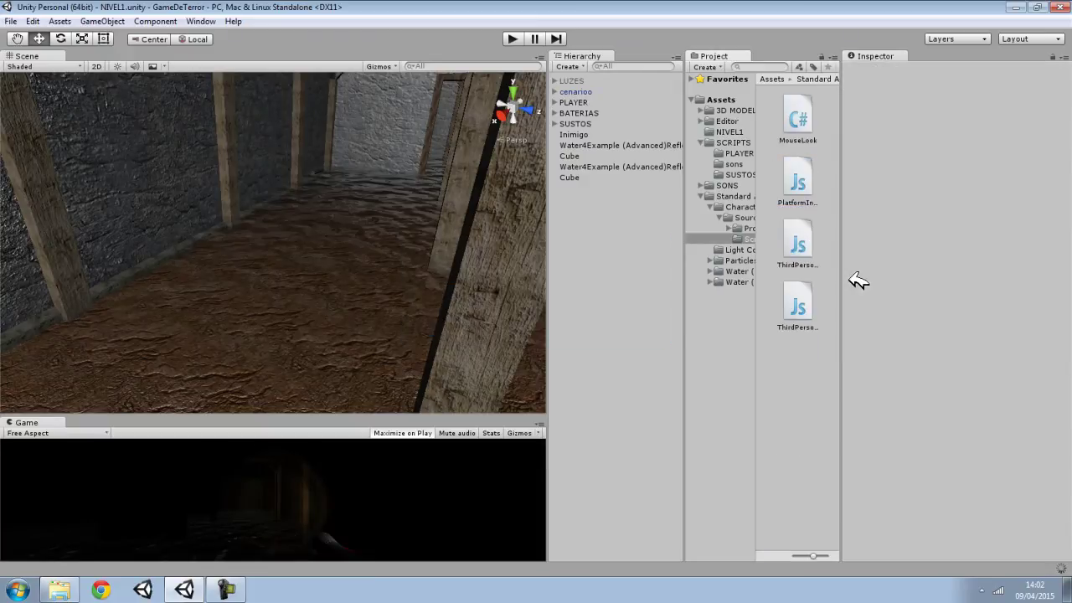
Delete PlatformInputController and the two third-person scripts as well.
left_click(805, 180)
left_click(799, 243)
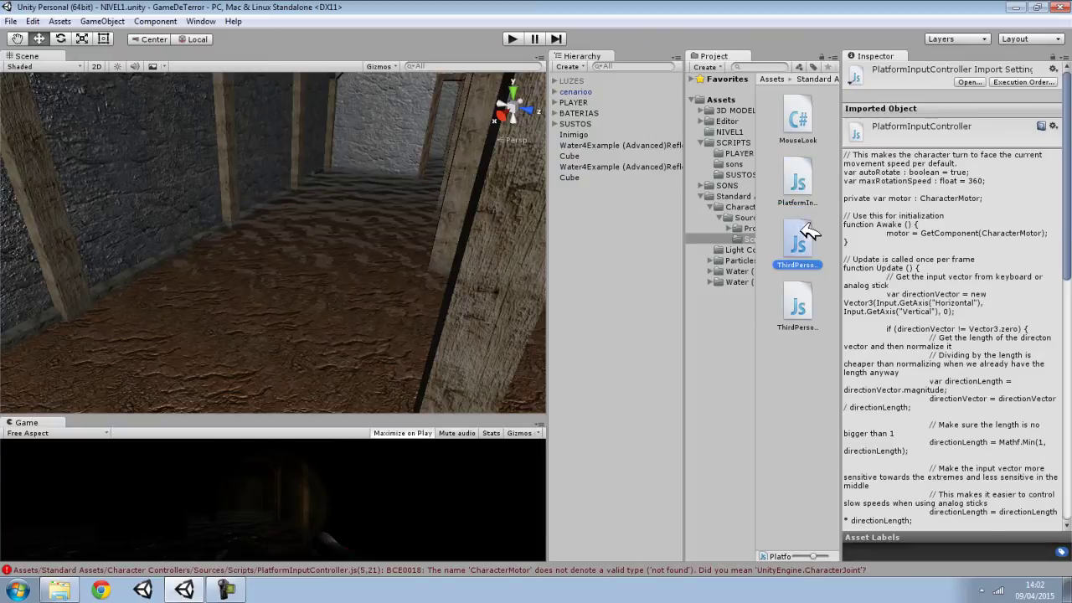
left_click(816, 329)
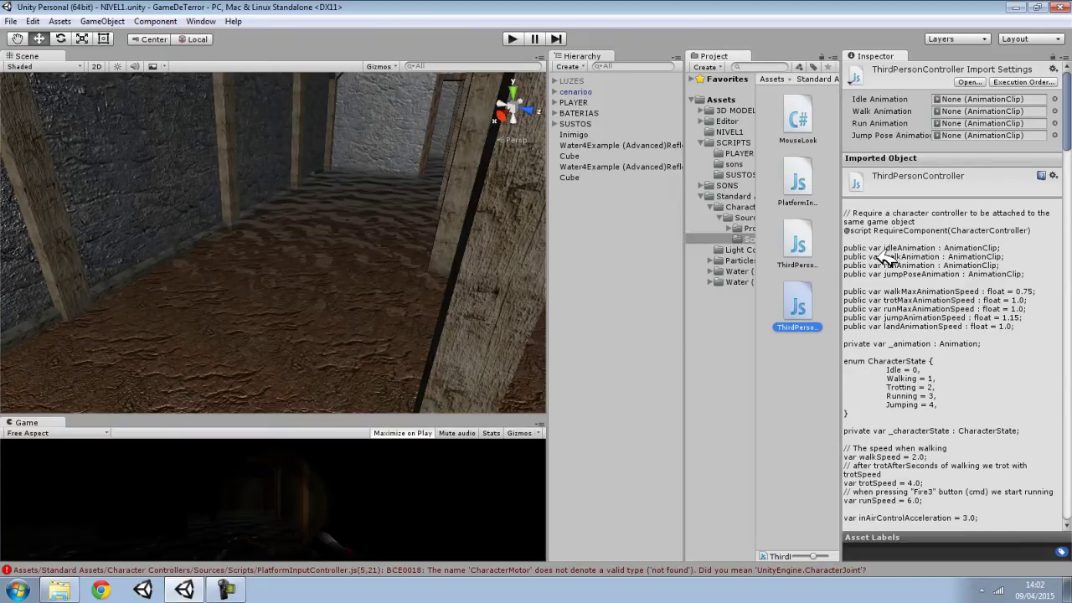
left_click(801, 170, "shift")
key("Delete")
key("Return")
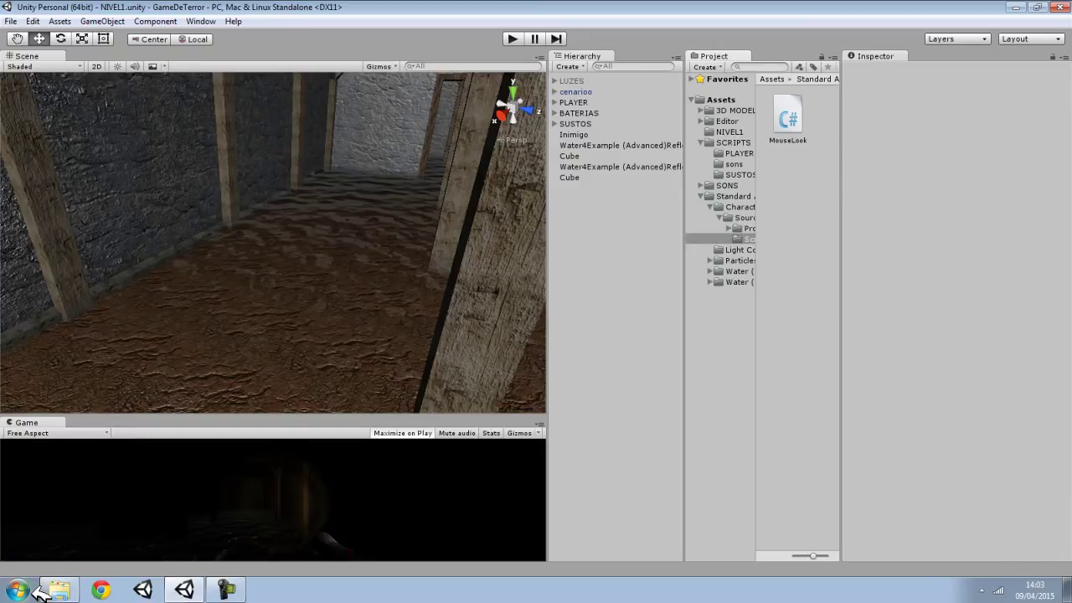
Rename $CharacterMotor.cs to CharacterMotor.cs in the Downloads folder.
left_click(58, 589)
left_click(155, 139)
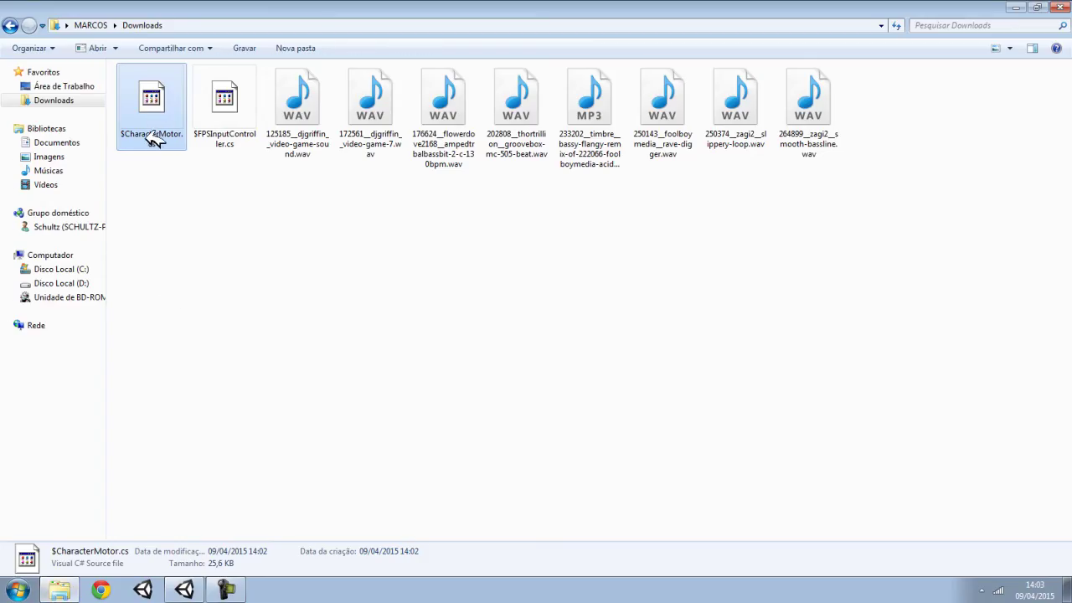
left_click(154, 140)
left_click(130, 138)
key("Delete")
key("Return")
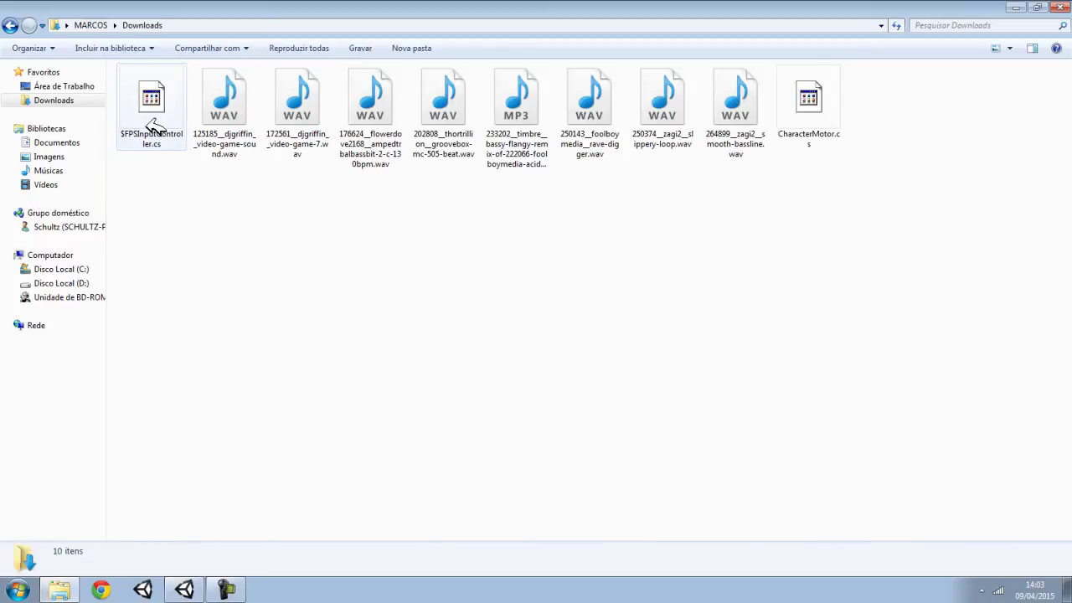
Rename $FPSInputController.cs to FPSInputController.cs and drag both scripts toward Unity.
left_click(153, 125)
left_click(149, 136)
left_click(132, 143)
key("Delete")
key("Return")
mouse_move(916, 219)
left_mouse_down()
mouse_move(744, 105)
mouse_move(190, 590)
mouse_move(787, 160)
left_mouse_up()
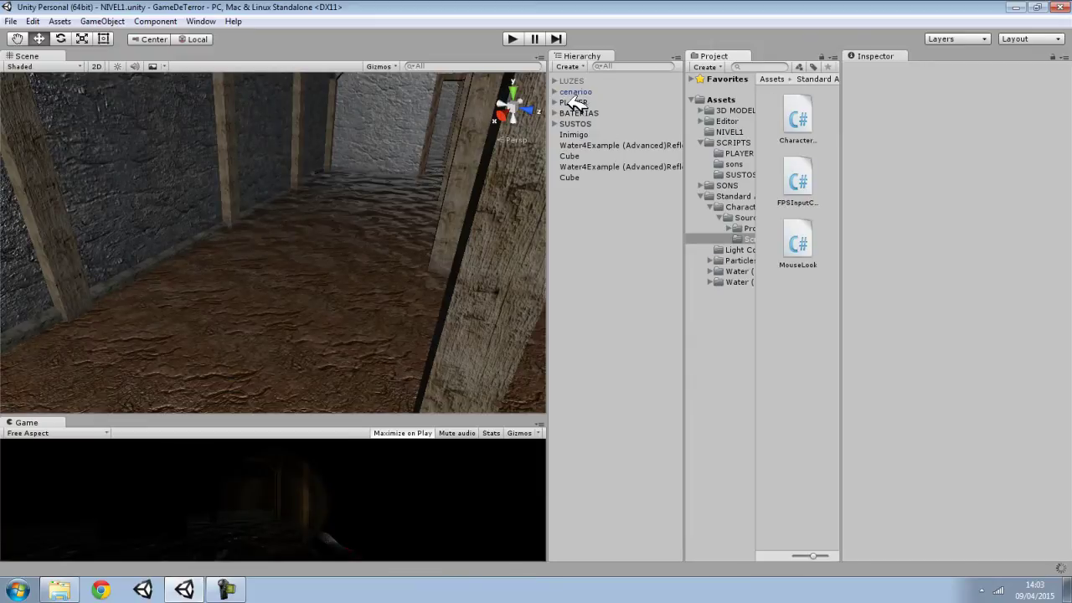
Assign the imported CharacterMotor script to PLAYER's first missing script slot.
left_click(573, 101)
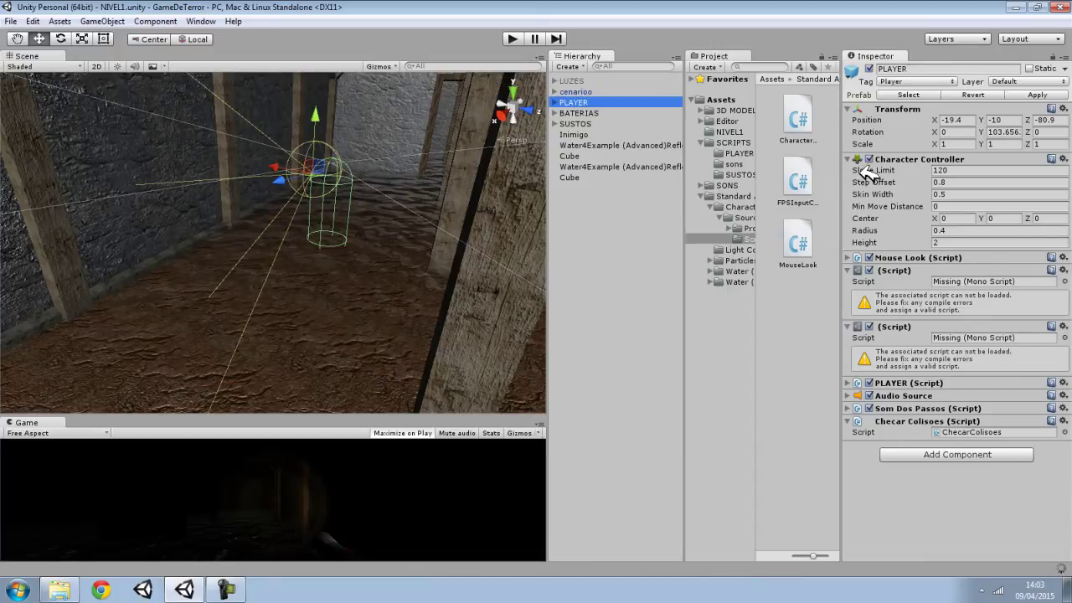
left_click(794, 119)
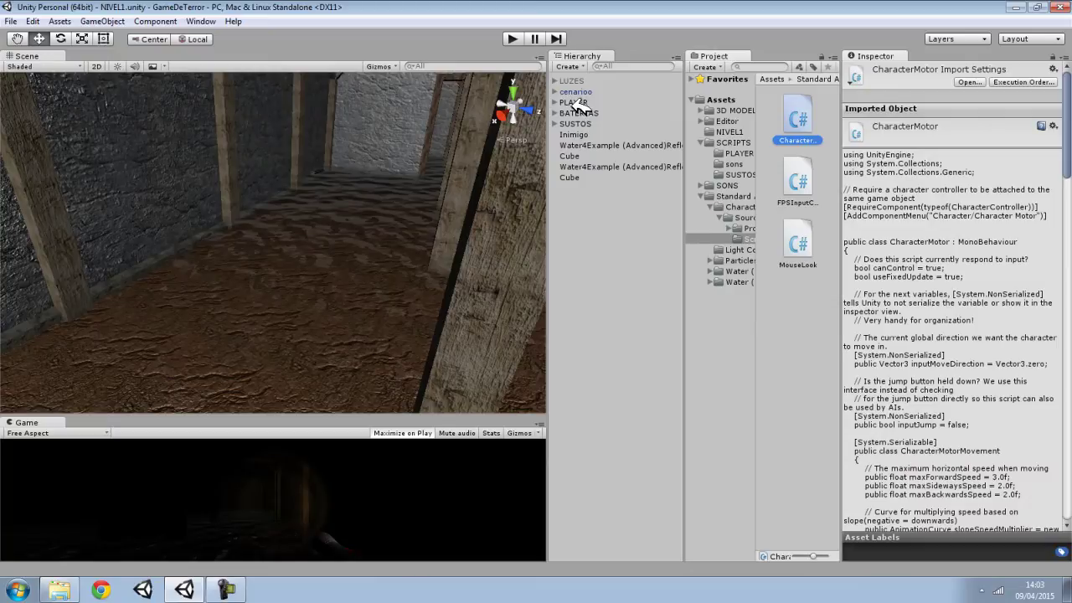
left_click(574, 102)
left_click_drag(971, 274, 973, 281)
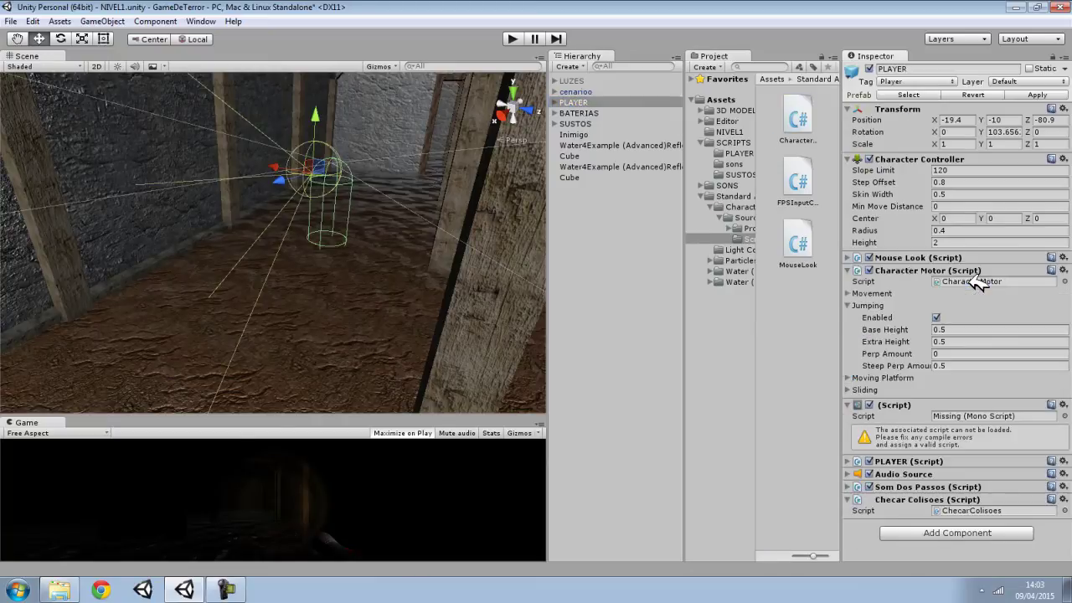
Assign FPSInputController to the remaining missing slot and fold the component settings.
left_click_drag(799, 178, 994, 423)
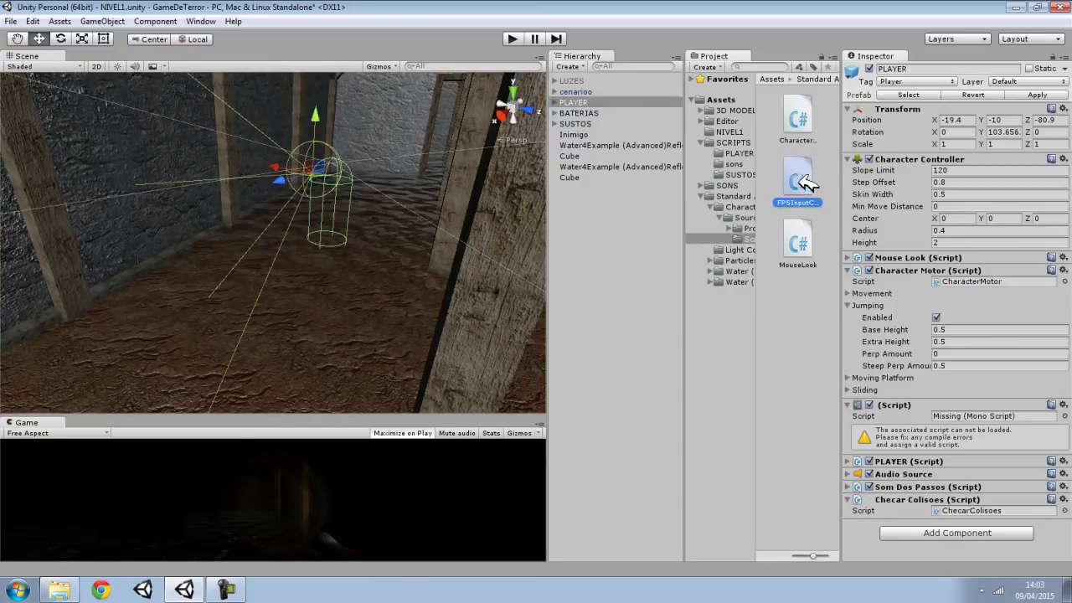
left_click_drag(805, 167, 962, 410)
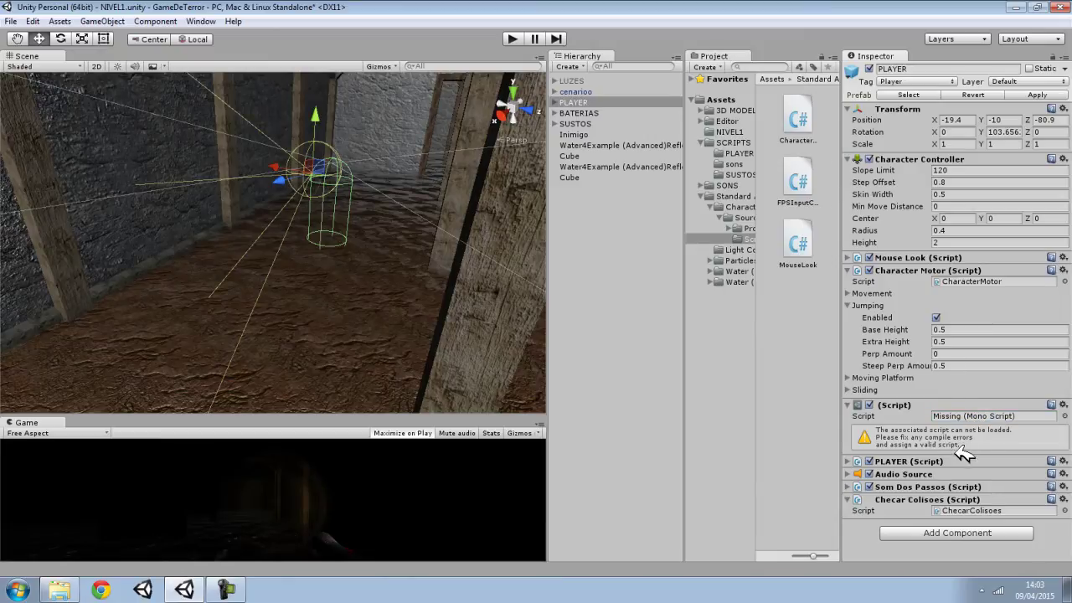
left_click_drag(801, 168, 955, 416)
left_click(857, 404)
left_click(858, 404)
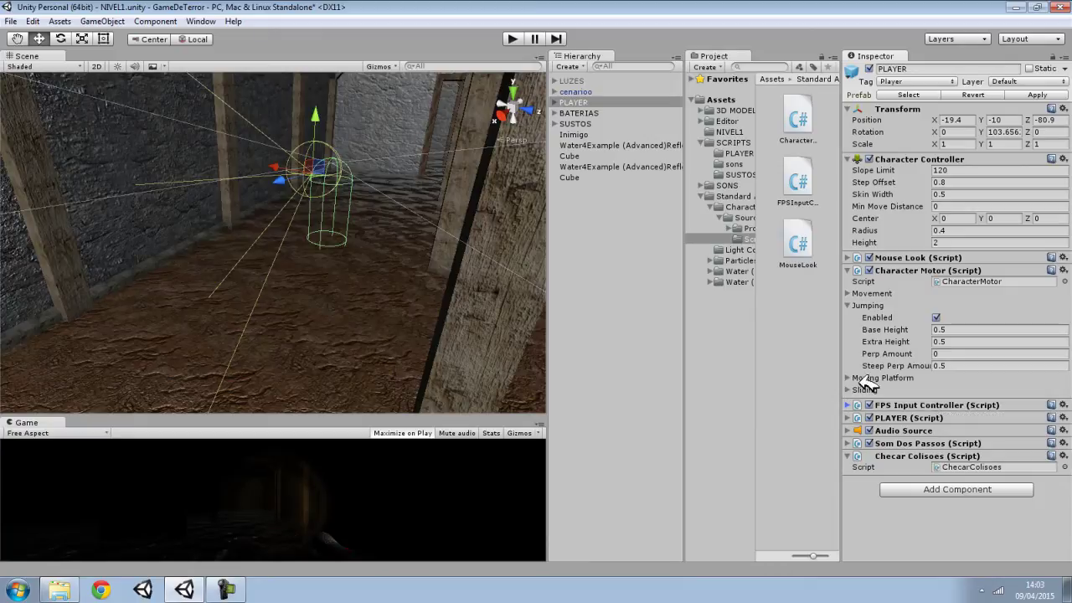
left_click(849, 306)
Look over the Character Motor movement settings, including Max Forward Speed.
left_click(862, 293)
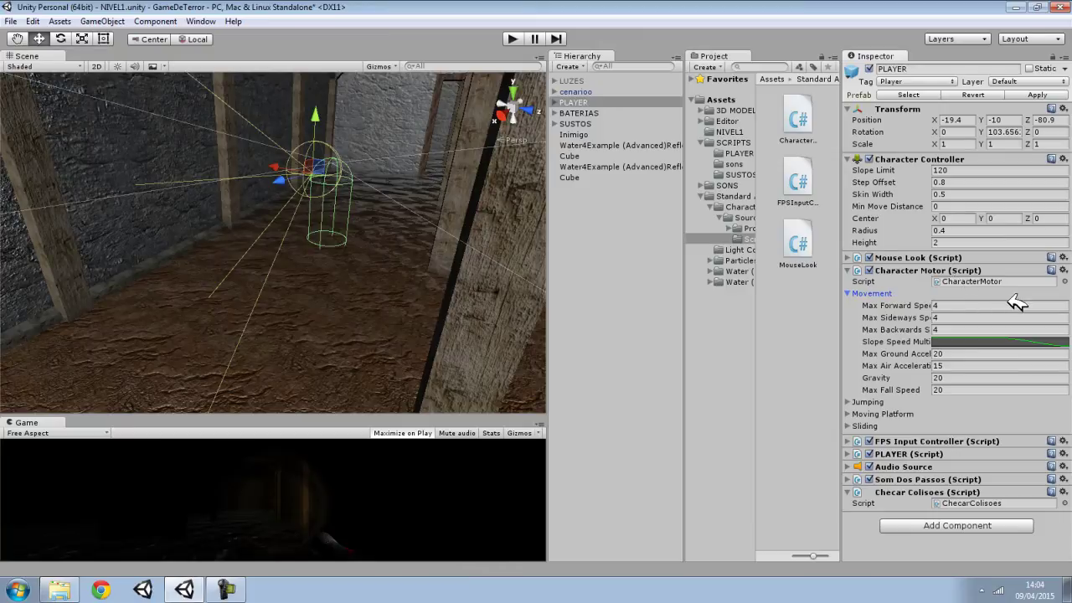
left_click(954, 300)
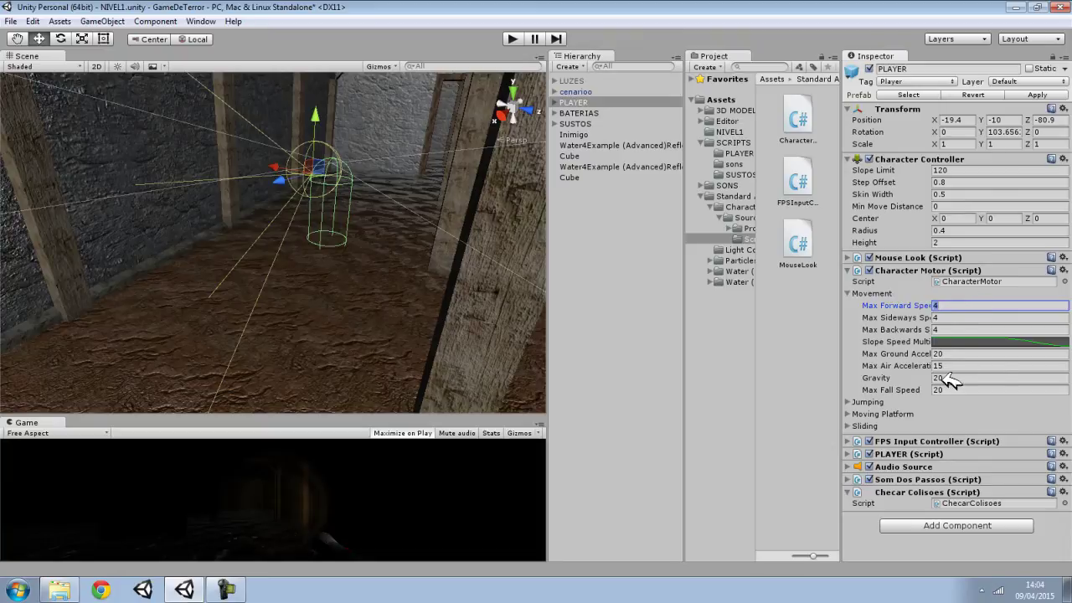
left_click(856, 291)
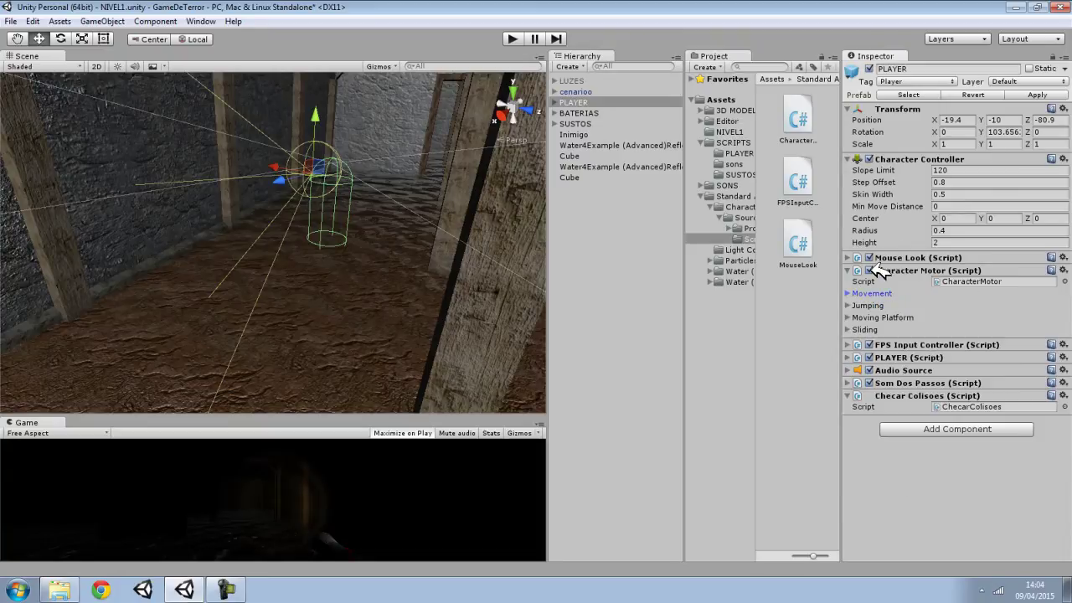
Set the Character Controller's Slope Limit to 85, Step Offset 0.5 and Skin Width 0.1.
left_click(961, 170)
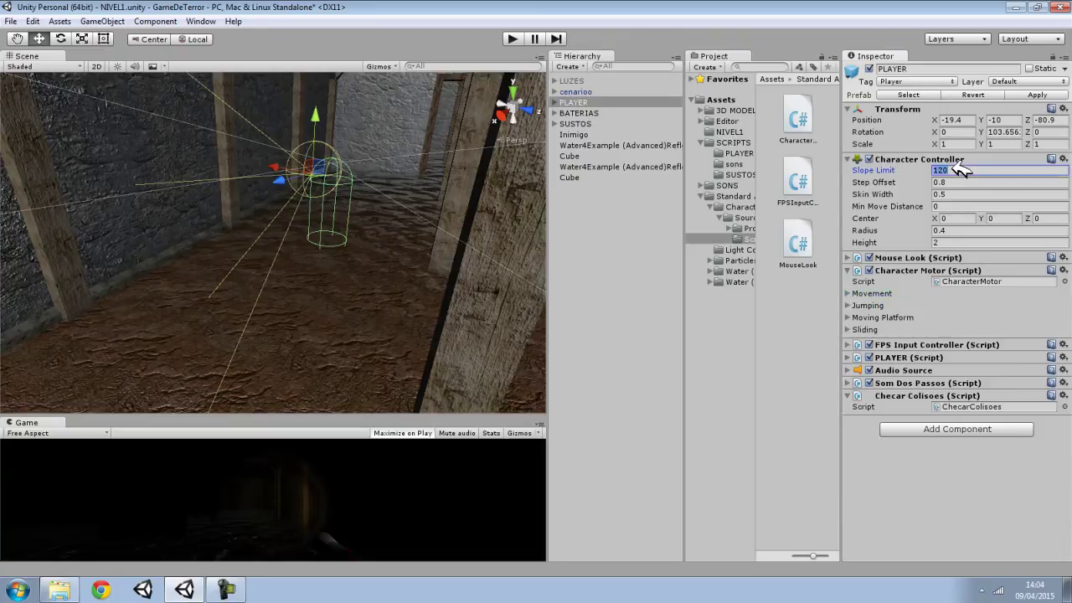
type("85")
key("BackSpace")
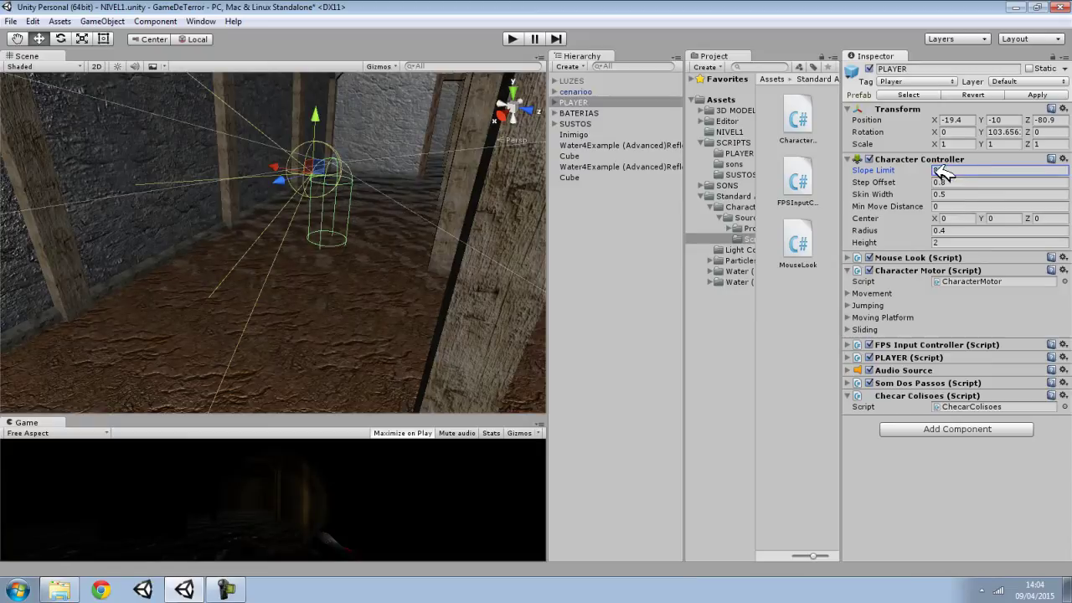
key("Tab")
type("0.5")
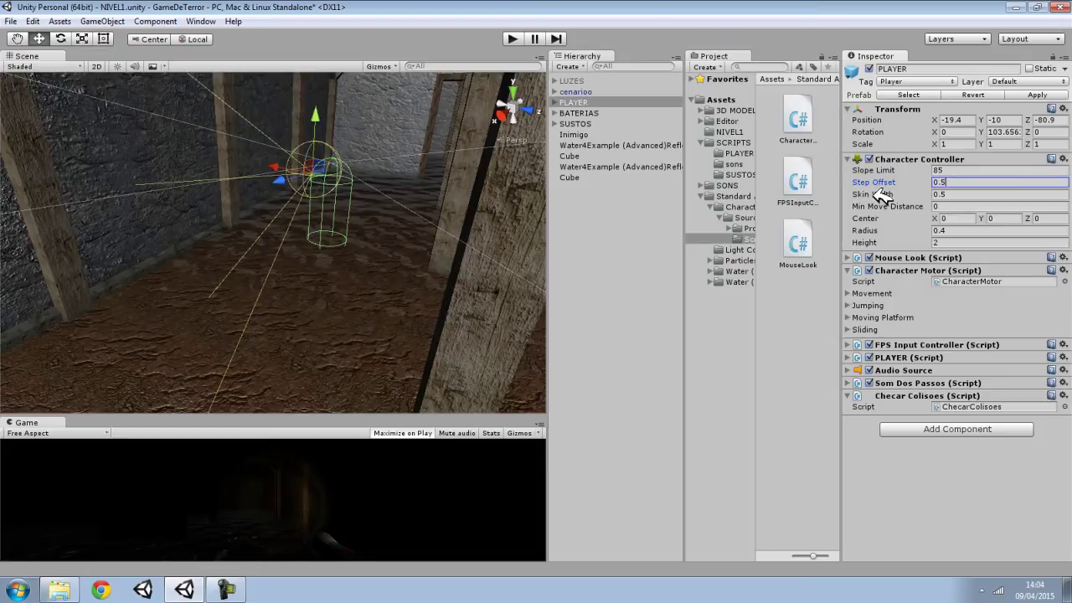
key("Tab")
type("0.1")
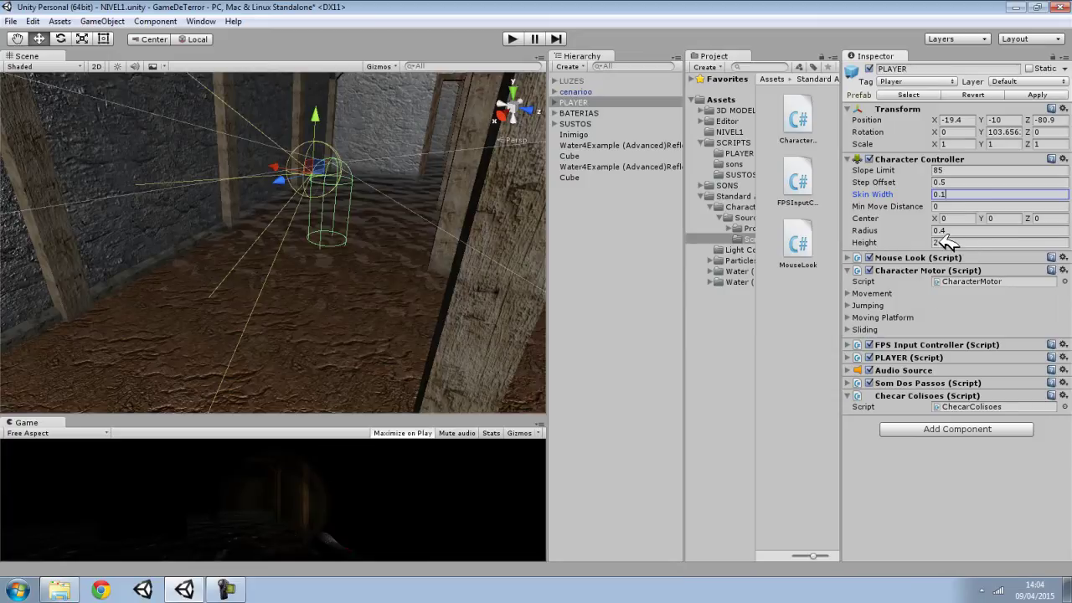
Try smaller collider heights such as 1.872, settling on Height 2.
mouse_move(407, 251)
right_mouse_down()
mouse_move(377, 215)
mouse_move(413, 192)
mouse_move(413, 231)
mouse_move(438, 242)
right_mouse_up()
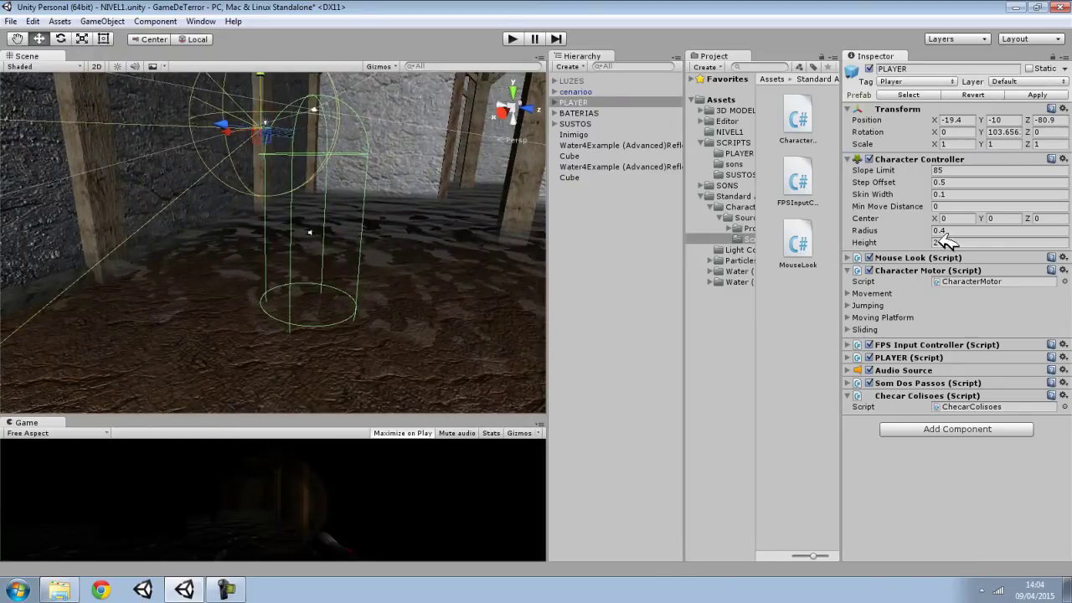
mouse_move(937, 242)
left_mouse_down()
mouse_move(892, 244)
mouse_move(955, 242)
left_mouse_up()
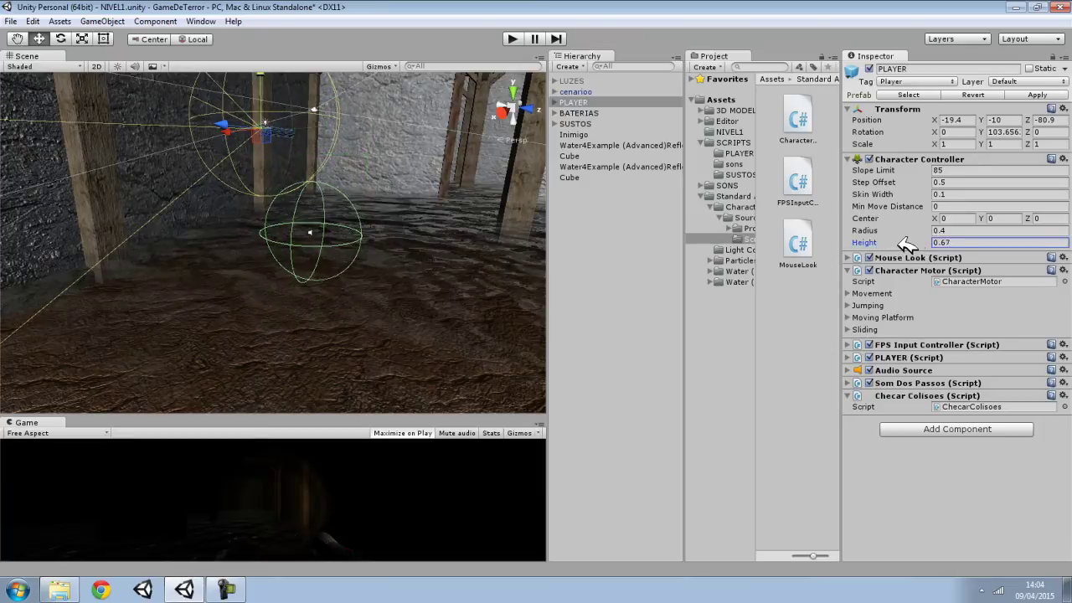
type("1.87")
type("2")
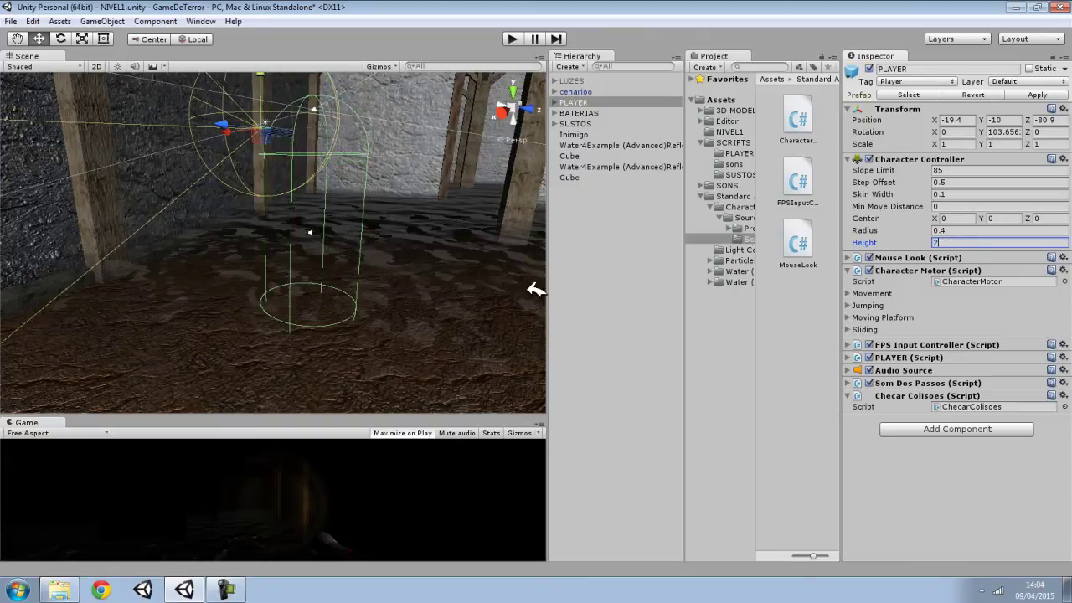
left_click(854, 270)
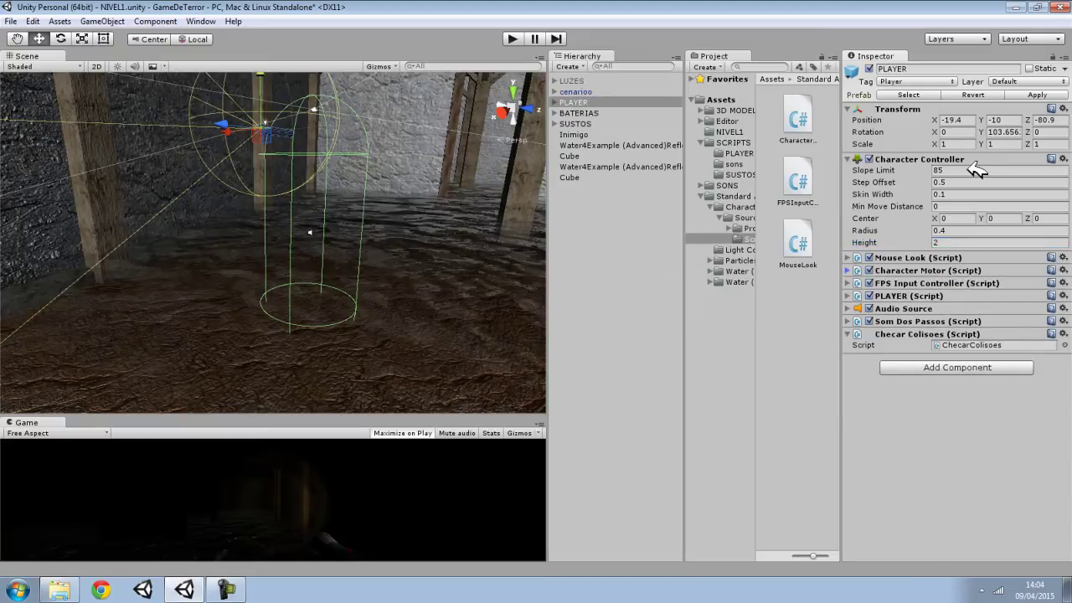
Expand Character Motor's Movement settings, keeping Max Forward Speed at 4.
left_click(852, 270)
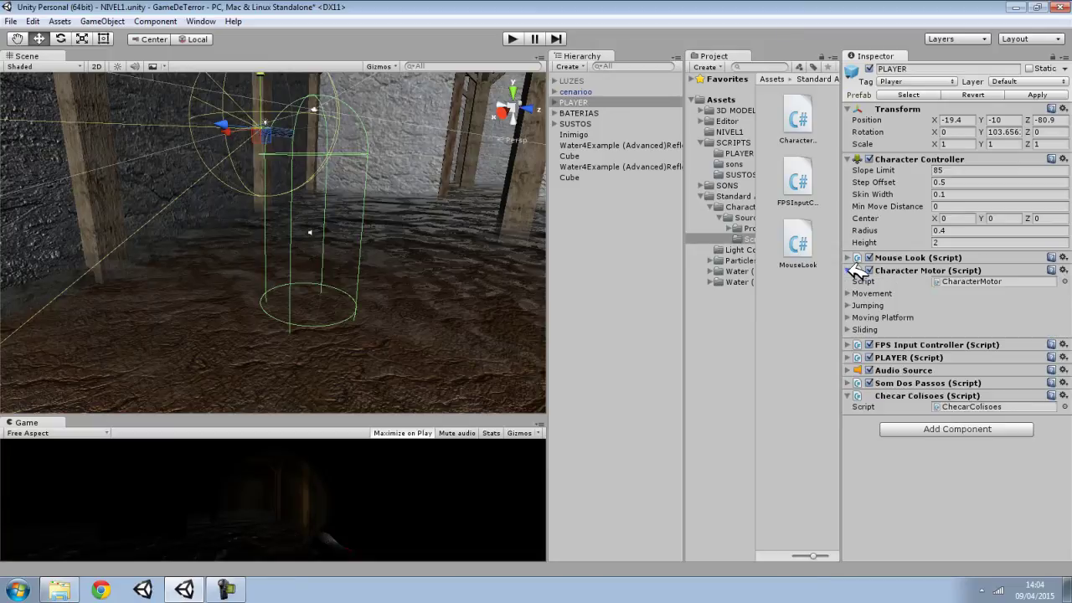
left_click(963, 281)
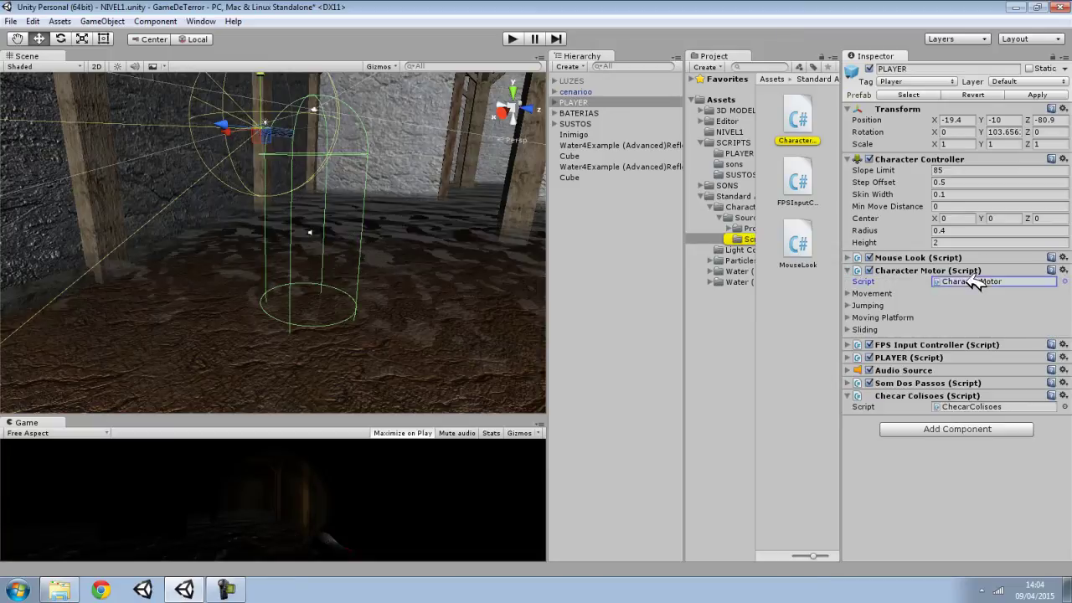
left_click(849, 293)
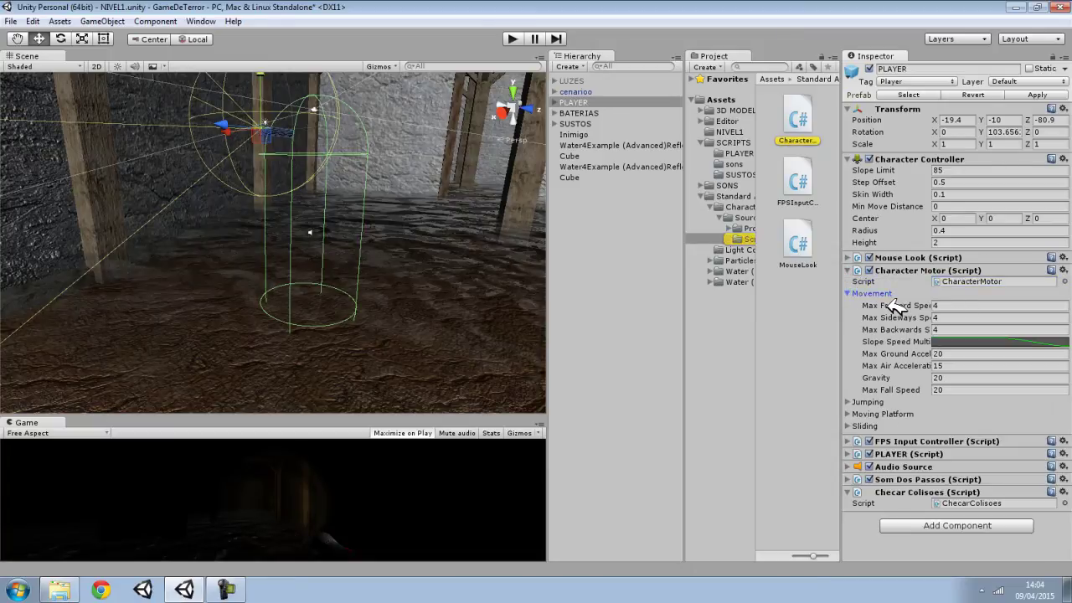
left_click(952, 306)
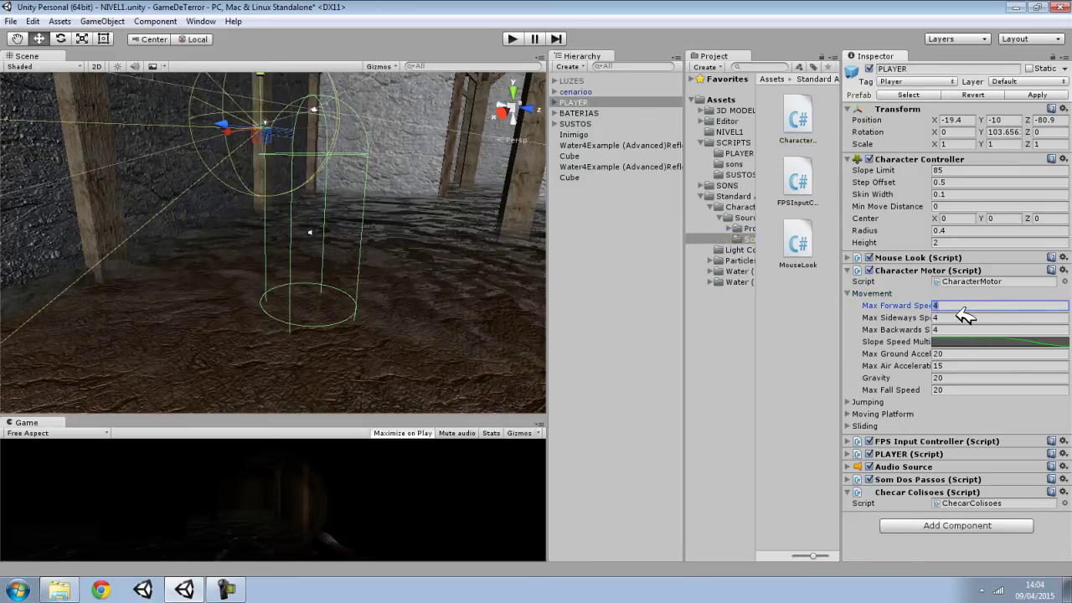
key("Tab")
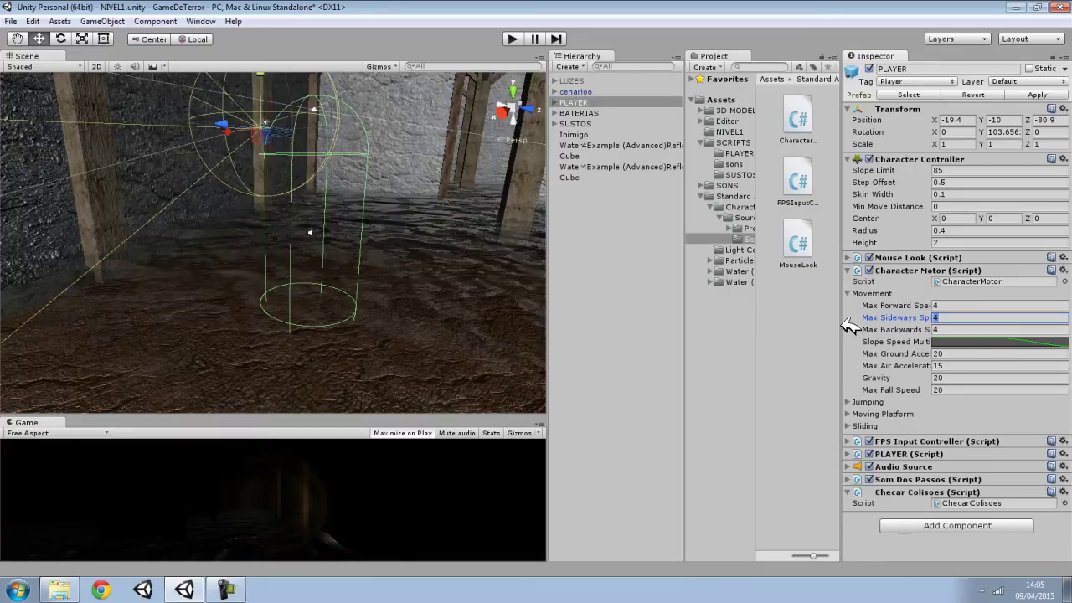
Set Max Sideways Speed and Max Backwards Speed to 2.5.
left_click_drag(842, 327, 783, 331)
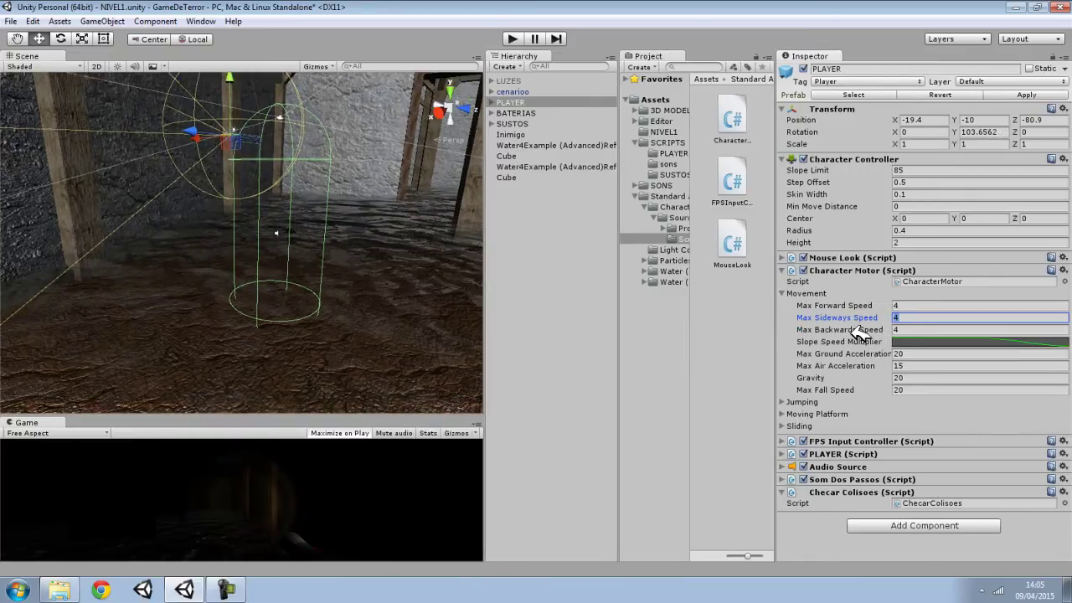
left_click(916, 330)
left_click(911, 318)
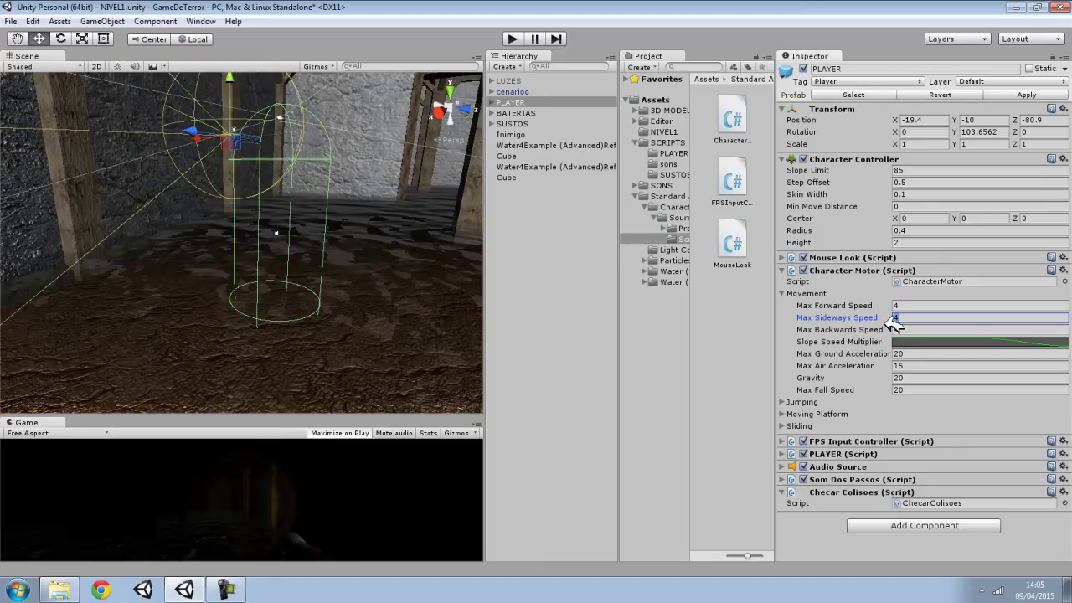
key("BackSpace")
left_click(894, 328)
type("2.5")
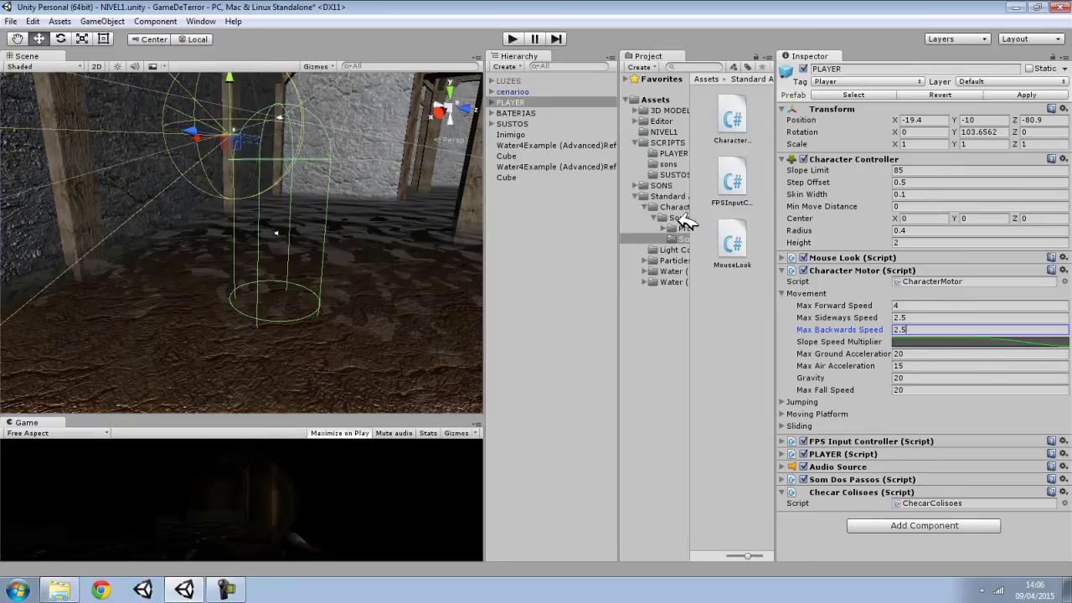
left_click(633, 196)
Browse the Project panel into the SCRIPTS/PLAYER folder.
left_click(648, 134)
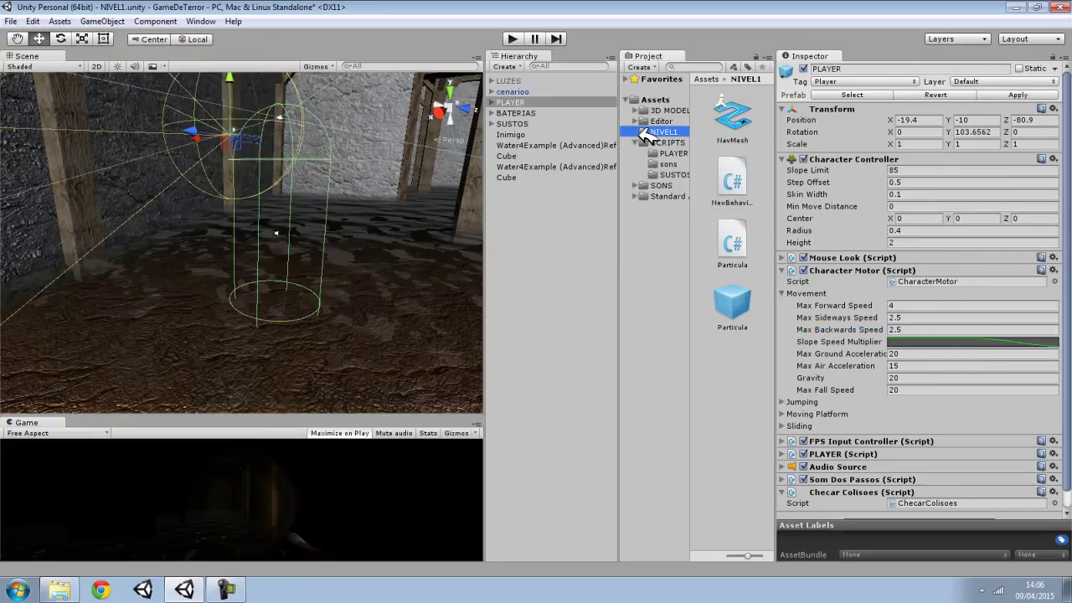
left_click(639, 142)
left_click(662, 109)
left_click(665, 142)
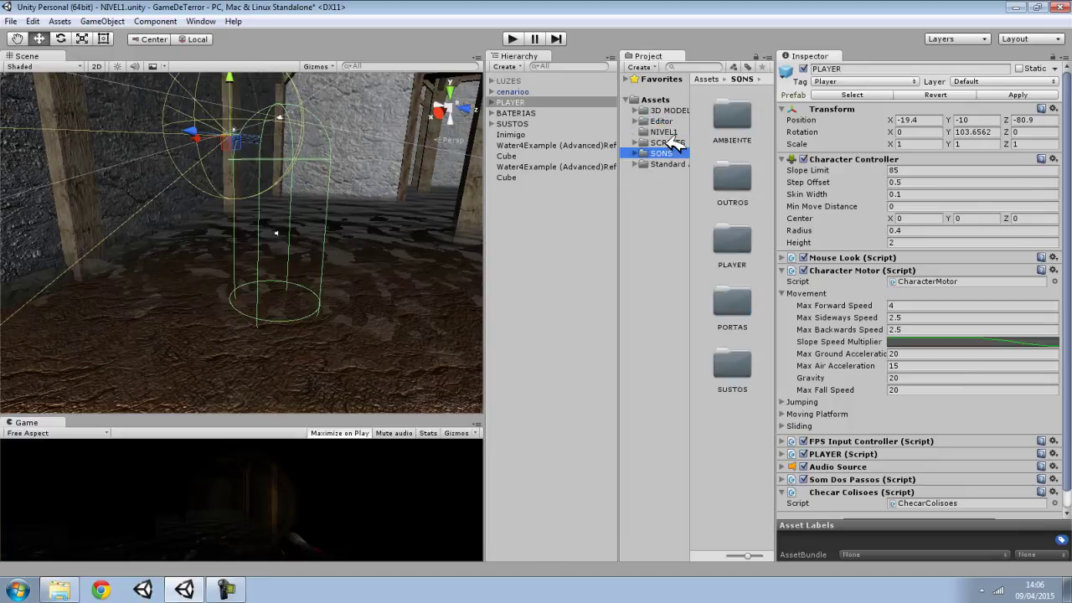
double_click(732, 121)
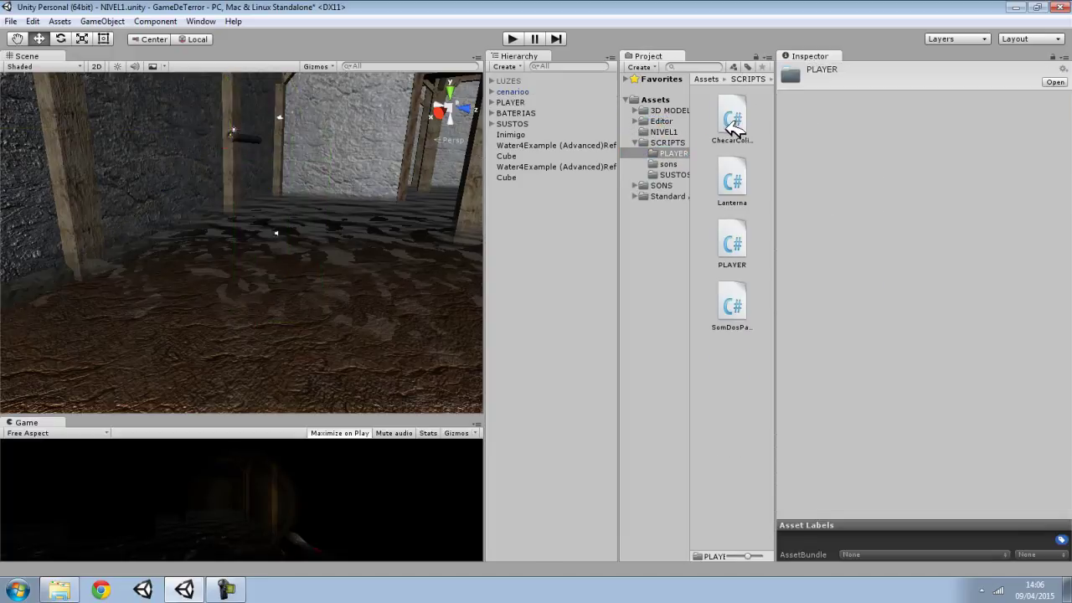
Create a new C# script in PLAYER named CorrerAgachar.
right_click(727, 366)
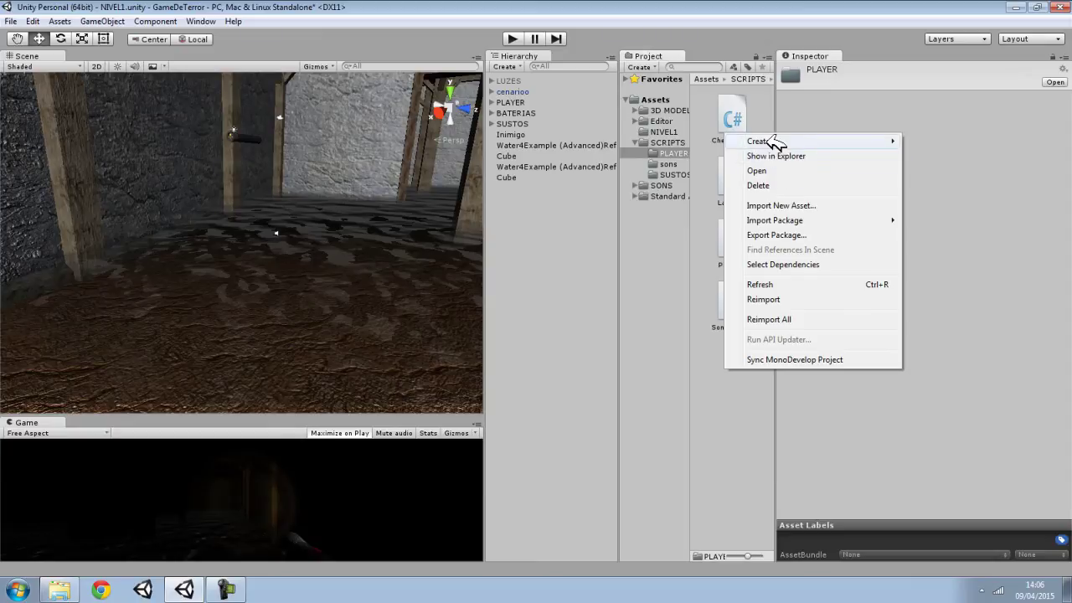
mouse_move(763, 142)
left_click(957, 161)
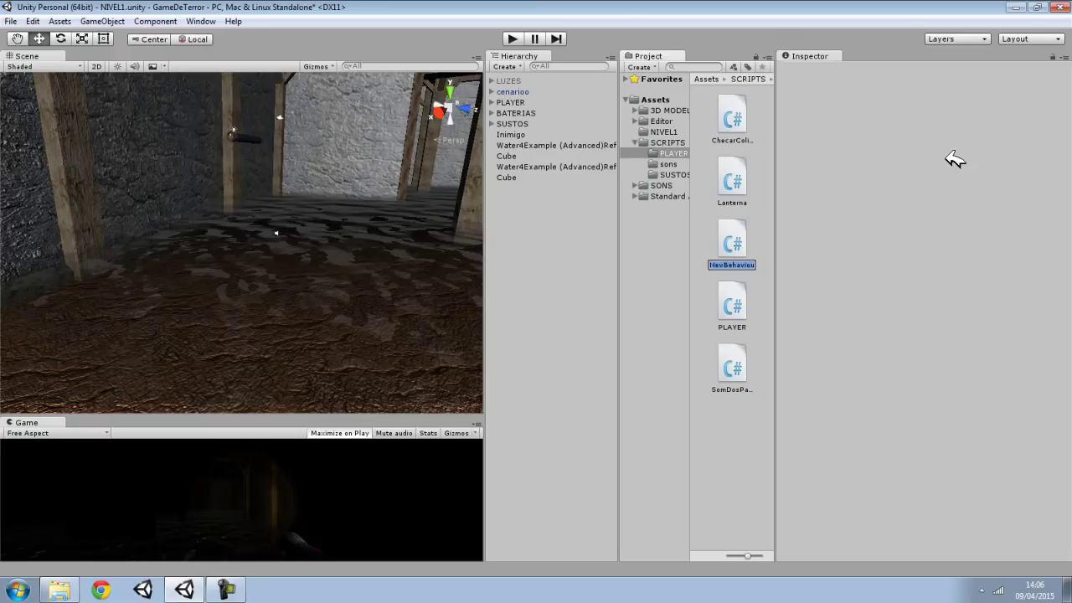
type("C")
key("Return")
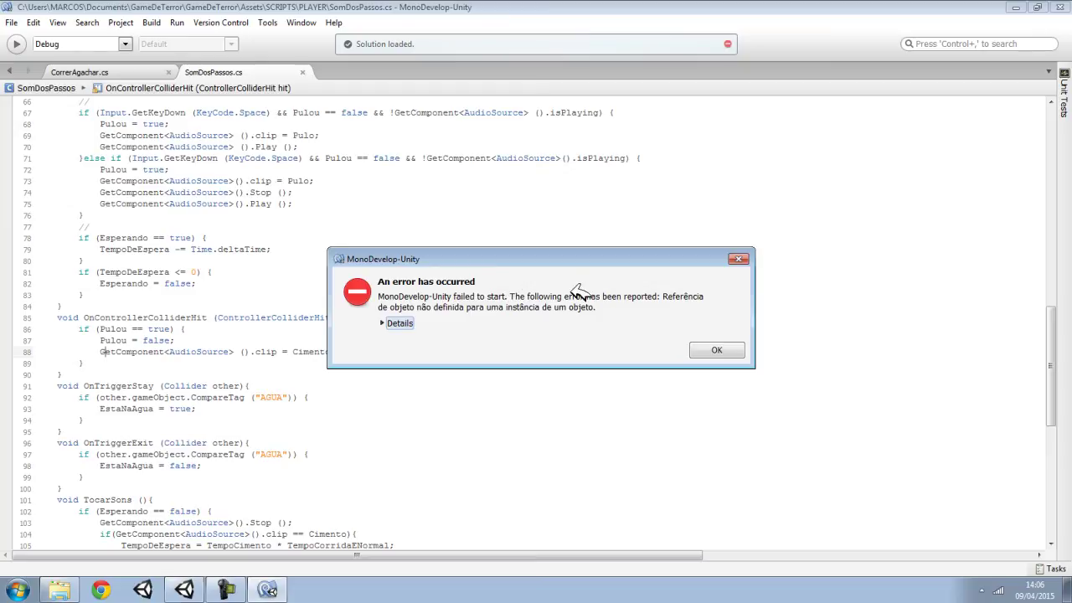
Dismiss the MonoDevelop error and bring CorrerAgachar.cs up in MonoDevelop from the Project panel.
left_click(717, 351)
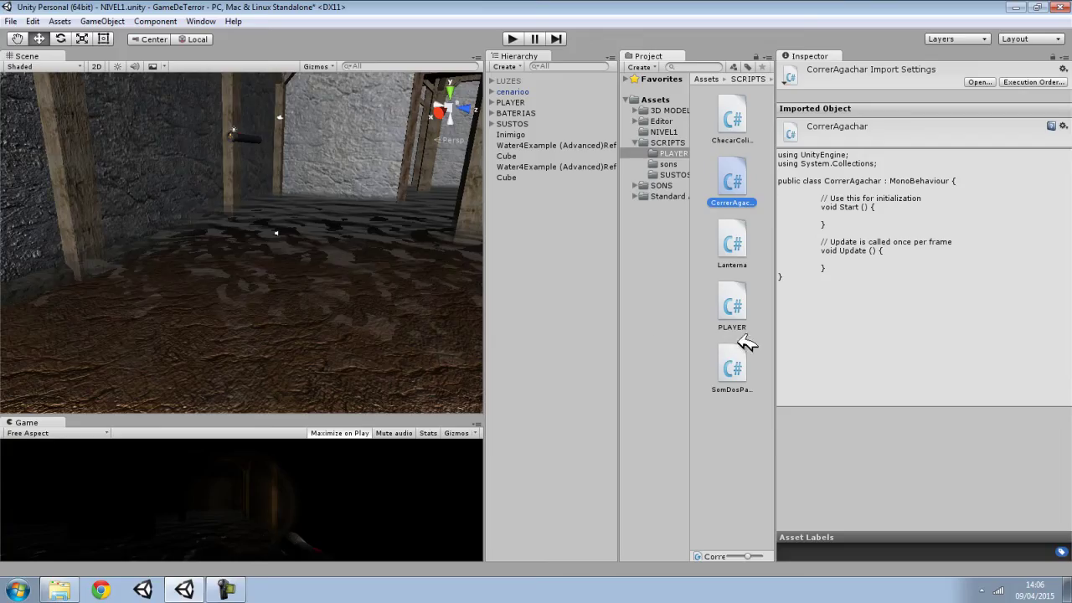
double_click(734, 184)
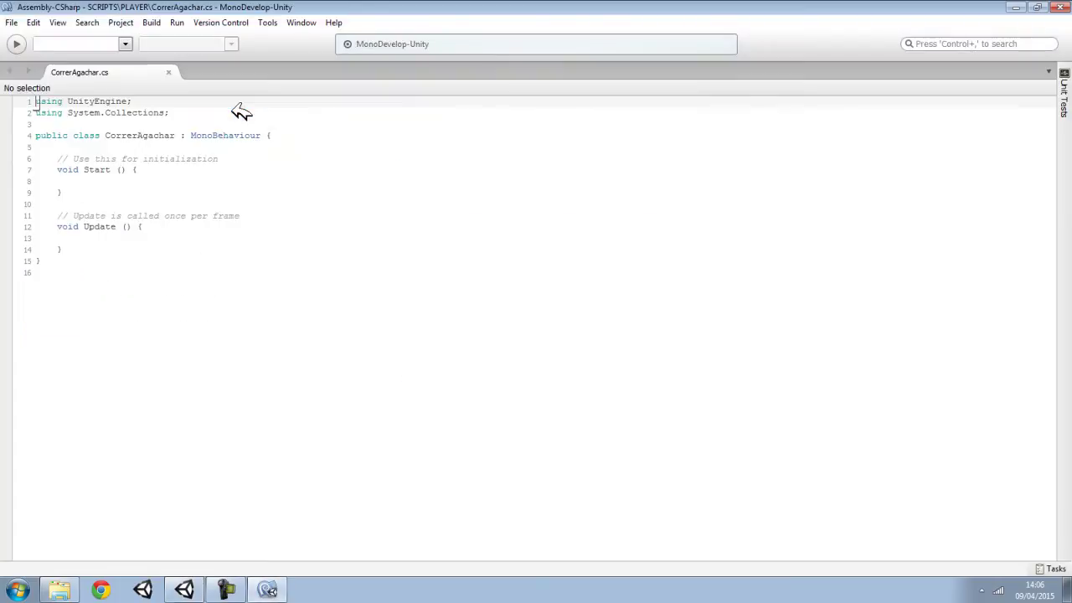
left_click(184, 589)
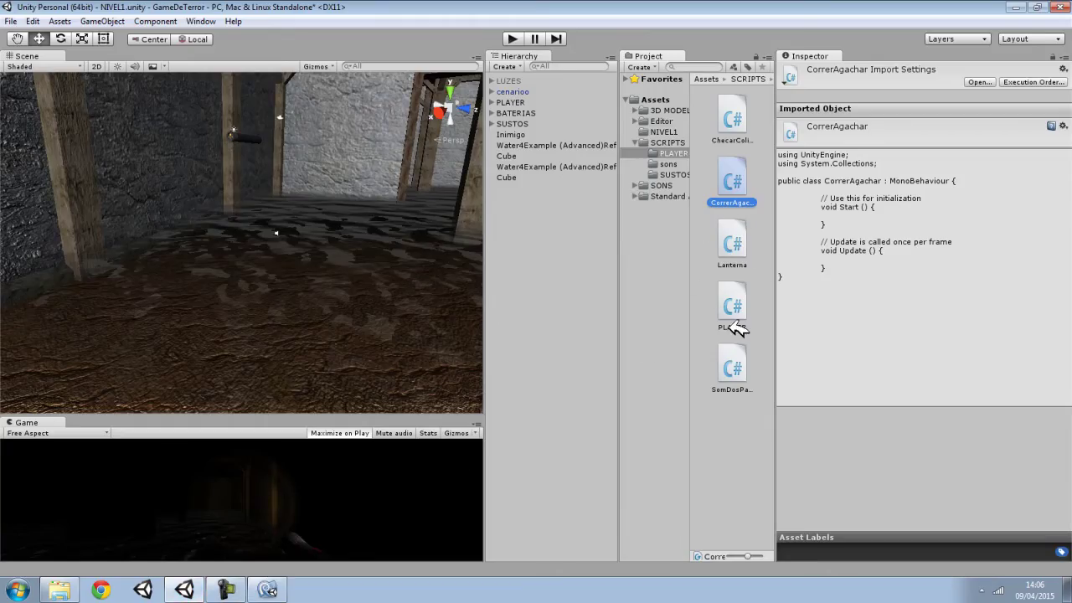
left_click(740, 384)
left_click(725, 477)
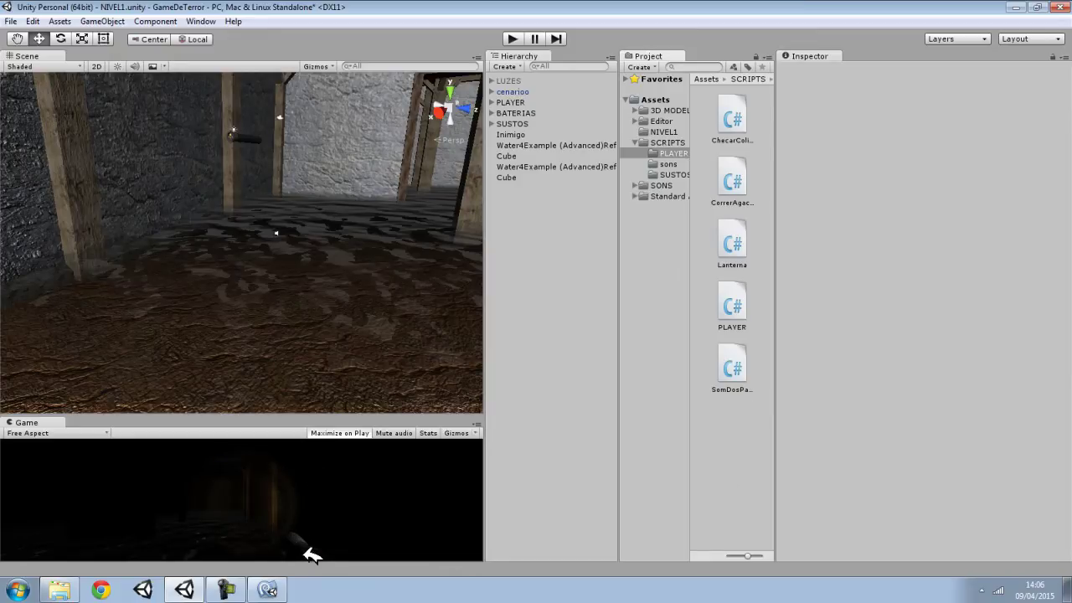
left_click(267, 589)
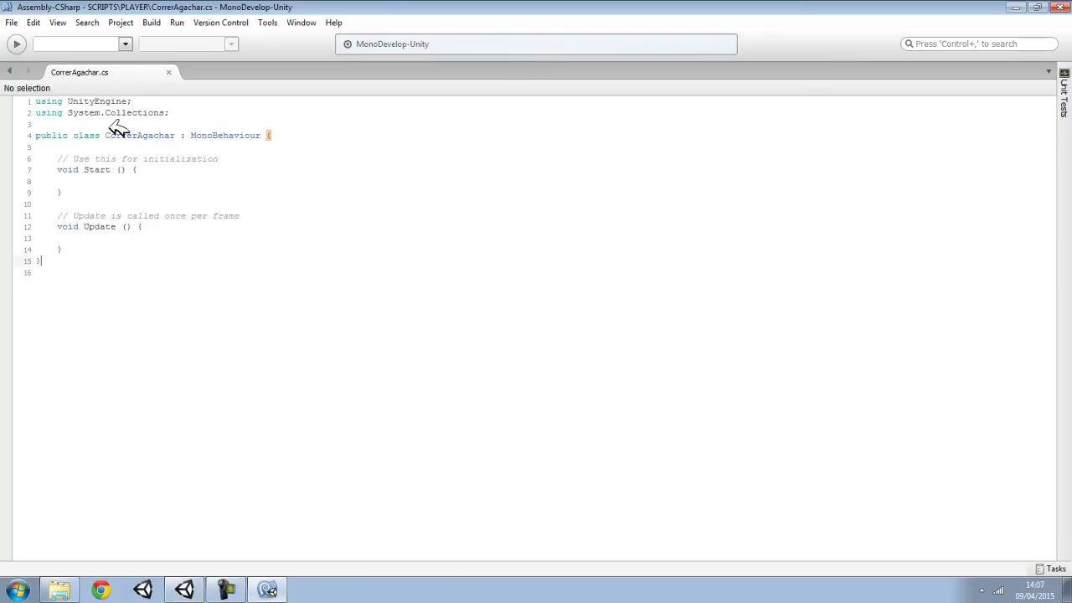
Delete the template comments and the empty Update method from CorrerAgachar.
scroll(181, 235, "up", 3, "ctrl")
scroll(183, 223, "up", 3, "ctrl")
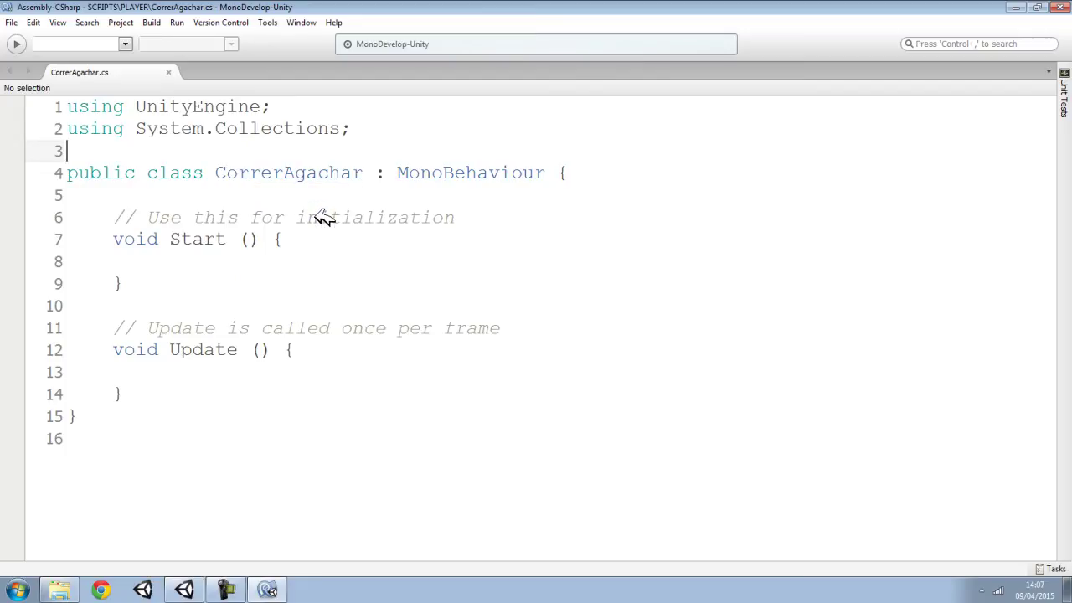
left_click_drag(500, 328, 172, 201)
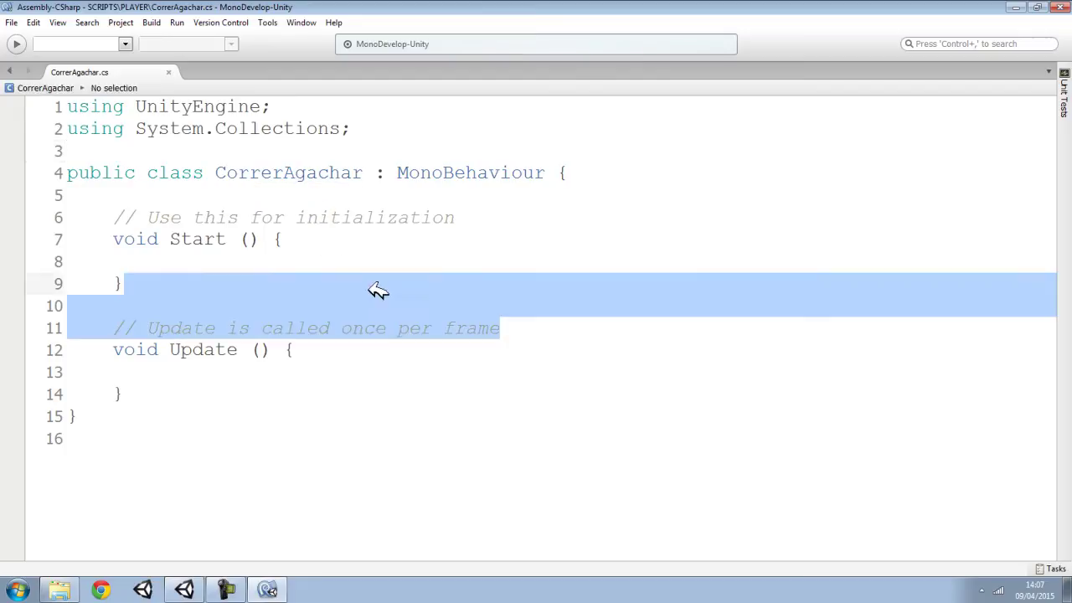
left_click(385, 239)
left_click_drag(459, 218, 113, 217)
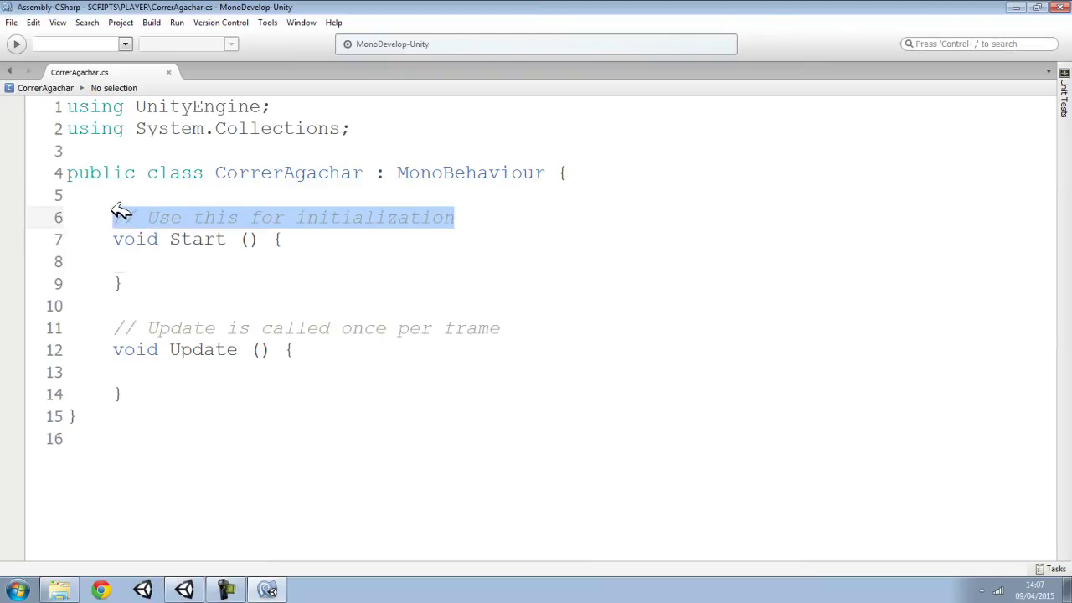
key("BackSpace")
left_click(106, 146)
key("BackSpace")
left_click_drag(500, 306, 114, 284)
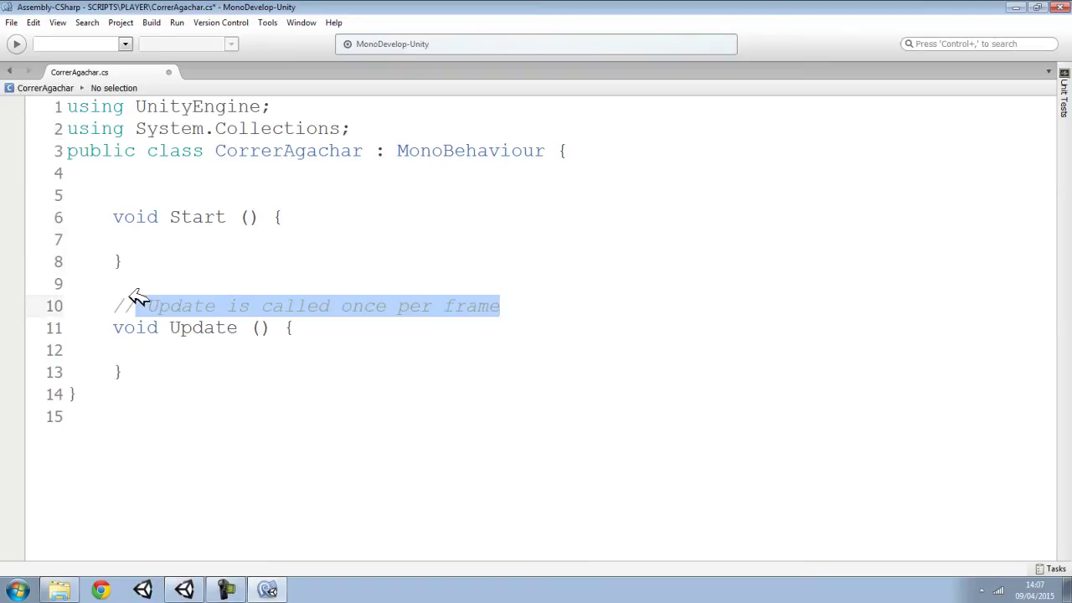
left_click_drag(155, 376, 108, 283)
key("BackSpace")
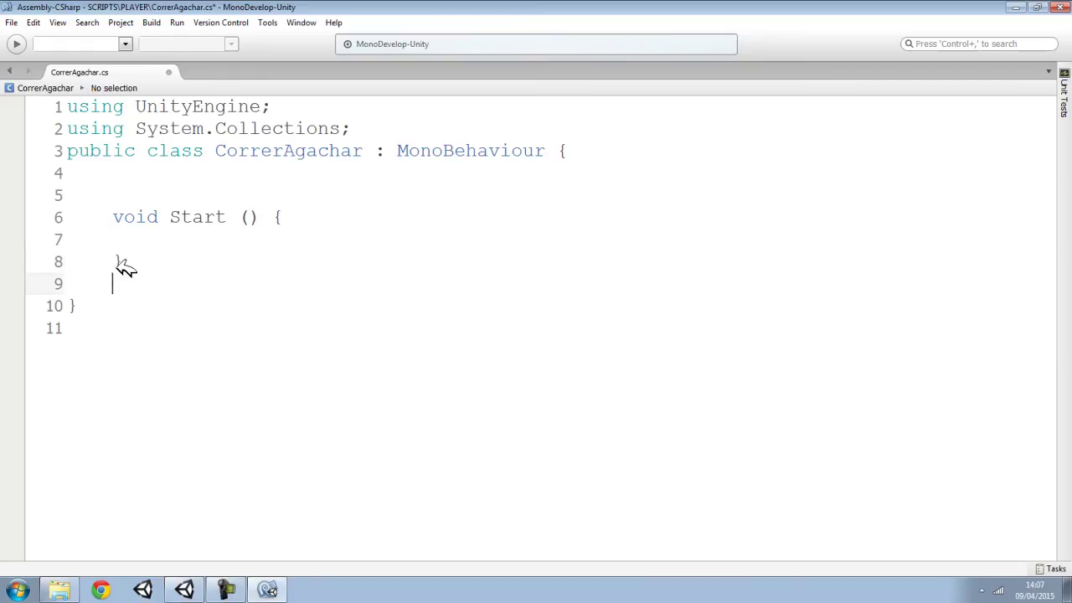
key("BackSpace")
left_click(143, 202)
left_click(133, 171)
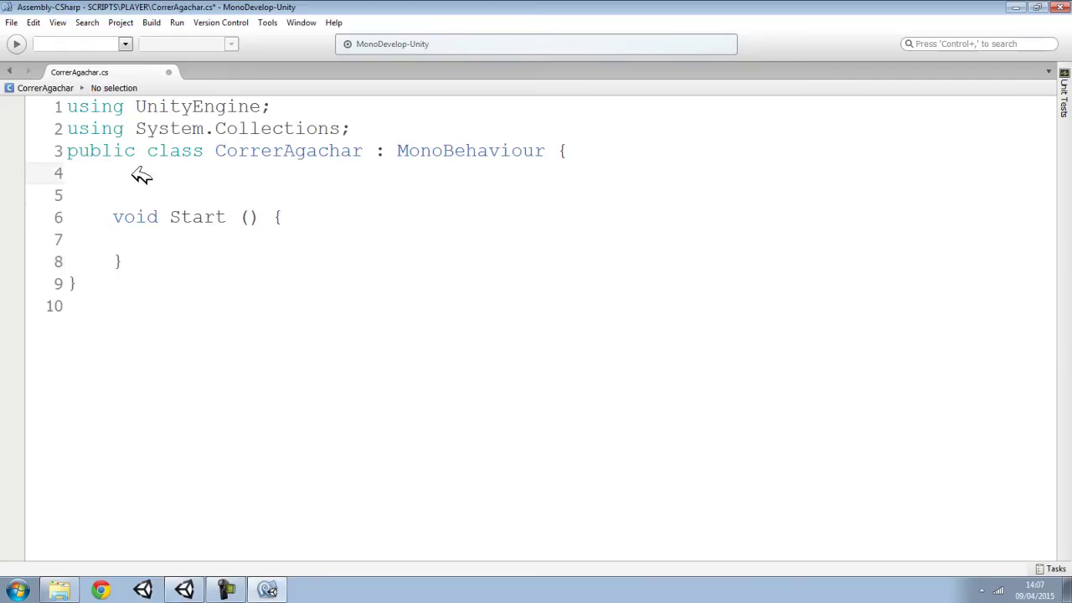
Declare public floats VelocidadeCaminhando = 3.5f, VelocidadeAgachado = 2 and VelocidadeCorrendo = 5.
type("public")
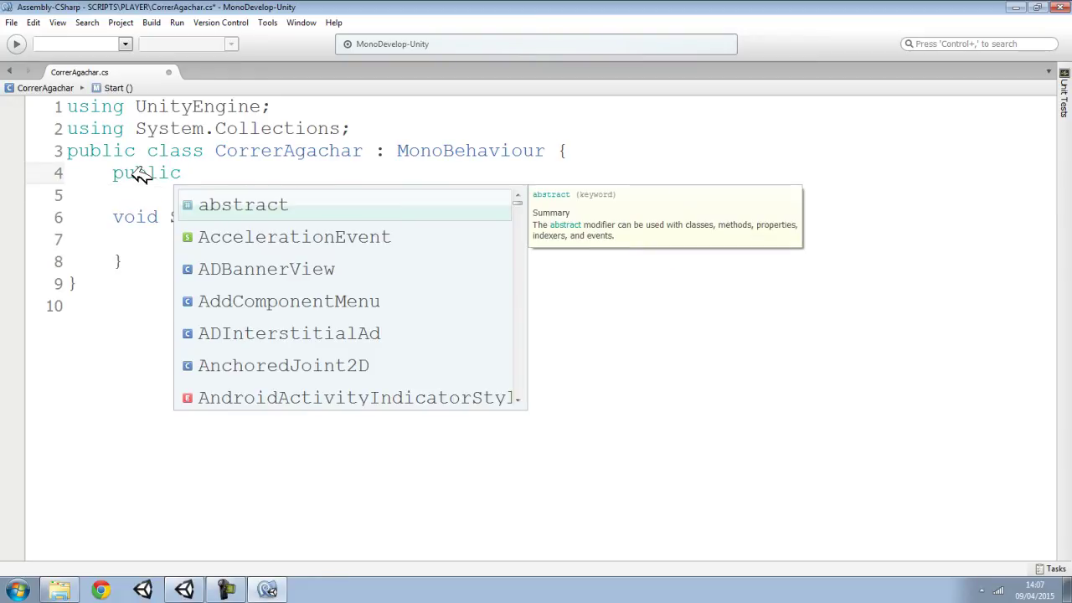
type(" float Velocidad")
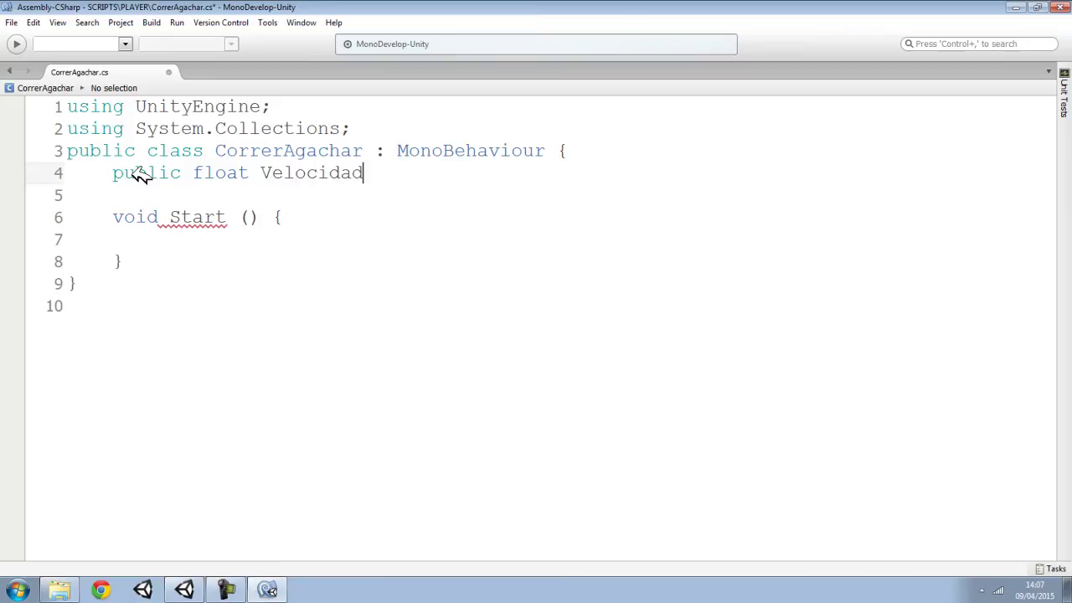
type("eCaminhando = ")
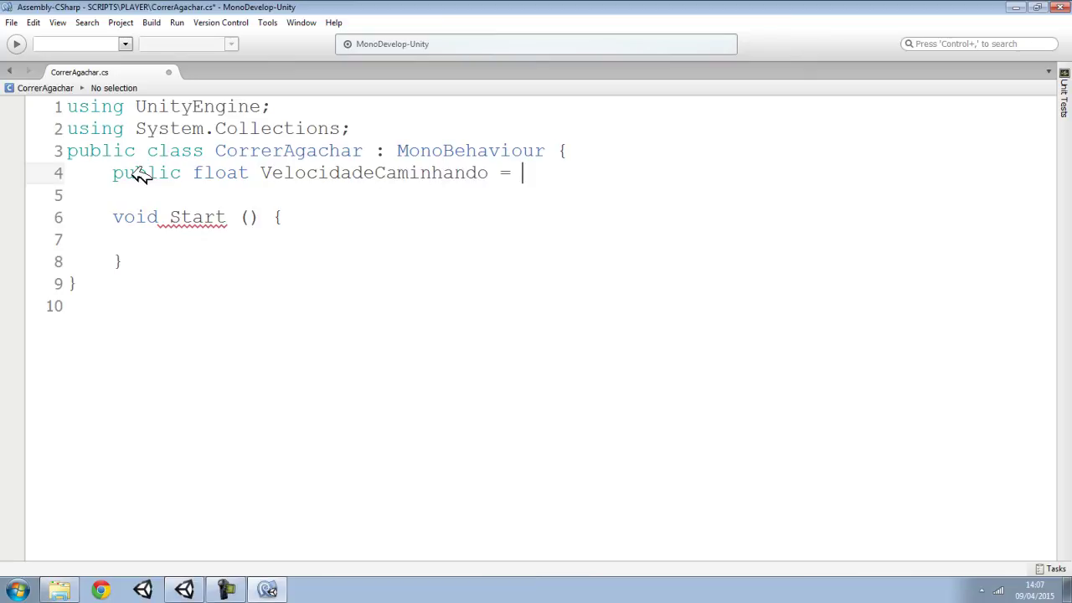
type("3.5f,Ve")
type("locidade")
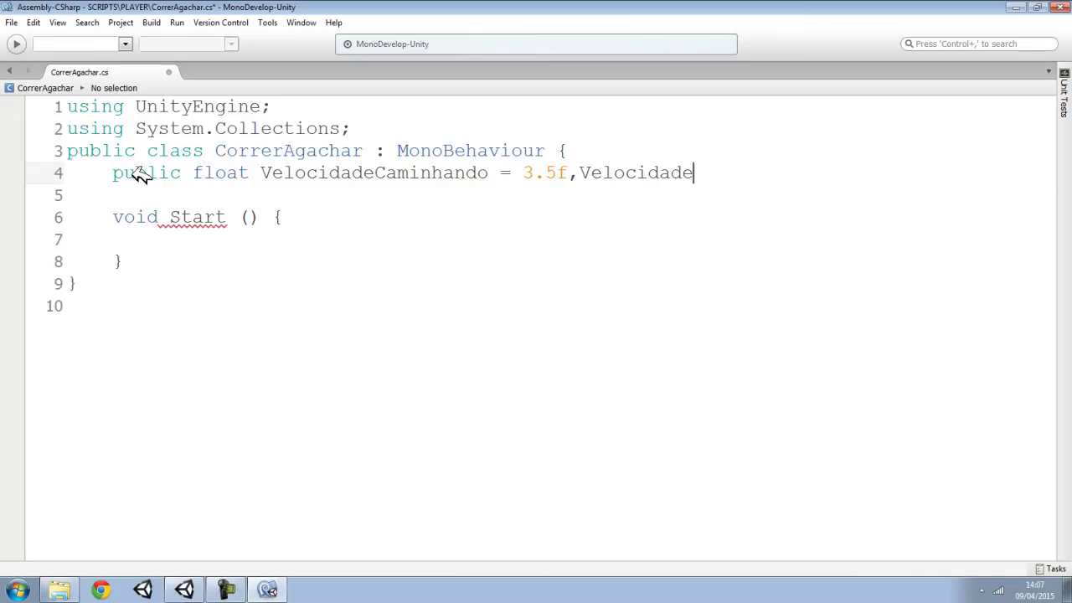
type("Agachado ")
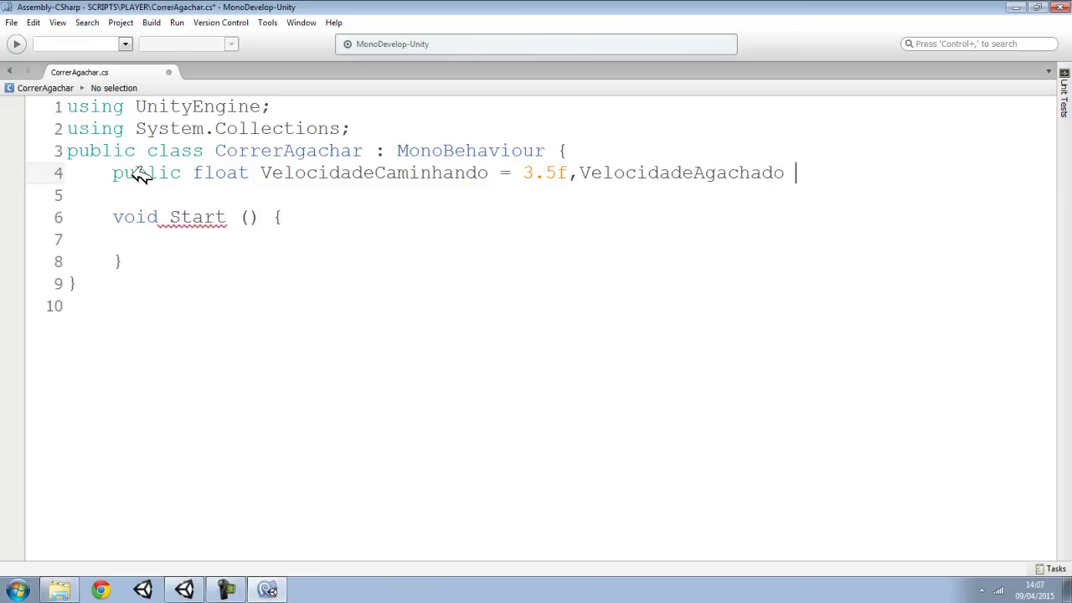
type("= 2,")
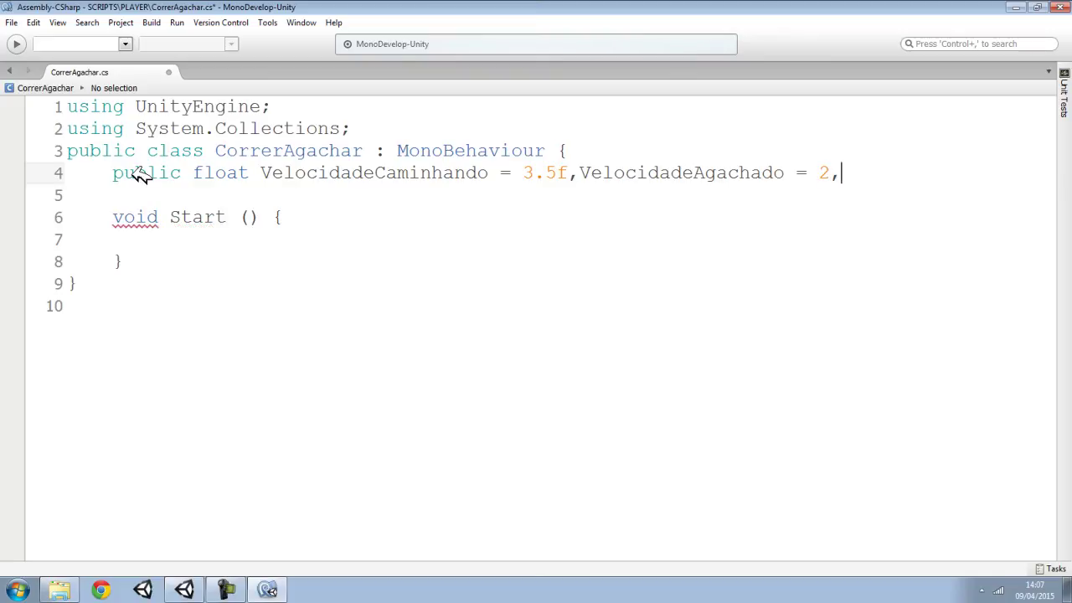
type("VelocidadeC")
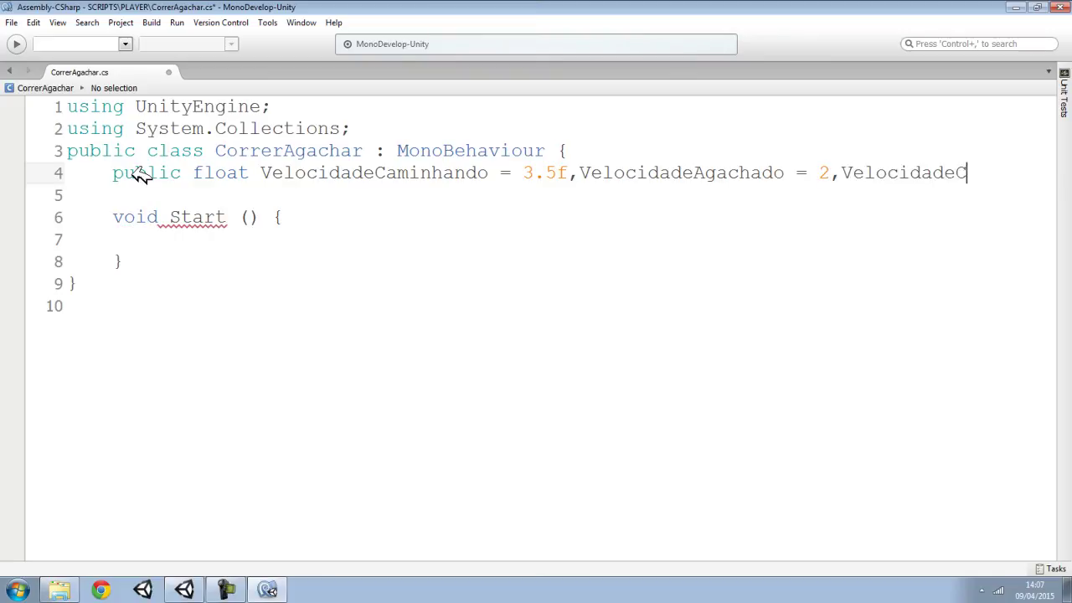
type("orrendo = 5;.")
key("BackSpace")
key("Return")
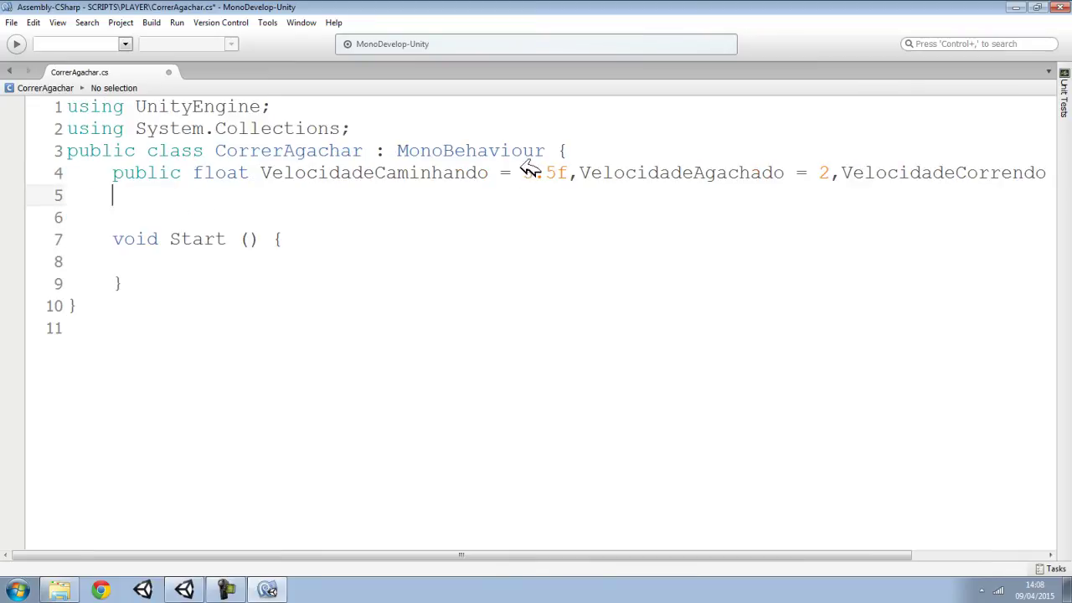
left_click_drag(523, 172, 568, 173)
left_click_drag(313, 552, 265, 553)
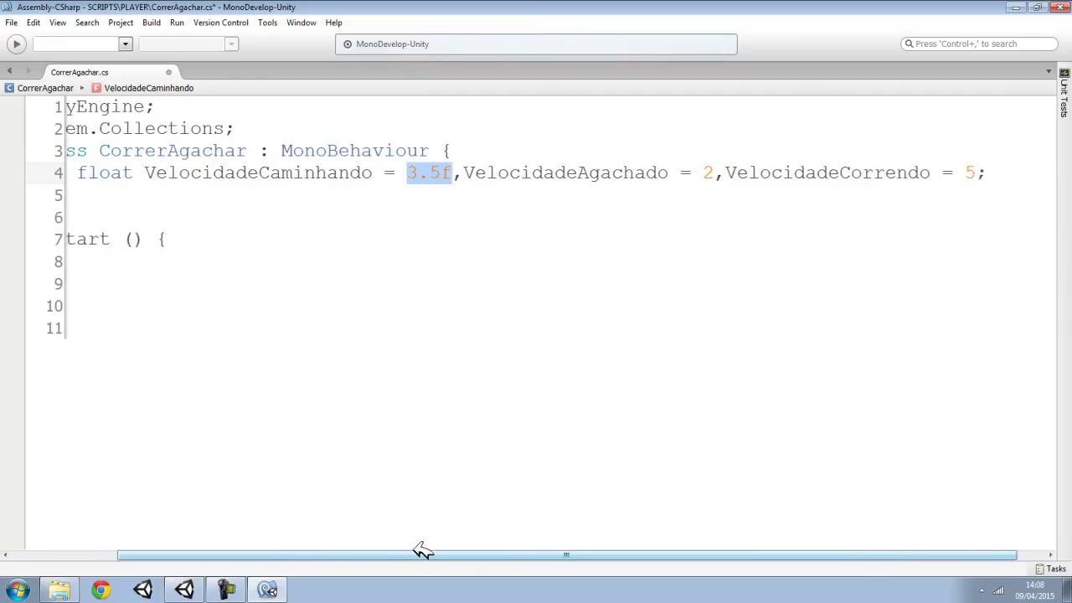
left_click(126, 174)
left_click(139, 198)
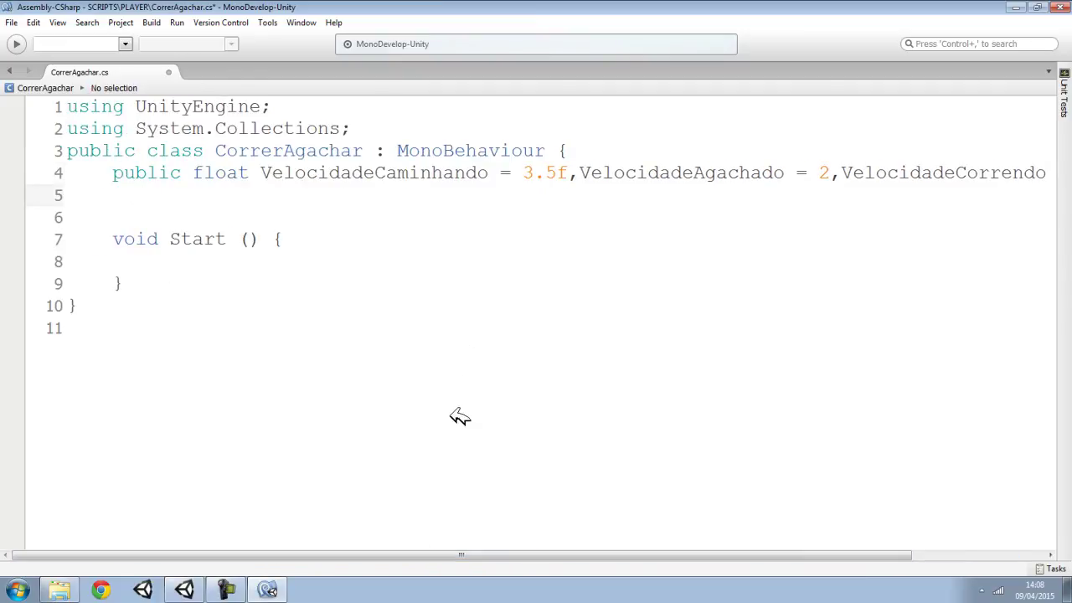
Declare private CharacterMotor controlador and private CharacterController characterController below the speed floats.
type("privat")
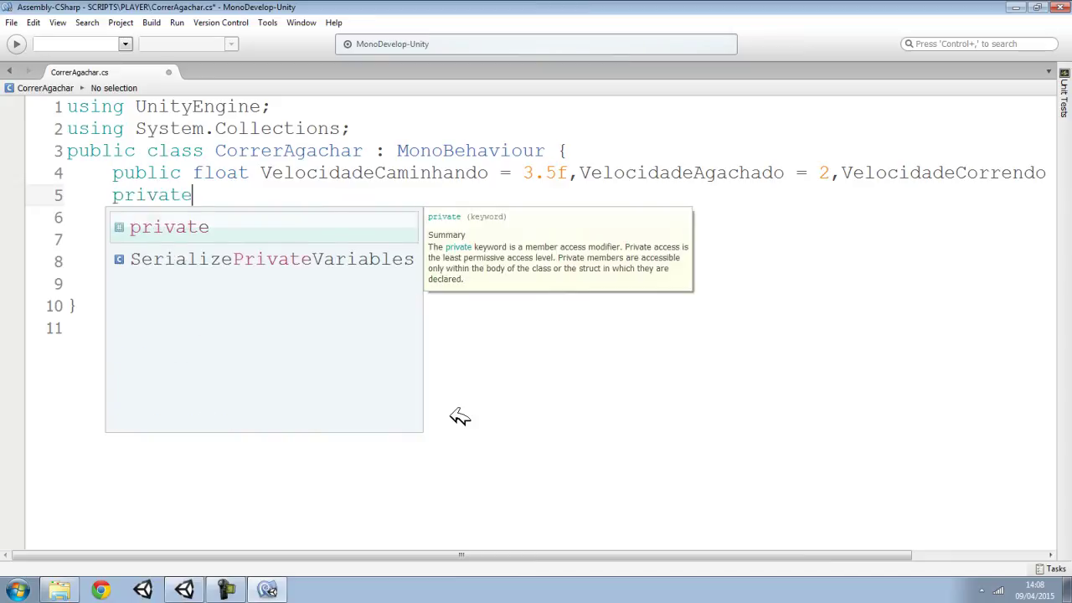
type("e ")
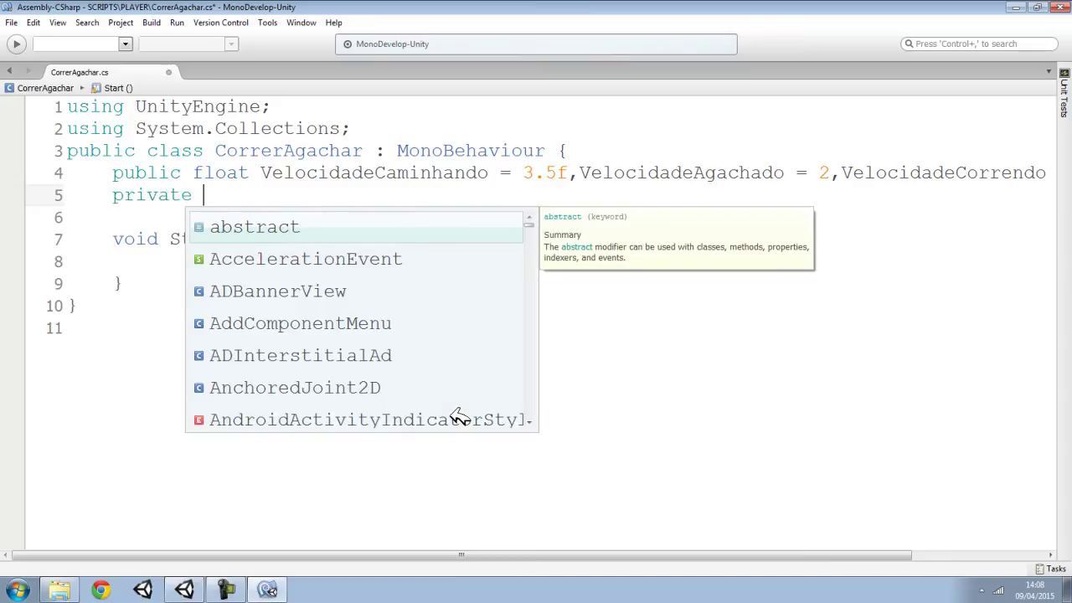
type("CharacterMotor")
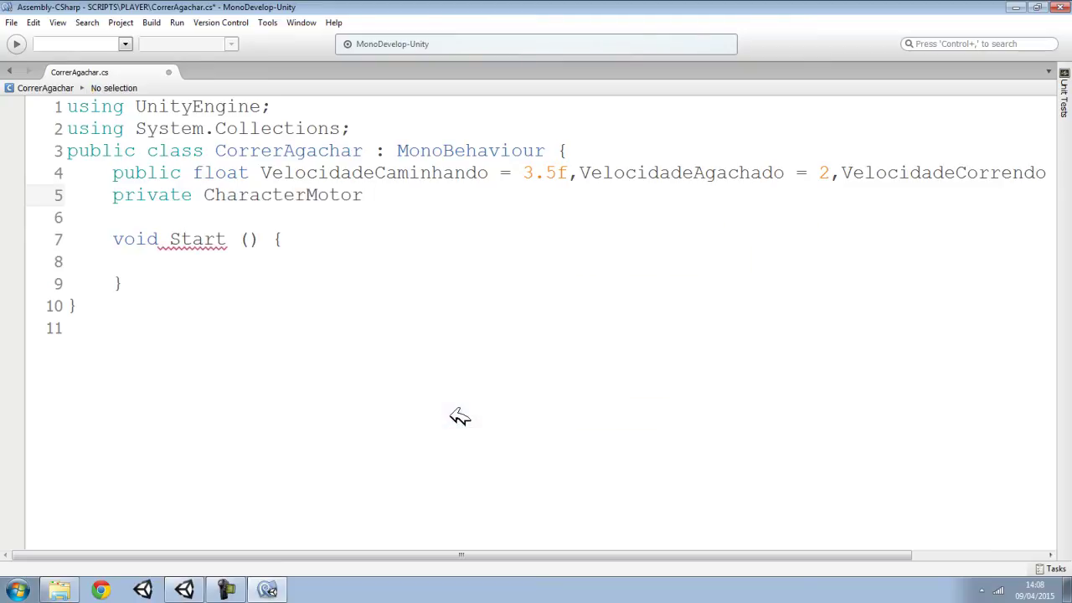
type(" controlador;")
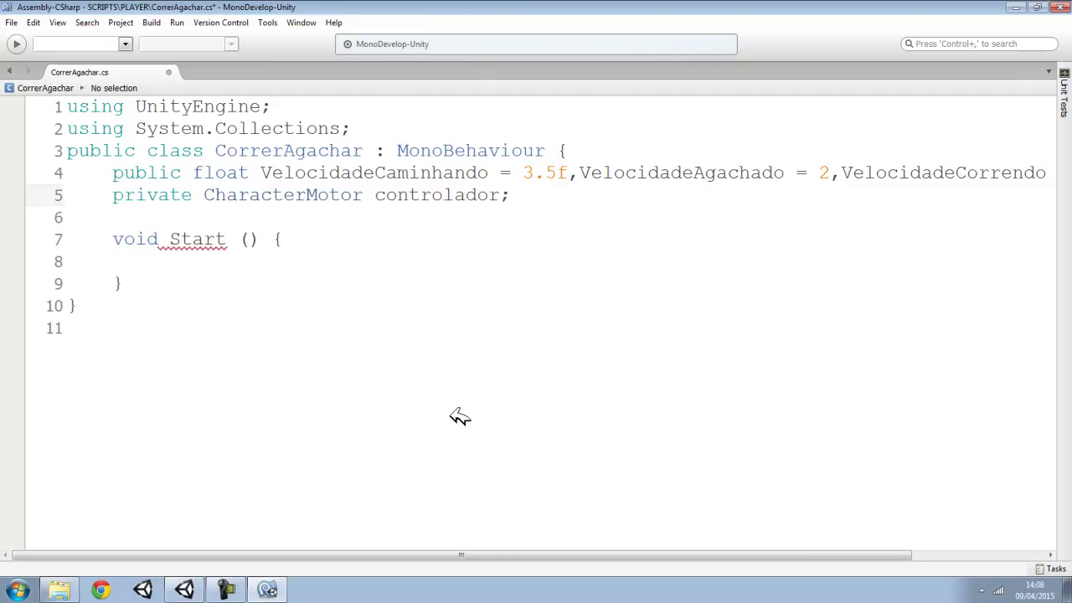
key("Return")
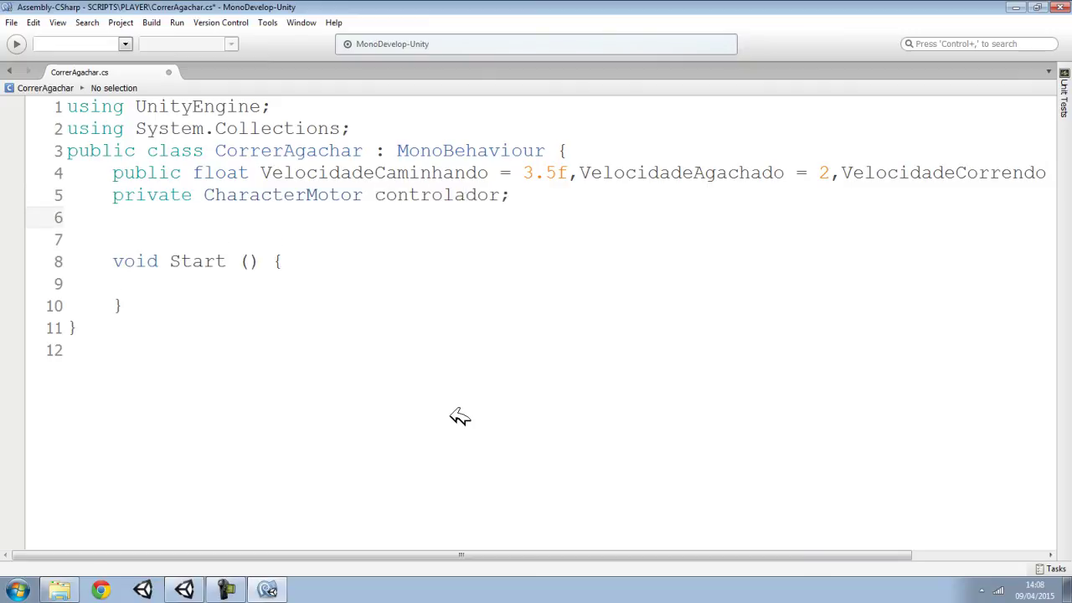
type("private ")
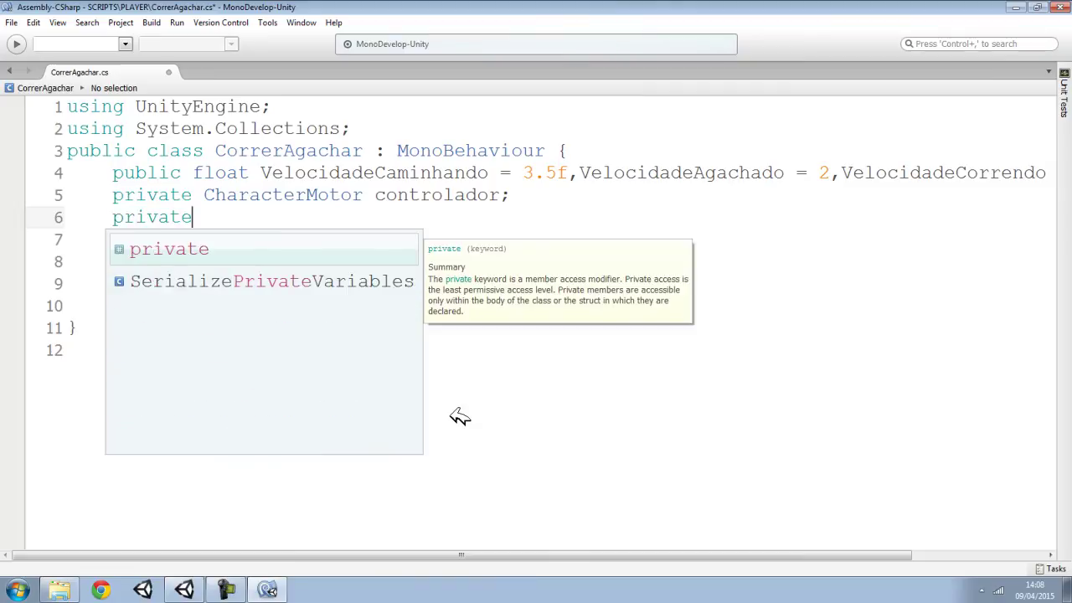
type("C")
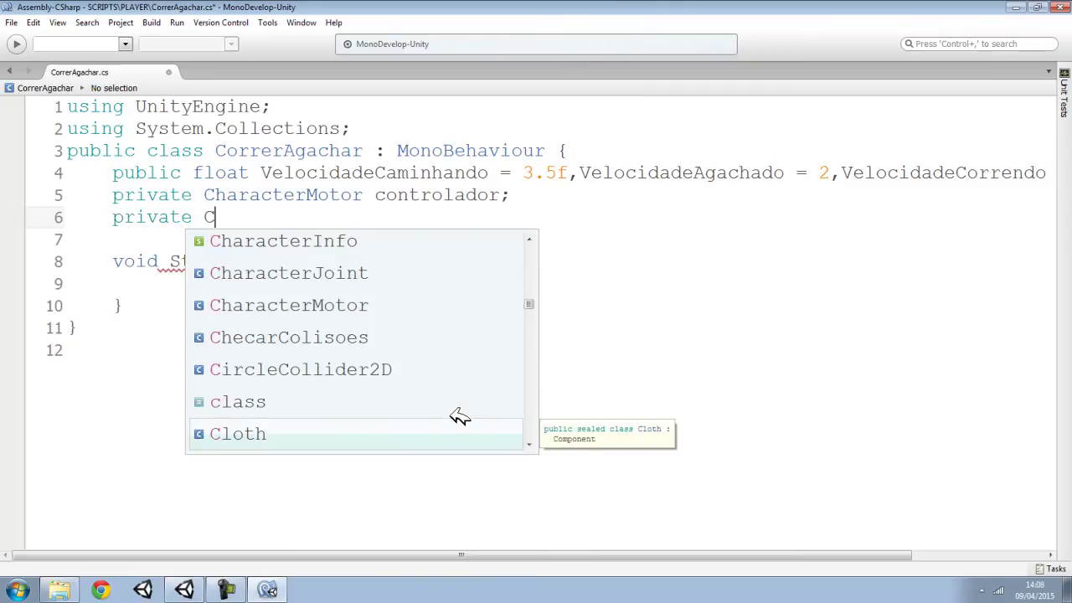
type("haracter")
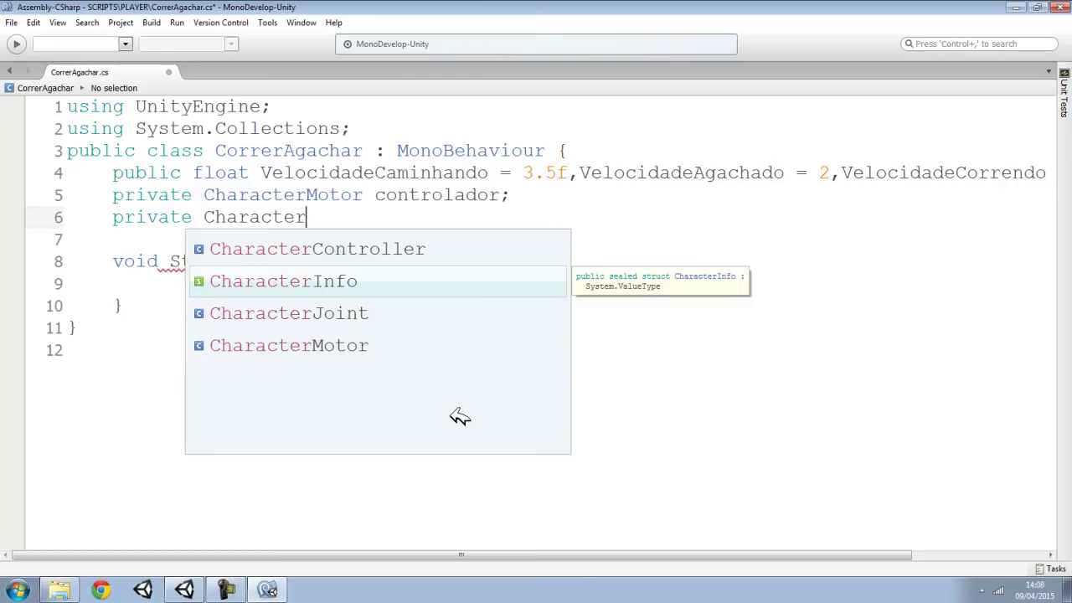
key("Up")
key("Return")
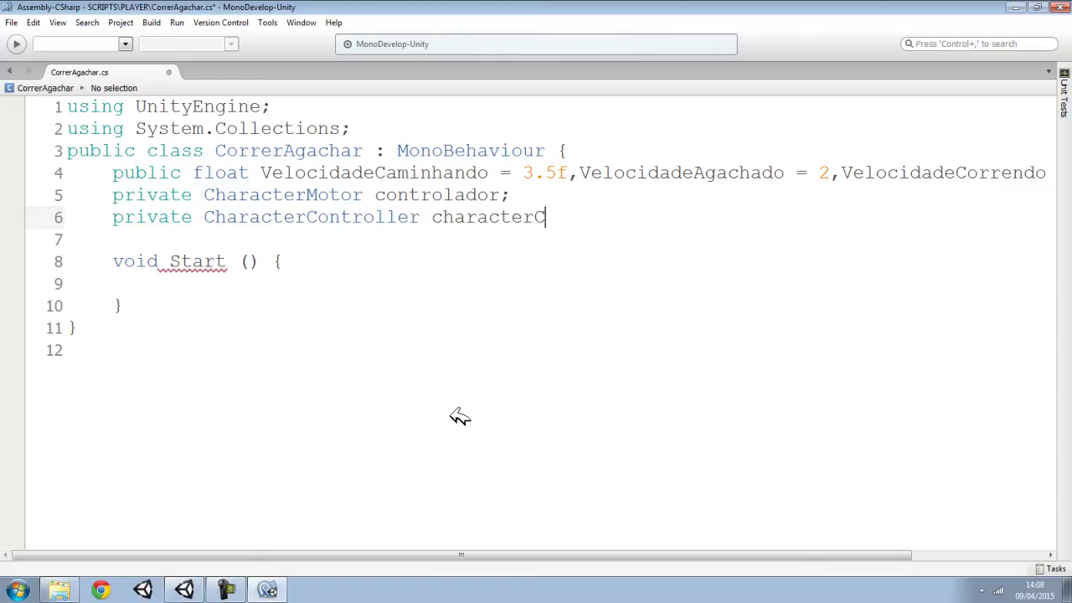
type("ontroller;")
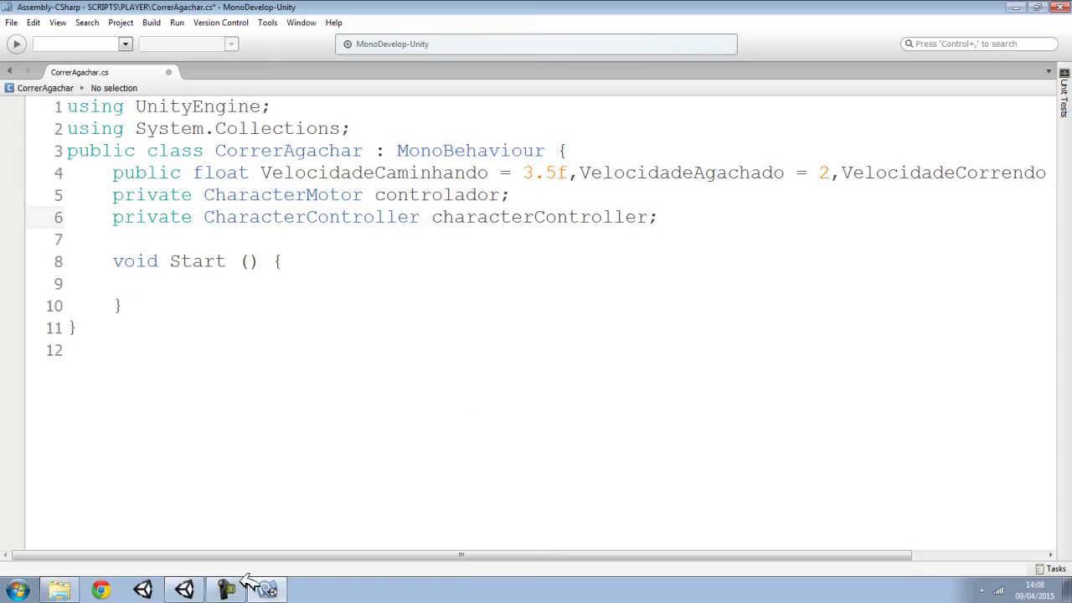
left_click(185, 590)
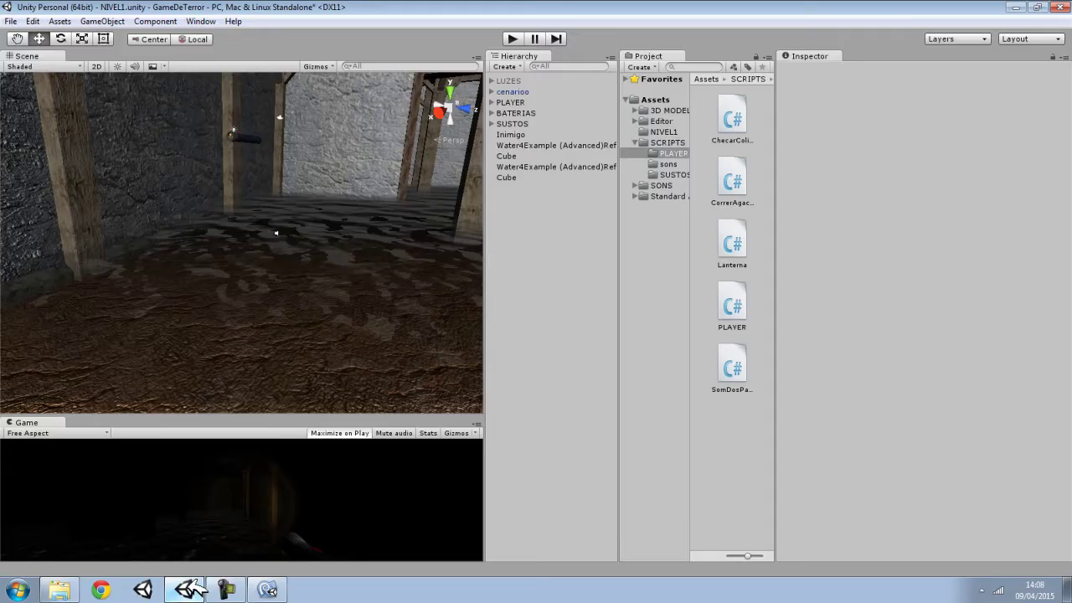
Review PLAYER's Character Controller Height and Character Motor Max Forward Speed, then return to the script.
left_click(511, 112)
left_click(513, 103)
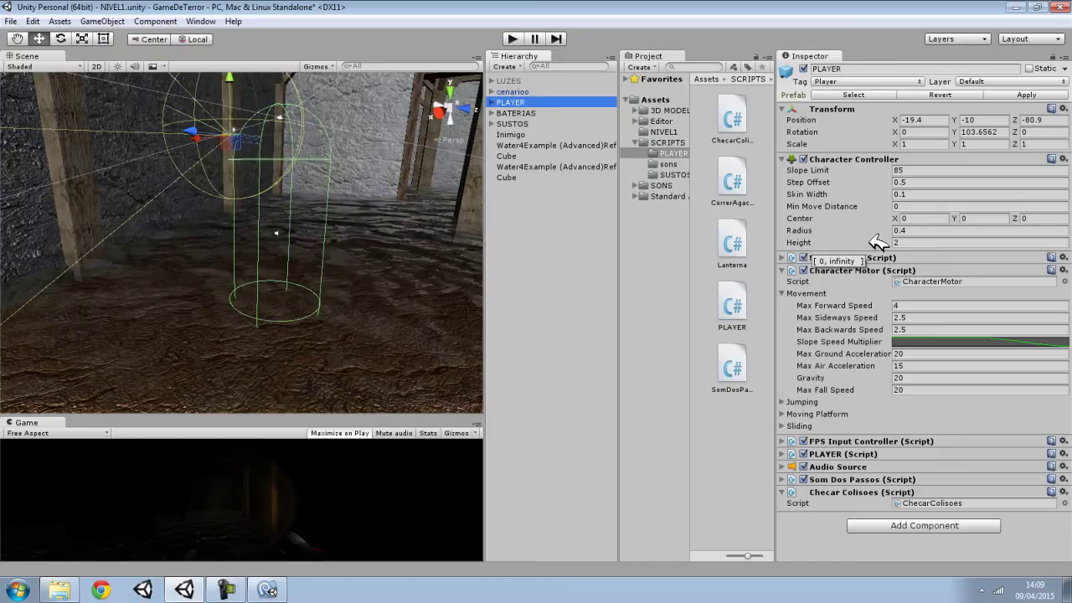
left_click(906, 242)
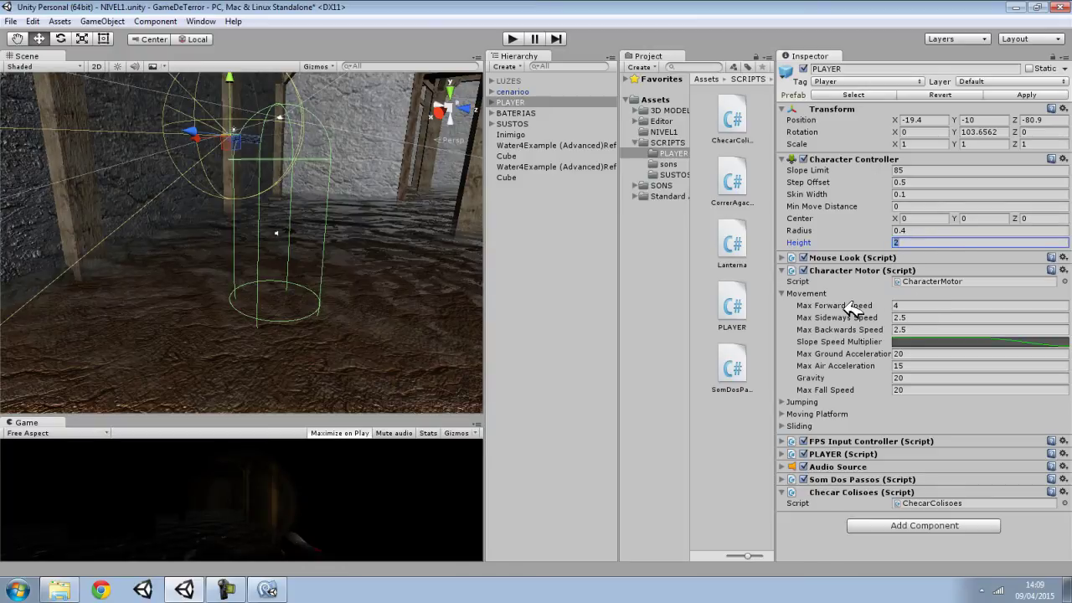
left_click(904, 305)
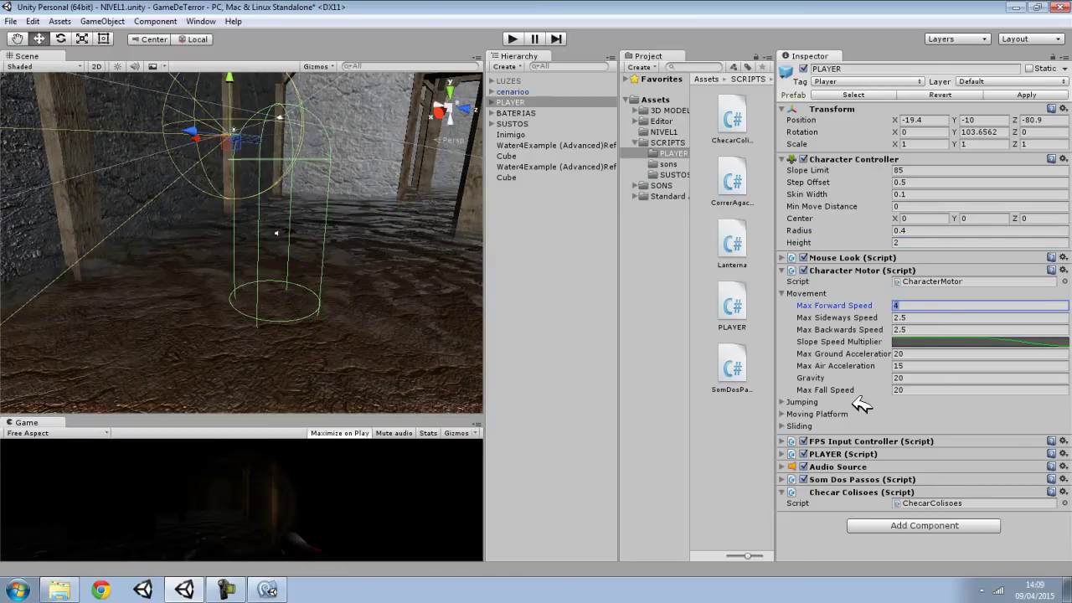
left_click(267, 589)
left_click(183, 276)
left_click(164, 240)
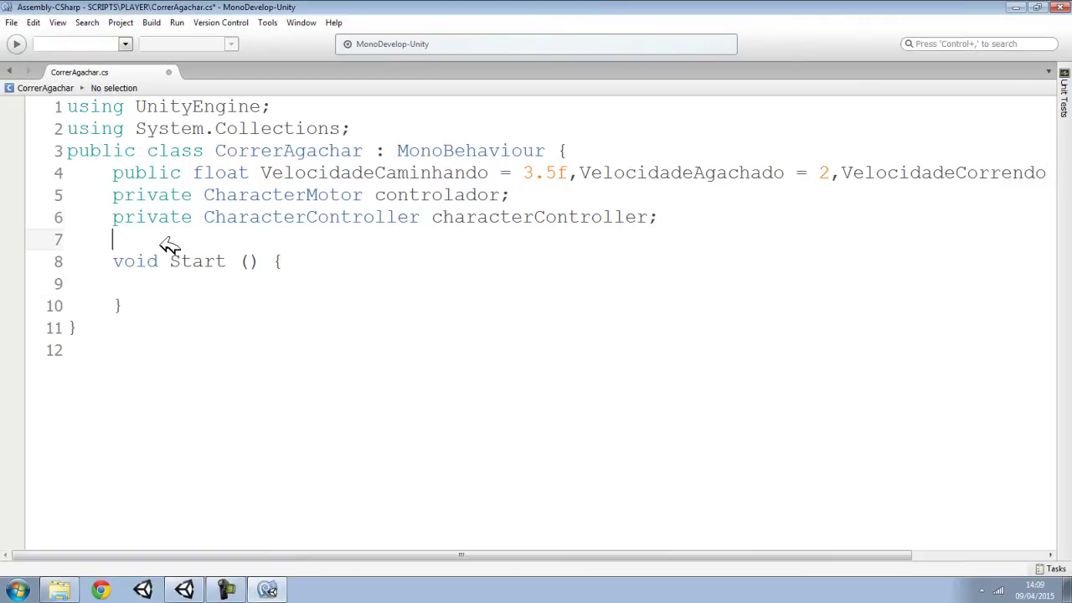
In Start, write controlador = GetComponent<CharacterMotor> ();.
left_click(156, 285)
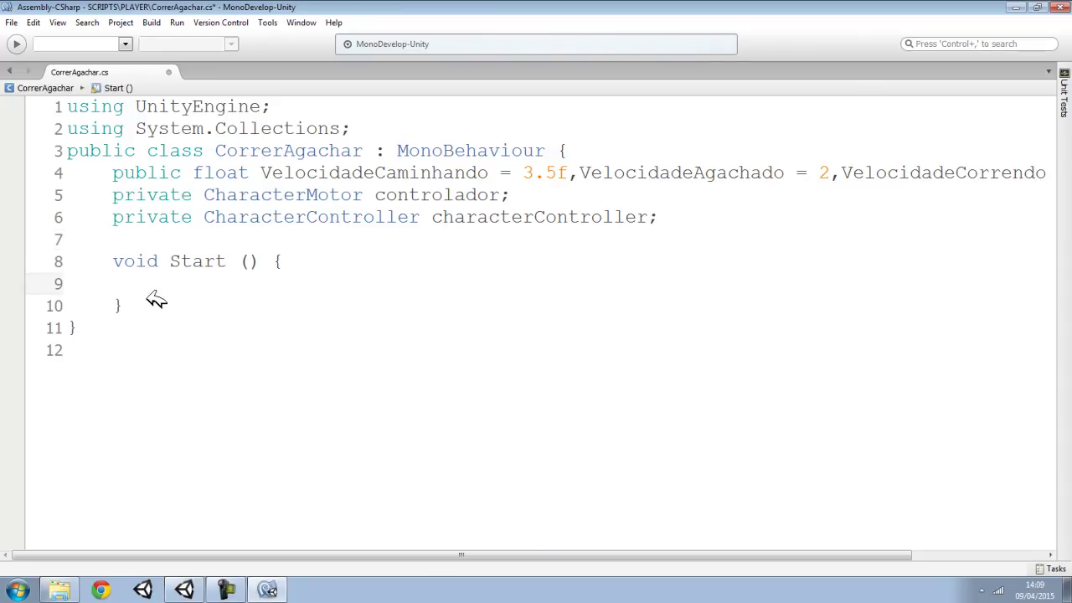
double_click(452, 196)
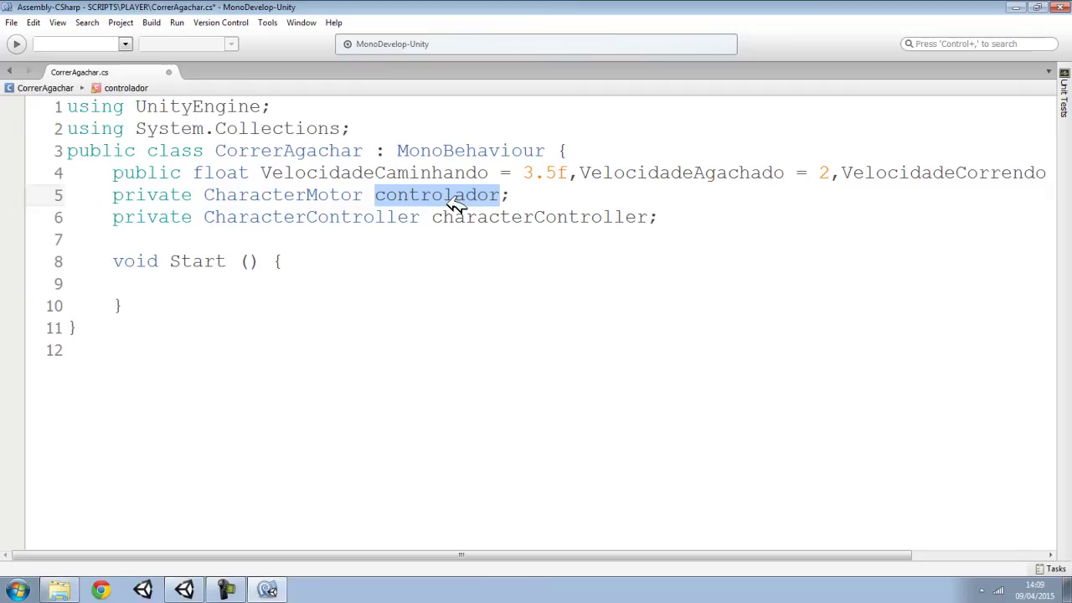
left_click(185, 284)
type("controlador")
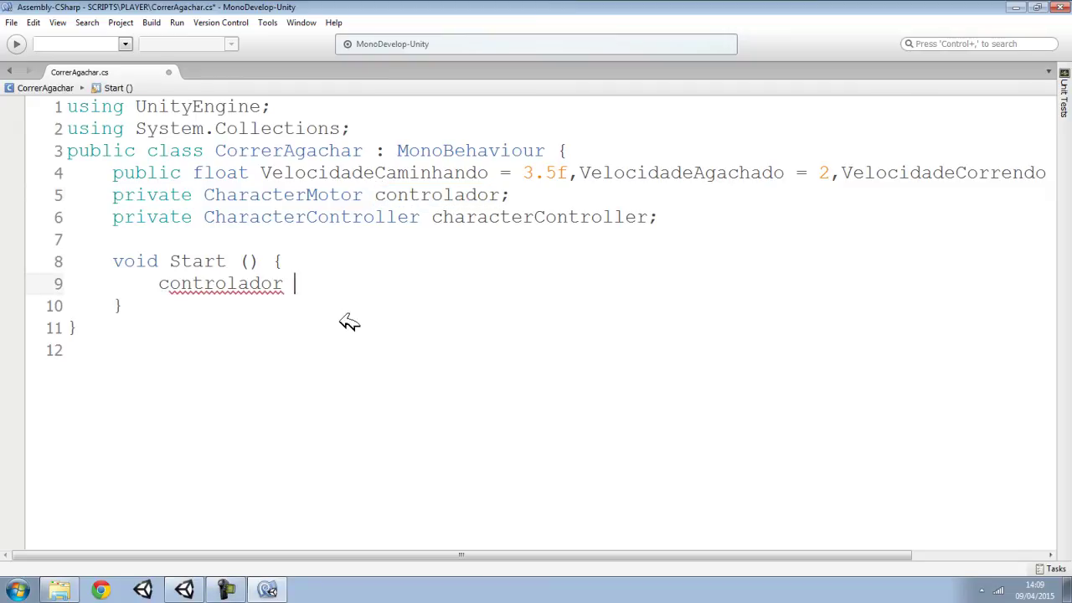
type("Get")
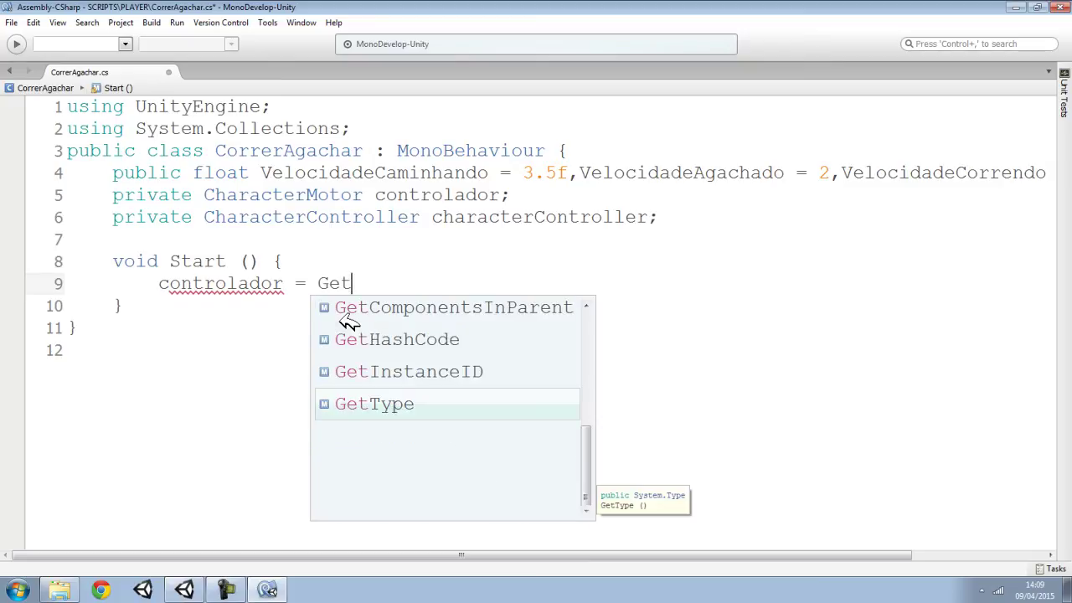
type("Compo")
key("Return")
type("<")
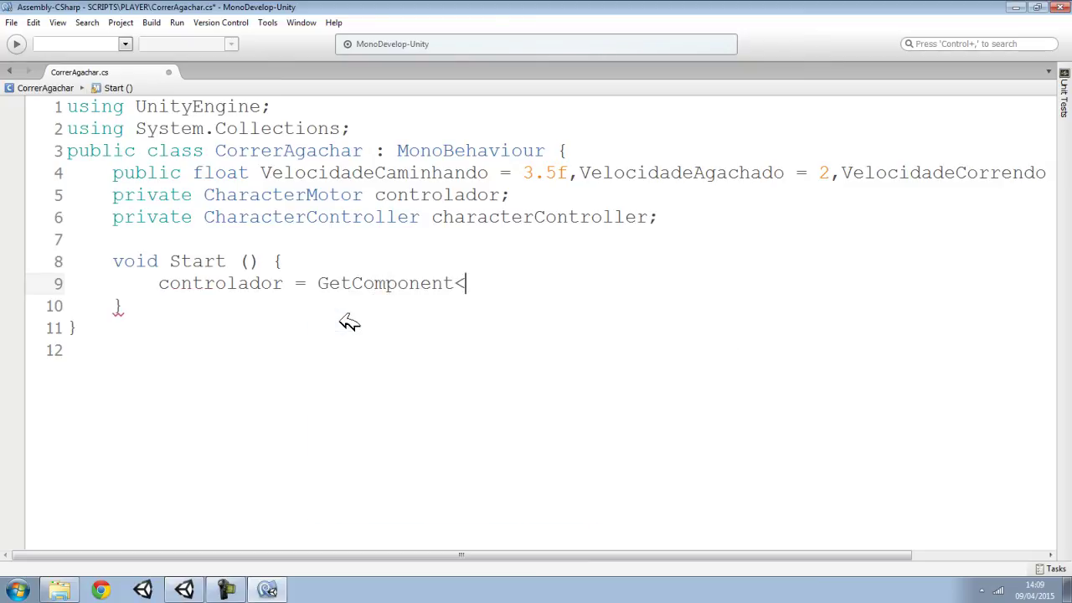
left_click(186, 583)
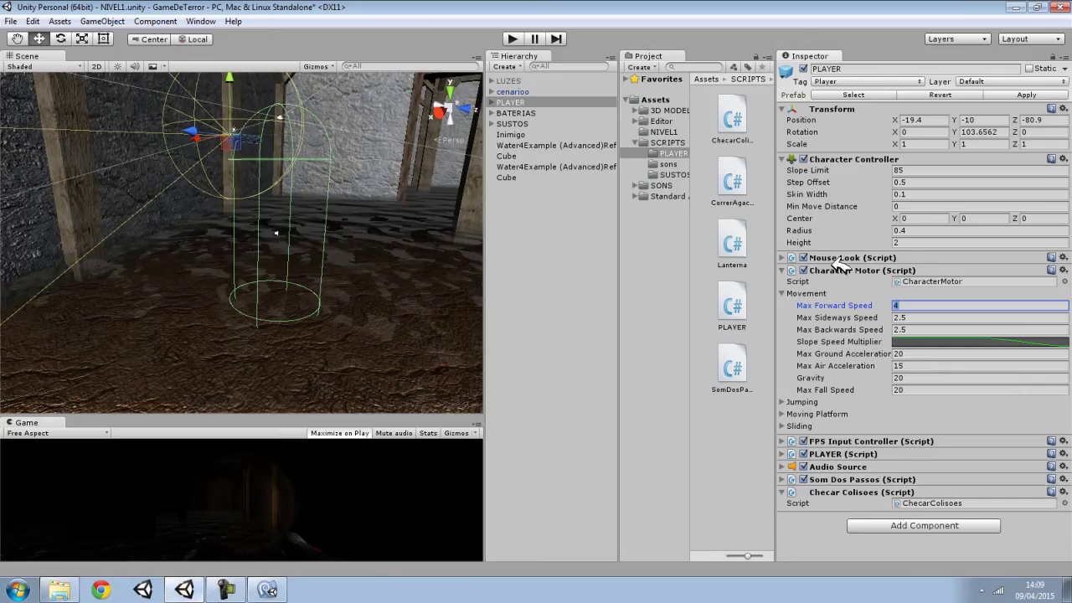
left_click(264, 590)
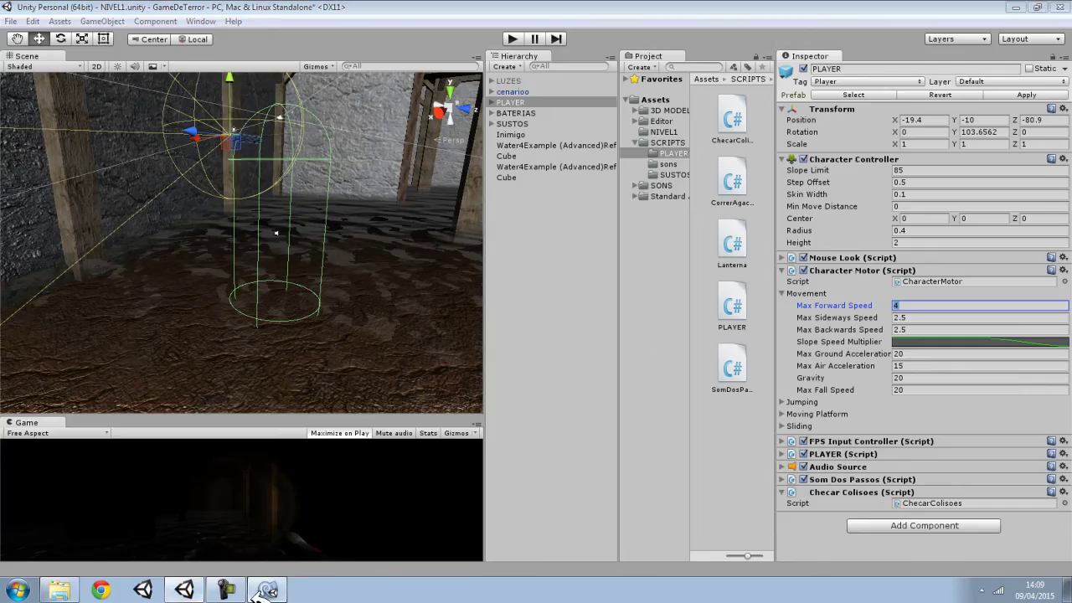
type("Cha")
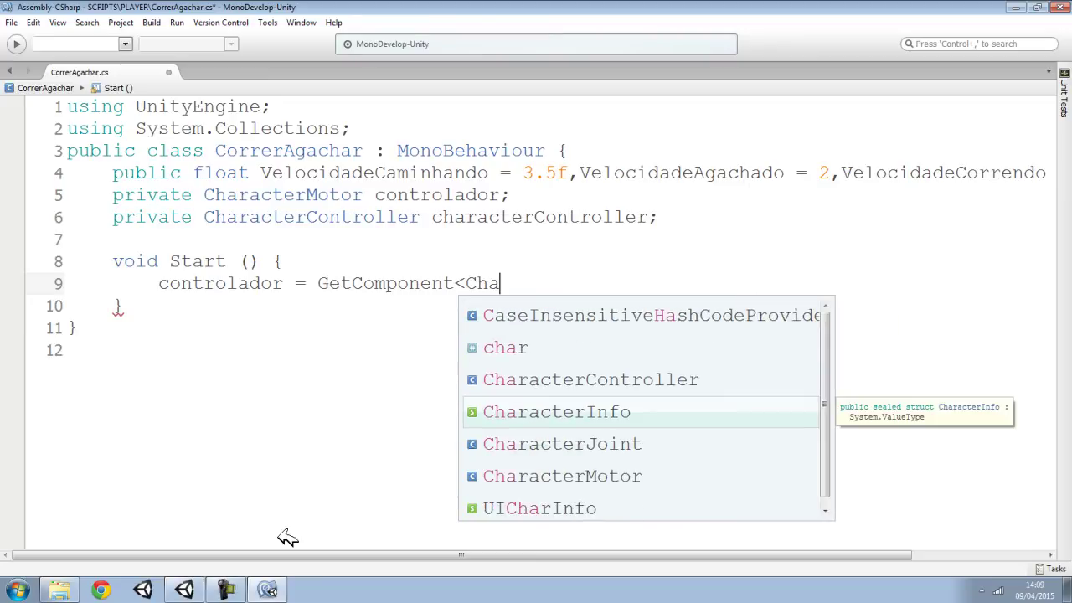
type("racterMo")
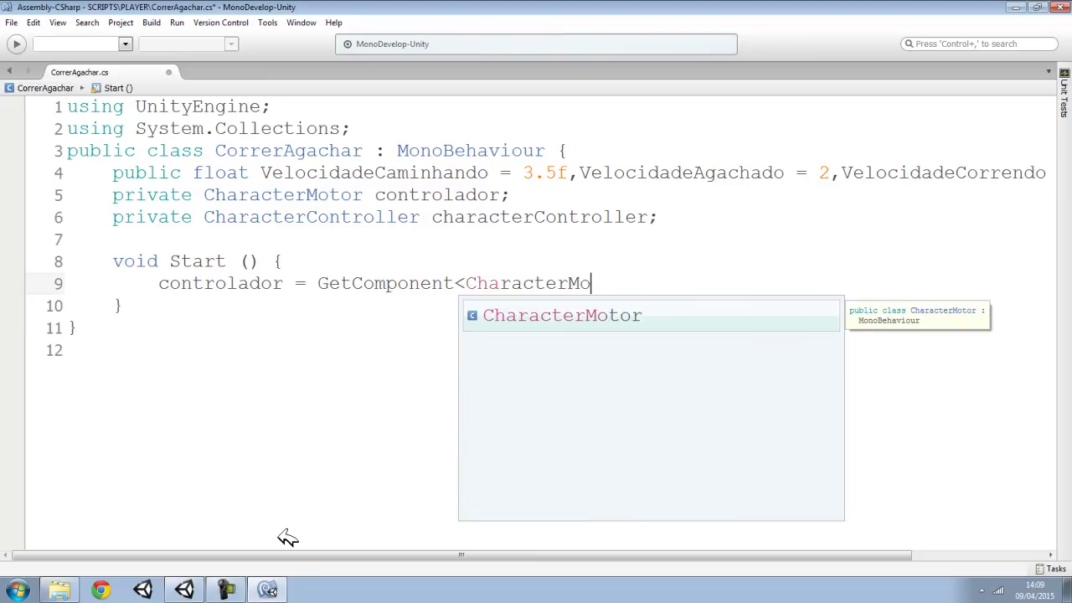
key("Return")
type("> ();")
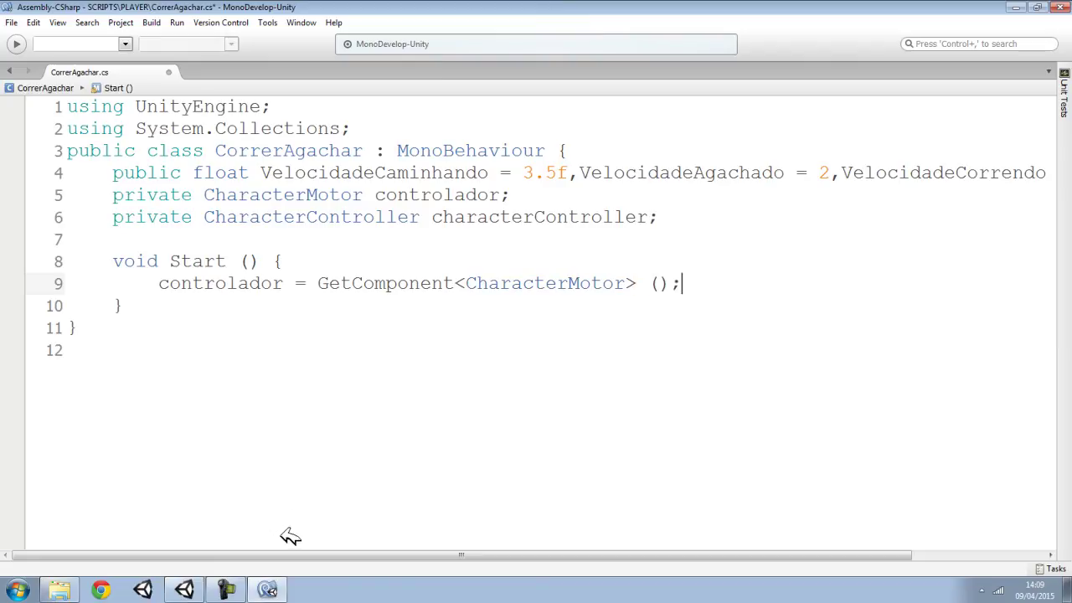
Duplicate that line and turn it into characterController = GetComponent<CharacterController> ();.
double_click(223, 286)
left_click_drag(467, 281, 626, 283)
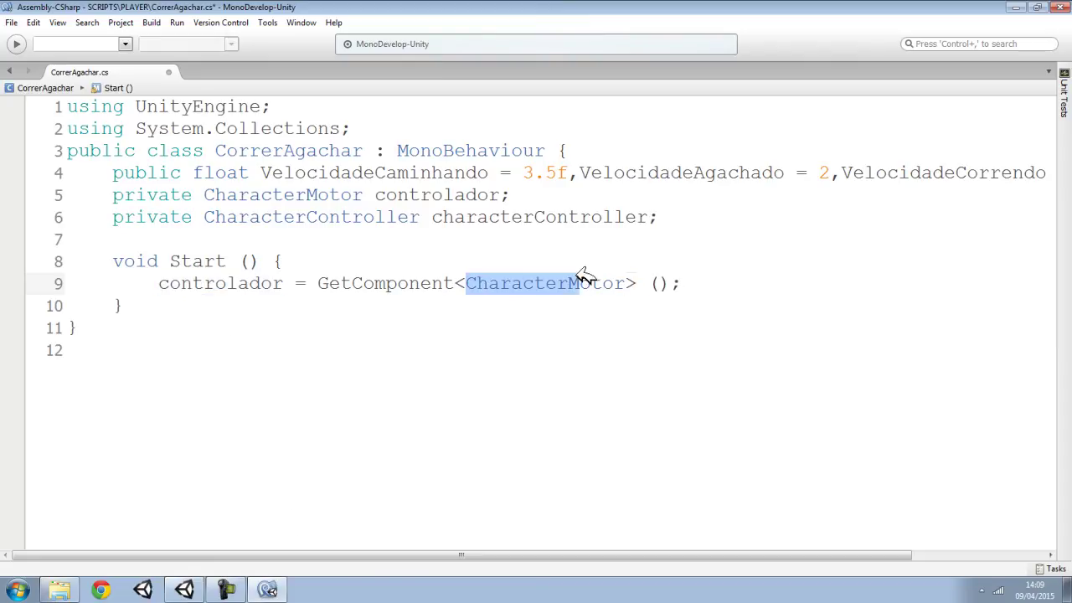
left_click_drag(717, 280, 158, 283)
double_click(207, 284)
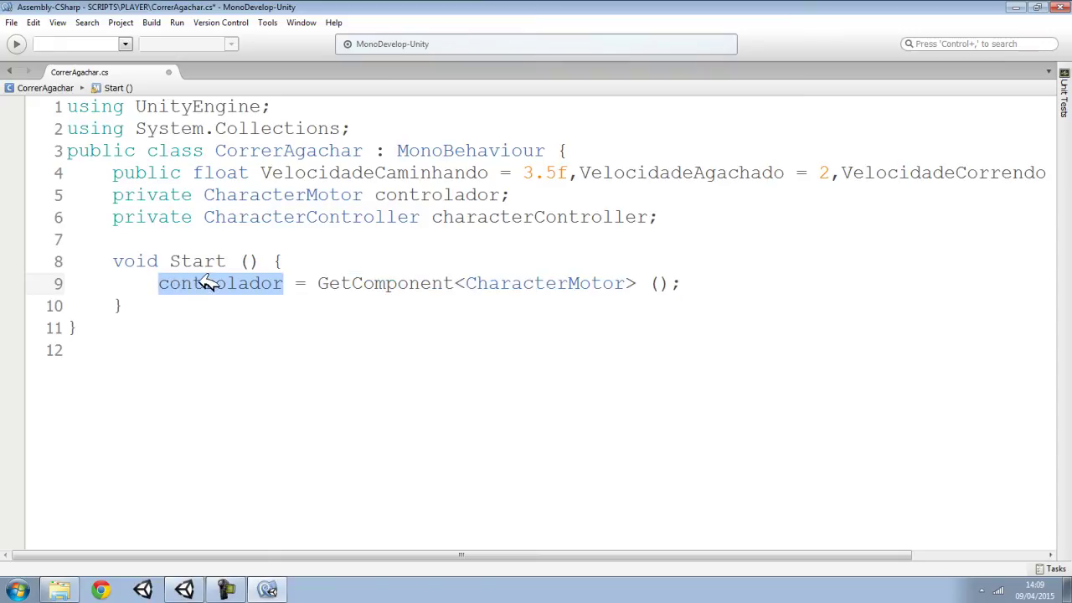
mouse_move(318, 283)
left_mouse_down()
mouse_move(624, 267)
mouse_move(693, 282)
left_mouse_up()
key("ctrl+c")
left_click(694, 283)
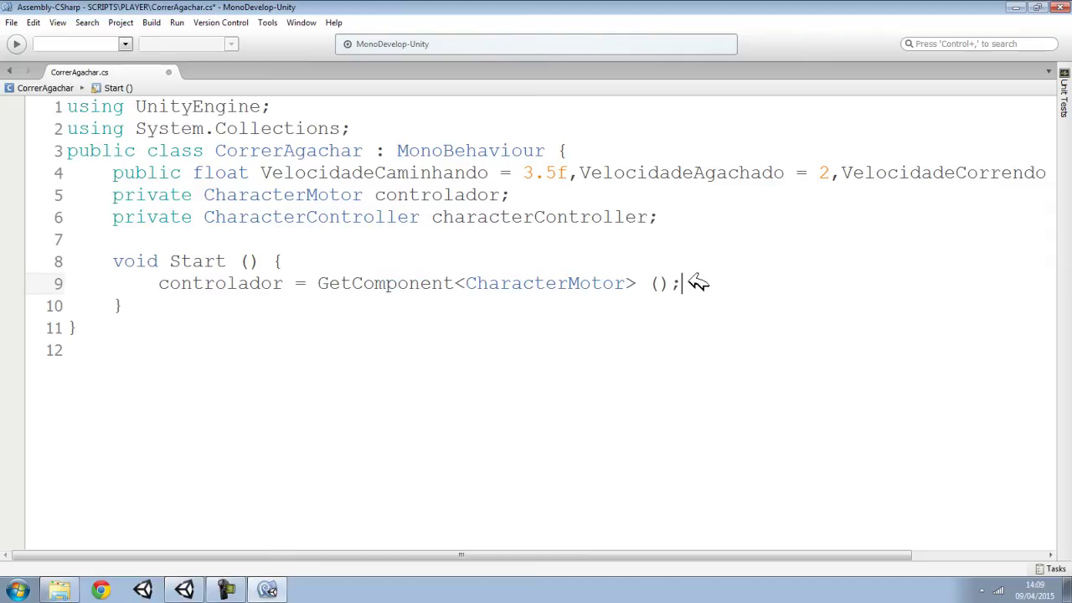
key("ctrl+v")
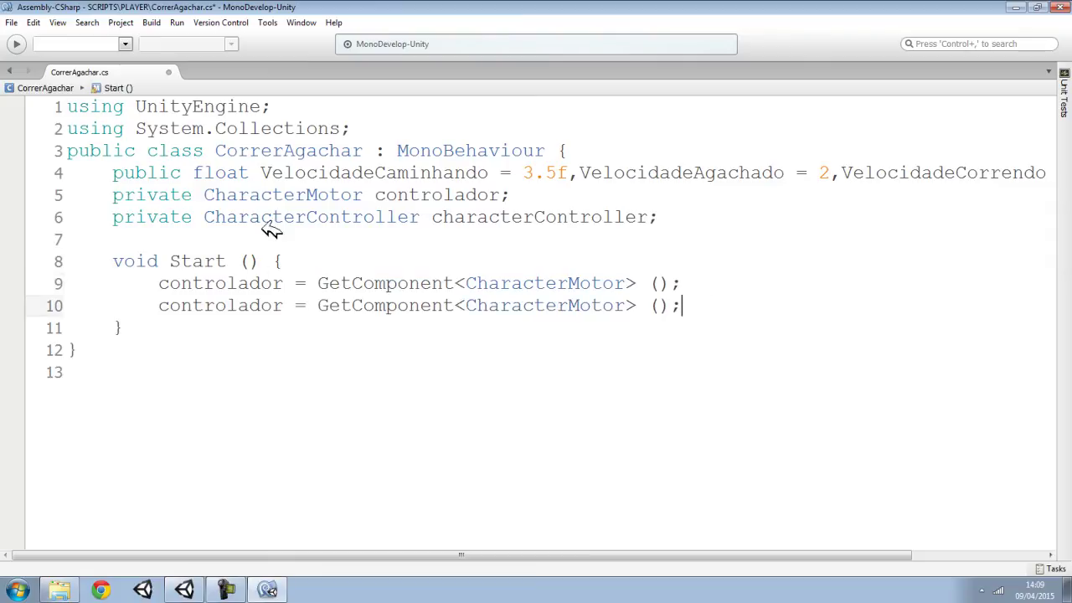
double_click(526, 210)
key("ctrl+c")
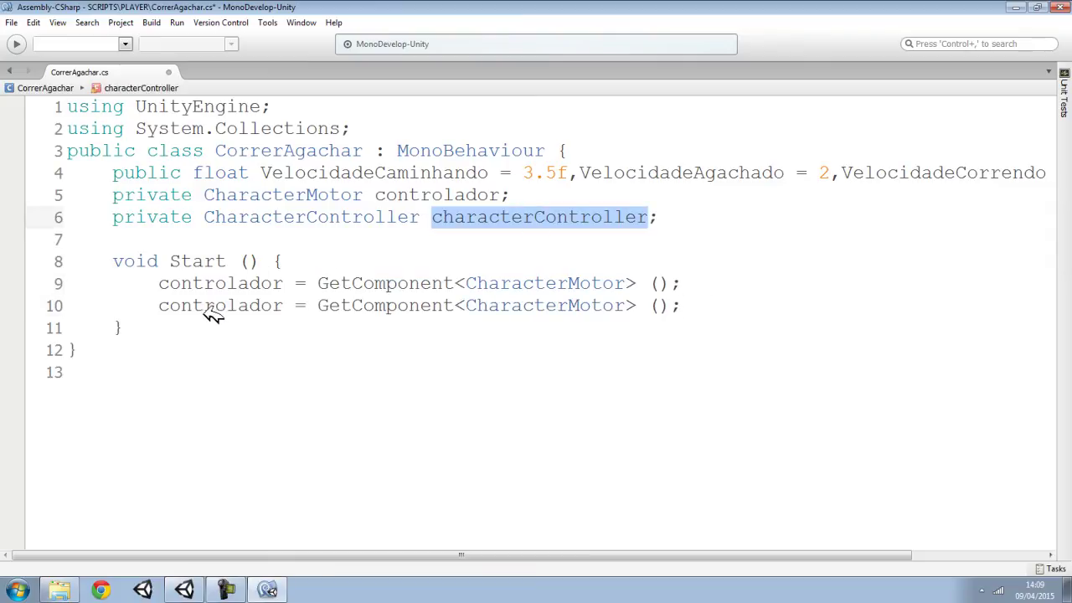
double_click(218, 305)
key("ctrl+v")
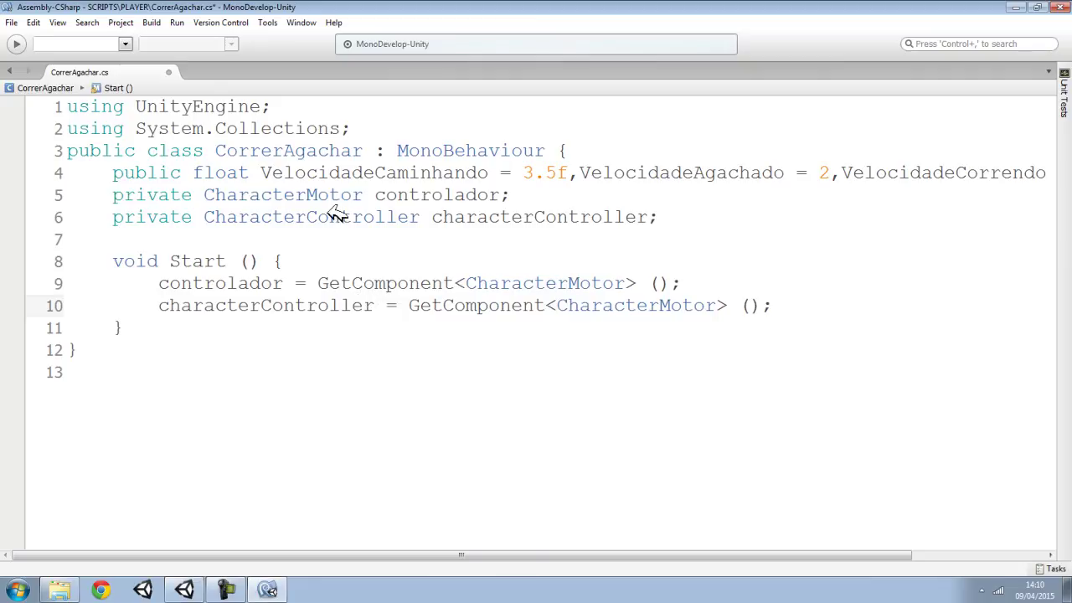
double_click(335, 214)
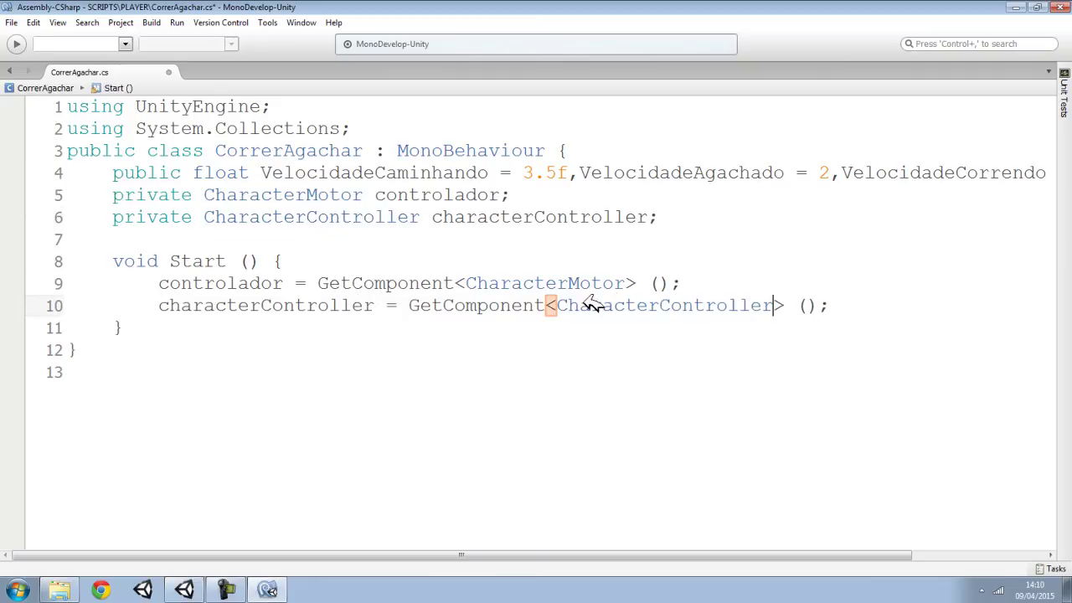
double_click(268, 307)
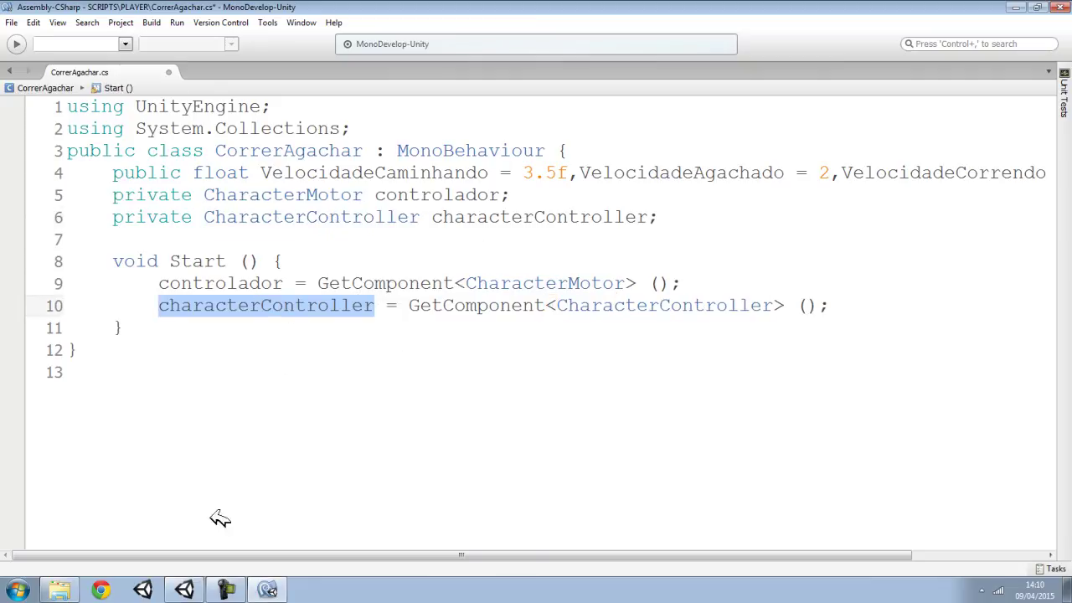
left_click(191, 591)
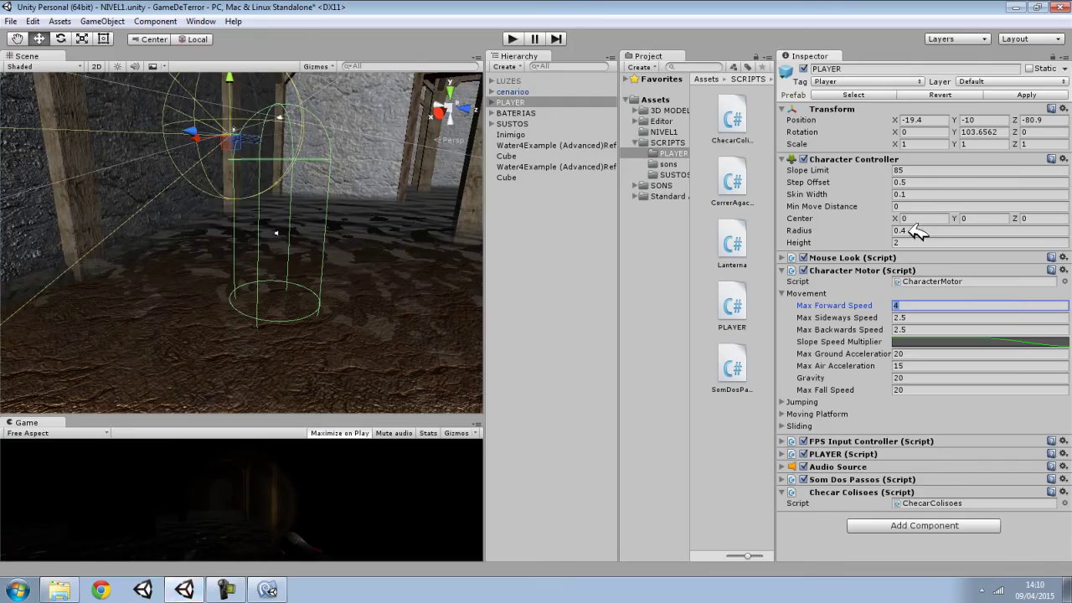
left_click(268, 590)
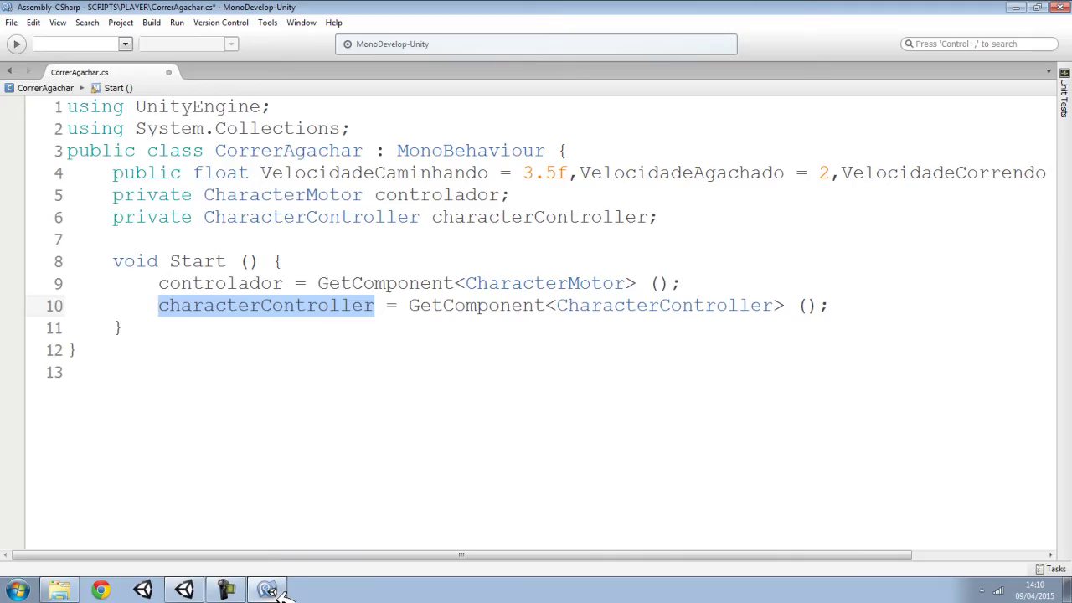
left_click(159, 328)
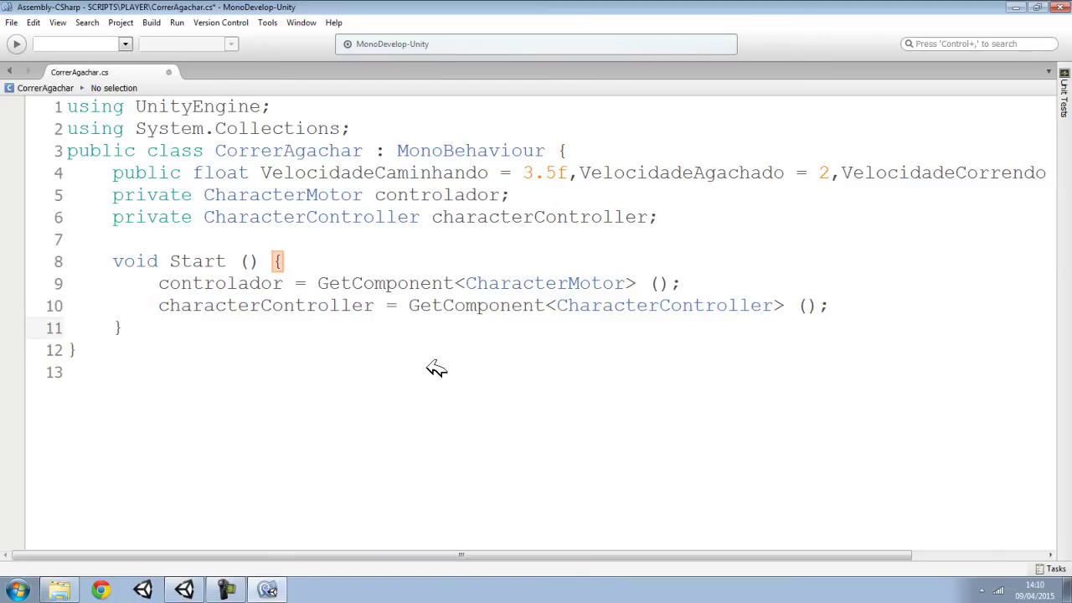
Declare private float EscalaDoObjeto and VelocidadeAtual above Start.
left_click(277, 240)
type("prifa")
key("BackSpace")
key("BackSpace")
type("vate float e")
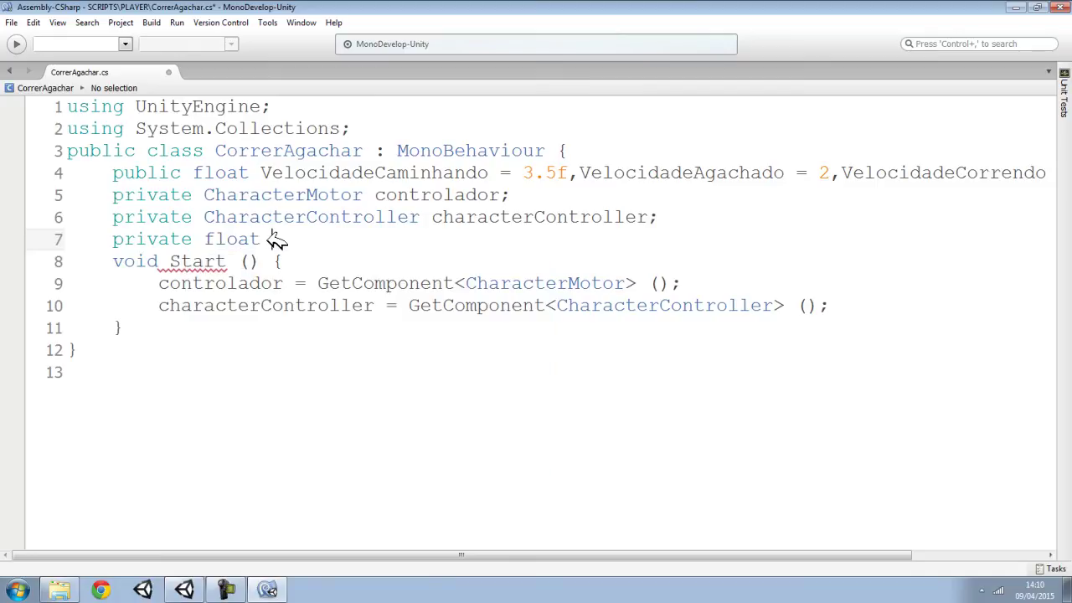
type("scalaDoObjeto")
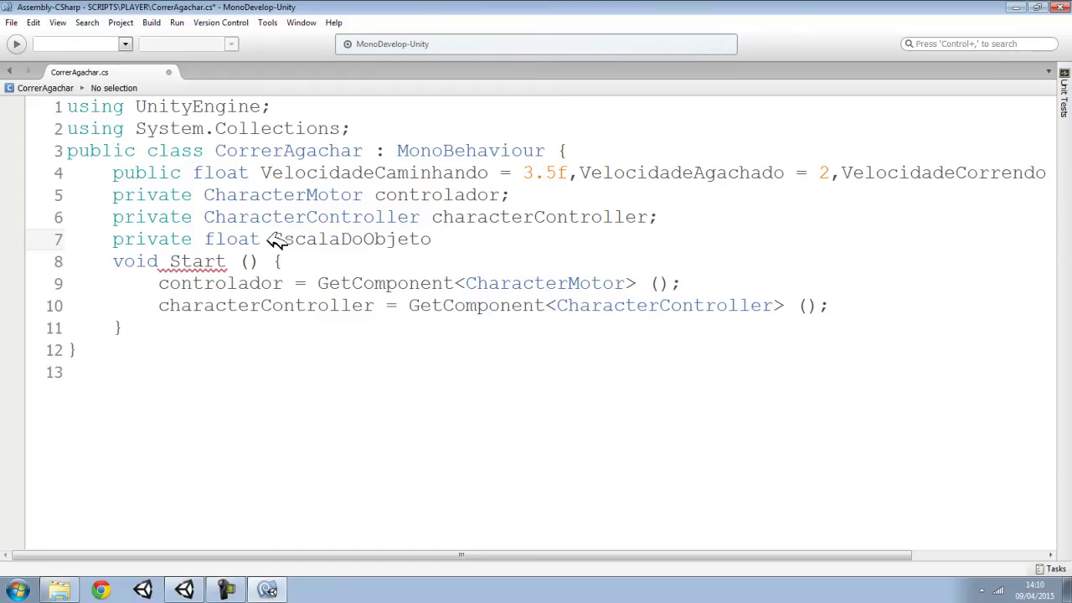
type(",VelocidadeAtual;")
key("Return")
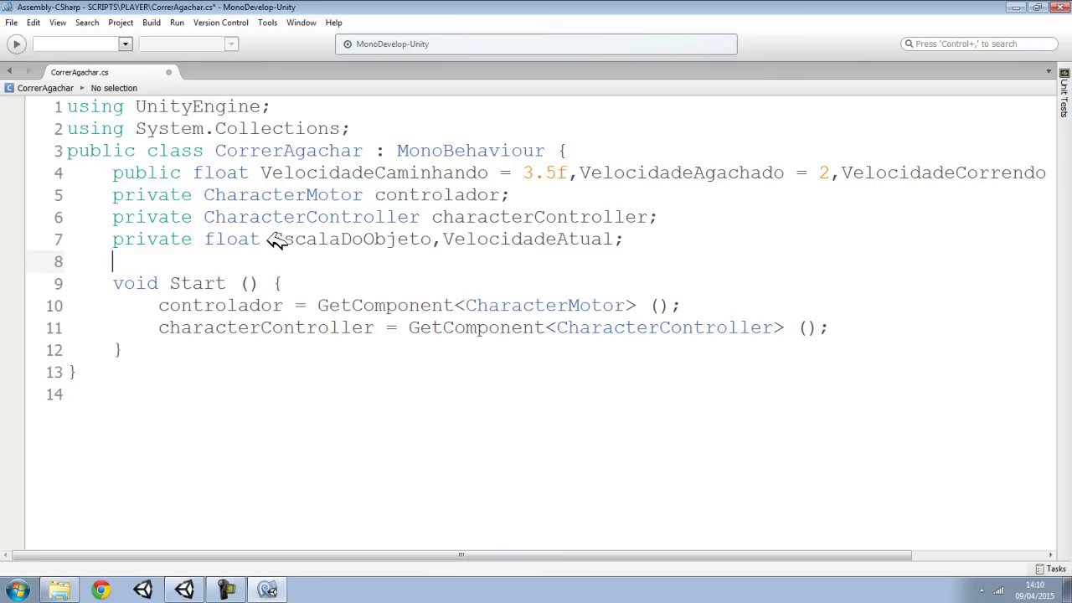
Declare private bool EstaAgachado and EstaCorrendo, then add a blank line inside Start.
type("privat")
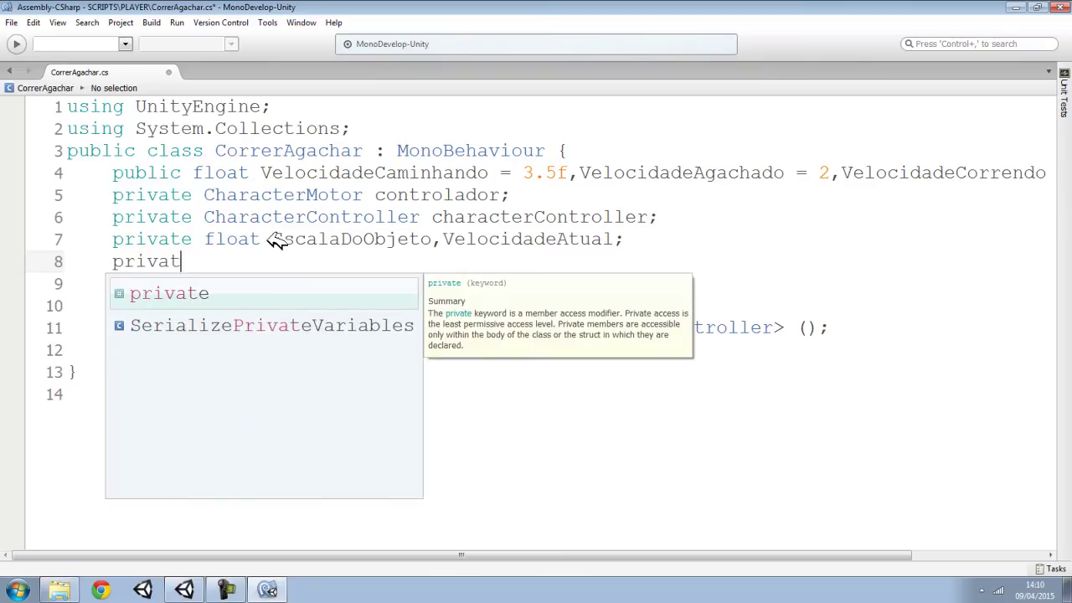
type("e bool ")
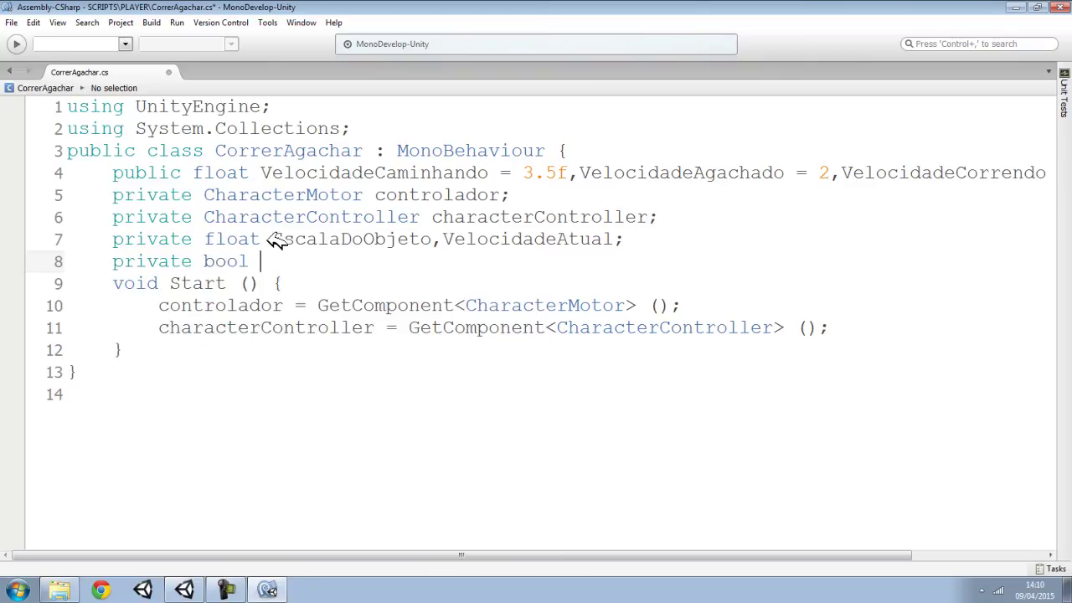
type("EstaAgachado,EstaCorrendo;")
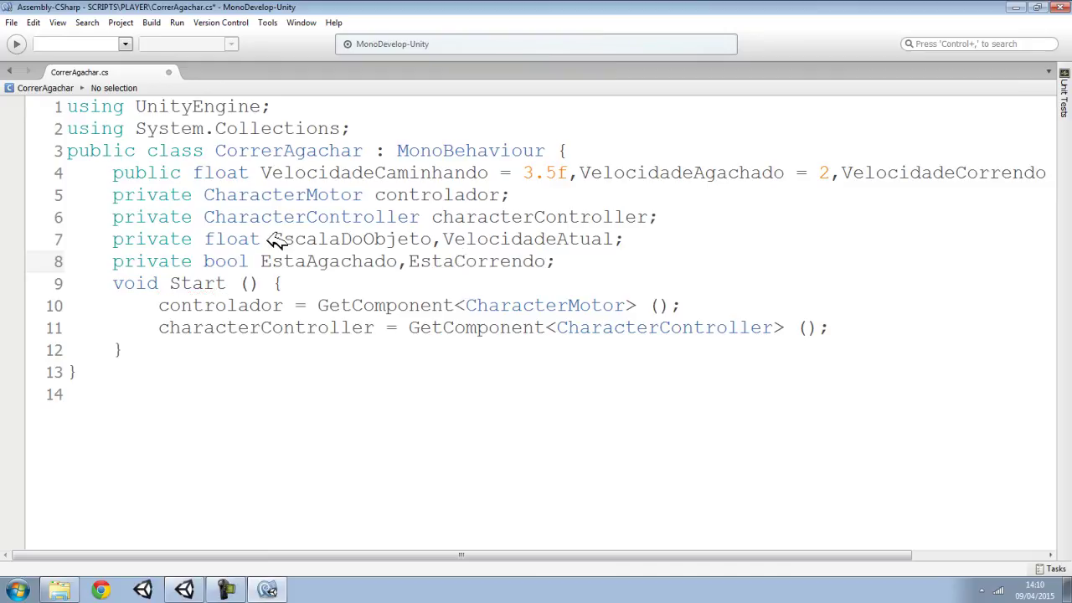
left_click(344, 260)
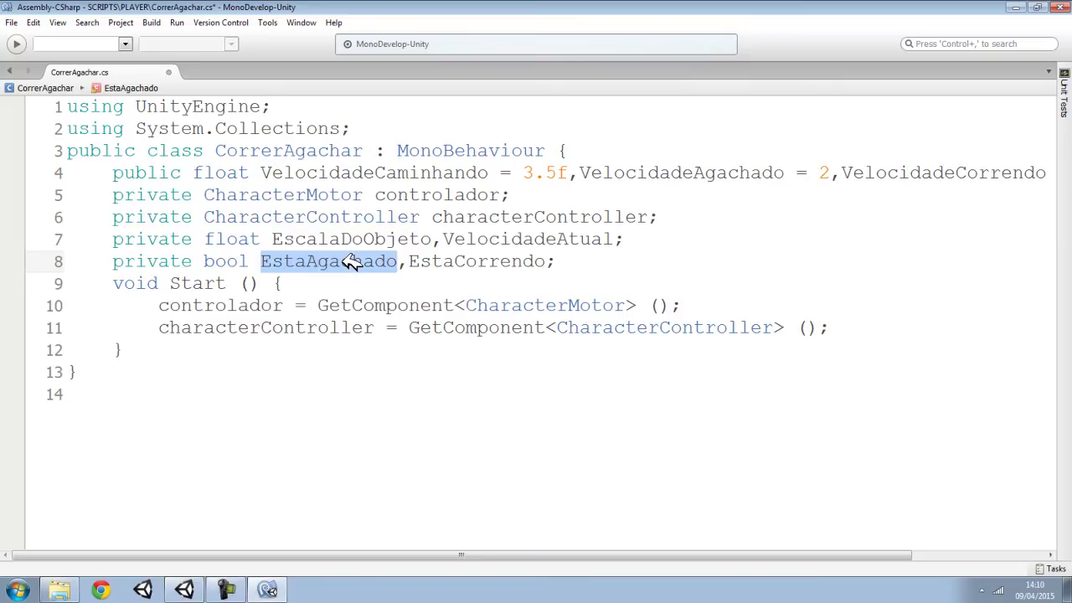
left_click(484, 261)
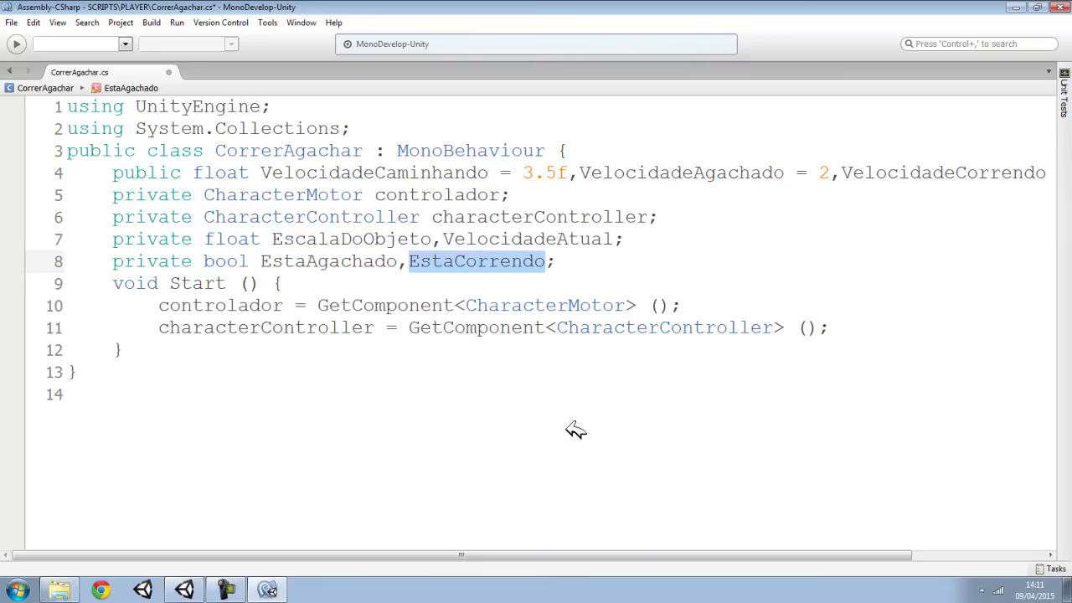
left_click(198, 343)
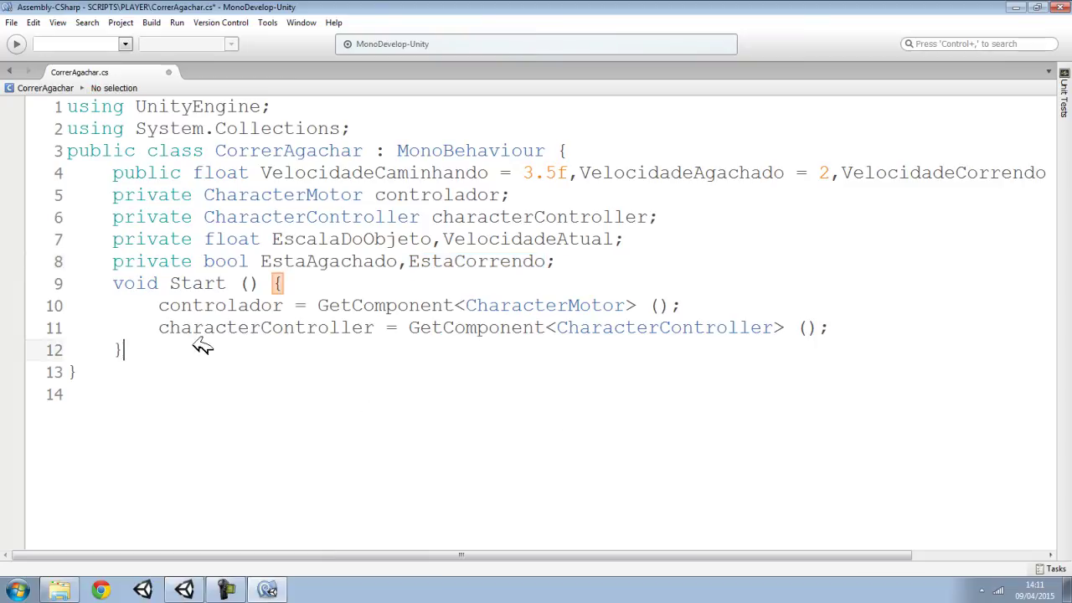
mouse_move(718, 318)
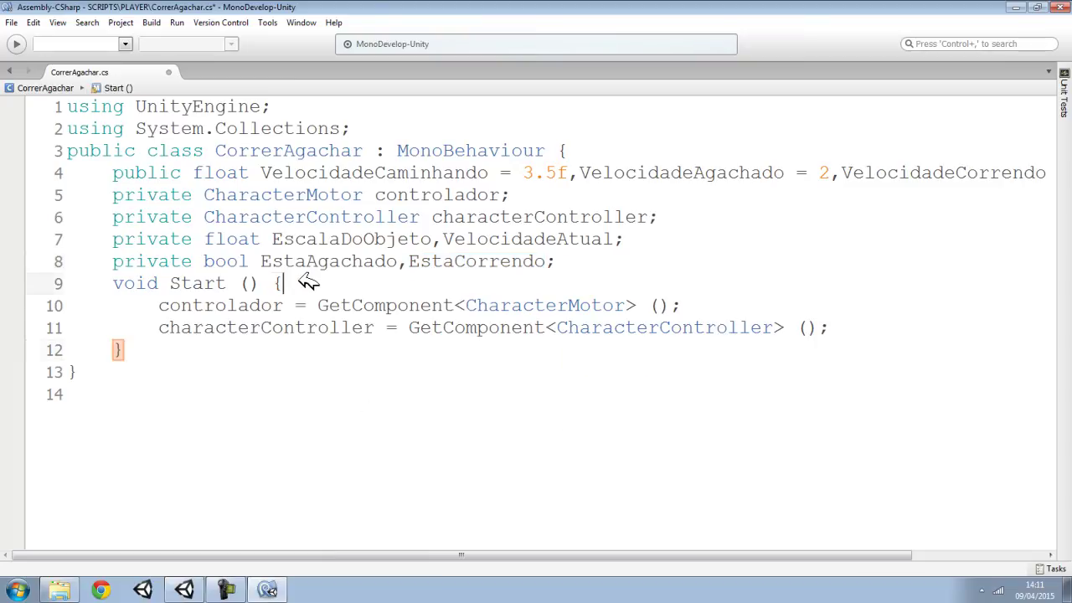
left_click(361, 255)
left_click(493, 259)
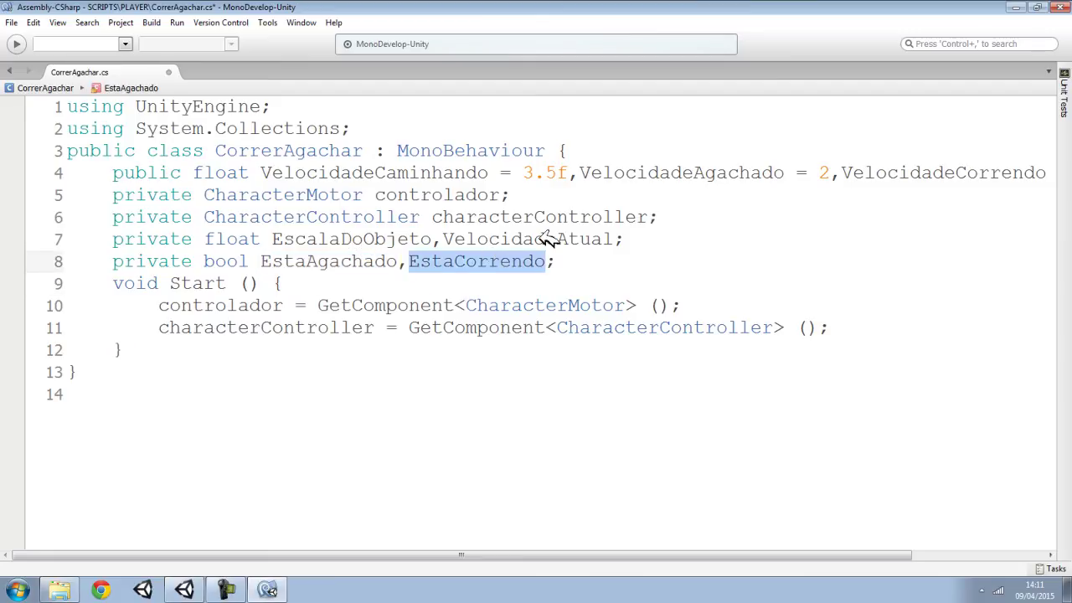
left_click(851, 330)
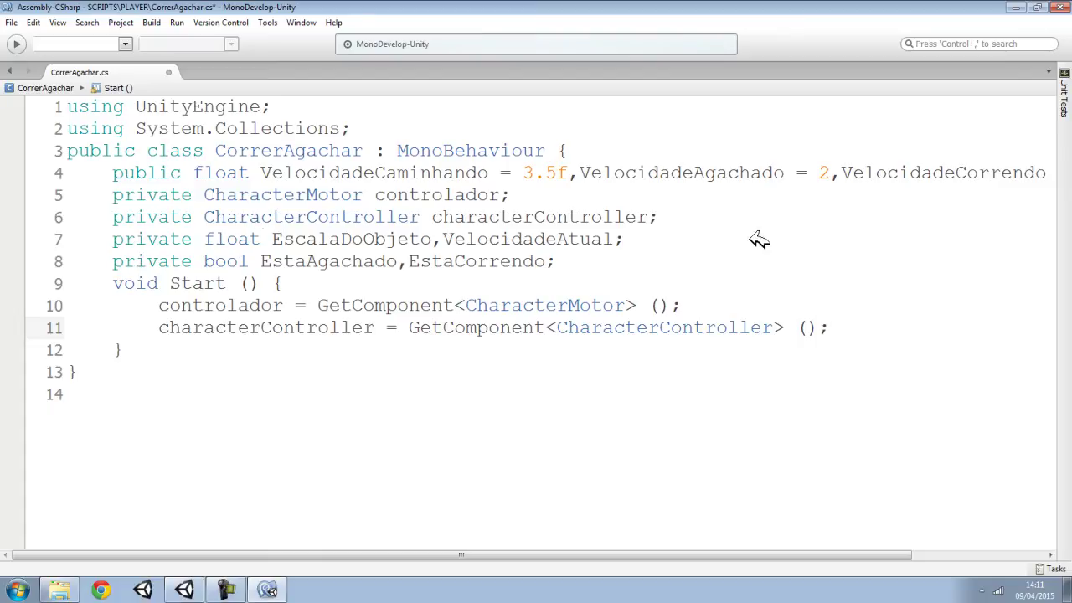
key("Return")
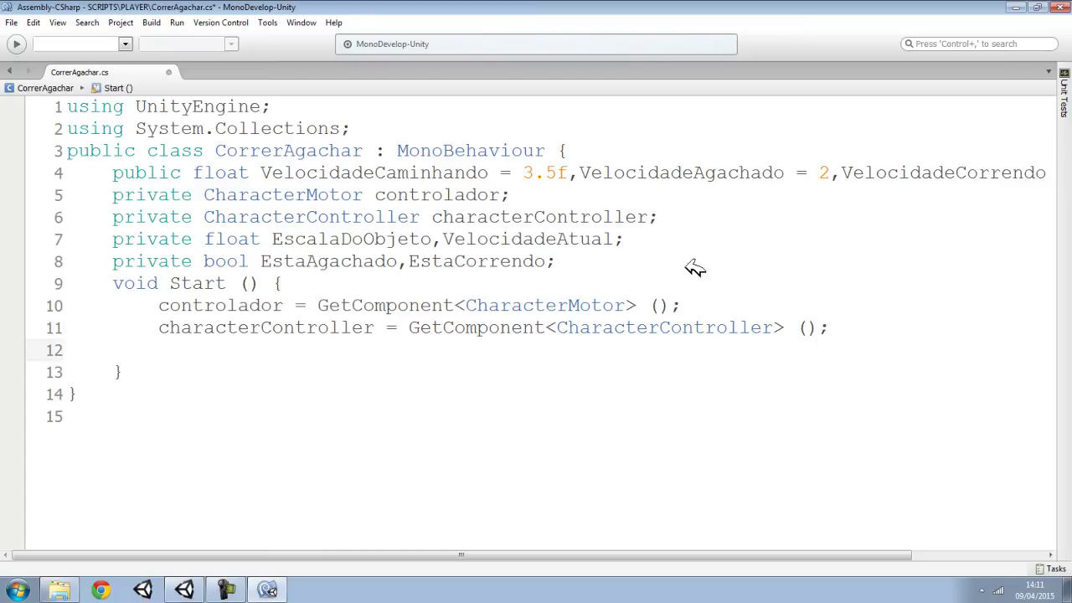
Begin line 12 as EscalaDoObjeto = characterController by copying both names.
double_click(308, 262)
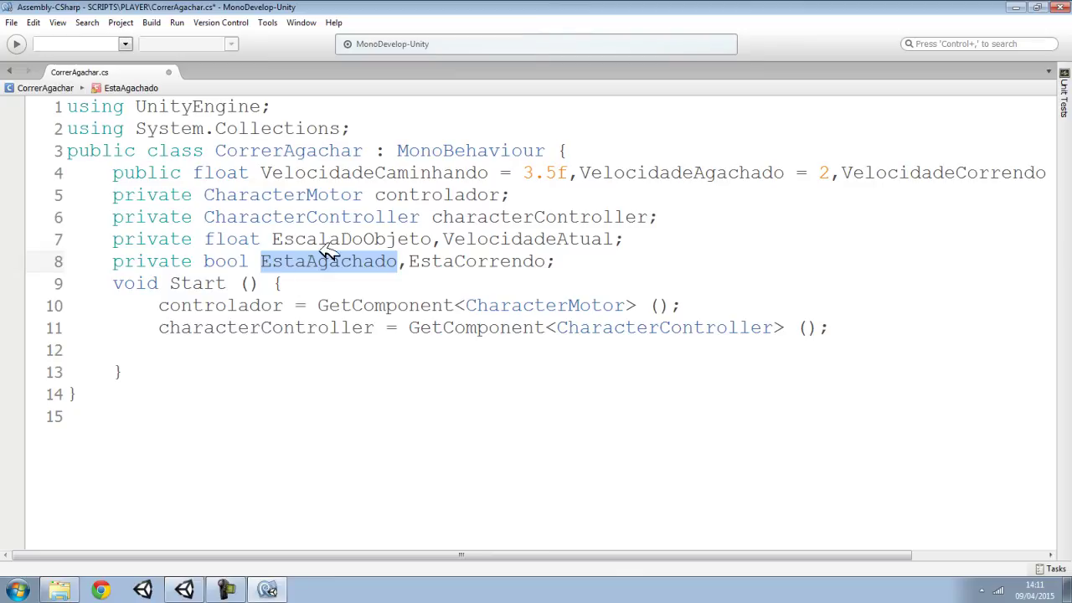
double_click(337, 238)
key("ctrl+c")
left_click(177, 347)
key("ctrl+v")
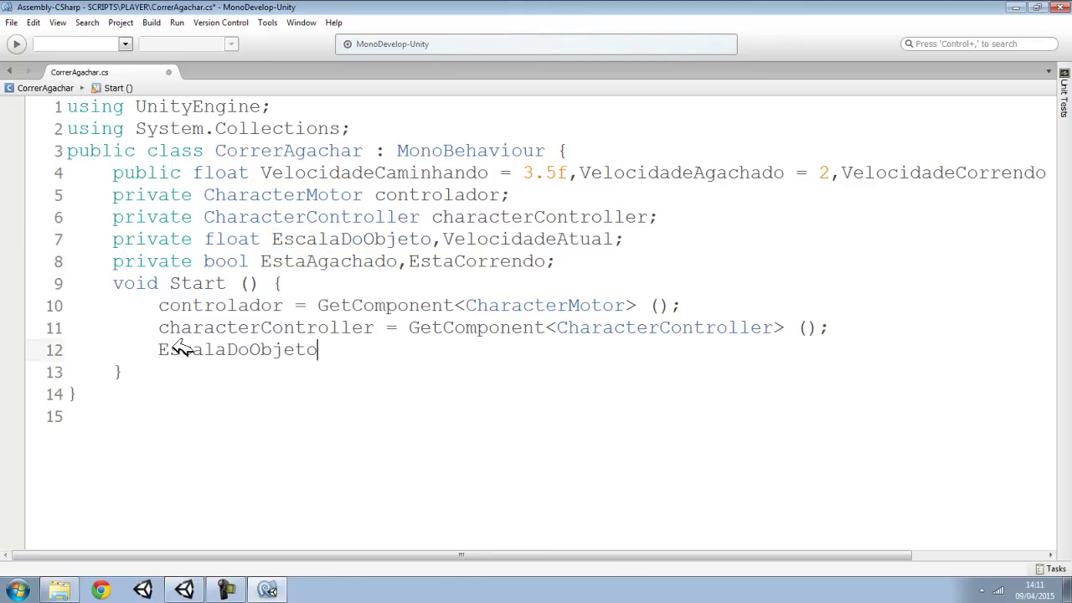
type(" =")
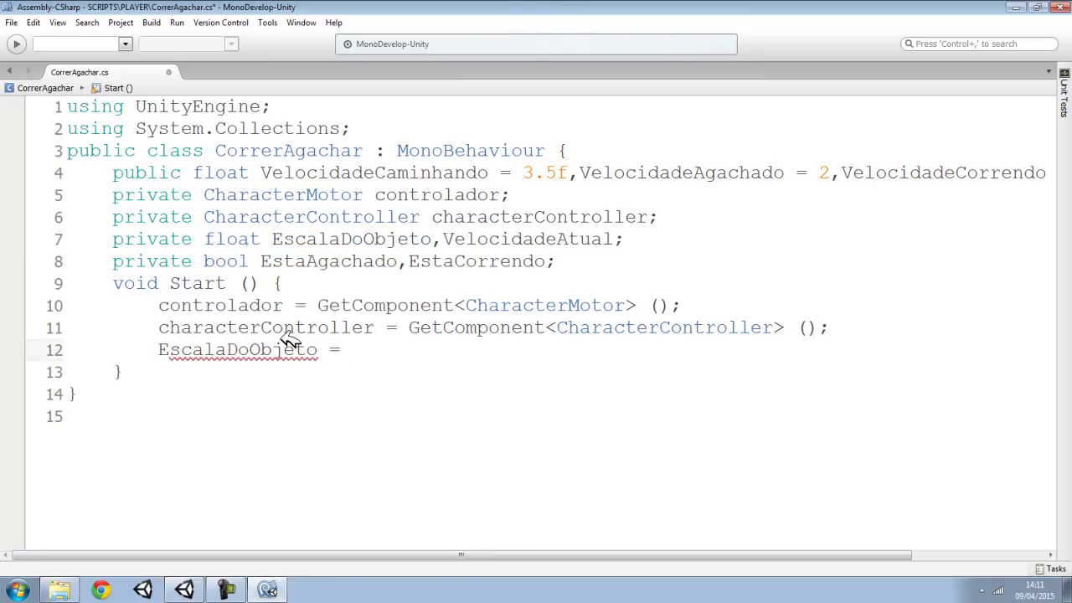
double_click(285, 328)
key("ctrl+c")
left_click(392, 349)
key("ctrl+v")
Check the Character Controller's Height in Unity's Inspector, then return to the code.
left_click(159, 589)
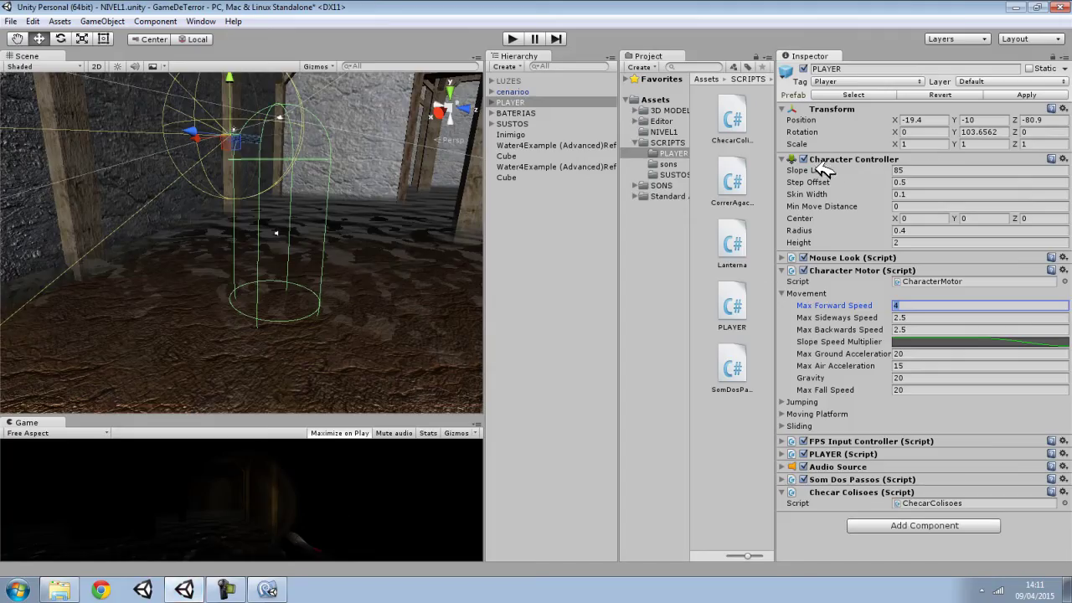
left_click(897, 242)
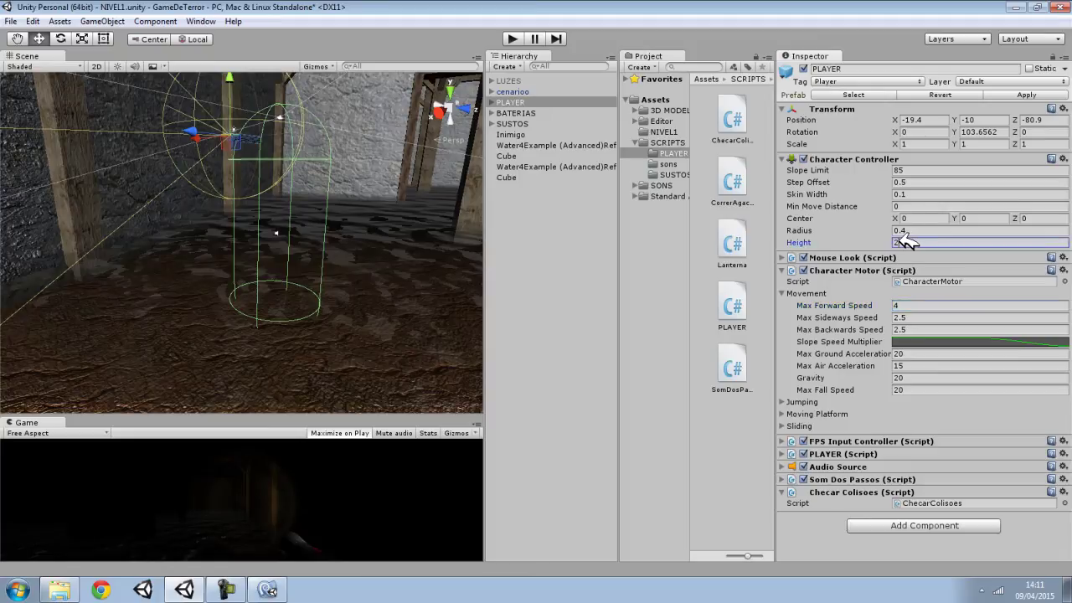
left_click(283, 589)
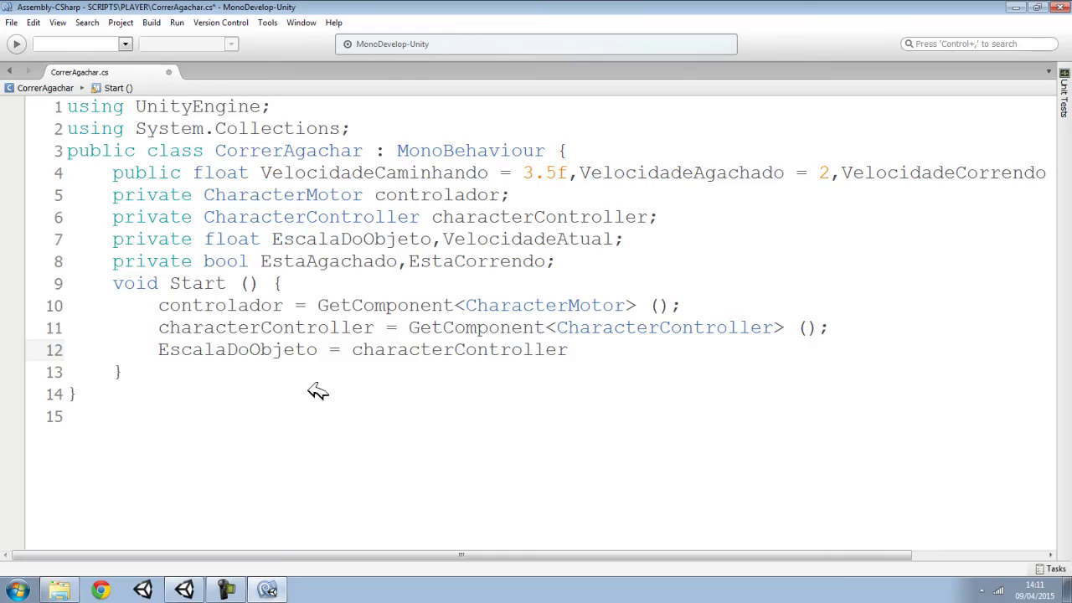
Finish line 12 with .height; and add blank lines below the Start method.
type(".hei")
key("Return")
type(";")
left_click(142, 366)
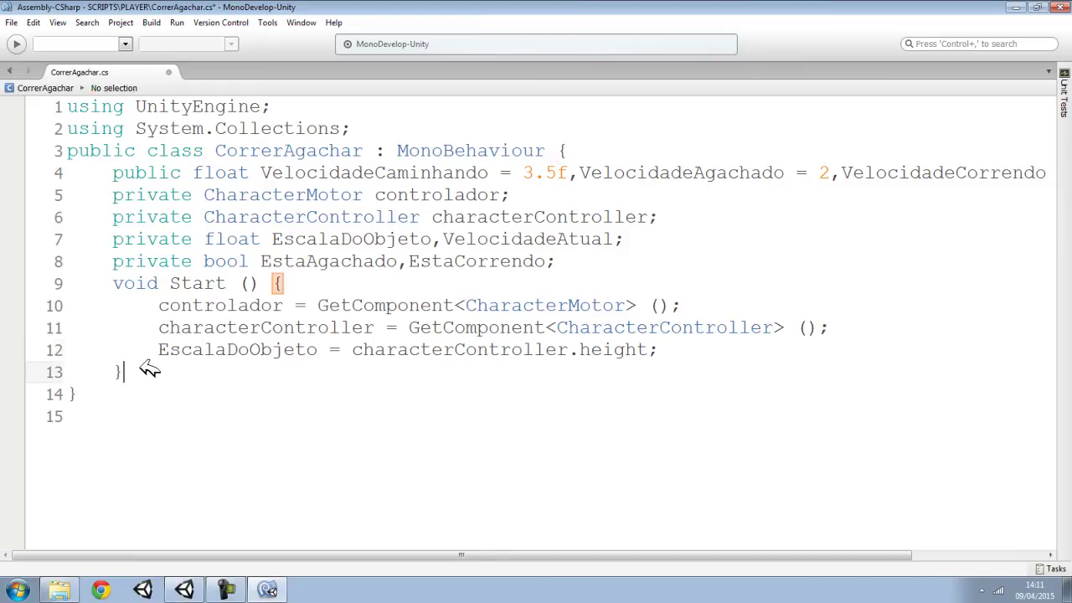
key("Return")
key("Return")
key("Return")
key("Return")
key("Return")
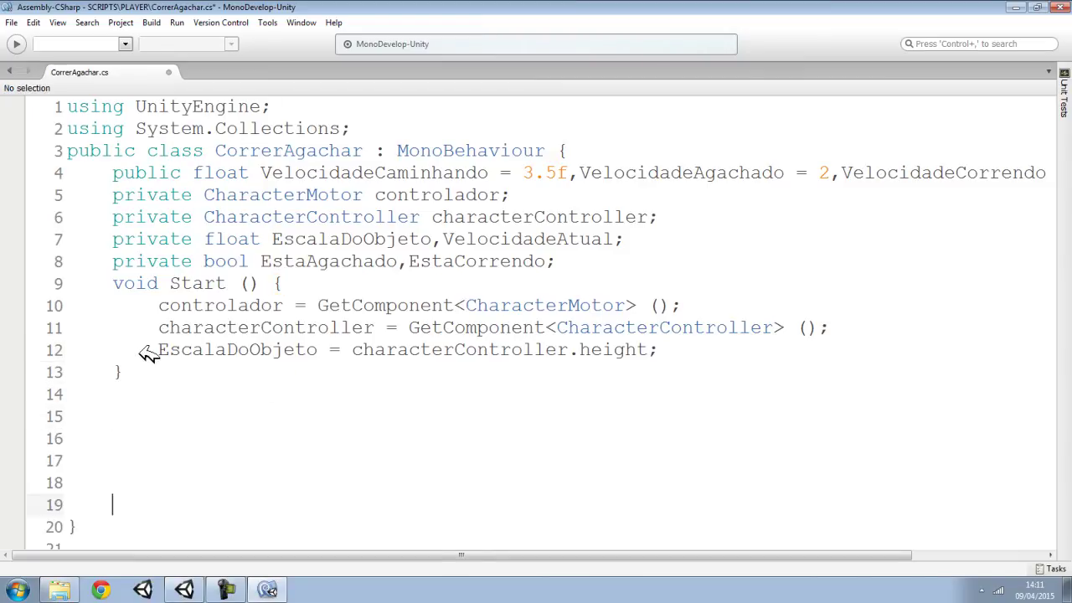
key("Return")
key("Return")
key("Return")
scroll(148, 355, "up", 3)
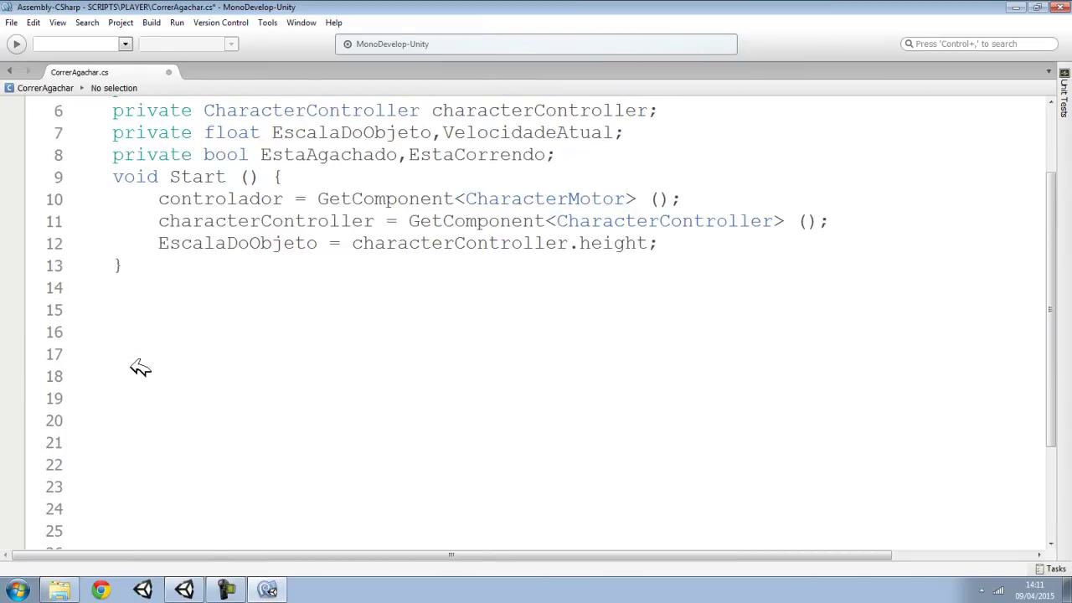
left_click(136, 387)
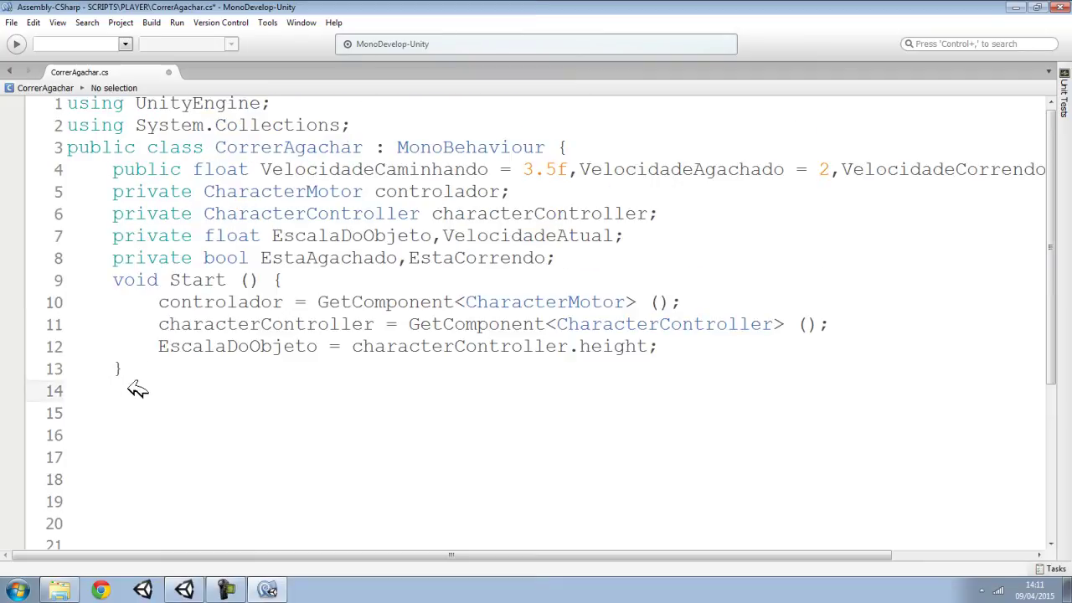
Write an empty void FixedUpdate () method on line 14 and verify its closing brace.
type("void Fixed")
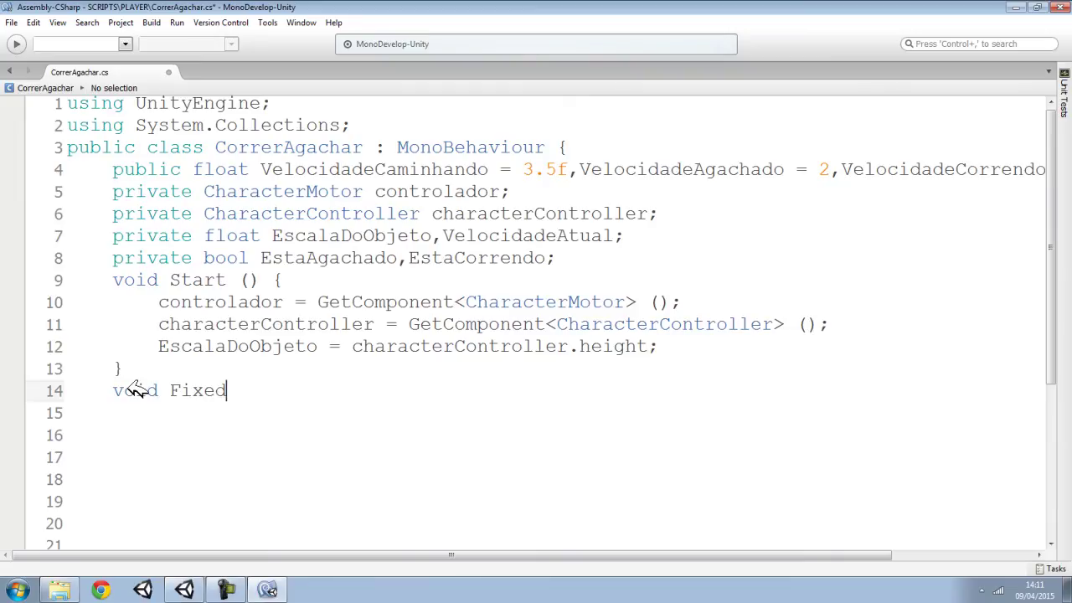
type("Up")
type("date (){")
key("Return")
key("Return")
type("}")
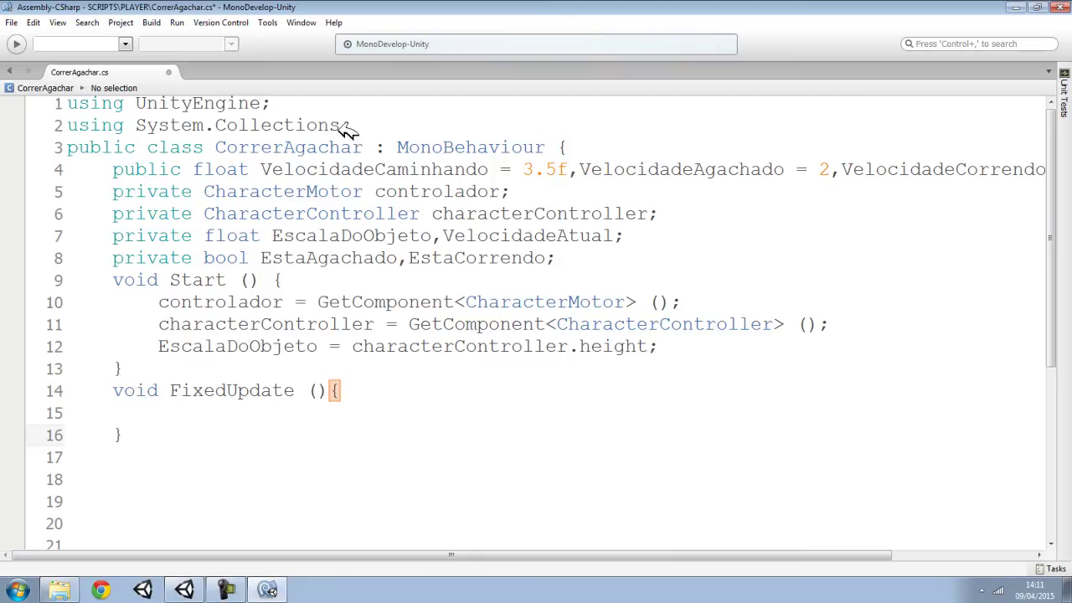
left_click(210, 393)
left_click(211, 416)
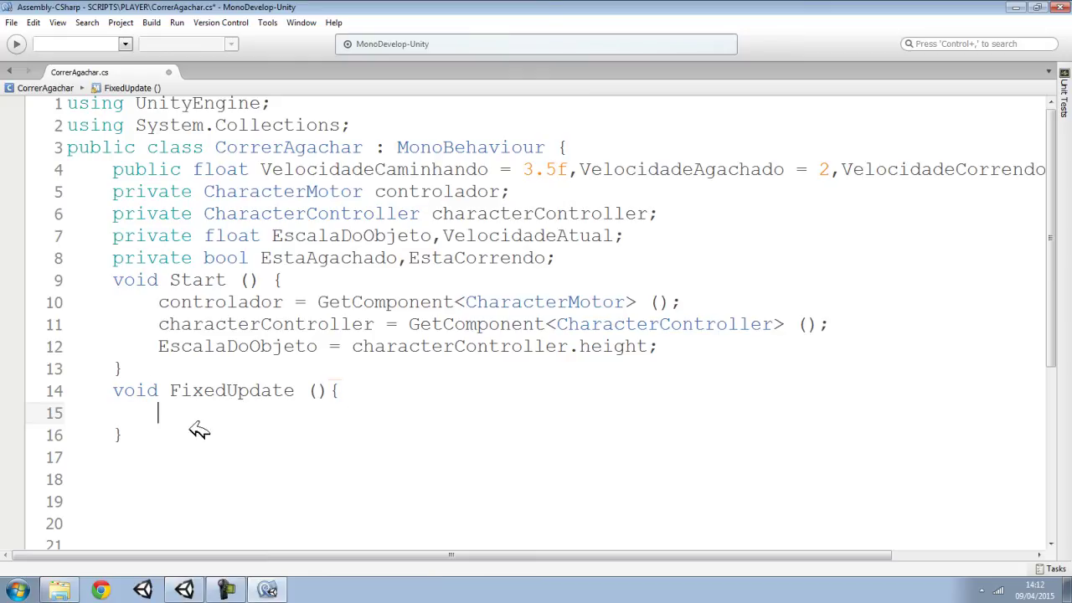
left_click(152, 432)
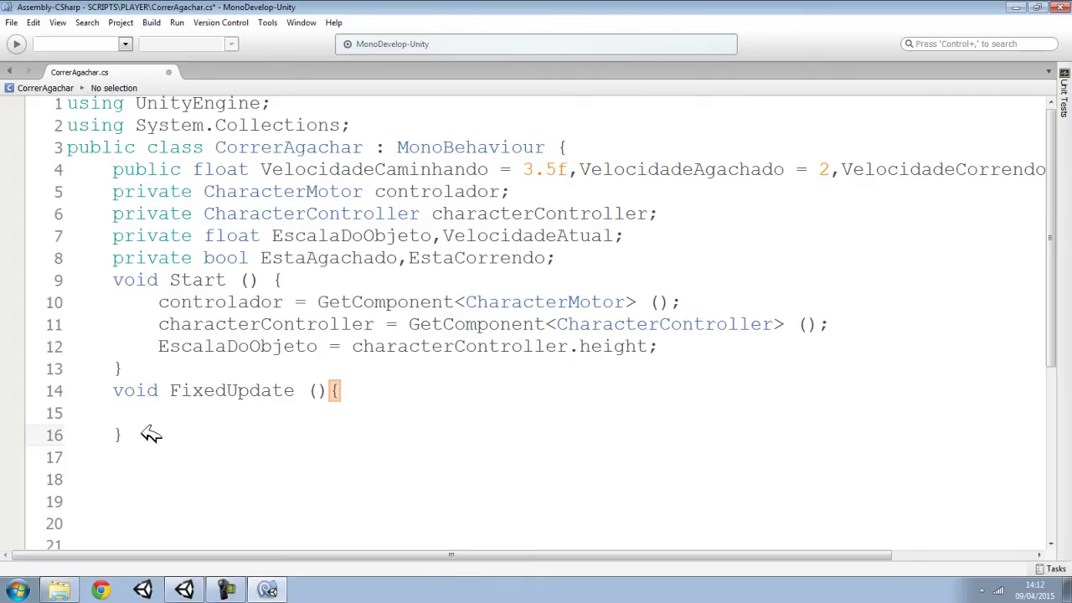
left_click_drag(139, 433, 120, 390)
left_click(142, 428)
left_click(176, 411)
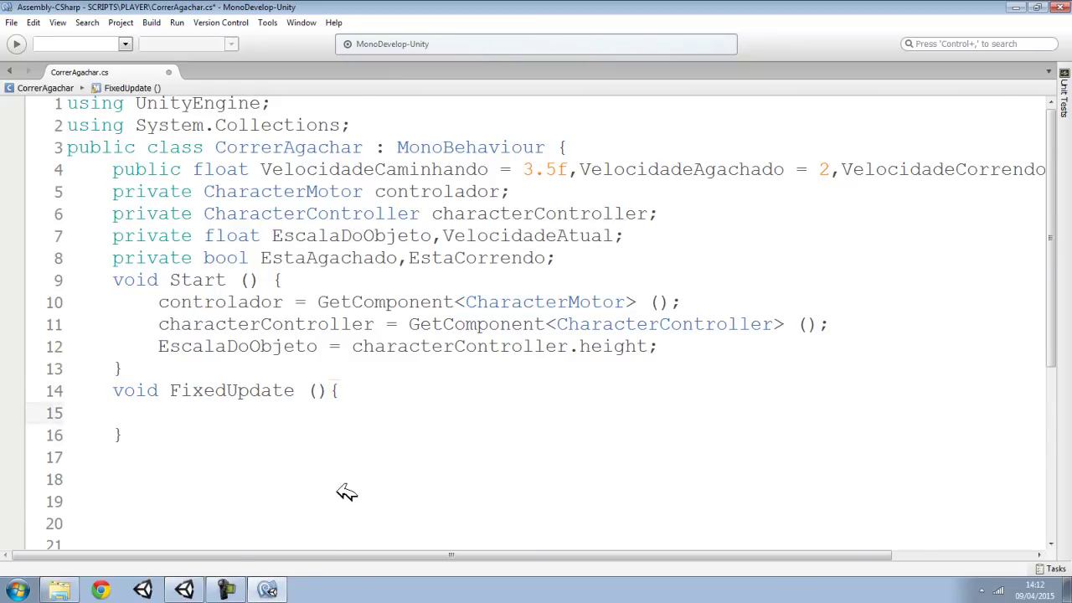
scroll(347, 491, "down", 2)
scroll(337, 471, "down", 3)
scroll(209, 466, "up", 2)
scroll(188, 468, "up", 1)
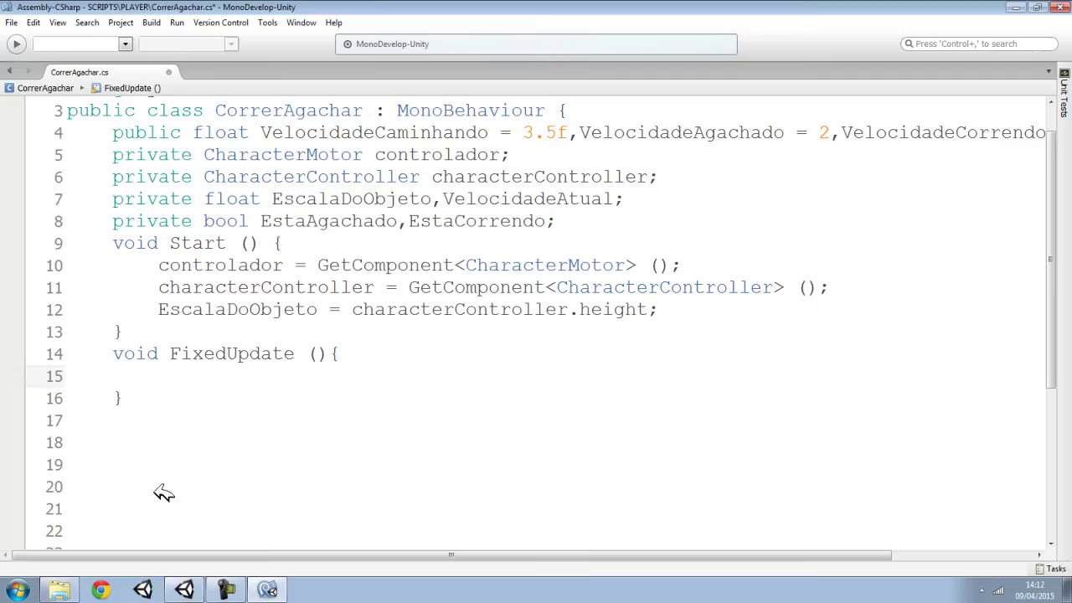
Start line 15 of FixedUpdate with if(Input.GetKey (KeyCode.LeftShift)&&, using autocomplete.
key("Return")
key("Return")
key("Up")
key("Delete")
key("Up")
type("if(")
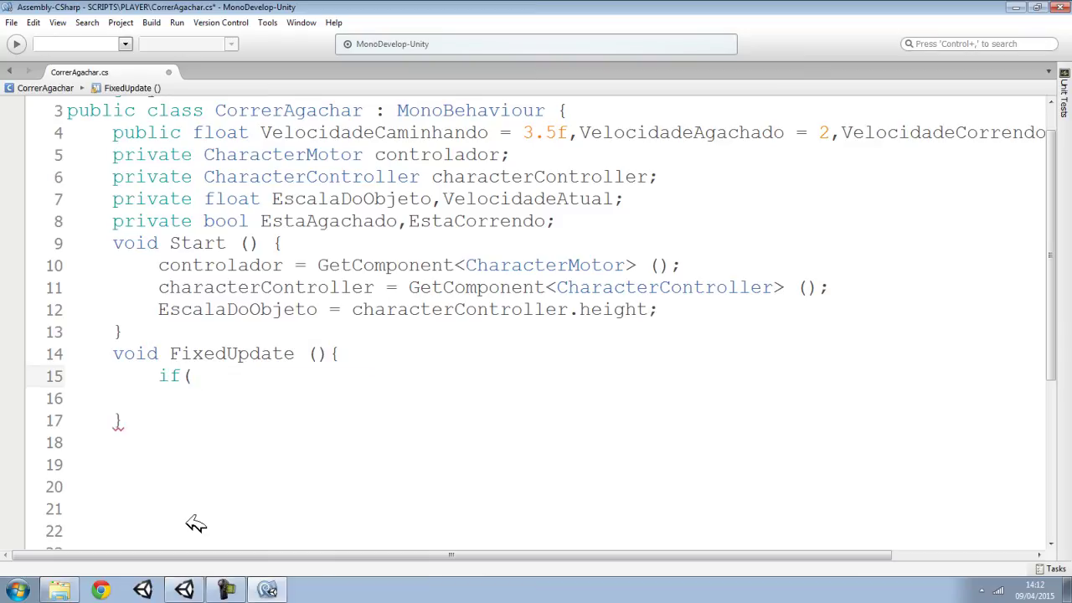
type("Input.")
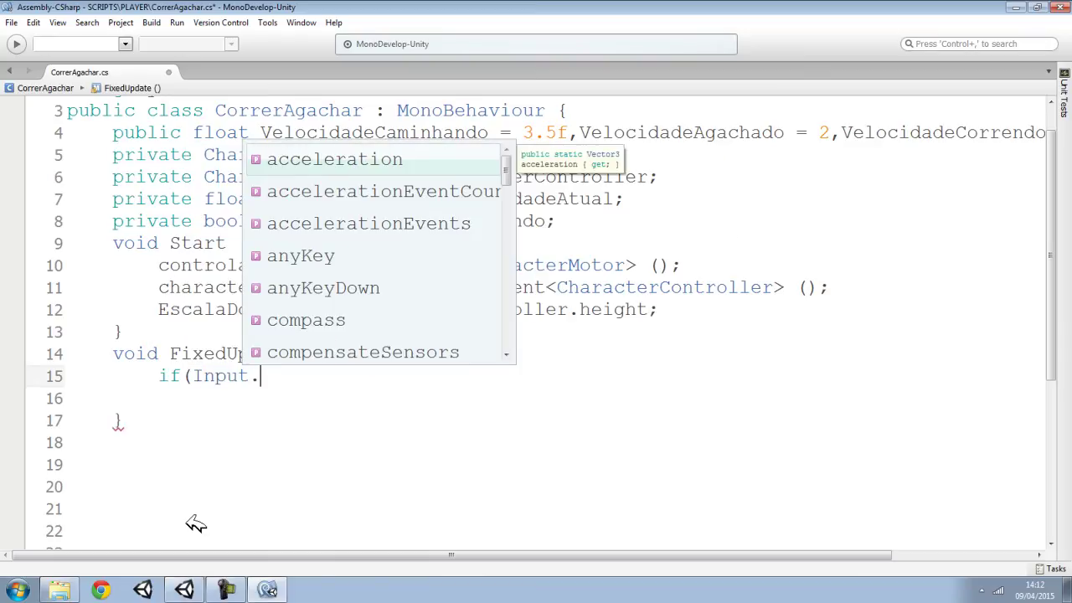
type("GetK")
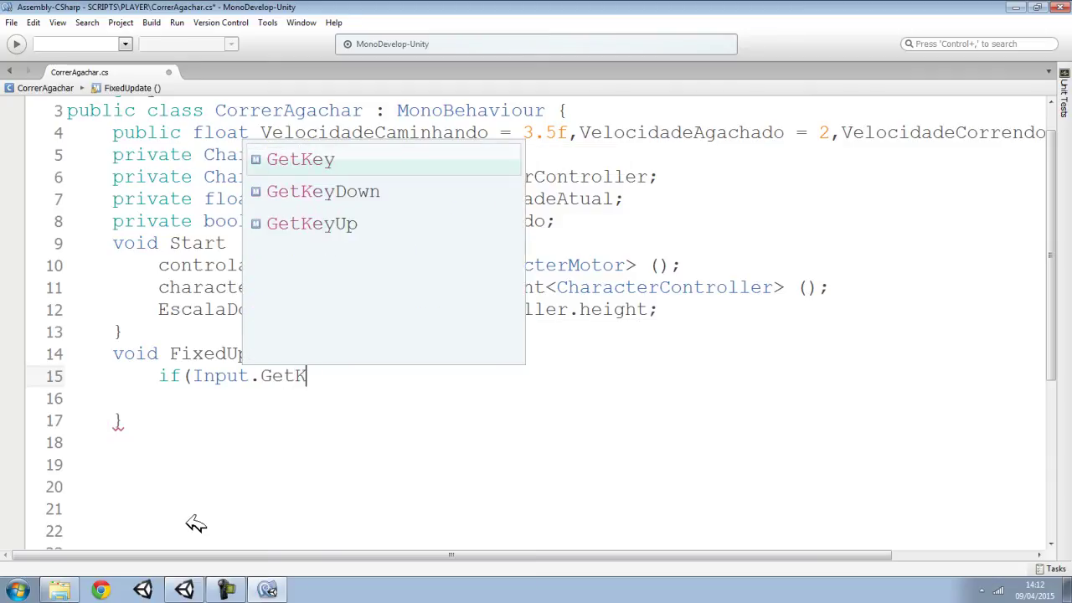
type("ey (")
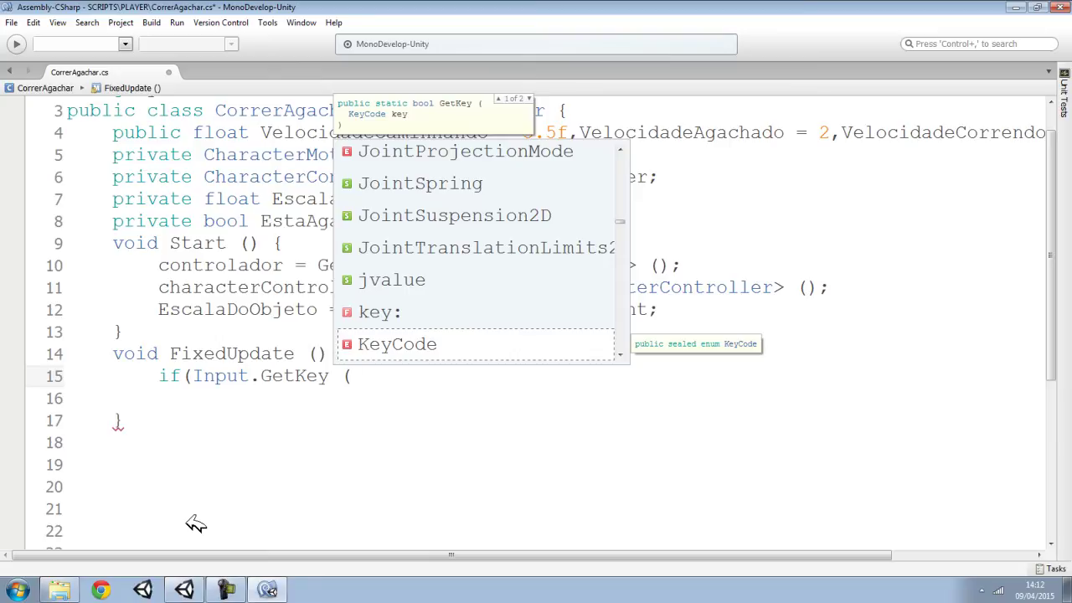
key("Return")
type(".")
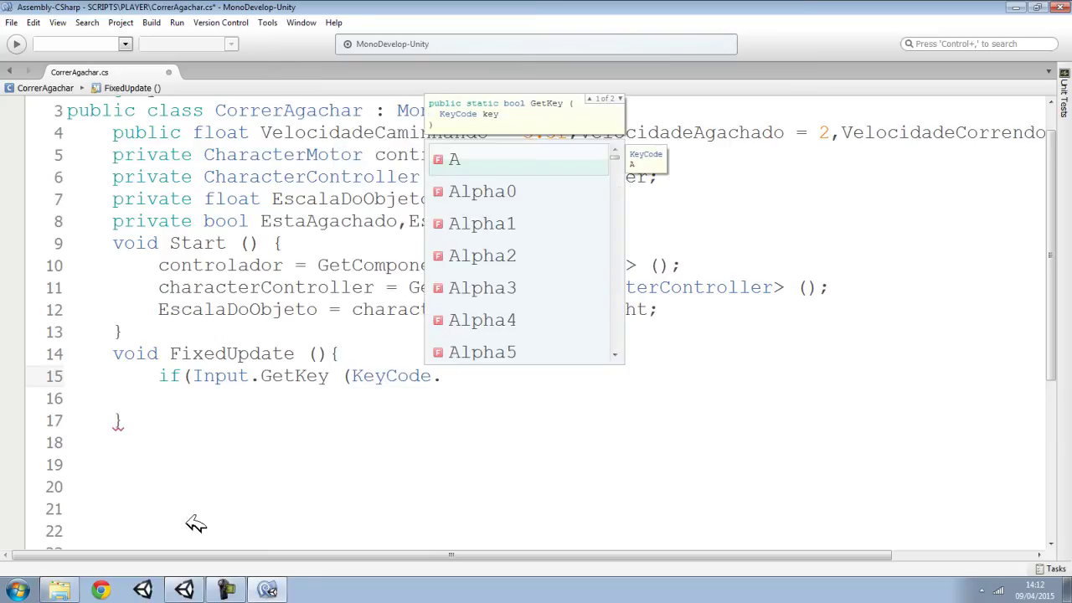
type("left")
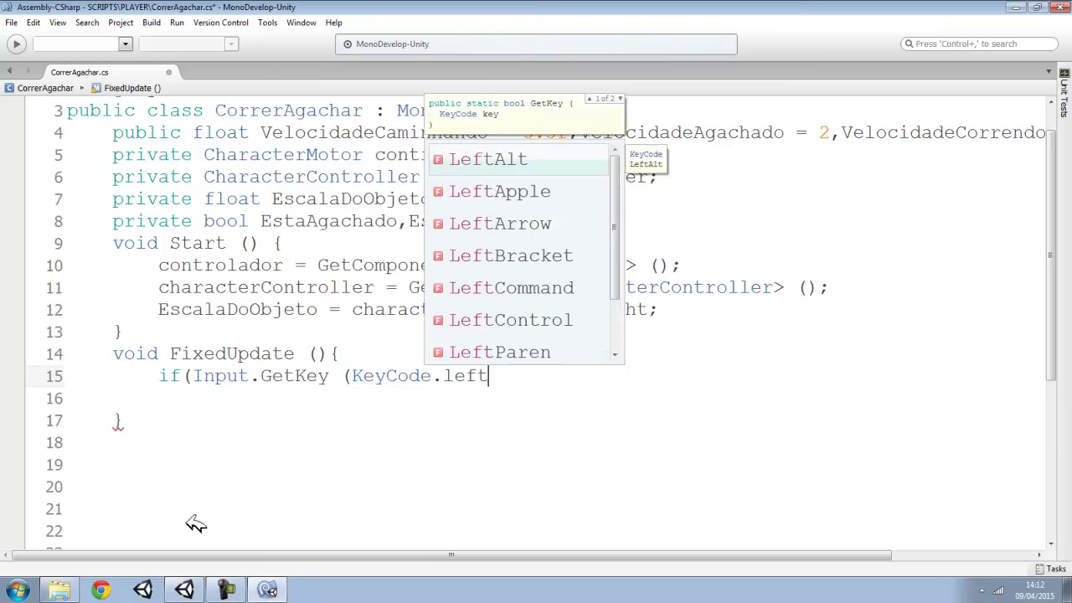
type("shi")
key("Return")
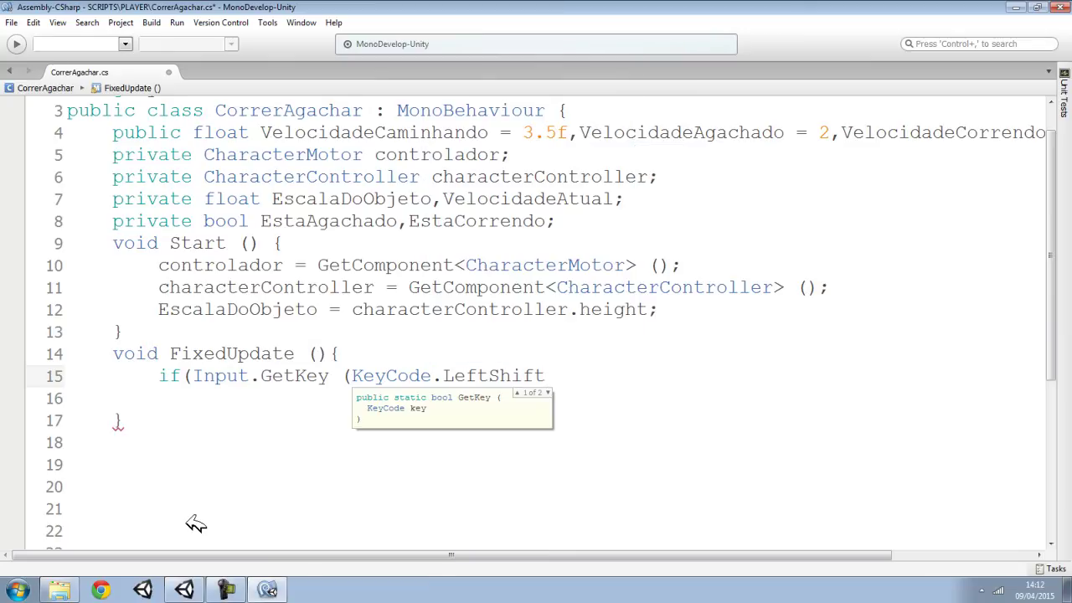
type(")")
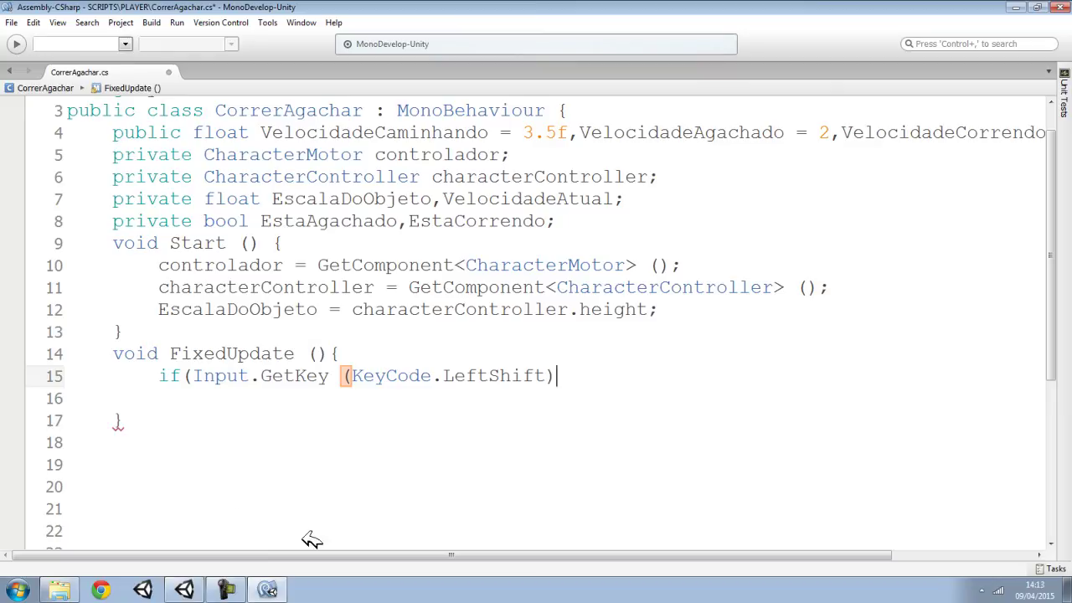
type("&&")
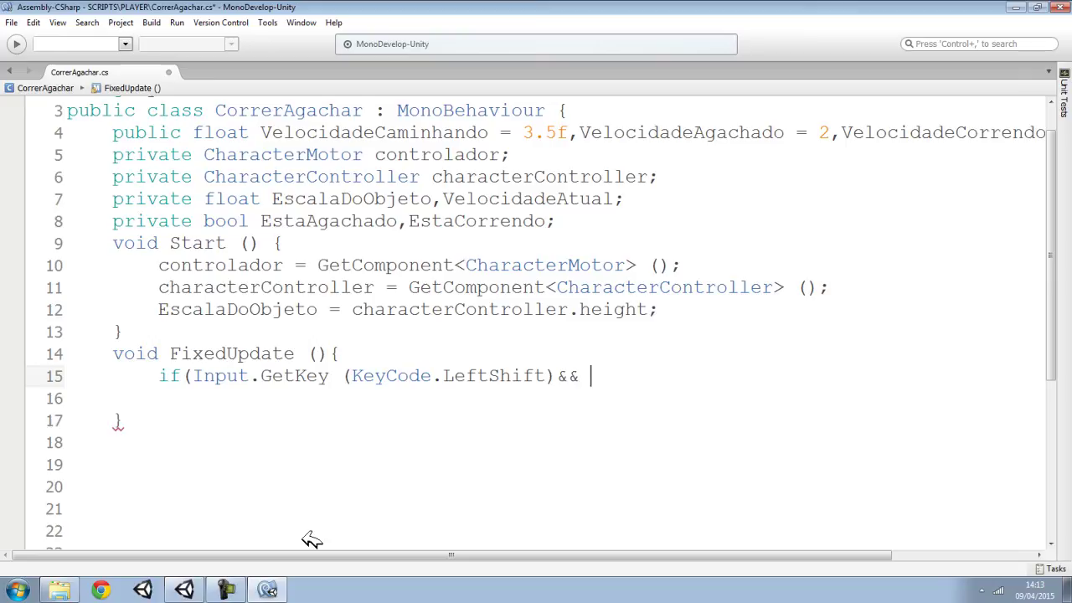
Add controlador.grounded to the LeftShift condition on line 15.
left_click(247, 265)
left_click(624, 375)
type("controlador")
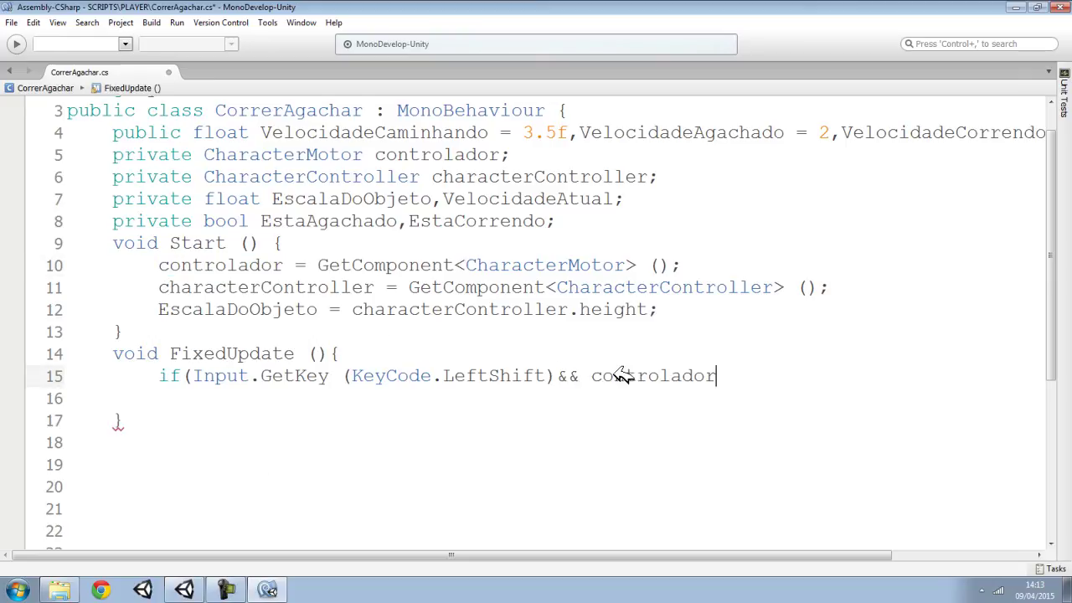
type(".i")
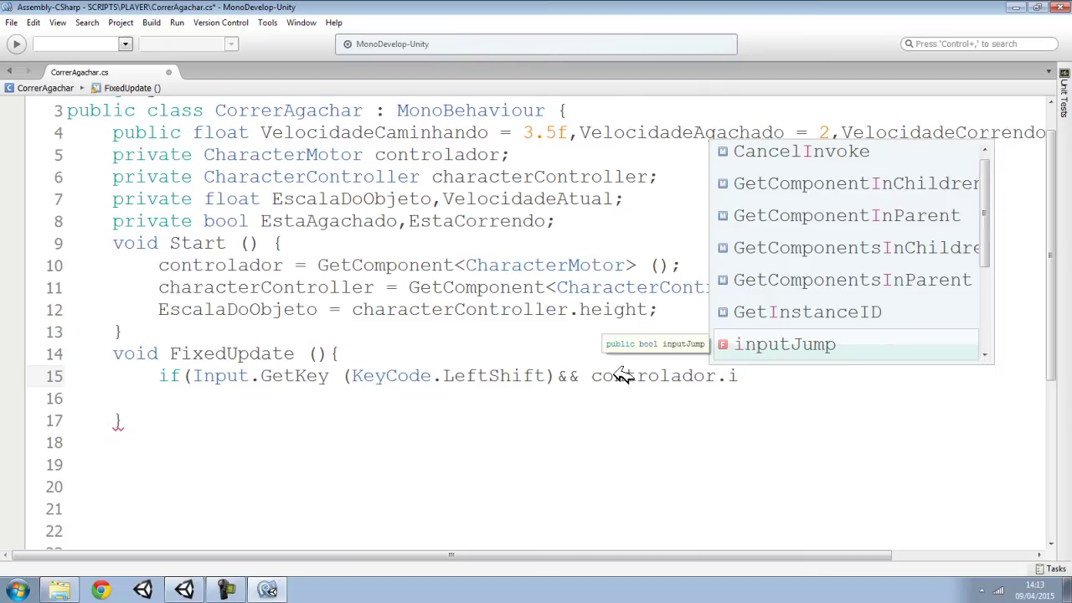
key("BackSpace")
type("grou")
key("Return")
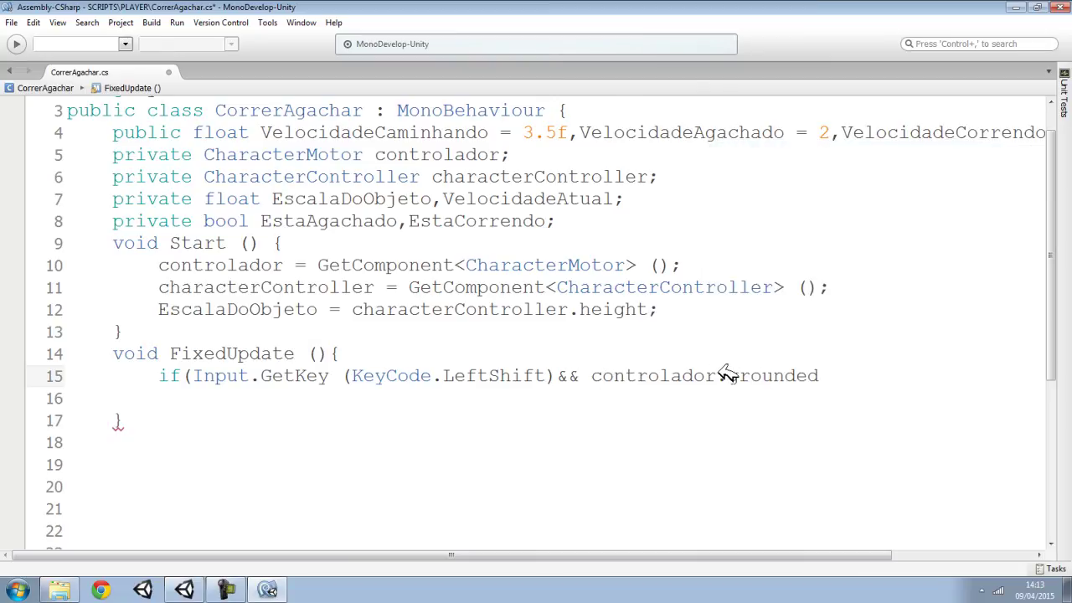
double_click(730, 376)
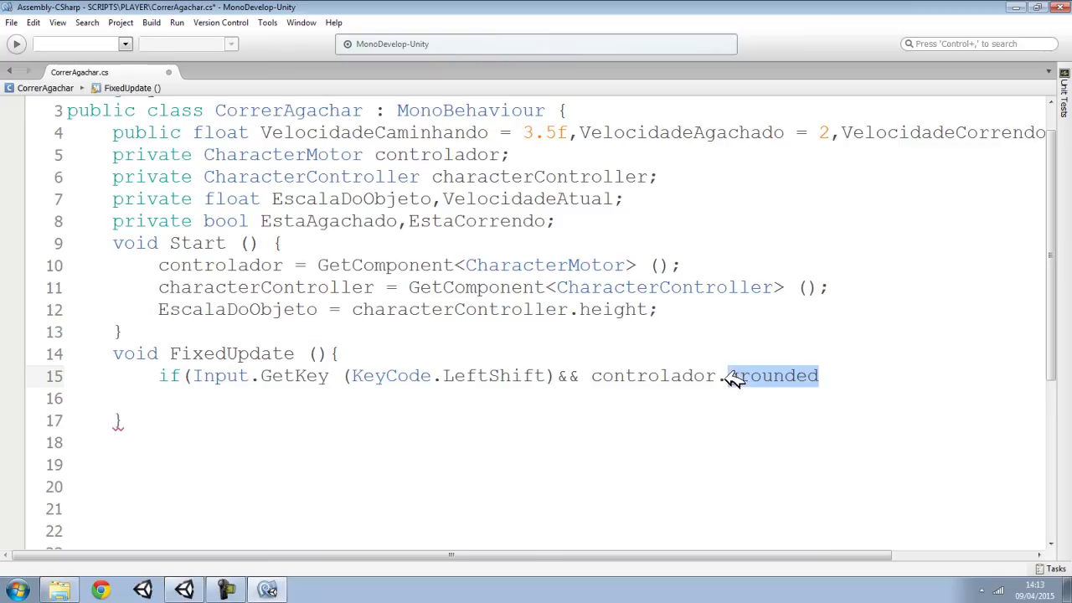
left_click(833, 375)
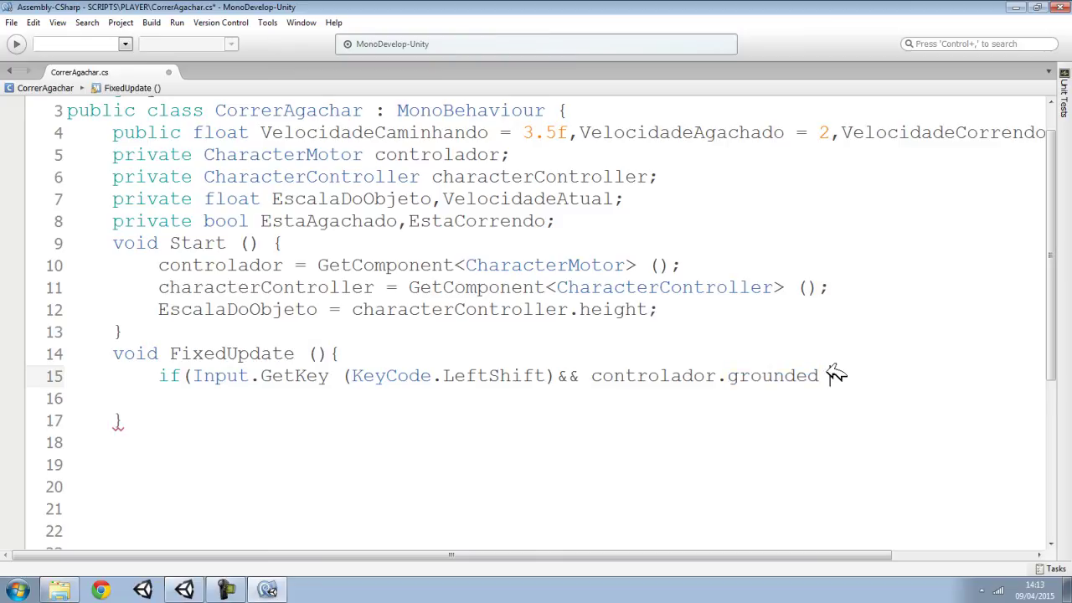
type("&&")
Append EstaAgachado == false){ to the condition and close the block with }.
left_click(339, 221)
double_click(345, 221)
key("ctrl+c")
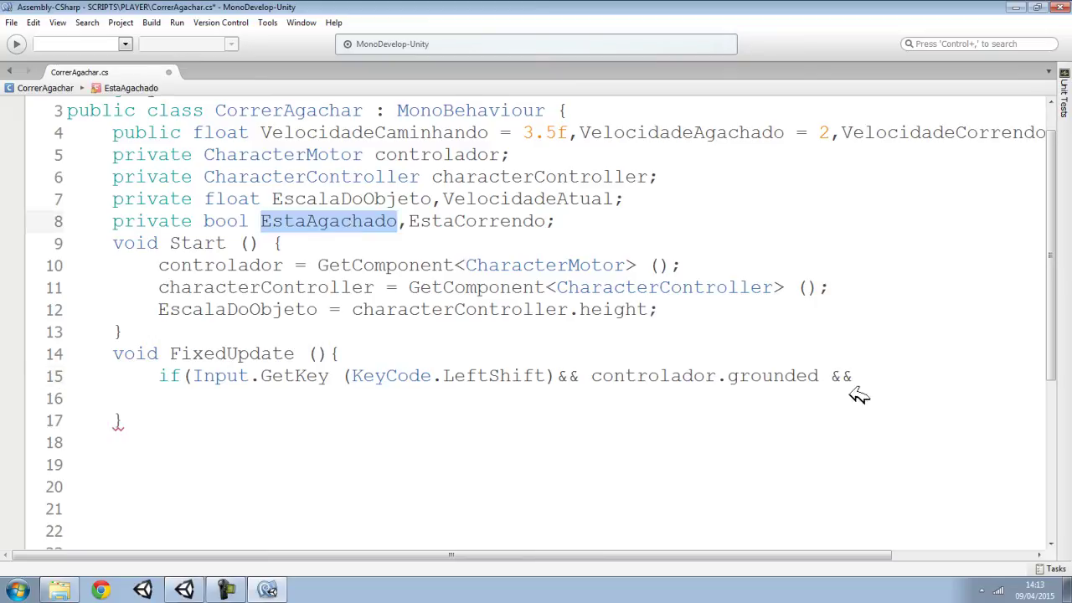
left_click(871, 377)
key("ctrl+v")
type("false){")
key("Return")
key("Return")
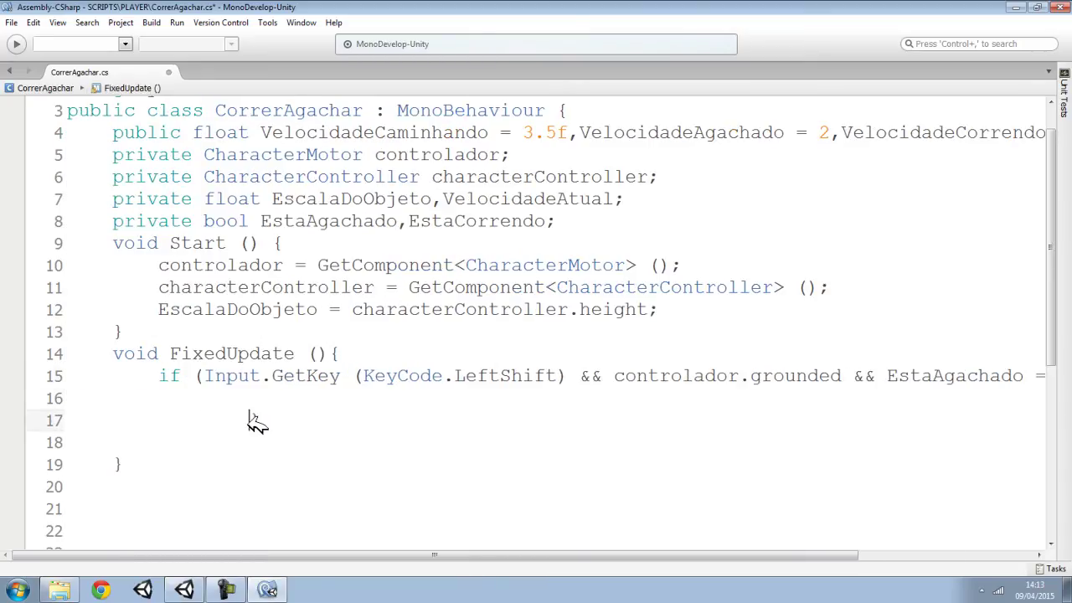
type("}")
Review controlador.grounded in the condition and select the VelocidadeAtual name to copy.
left_click(605, 376)
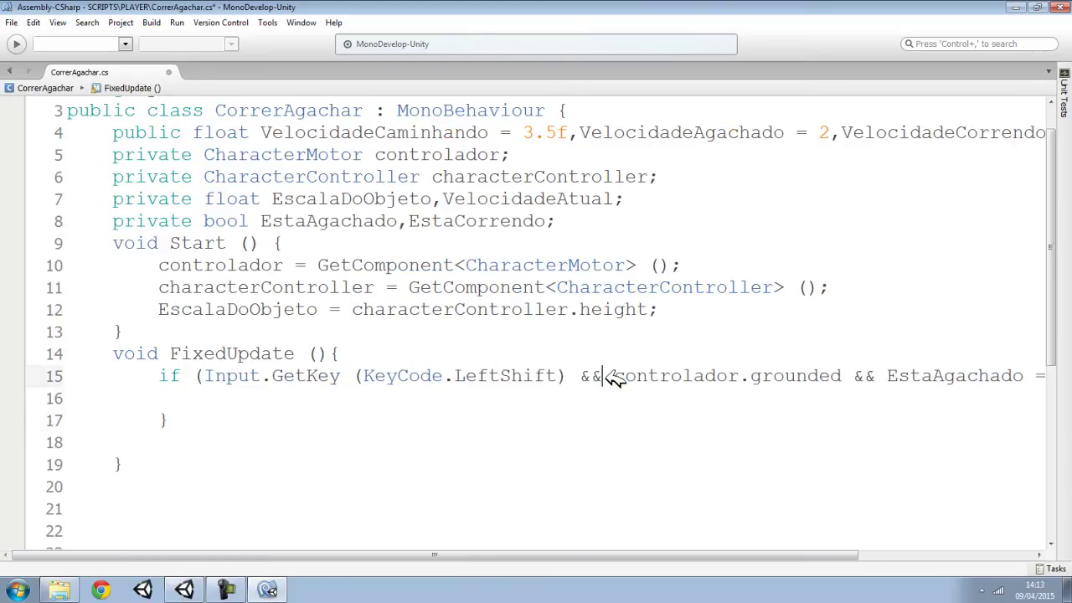
left_click_drag(614, 377, 840, 376)
left_click(277, 398)
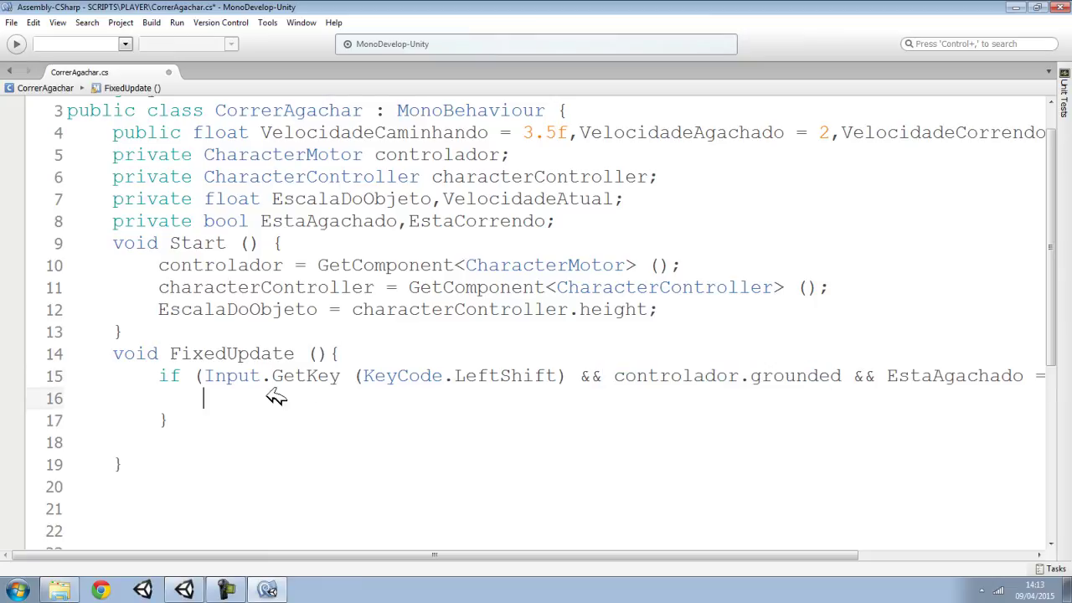
double_click(452, 201)
In the run block, write VelocidadeAtual = VelocidadeCorrendo; by pasting the variable names.
key("ctrl+c")
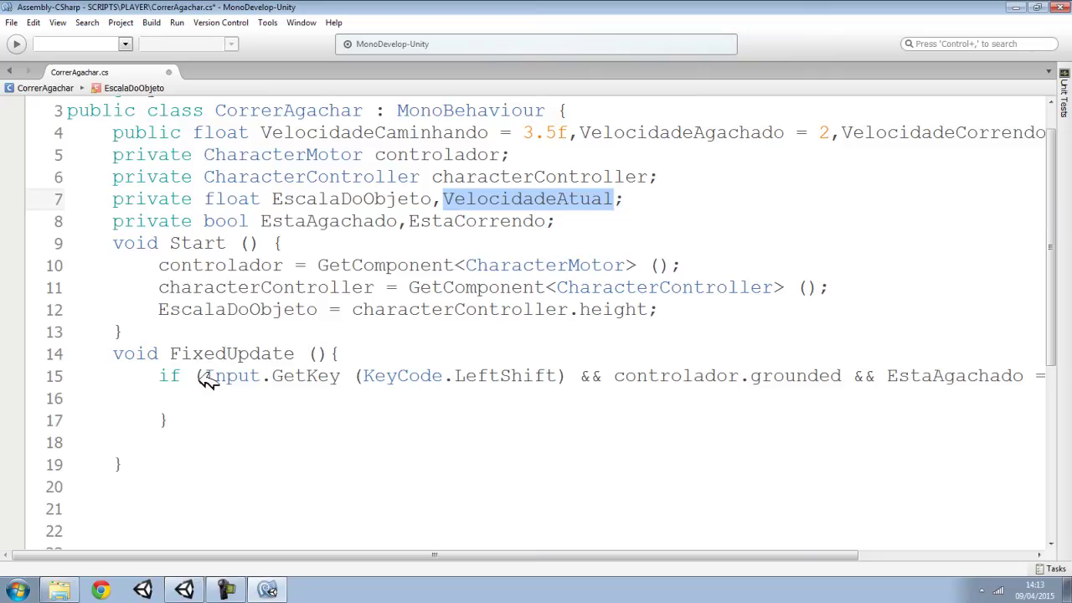
left_click(214, 397)
key("ctrl+v")
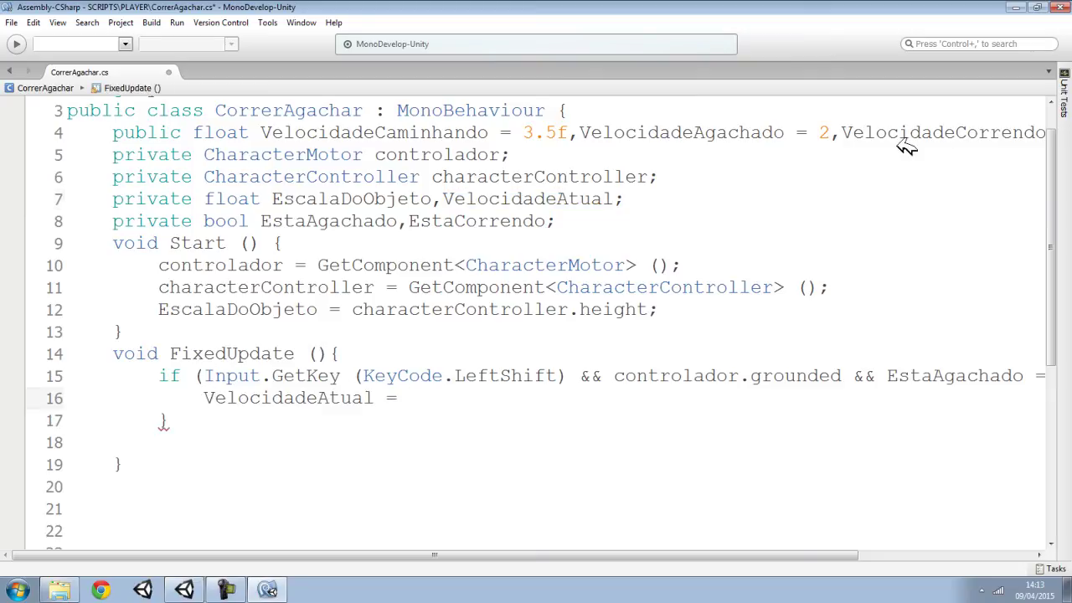
double_click(942, 134)
left_click(411, 397)
key("ctrl+v")
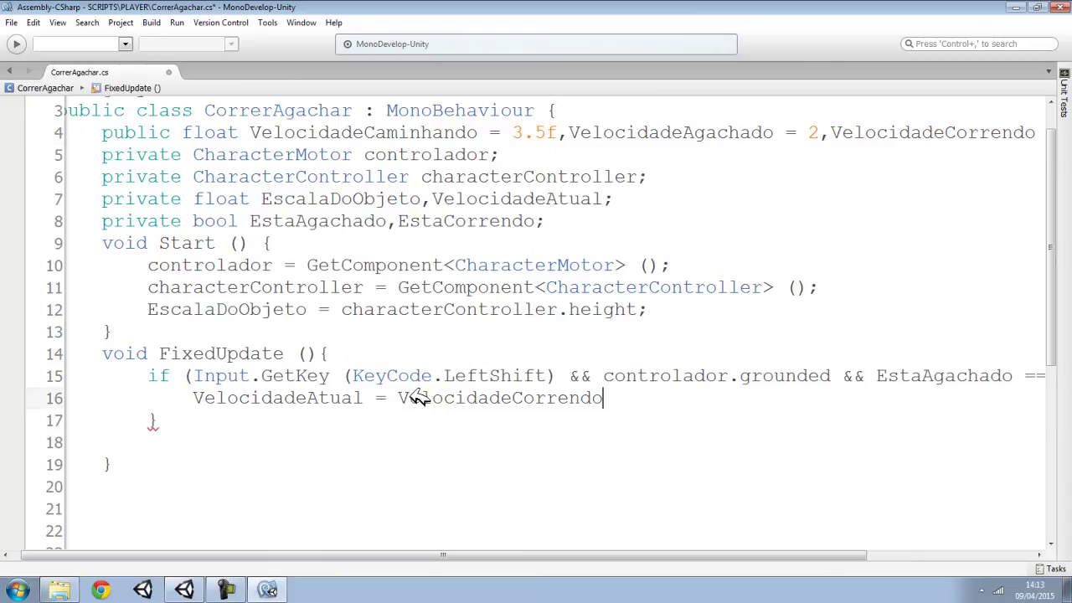
type(";")
key("Return")
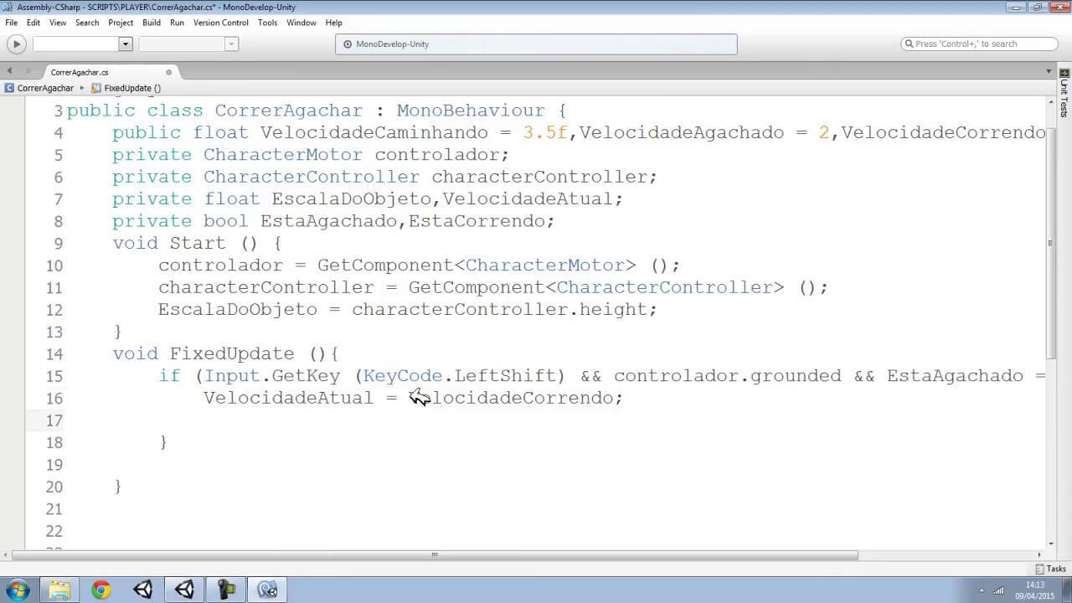
Add EstaCorrendo = true; on line 17 of the run block.
double_click(356, 223)
double_click(466, 223)
left_click(232, 402)
left_click(232, 419)
key("ctrl+v")
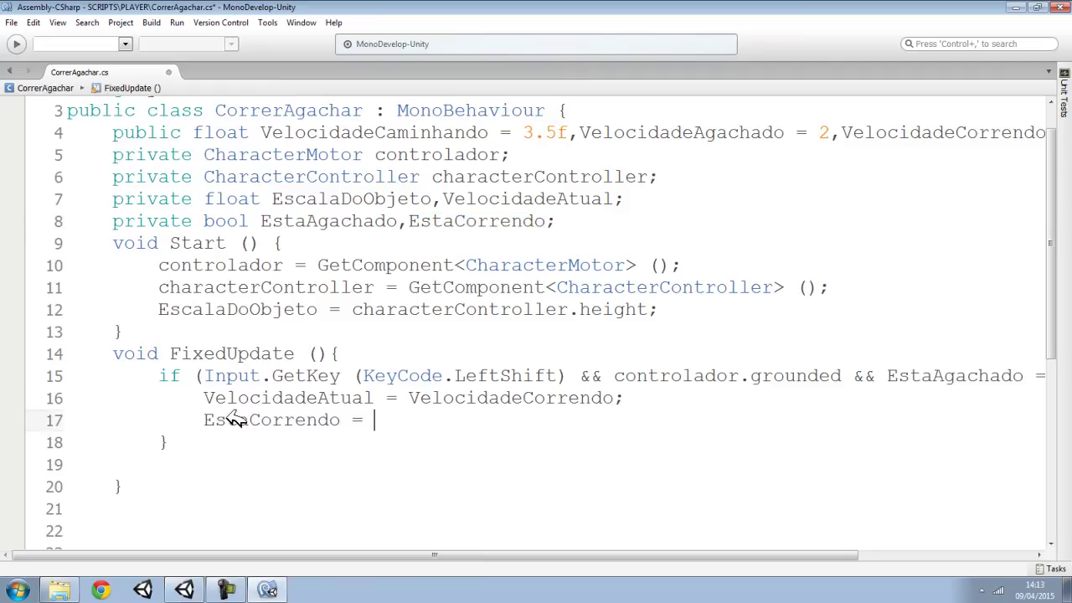
type("true;")
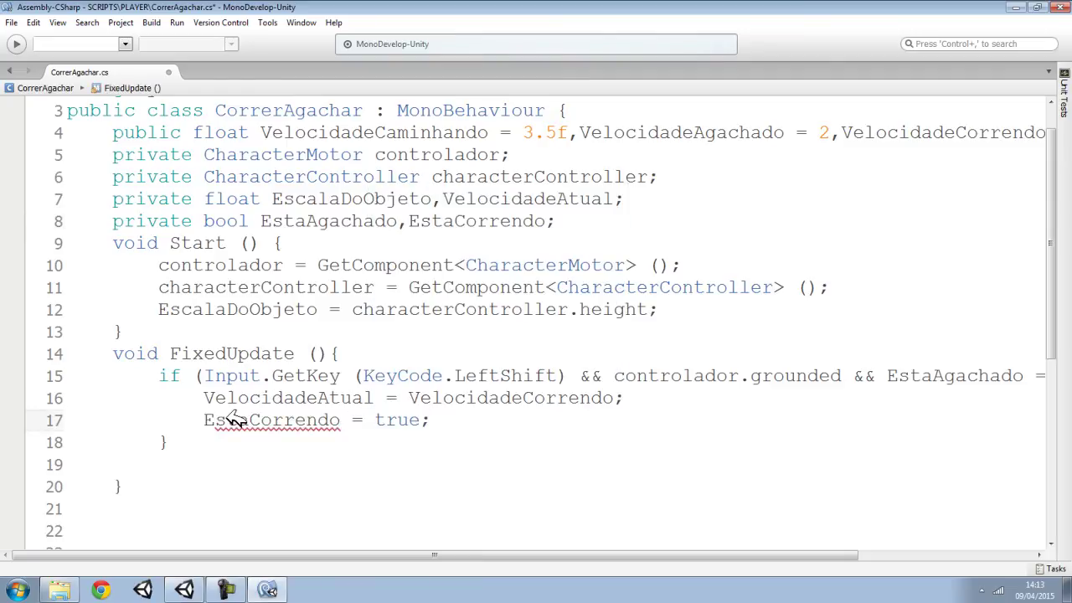
Add an empty else { } block after the run block.
left_click(172, 466)
left_click(191, 441)
key("Return")
type("else {")
key("Return")
key("Return")
type("}")
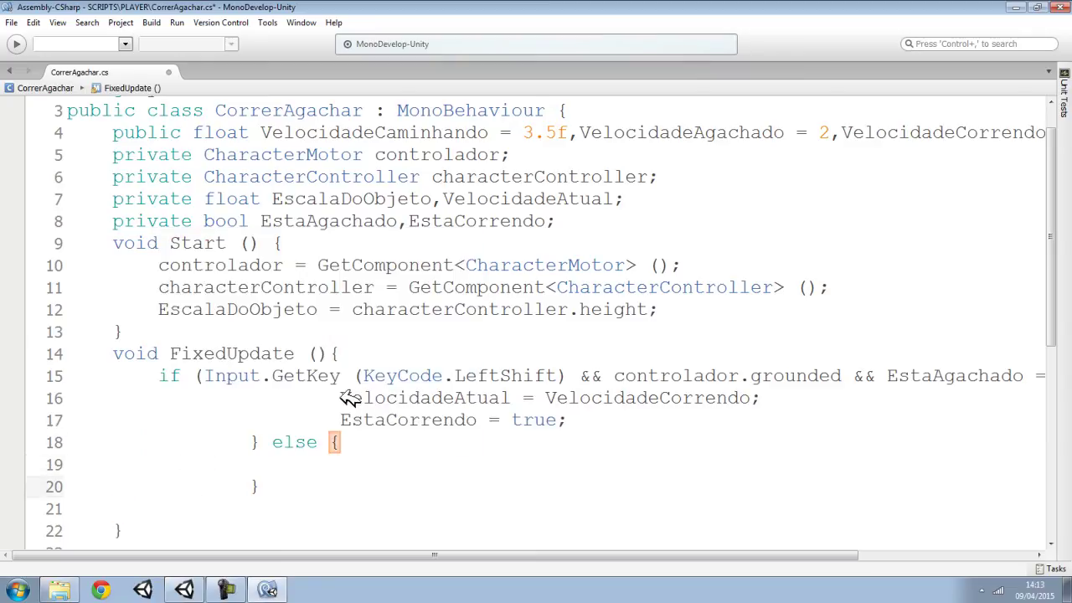
Fix the indentation of the run-block statements and the else lines.
left_click(340, 398)
key("BackSpace")
key("BackSpace")
key("BackSpace")
left_click(340, 419)
key("BackSpace")
key("BackSpace")
key("BackSpace")
left_click(252, 442)
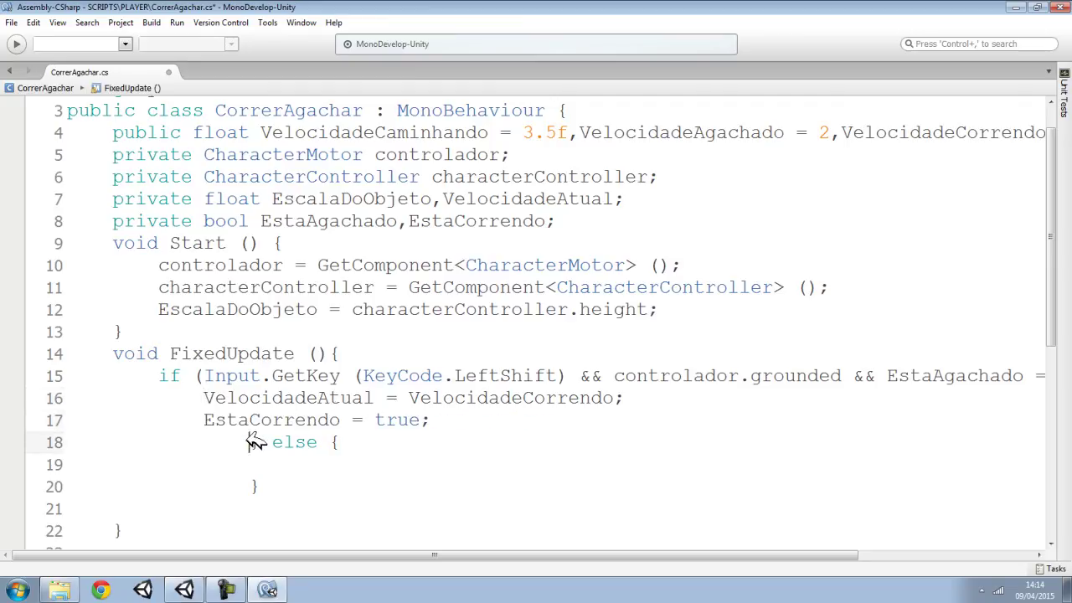
key("BackSpace")
key("BackSpace")
left_click(251, 487)
key("BackSpace")
key("BackSpace")
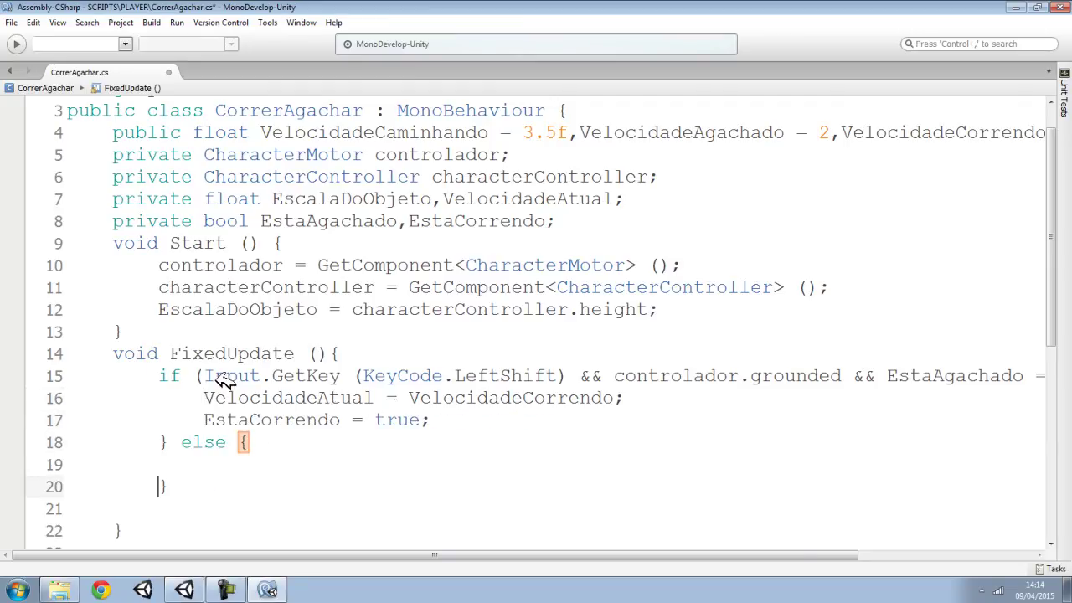
Review controlador, EstaAgachado and the two run-block statements in the condition.
left_click_drag(624, 375, 683, 378)
double_click(683, 378)
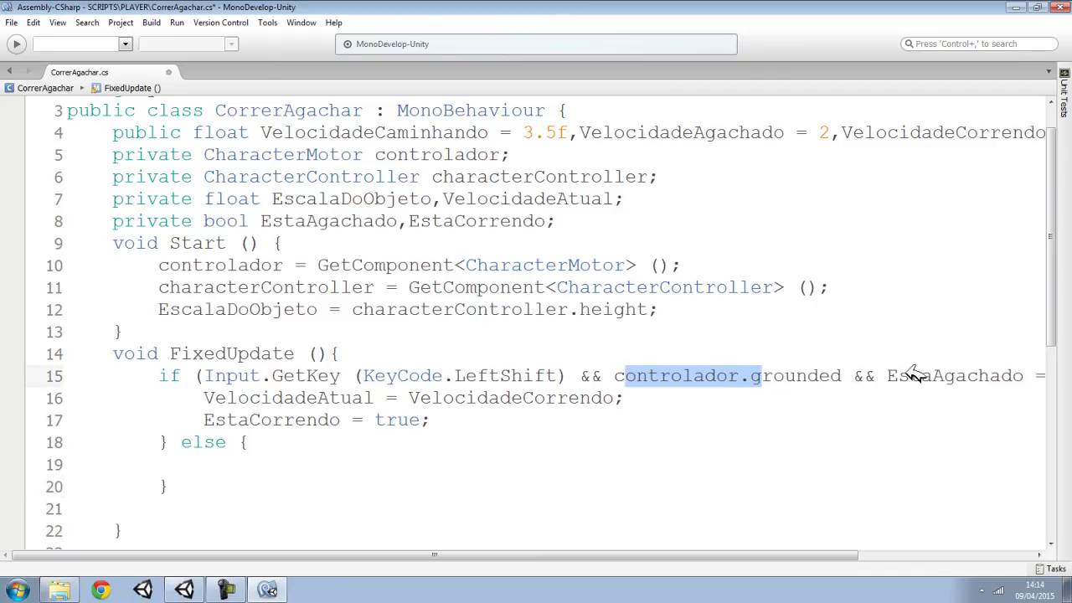
double_click(931, 376)
left_click(442, 419)
left_click_drag(432, 419, 205, 397)
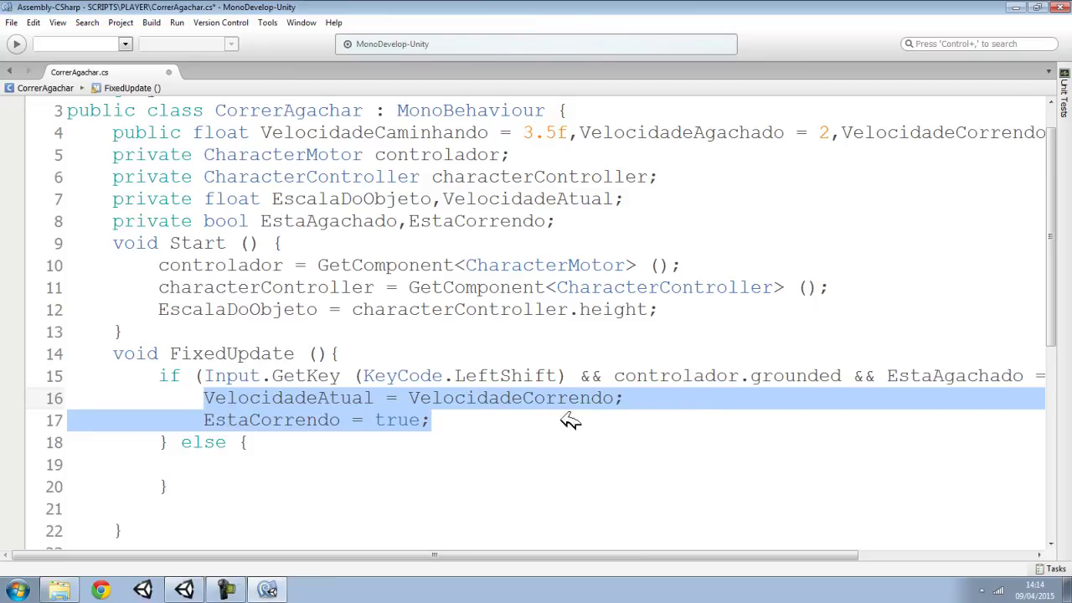
left_click(228, 456)
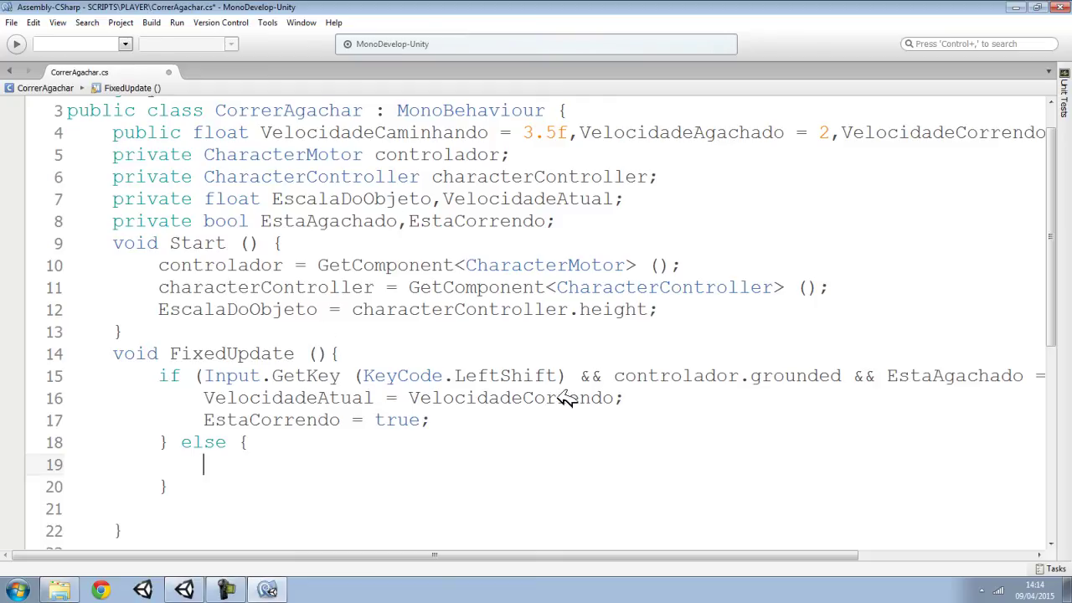
In the else block, write VelocidadeAtual = VelocidadeCaminhando by pasting the names.
double_click(268, 399)
key("ctrl+c")
left_click(198, 458)
key("ctrl+v")
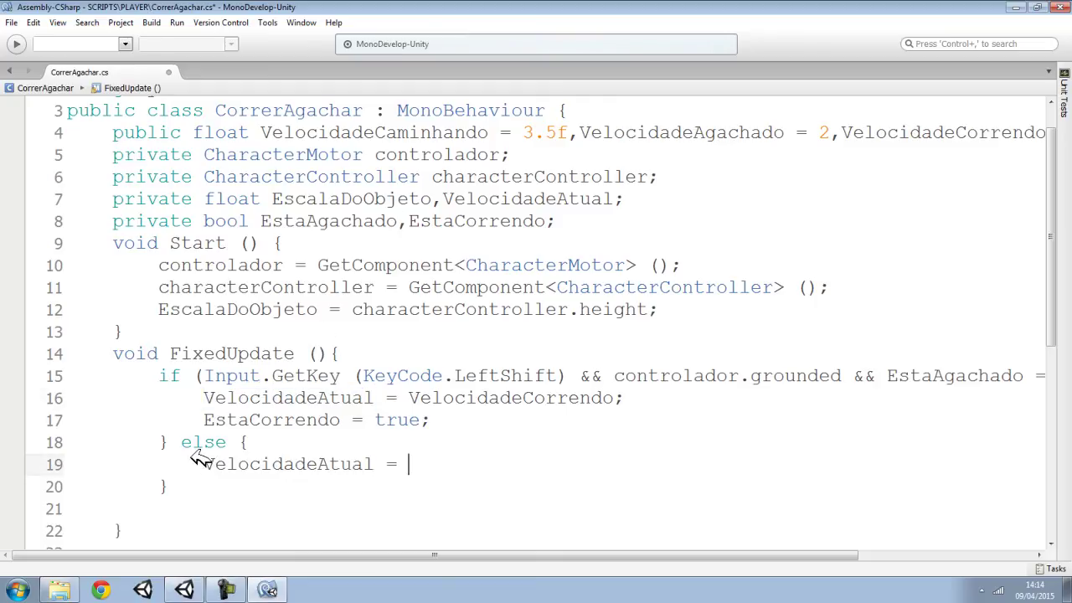
left_click(624, 133)
double_click(386, 132)
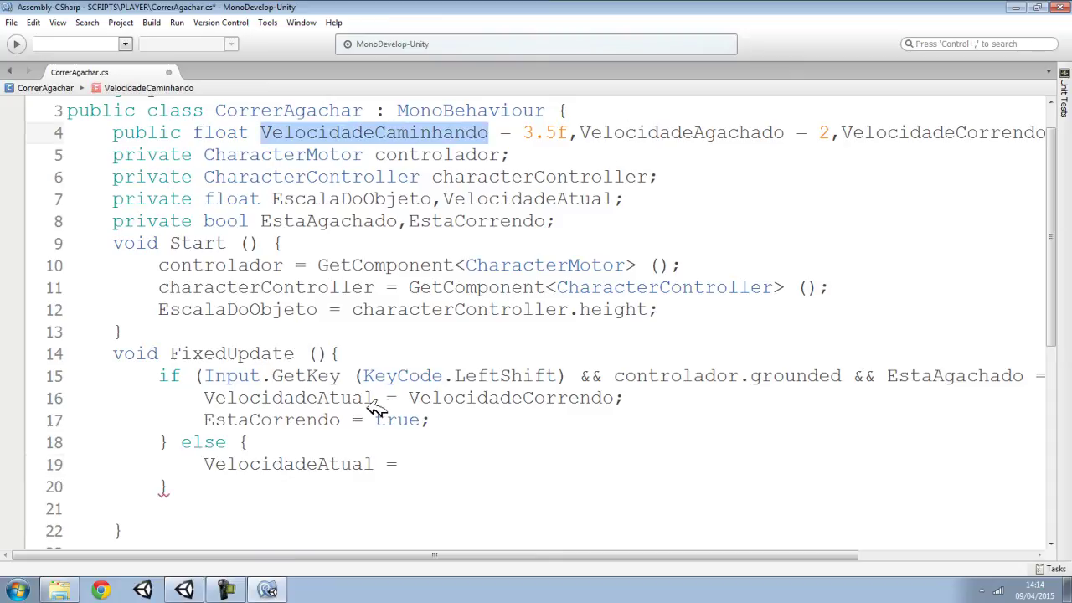
key("ctrl+c")
left_click(437, 466)
key("ctrl+v")
key("Return")
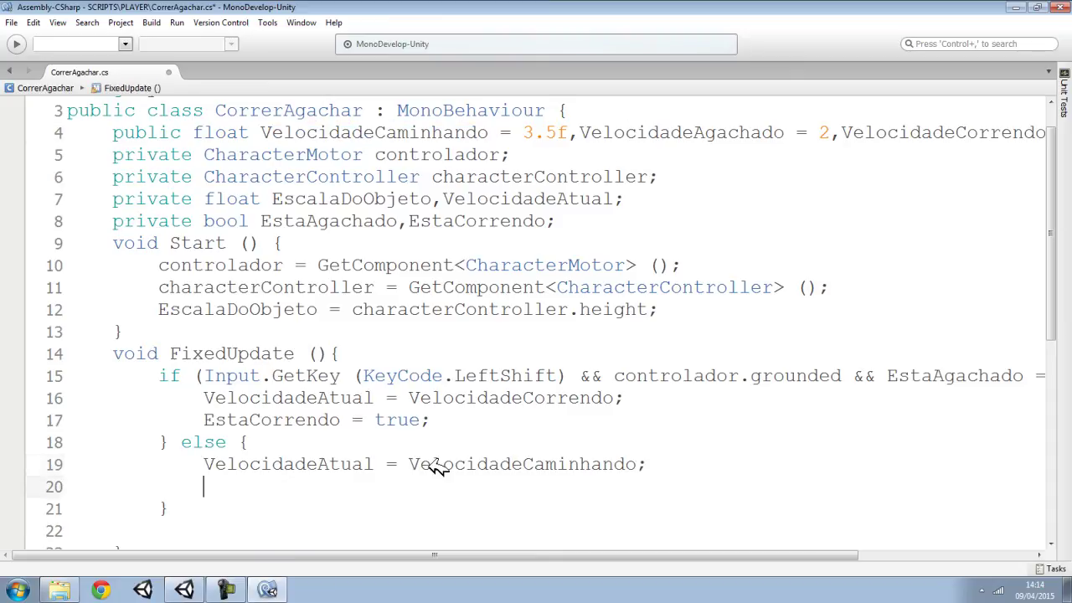
Paste EstaCorrendo onto line 20 of the else block.
double_click(277, 420)
key("ctrl+c")
left_click(275, 479)
key("ctrl+v")
Finish the else line with EstaCorrendo = false; and add a line after the if-else block.
type("= false;")
scroll(301, 450, "down", 1)
scroll(156, 342, "down", 4)
left_click(177, 248)
scroll(191, 345, "up", 1)
scroll(199, 349, "up", 2)
left_click(157, 440)
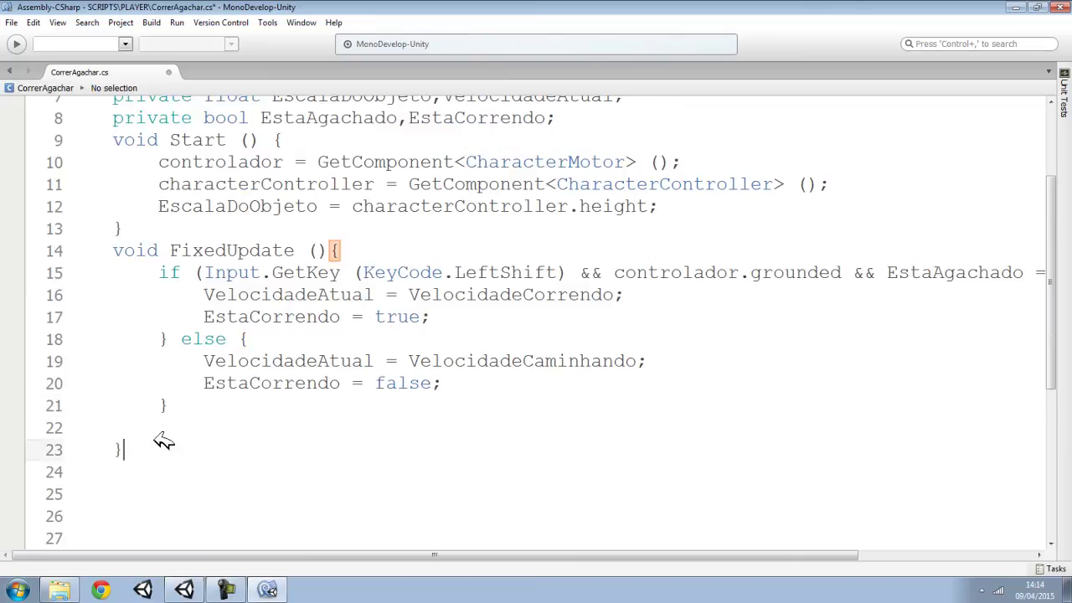
left_click(178, 411)
key("Return")
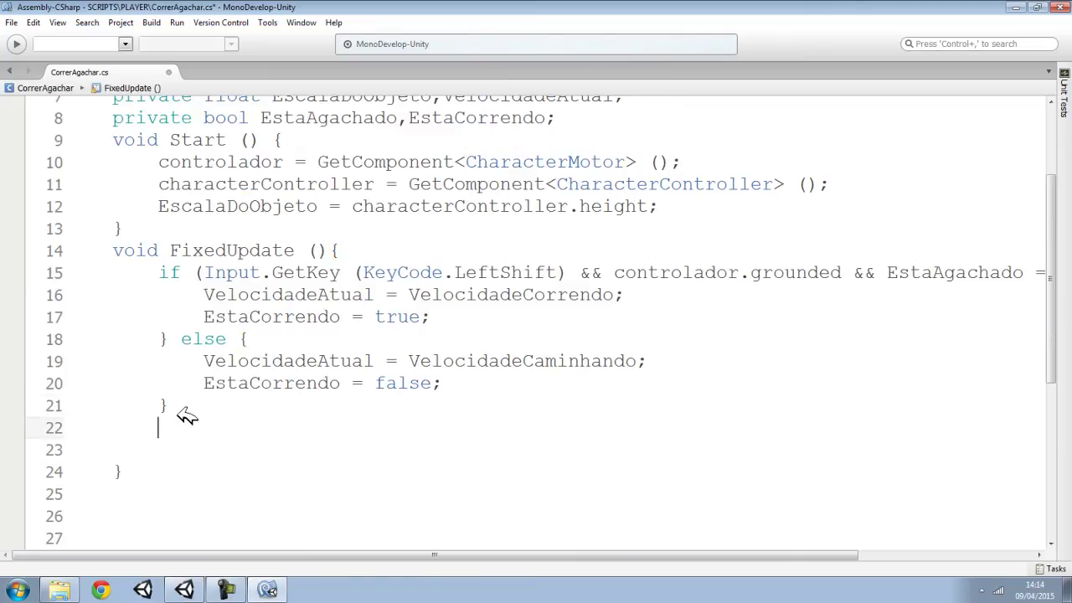
Delete the leftover blank lines below the if-else block.
scroll(134, 419, "down", 4)
scroll(107, 372, "down", 1)
left_click_drag(106, 375, 71, 171)
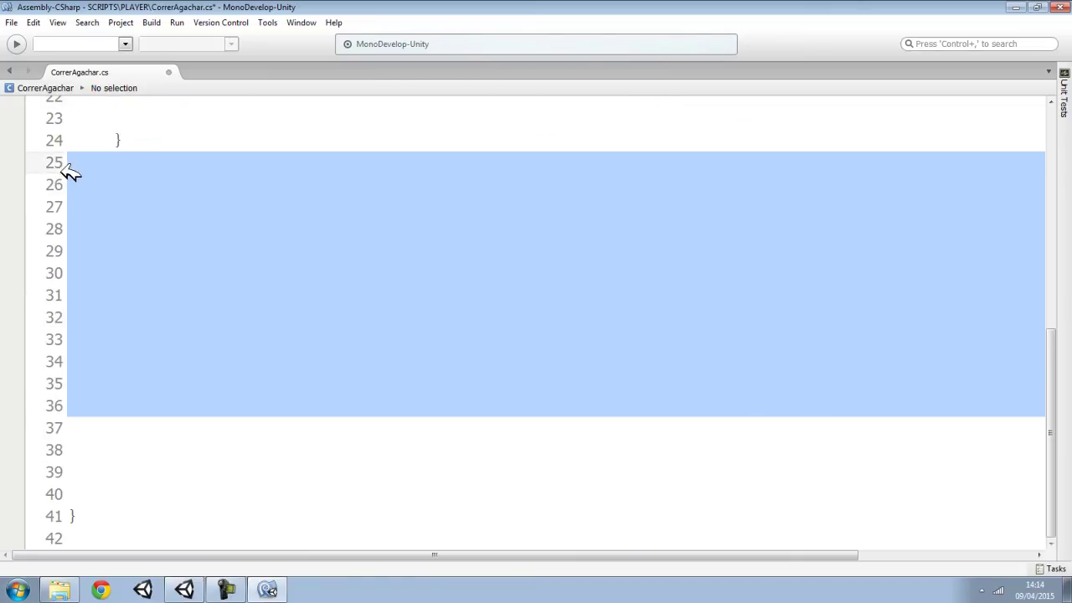
key("Delete")
left_click_drag(88, 507, 69, 428)
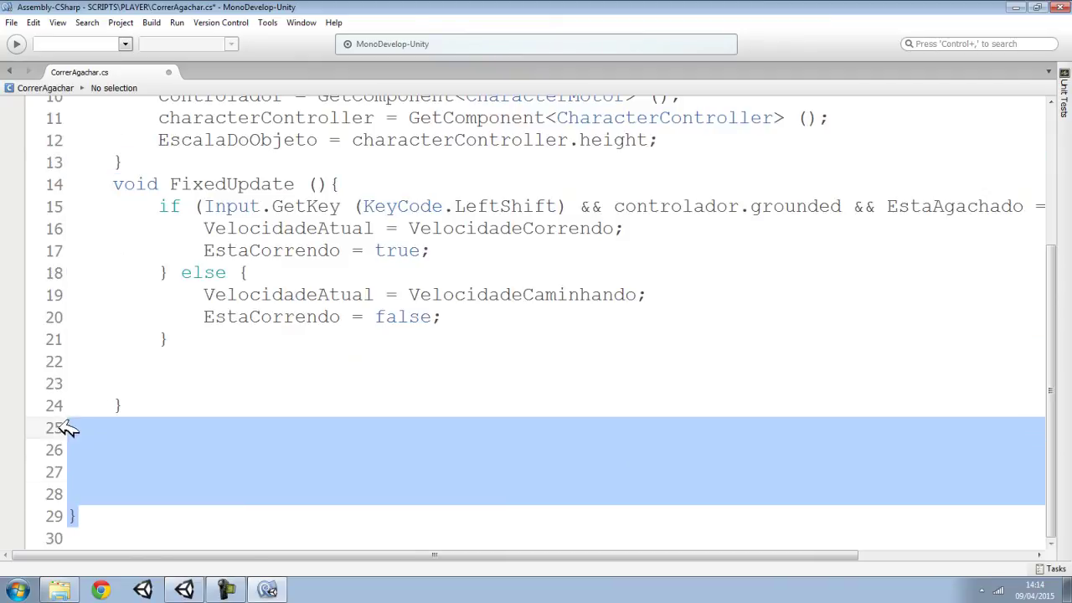
left_click_drag(87, 478, 75, 419)
key("Delete")
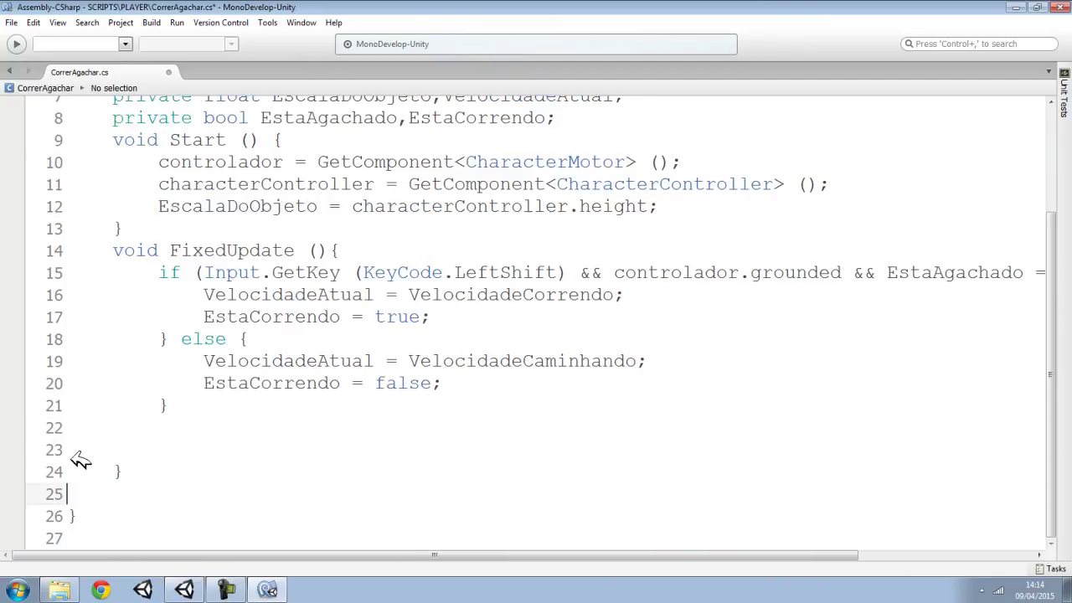
key("BackSpace")
left_click(179, 447)
left_click(198, 433)
left_click(186, 455)
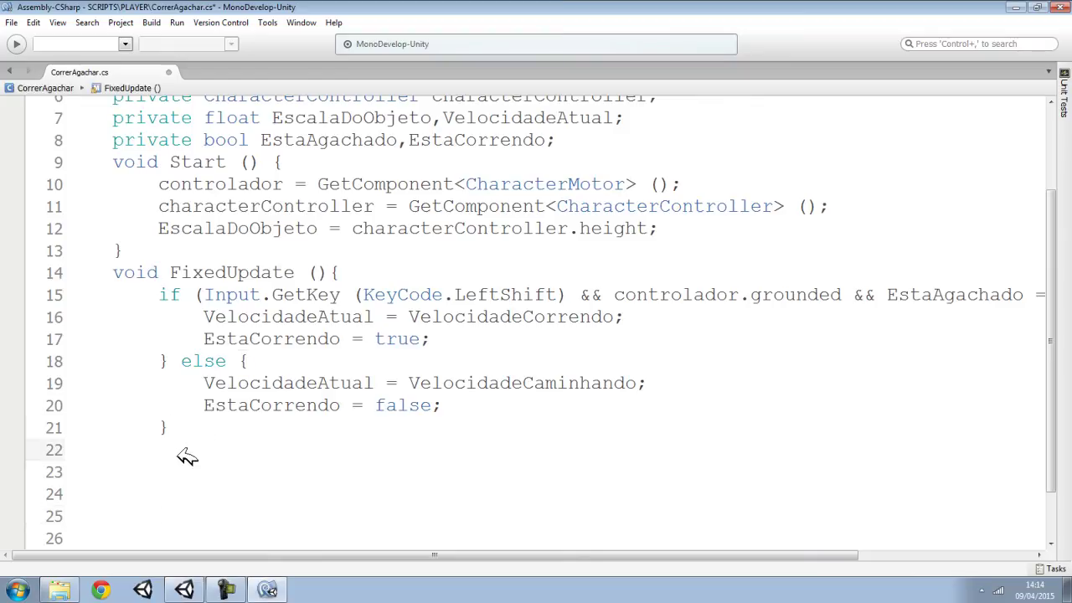
Write an if(Input.GetKey(KeyCode.LeftControl)) block with a closing brace, using autocomplete.
type("if(")
type("Input")
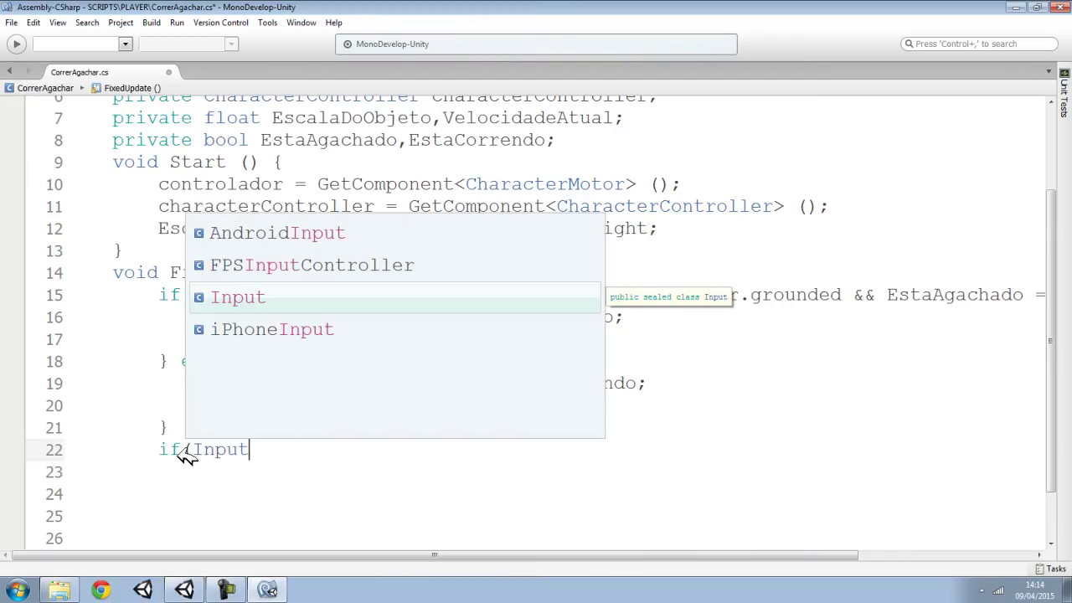
type(".Get")
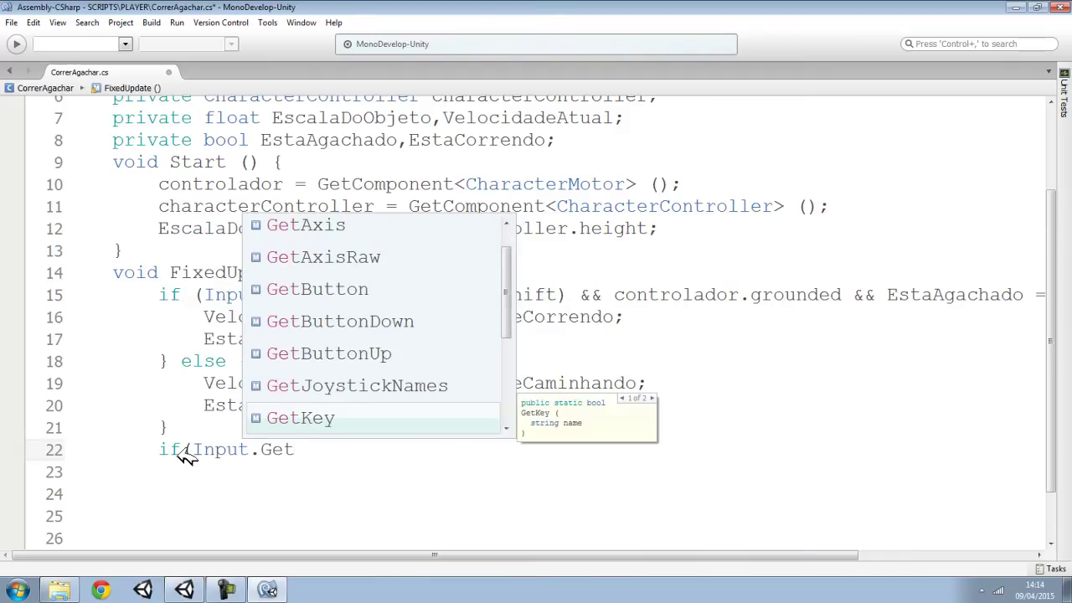
key("Return")
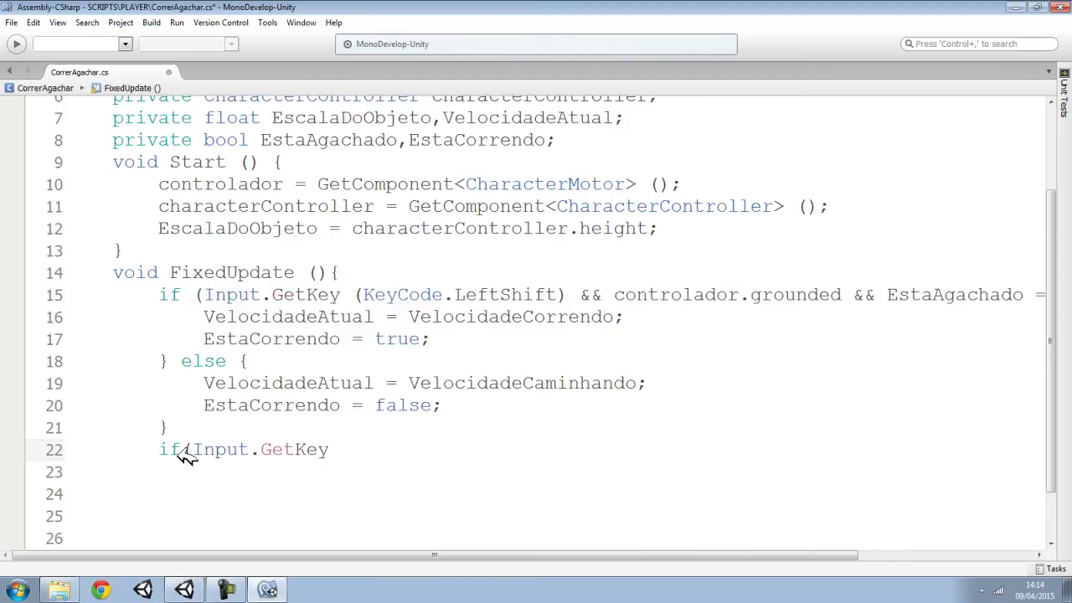
type("(")
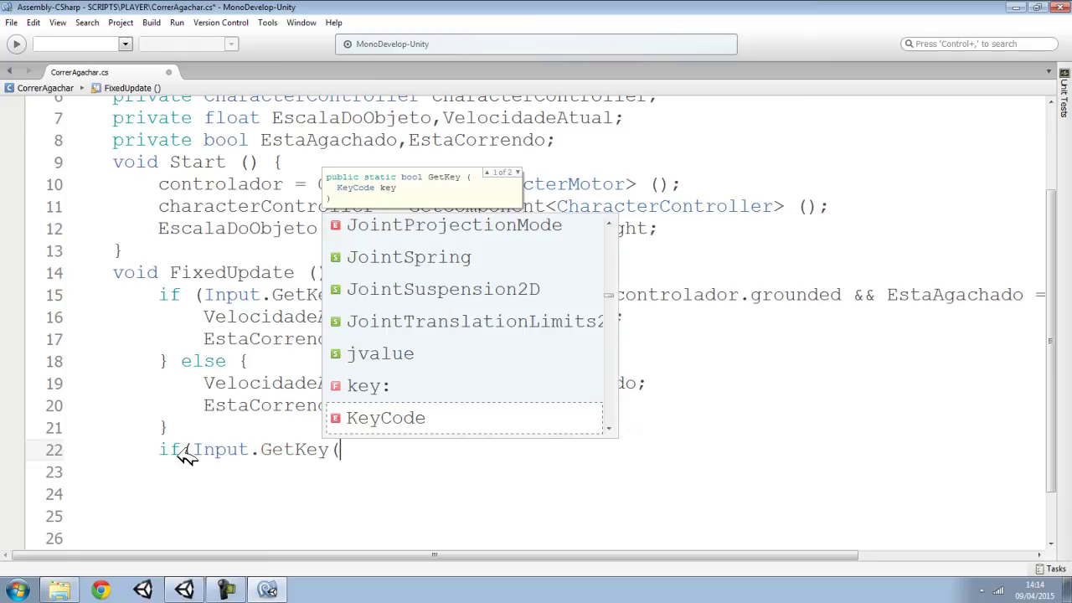
type("keycode.")
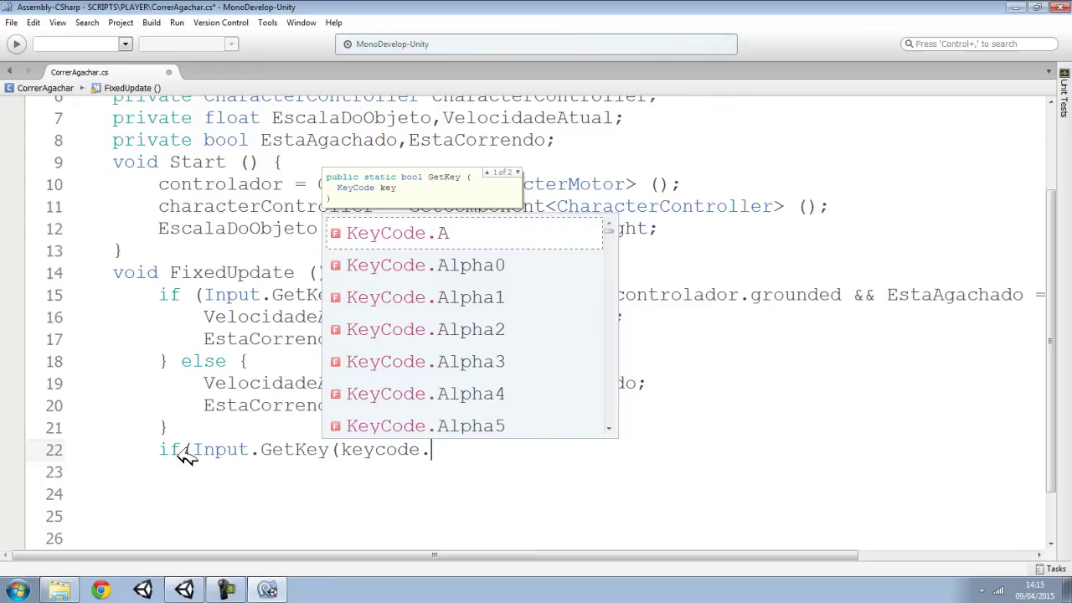
type("le")
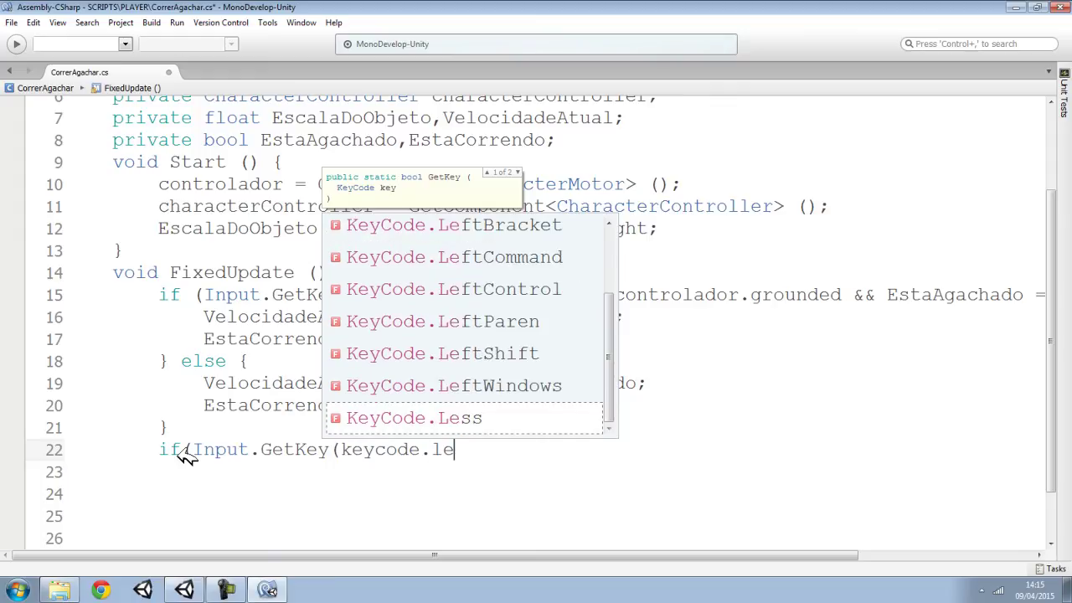
type("ftc")
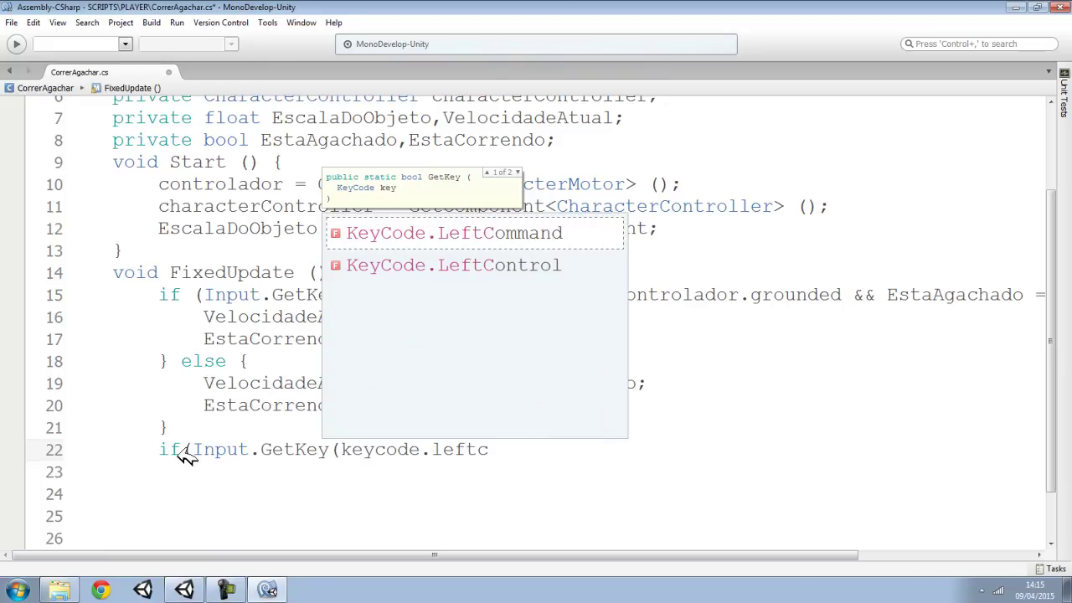
type("on")
key("Return")
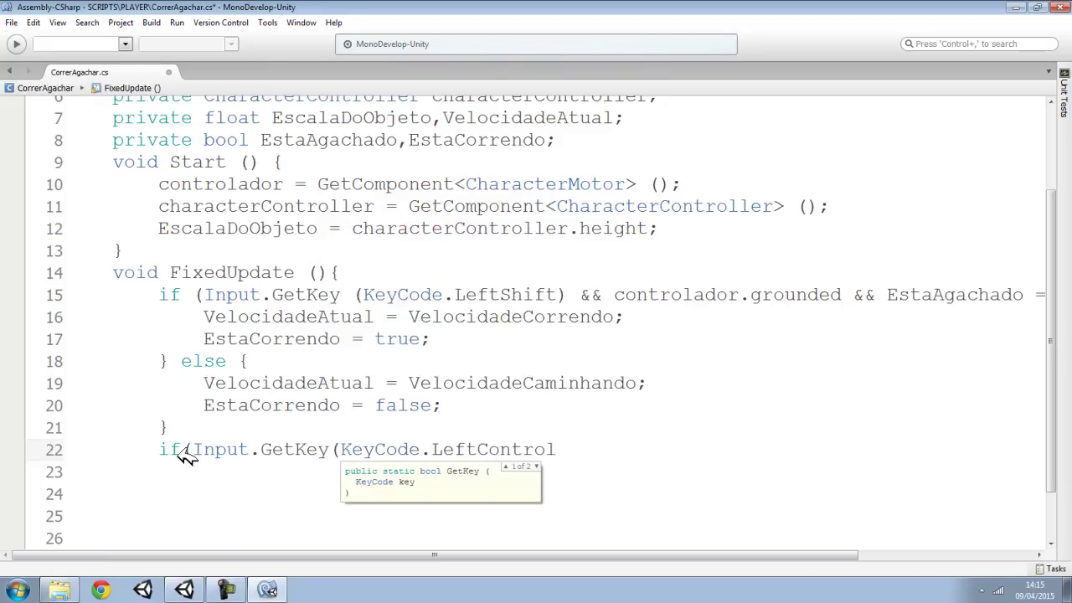
type(")")
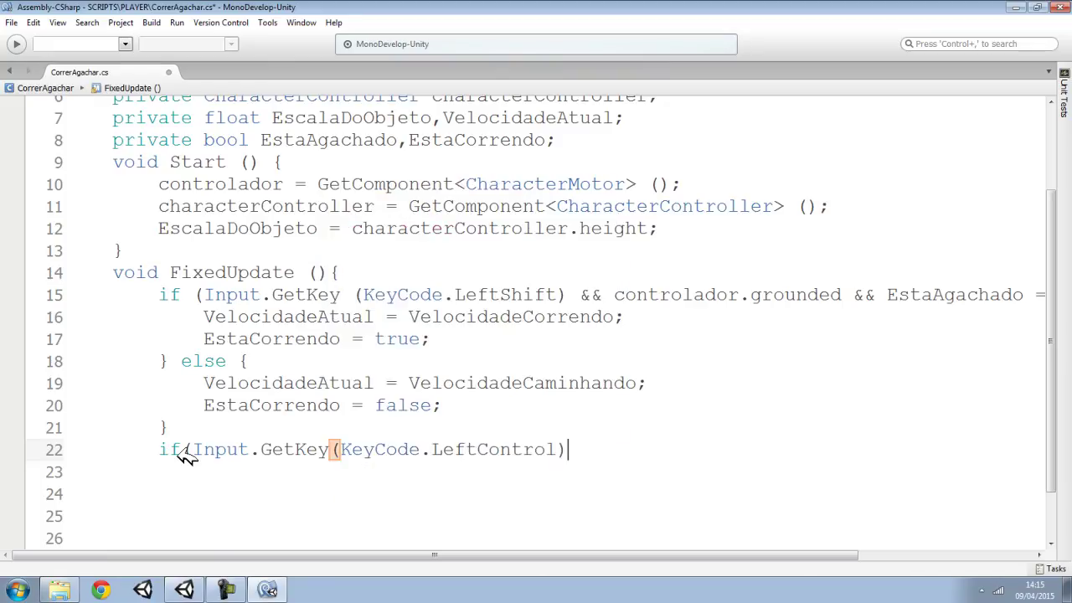
type(")")
key("Return")
key("Return")
key("Tab")
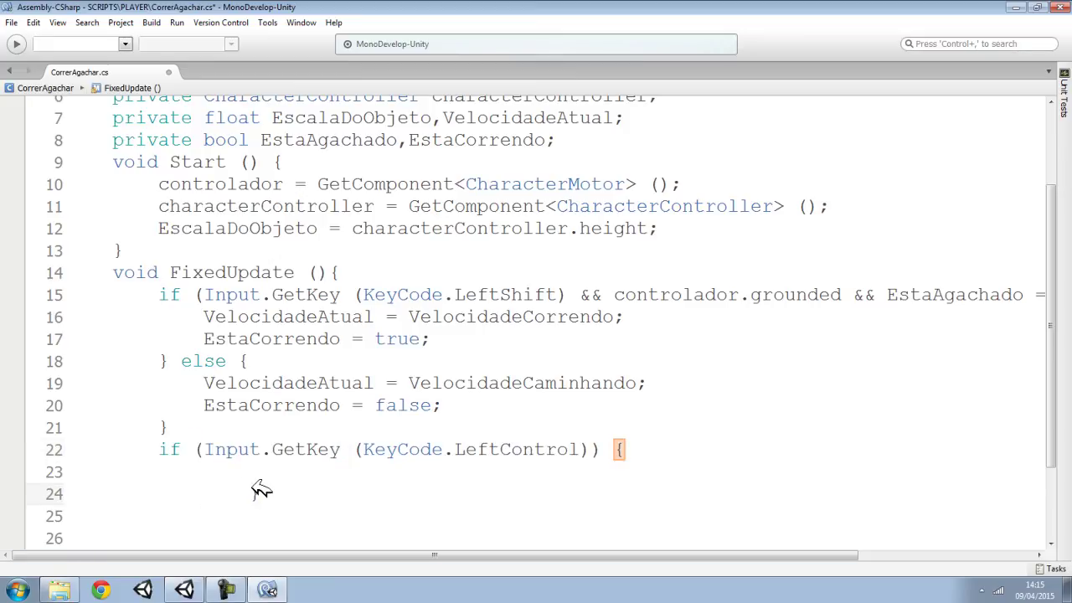
type("}")
left_click(227, 469)
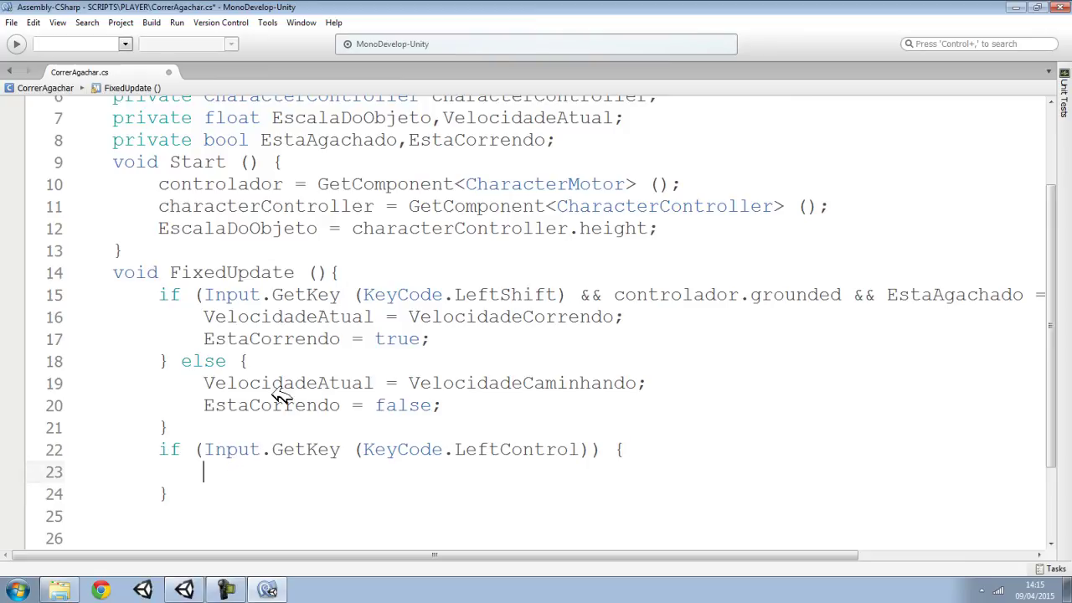
In the crouch block, set EstaAgachado = true; and begin the EscalaDoObjeto assignment.
double_click(359, 142)
key("ctrl+c")
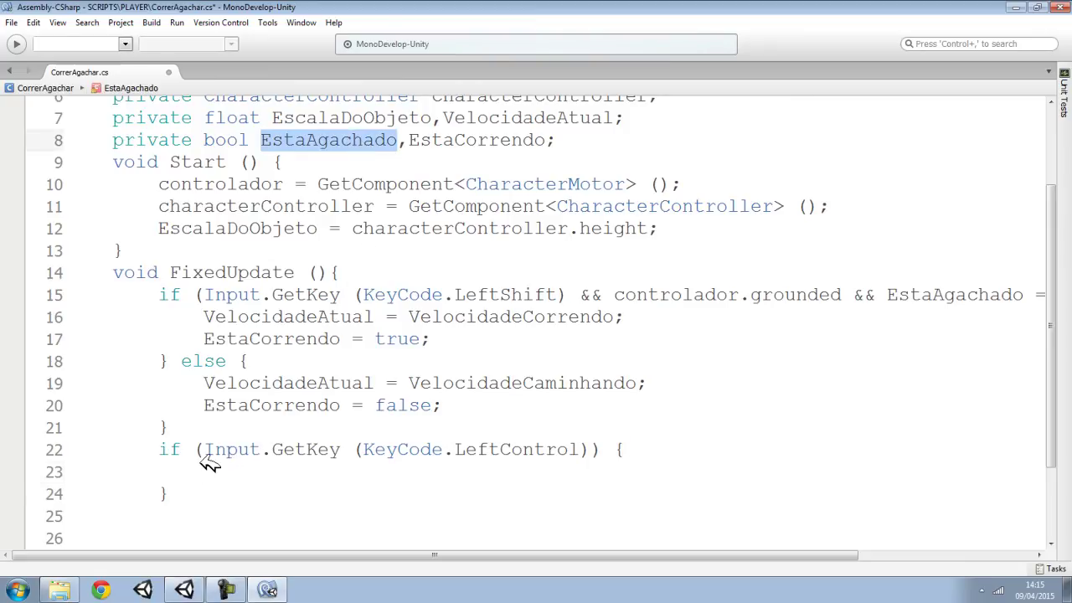
left_click(209, 465)
key("ctrl+v")
type("true;")
key("Return")
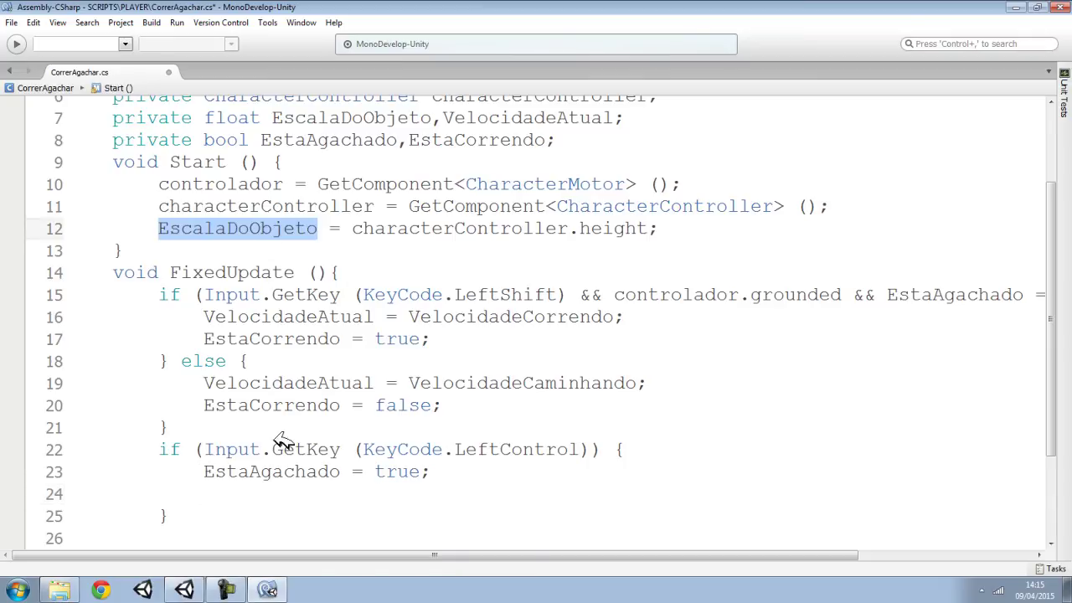
key("ctrl+v")
type("=")
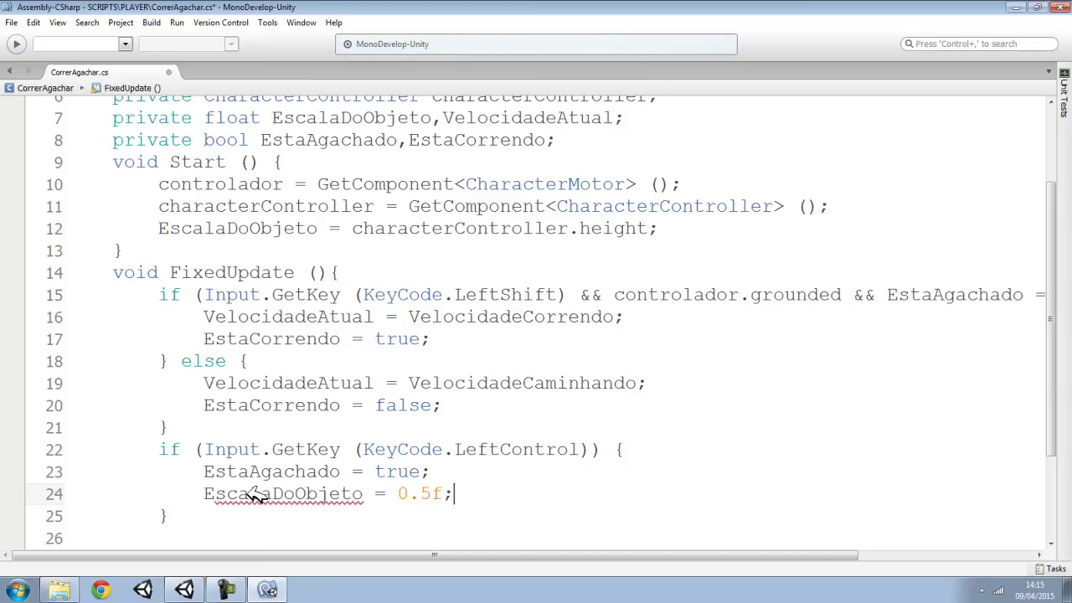
left_click(184, 590)
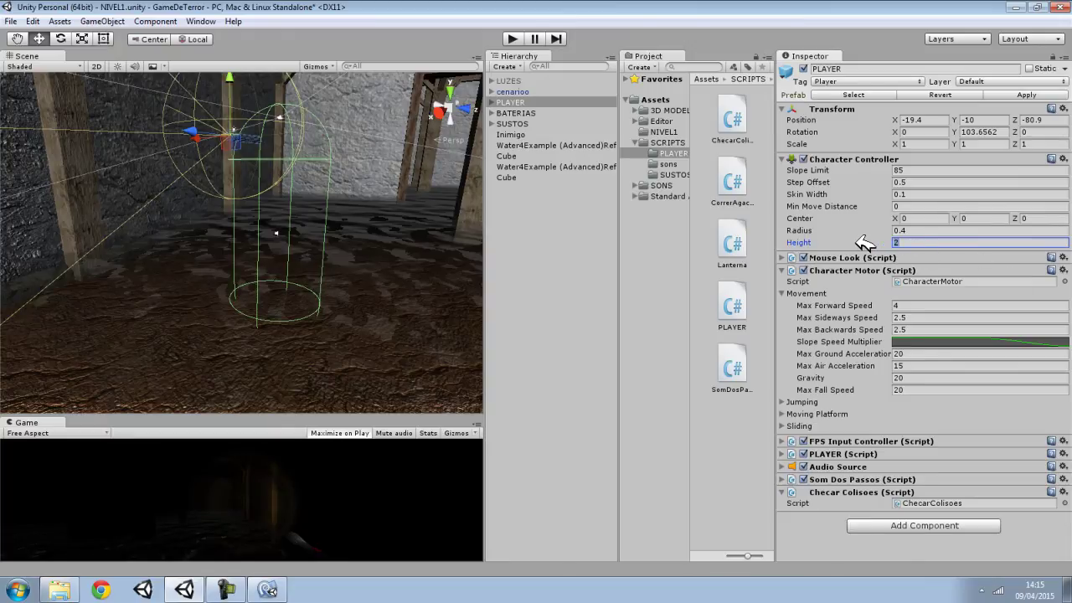
type("0.5")
key("Return")
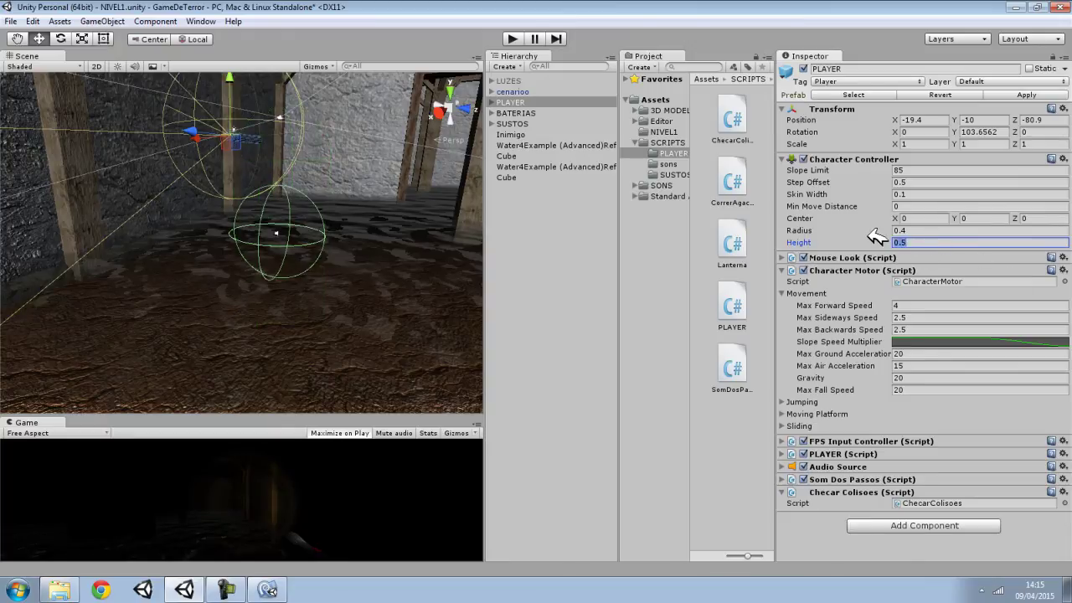
left_click(186, 590)
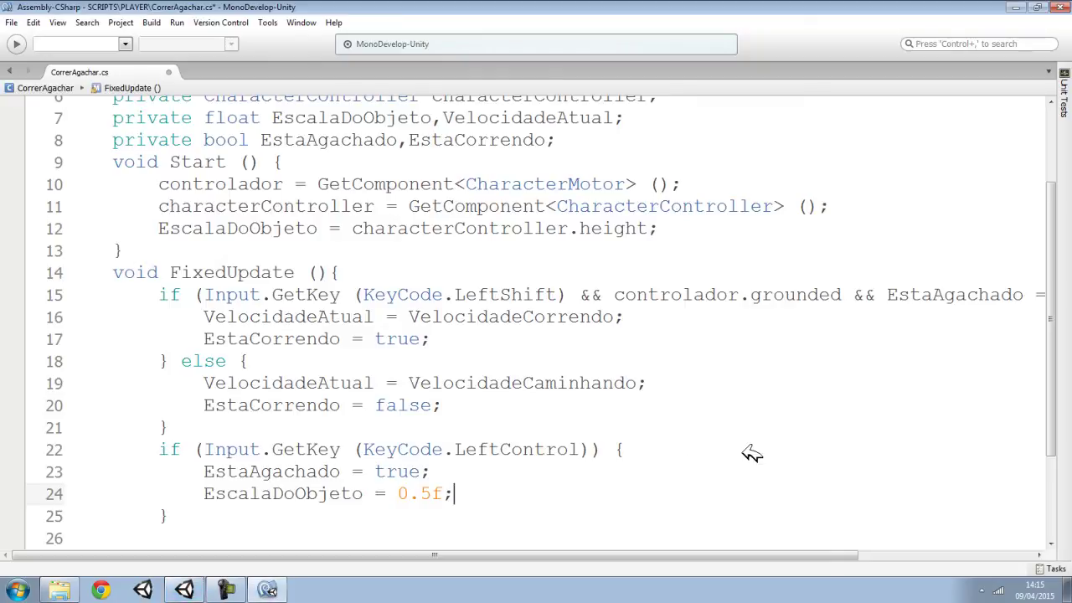
Add the line VelocidadeAtual = VelocidadeAgachado; inside the LeftControl crouch block.
key("Return")
type("Vel")
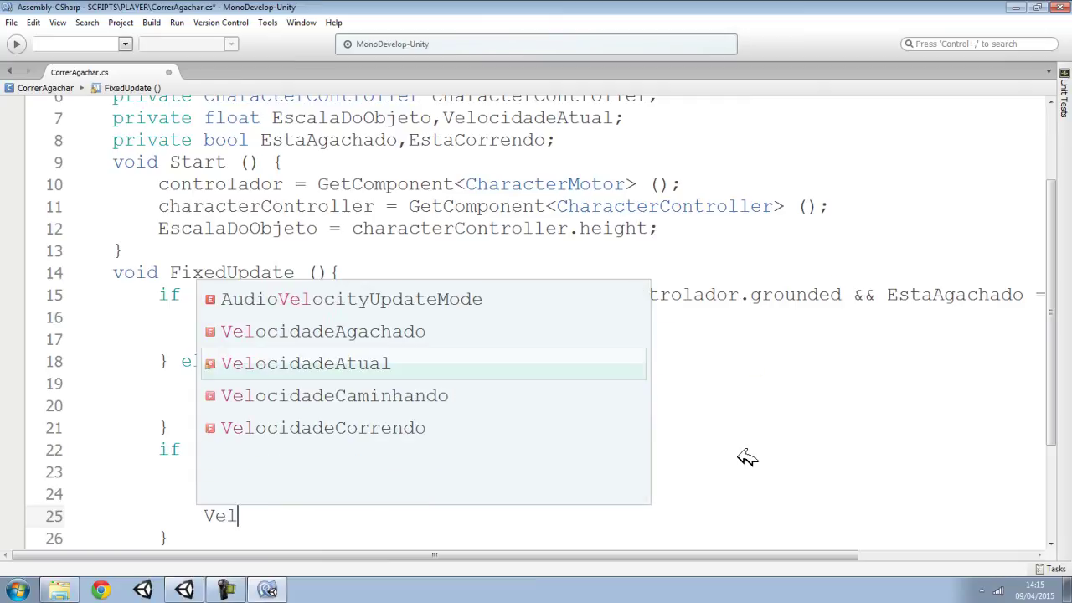
type("ocidadeAtual")
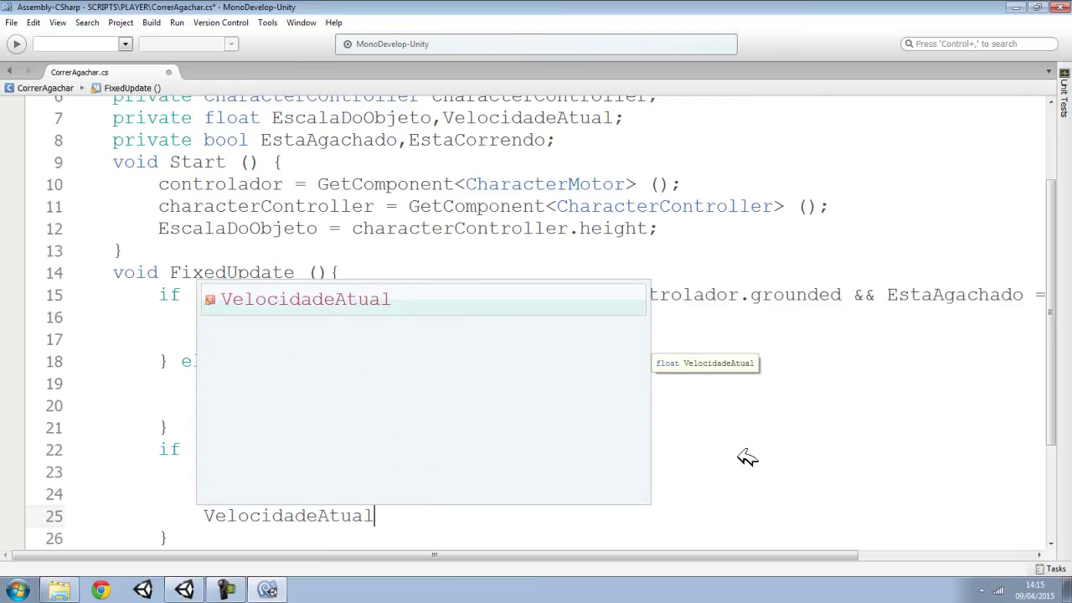
type(" =")
scroll(787, 393, "up", 2)
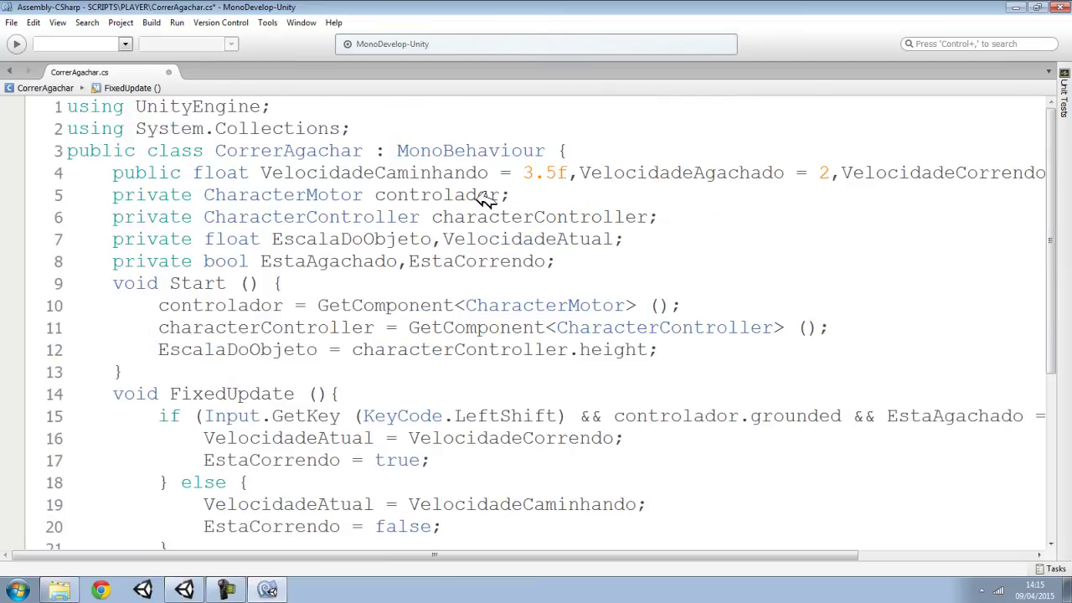
double_click(680, 171)
key("ctrl+c")
scroll(522, 377, "down", 3)
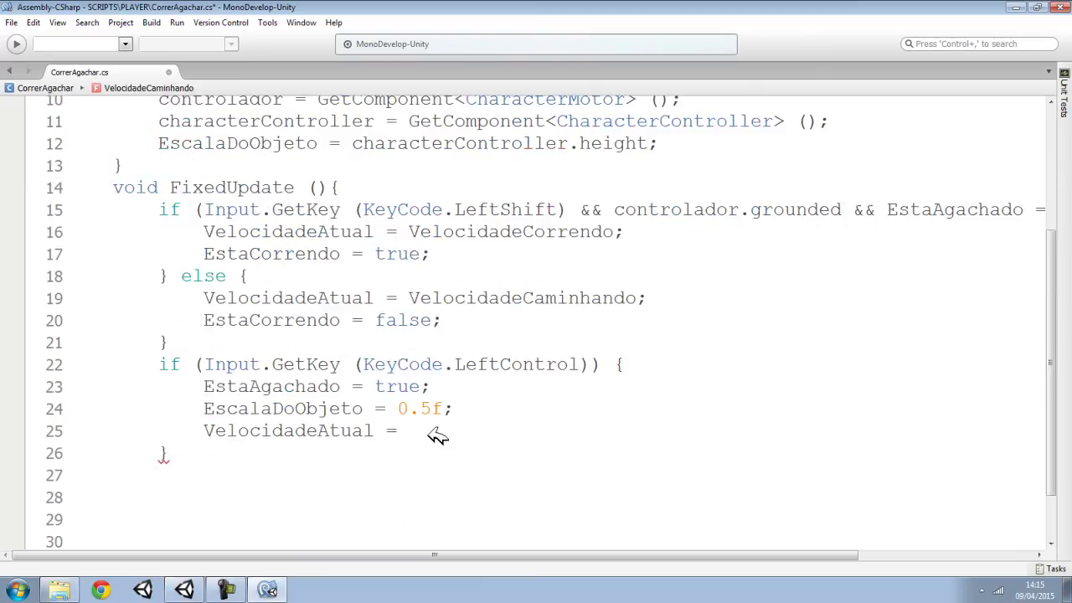
left_click(437, 433)
key("ctrl+v")
type(";")
Add an empty else if (EstaCorrendo == false) block after the crouch block's closing brace.
scroll(371, 414, "down", 1)
left_click(260, 374)
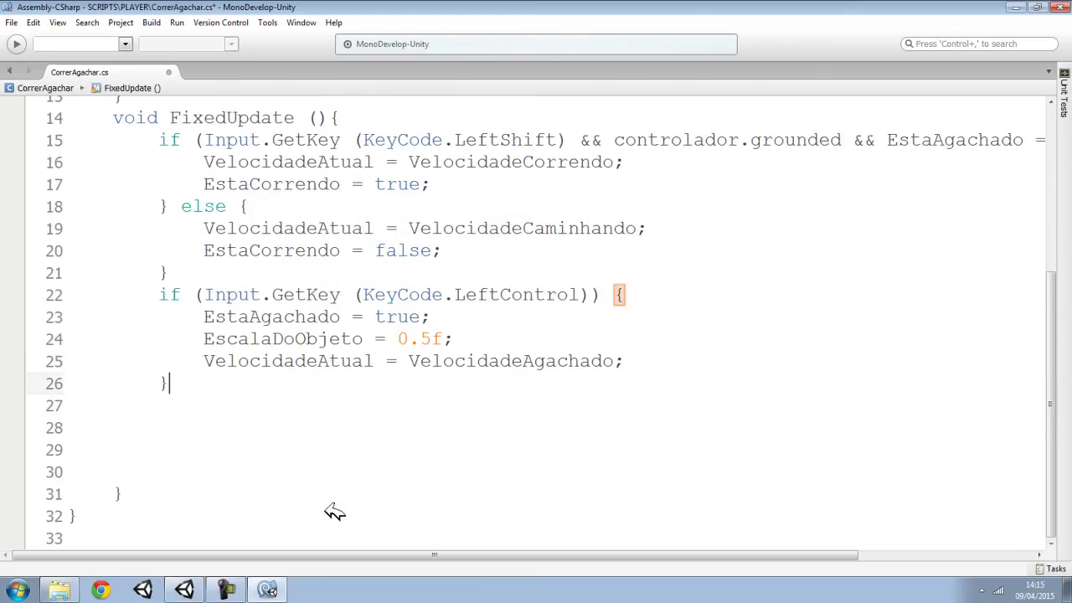
type("else ")
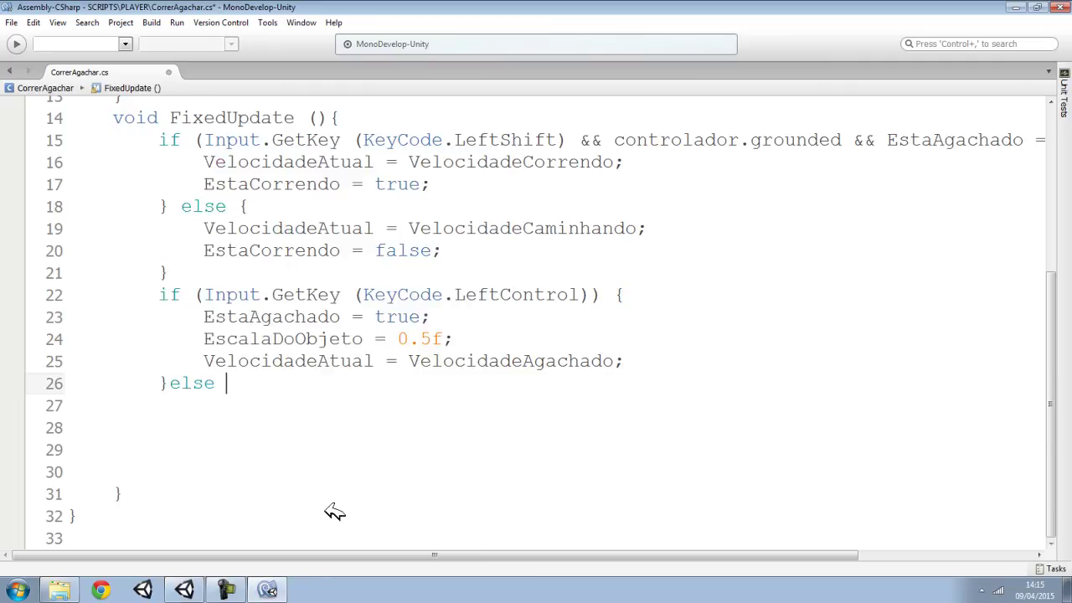
type("if(")
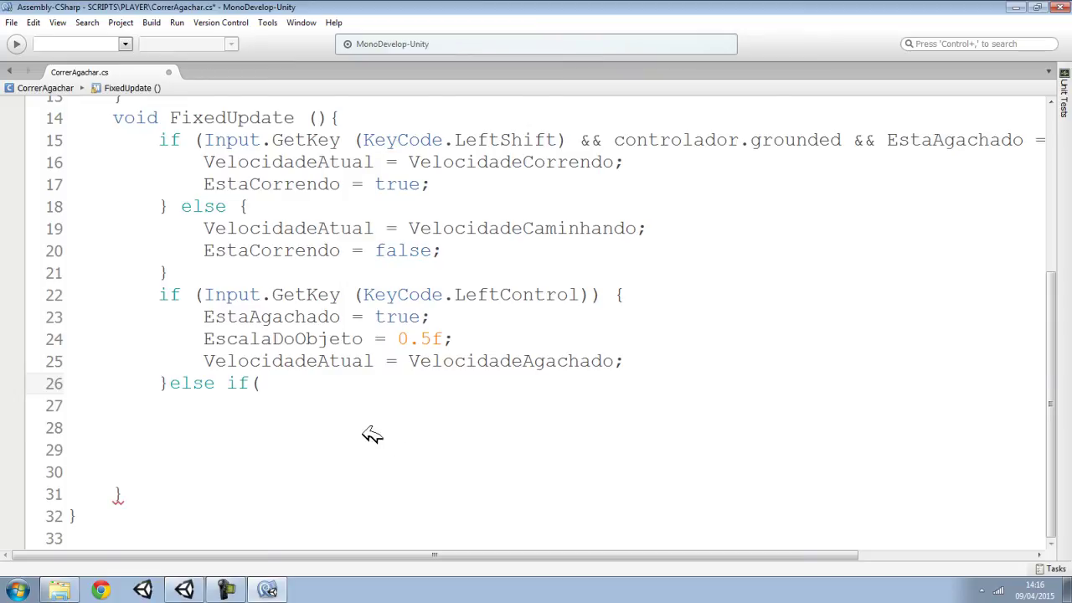
scroll(373, 435, "up", 1)
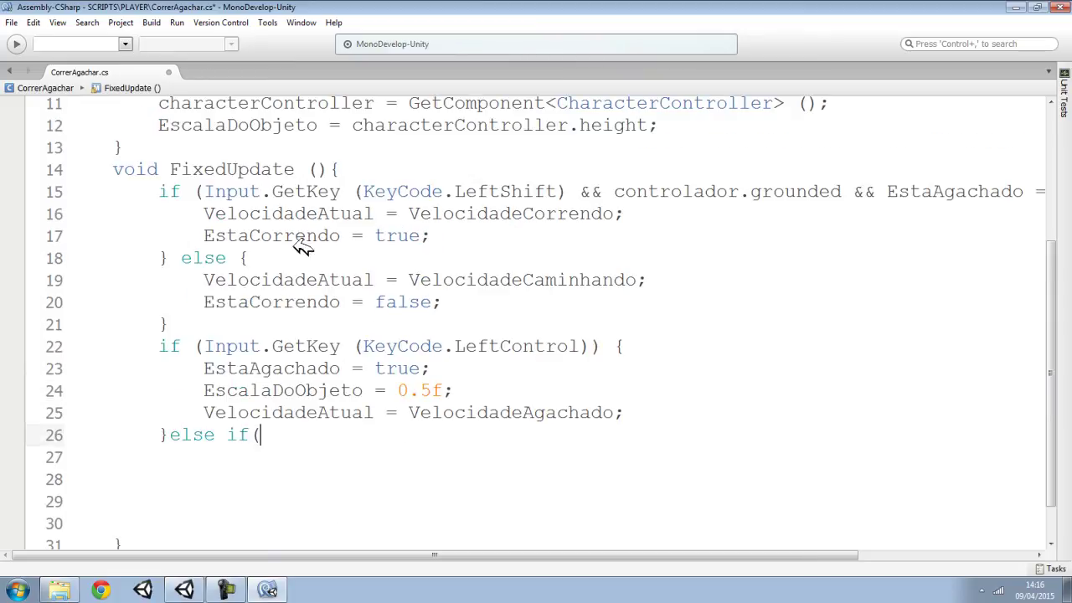
double_click(282, 302)
key("ctrl+c")
left_click(285, 435)
key("ctrl+v")
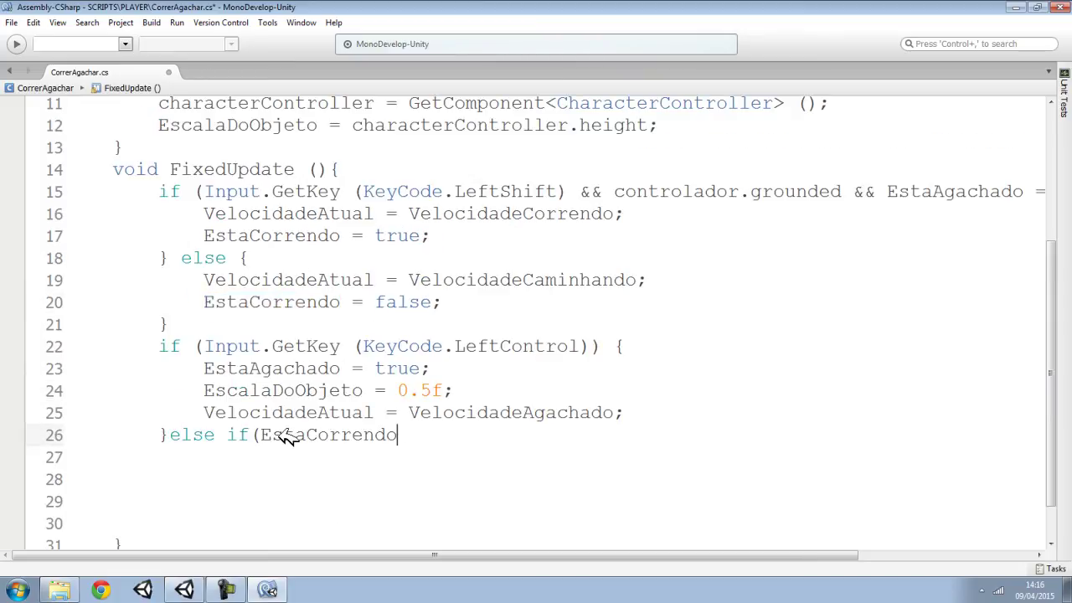
type(" == false")
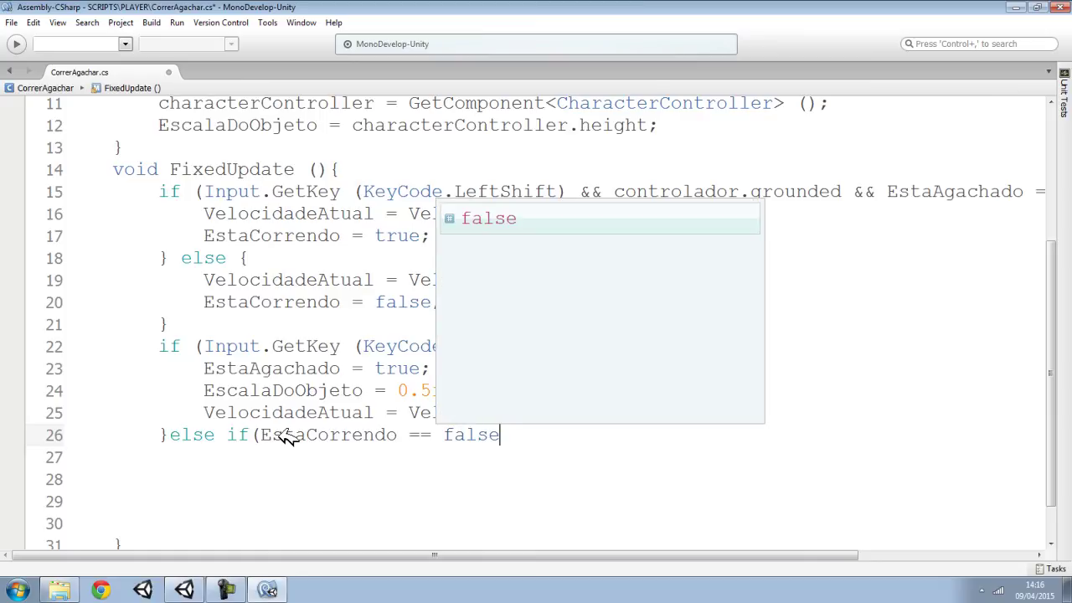
type(") {")
key("Return")
key("Return")
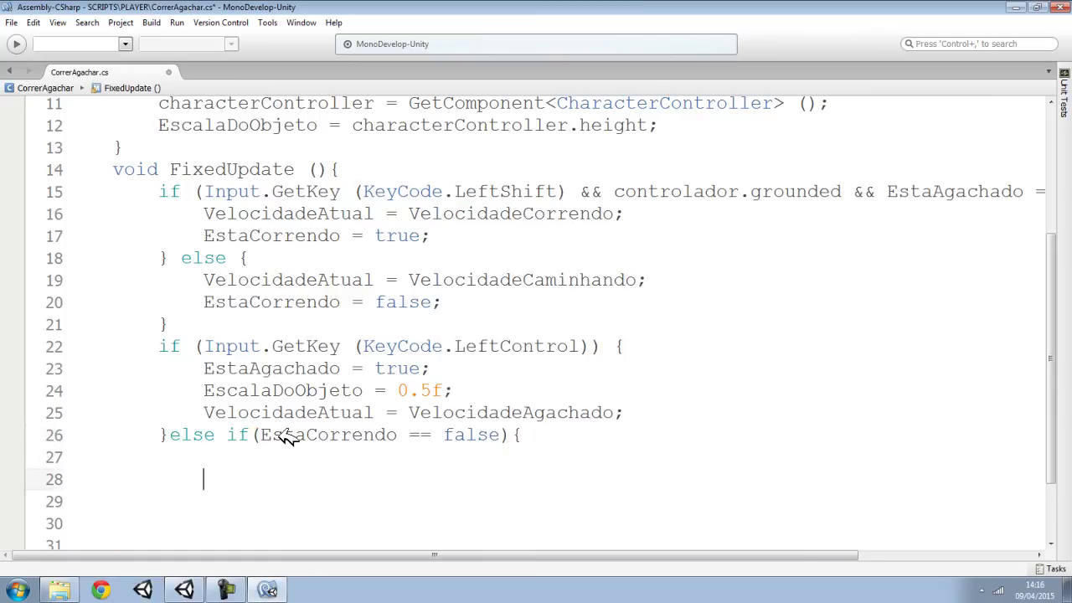
type("}")
Re-indent the crouch block lines, the else-if line and its closing brace.
key("BackSpace")
key("BackSpace")
key("BackSpace")
left_click(340, 390)
key("BackSpace")
key("BackSpace")
key("BackSpace")
left_click(340, 412)
key("BackSpace")
key("BackSpace")
key("BackSpace")
left_click(254, 434)
key("BackSpace")
key("BackSpace")
left_click(249, 479)
key("BackSpace")
key("BackSpace")
left_click(228, 589)
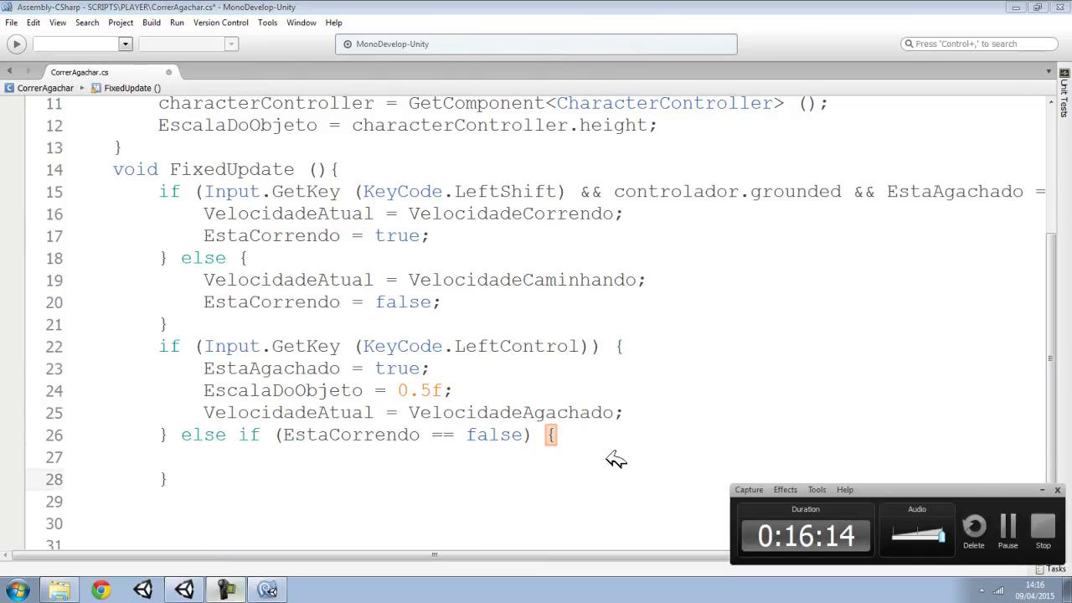
left_click(1024, 522)
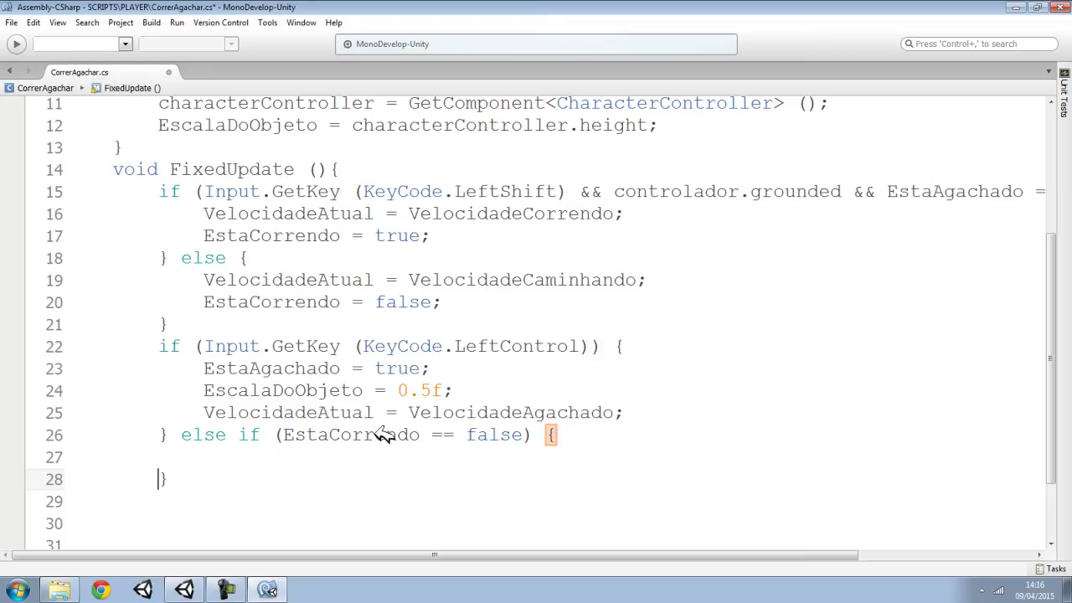
left_click(234, 454)
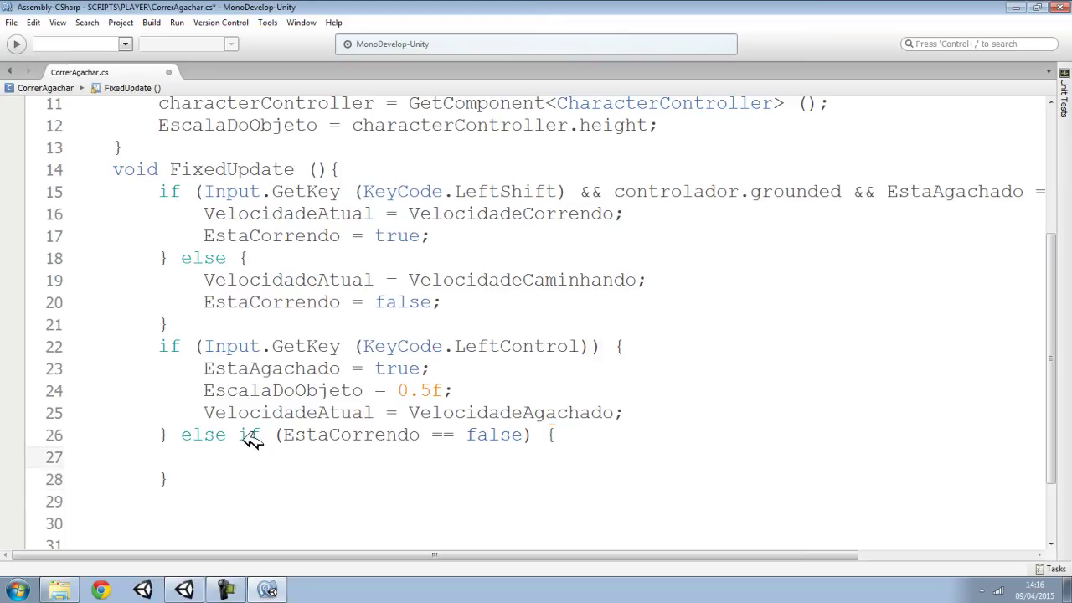
left_click_drag(239, 435, 532, 436)
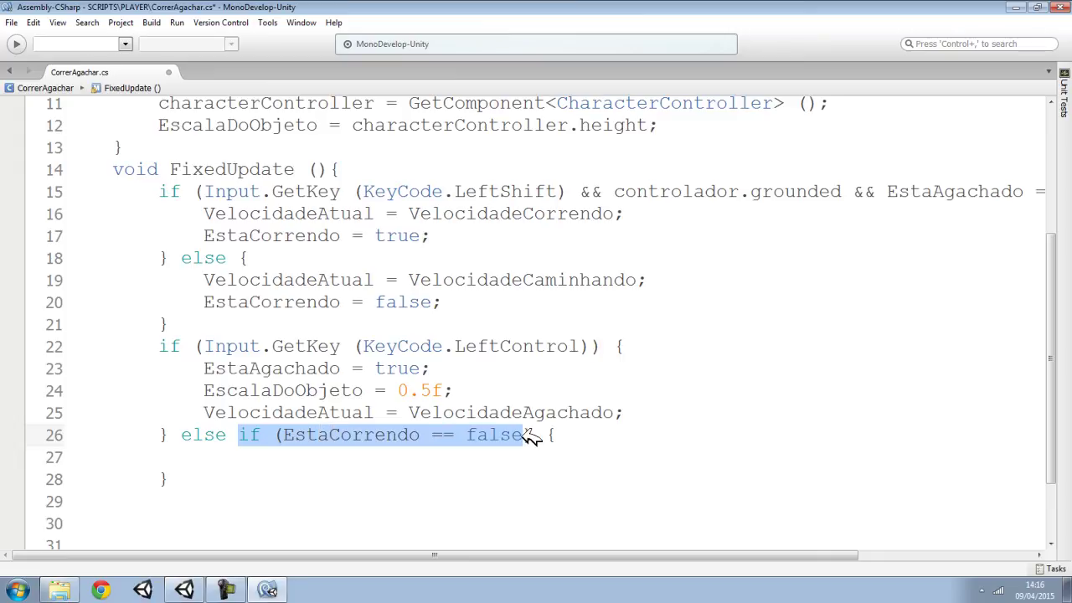
left_click(226, 457)
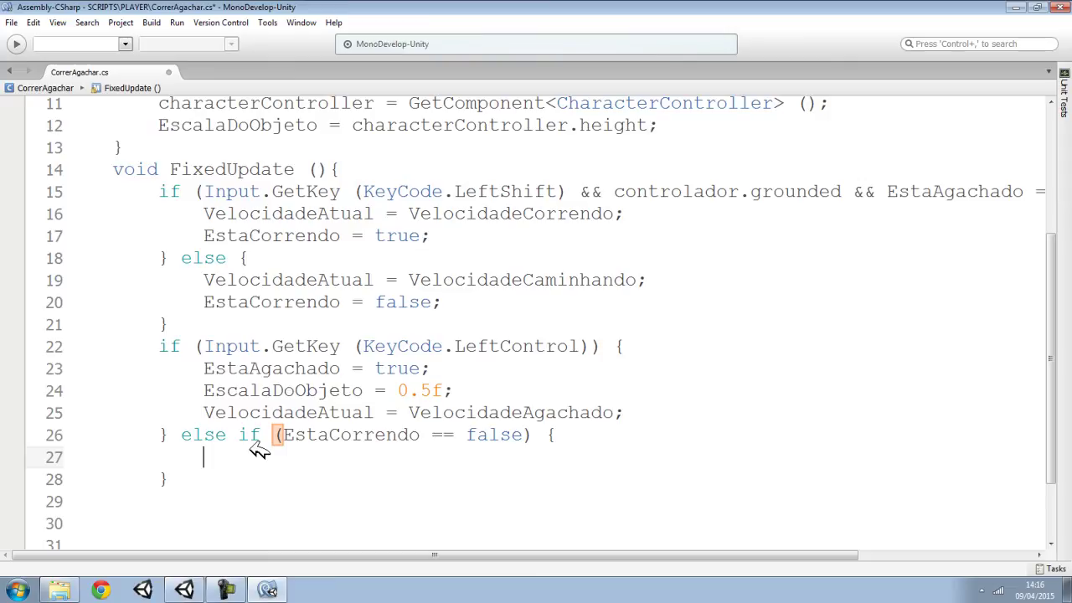
Add EstaAgachado = false; and EscalaDoObjeto = 2; to the else-if branch.
double_click(293, 367)
key("ctrl+c")
left_click(248, 456)
key("ctrl+v")
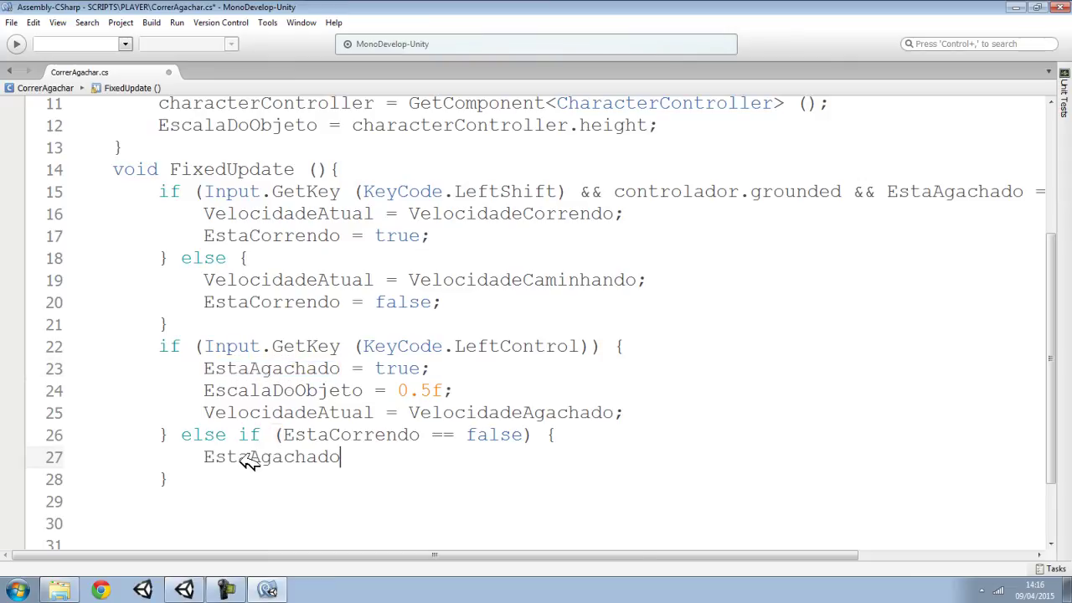
type("false;")
key("Return")
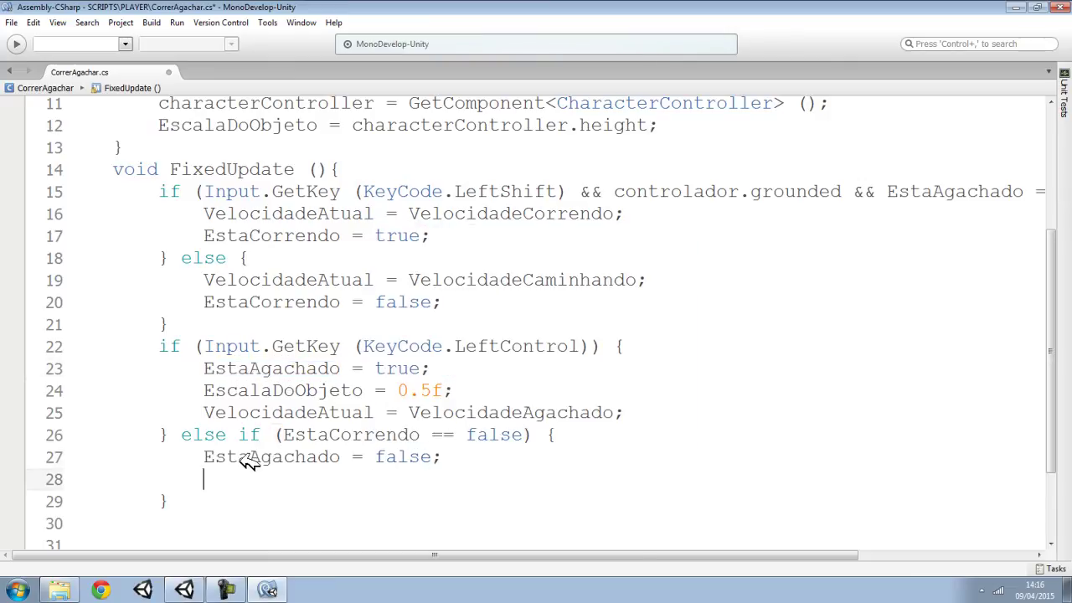
double_click(289, 390)
type("EscalaDoObjeto")
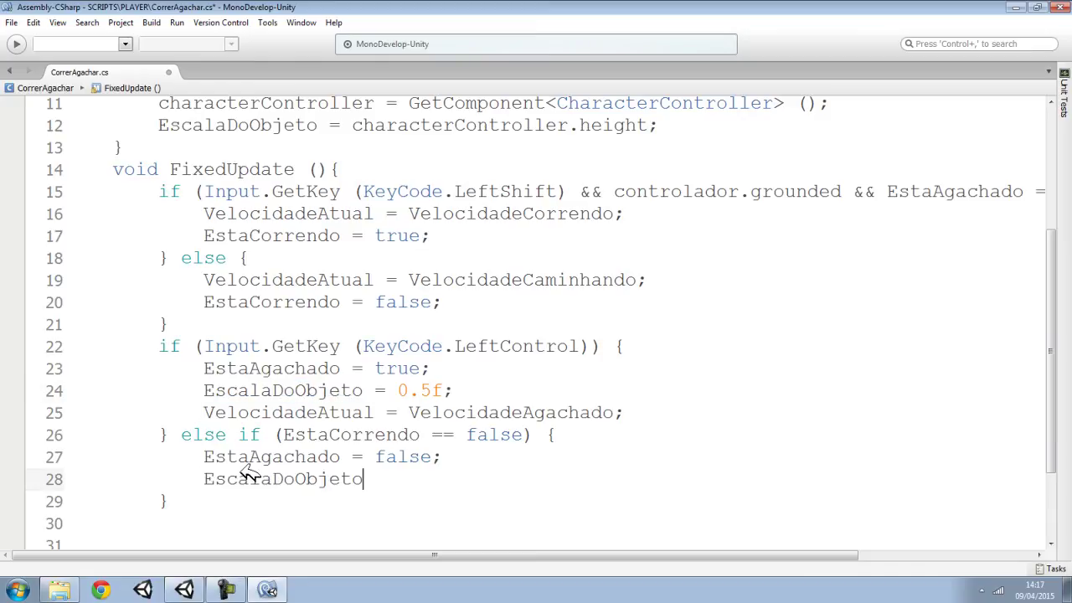
type(" = 2;")
key("Return")
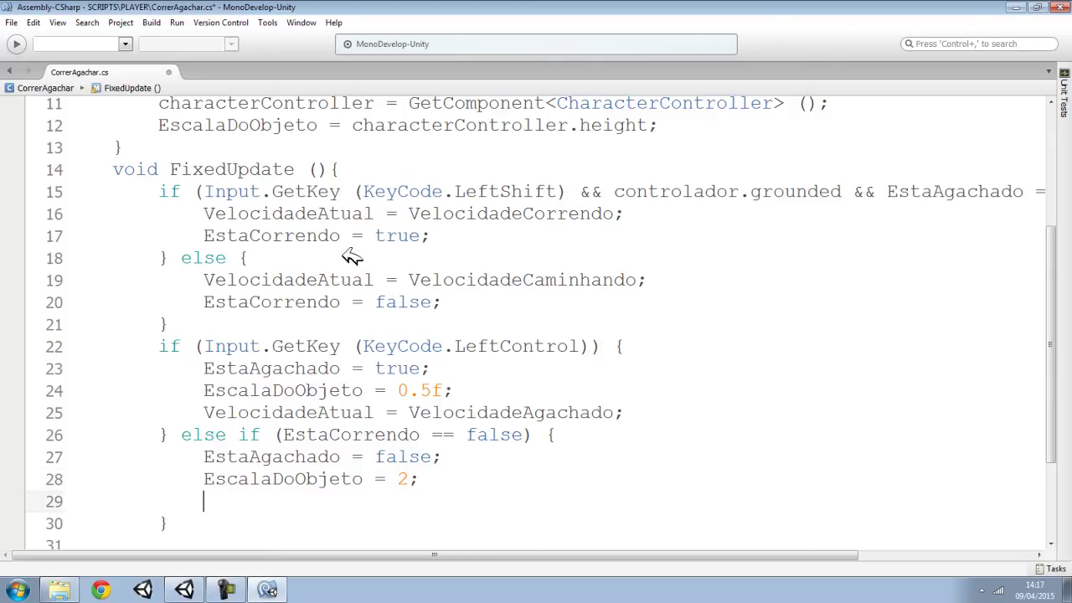
Add VelocidadeAtual = VelocidadeCaminhando; as the branch's third statement.
double_click(287, 213)
key("ctrl+c")
left_click(256, 501)
key("ctrl+v")
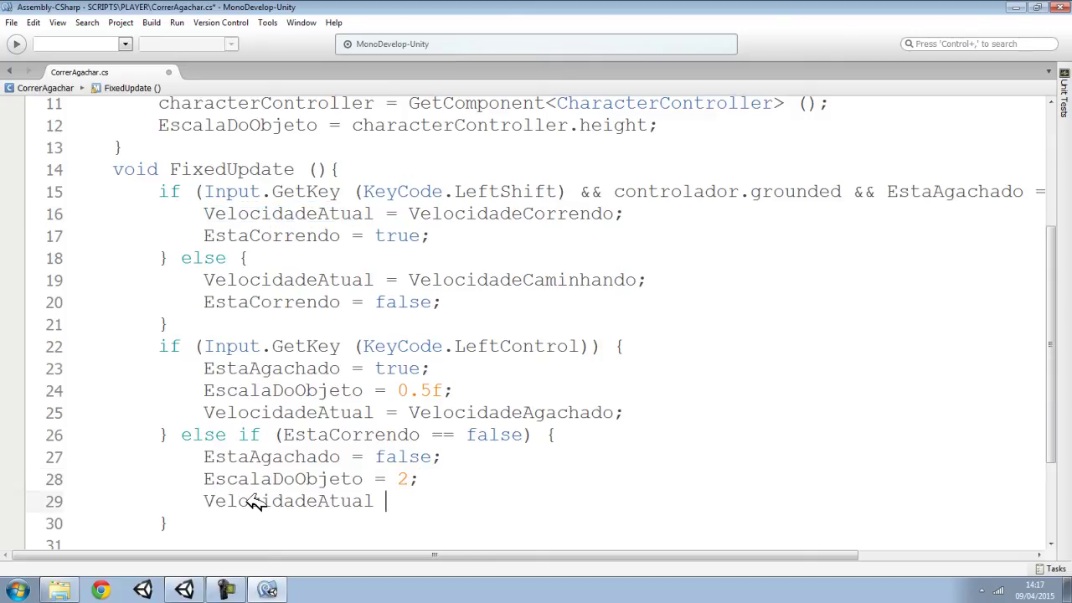
type("=")
scroll(347, 458, "up", 3)
double_click(659, 154)
double_click(442, 154)
key("ctrl+c")
scroll(430, 394, "down", 4)
scroll(430, 395, "down", 1)
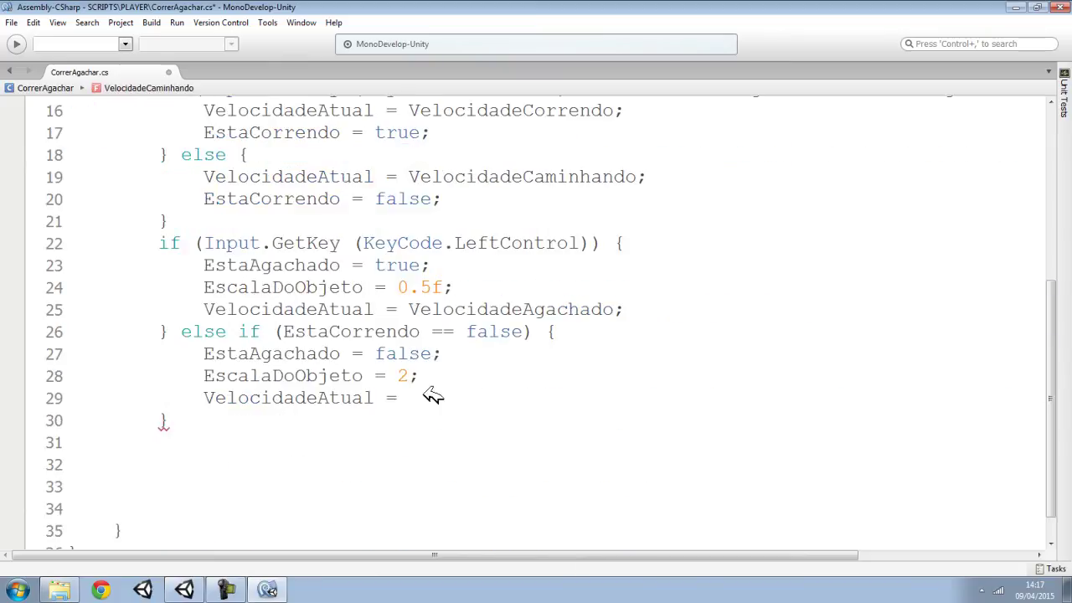
left_click(431, 398)
key("ctrl+v")
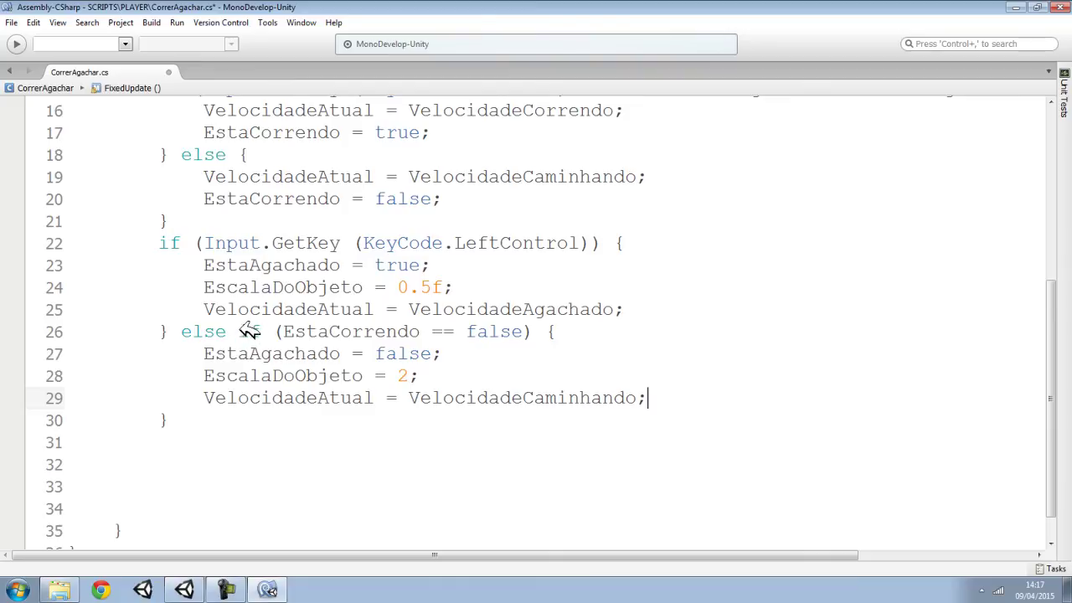
Review the EstaCorrendo == false condition and its three statements, ending on empty line 31.
left_click_drag(239, 331, 544, 333)
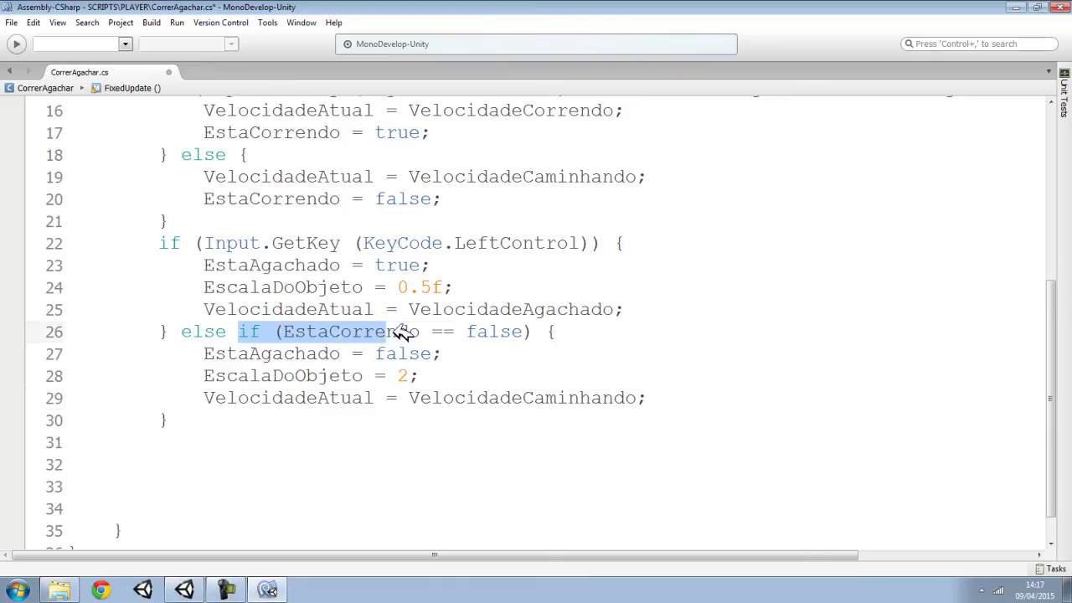
left_click(227, 330)
left_click_drag(707, 398, 204, 354)
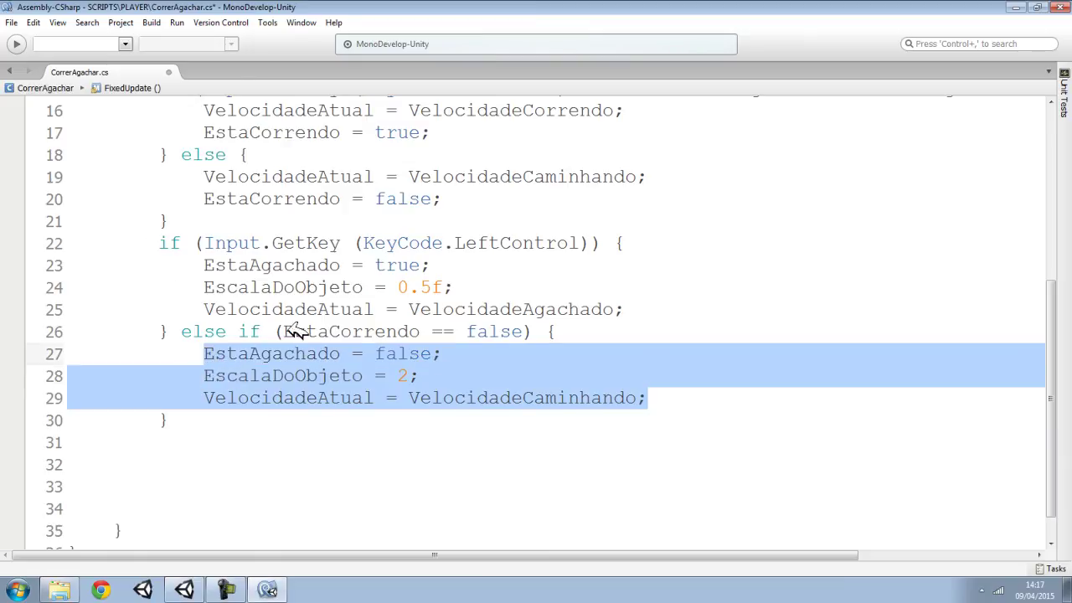
scroll(251, 246, "up", 2)
scroll(260, 251, "down", 3)
left_click(205, 381)
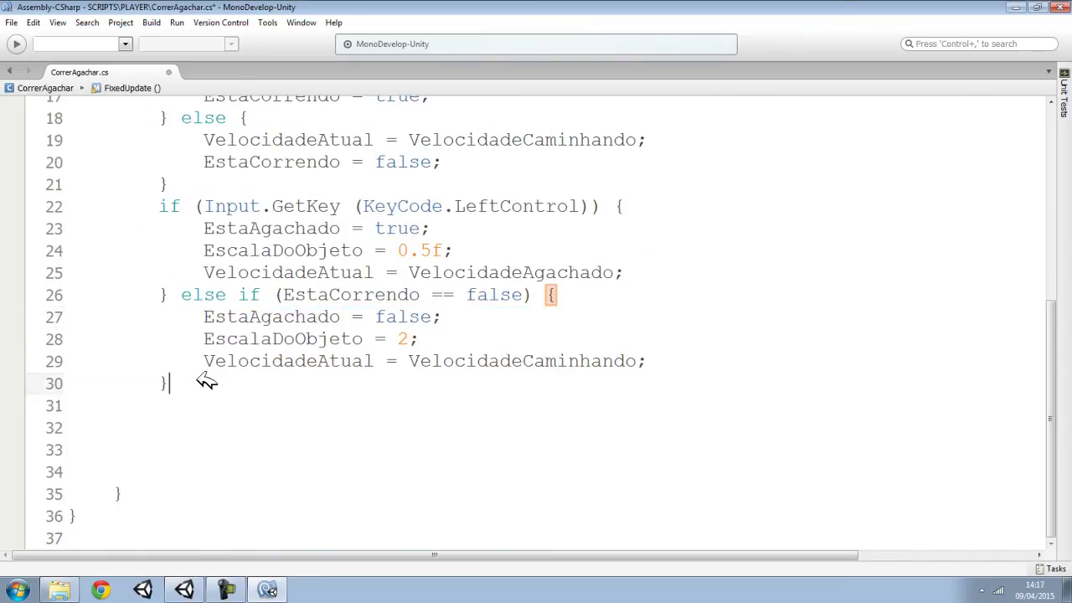
left_click(212, 412)
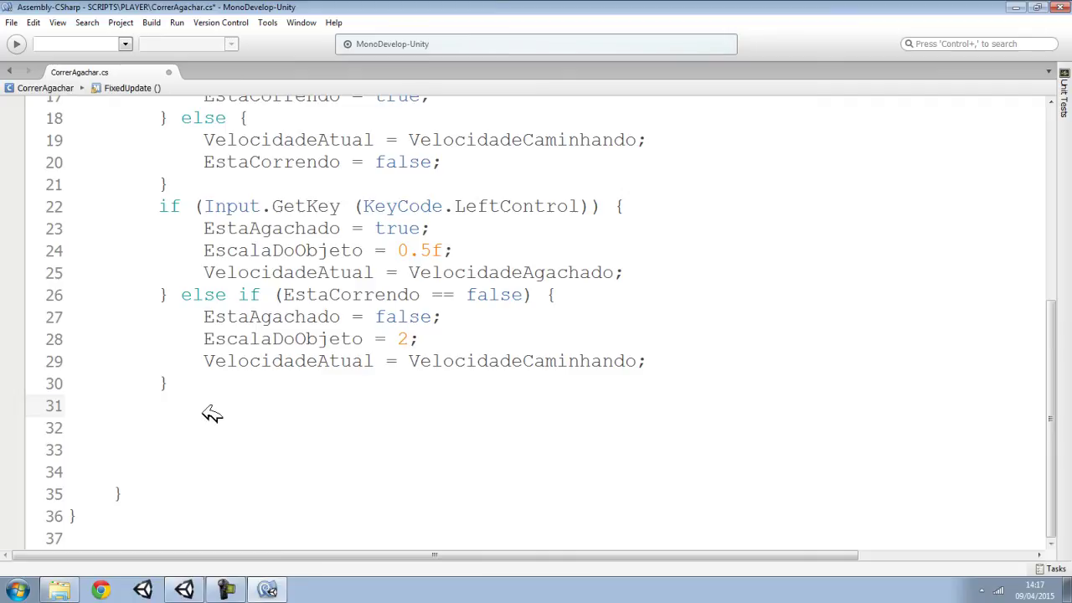
Save the script and start line 31 with controlador.movement.maxForwardSpeed from autocomplete.
key("ctrl+s")
scroll(375, 410, "up", 3)
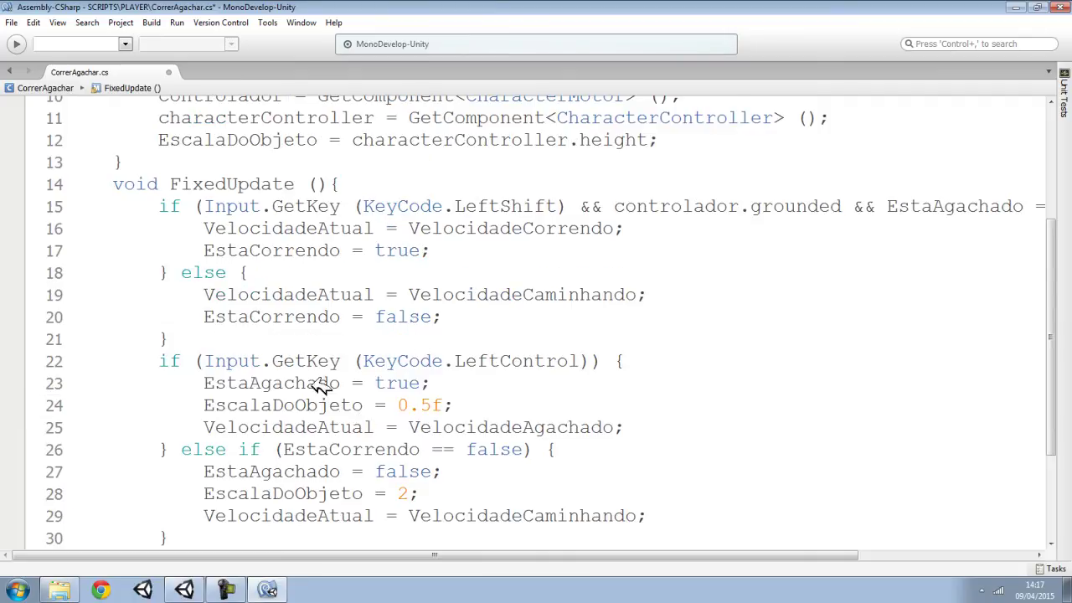
scroll(452, 433, "up", 3)
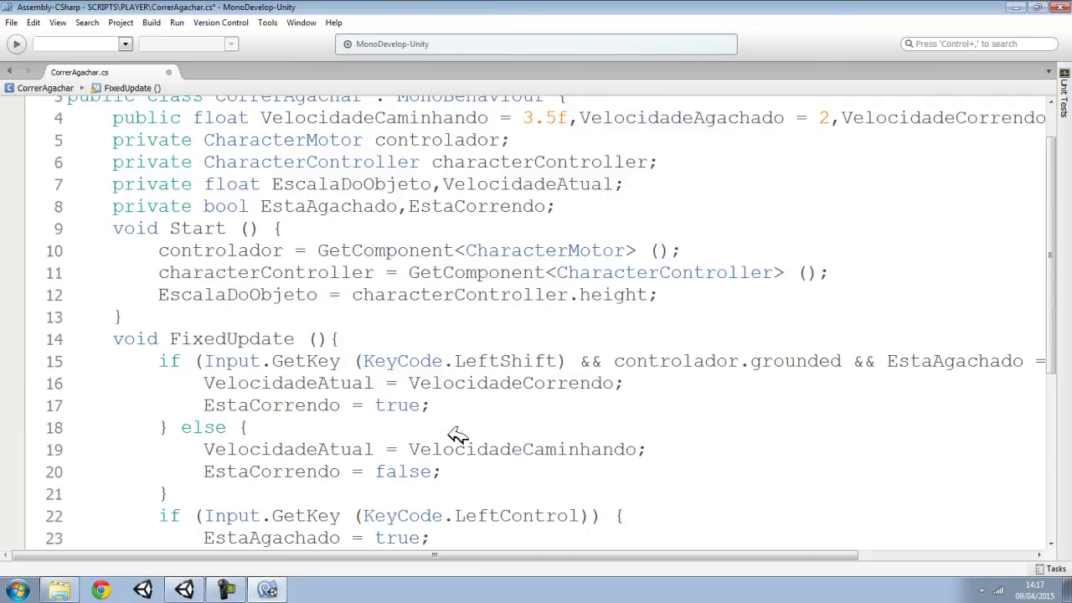
left_click(226, 253)
scroll(251, 352, "down", 2)
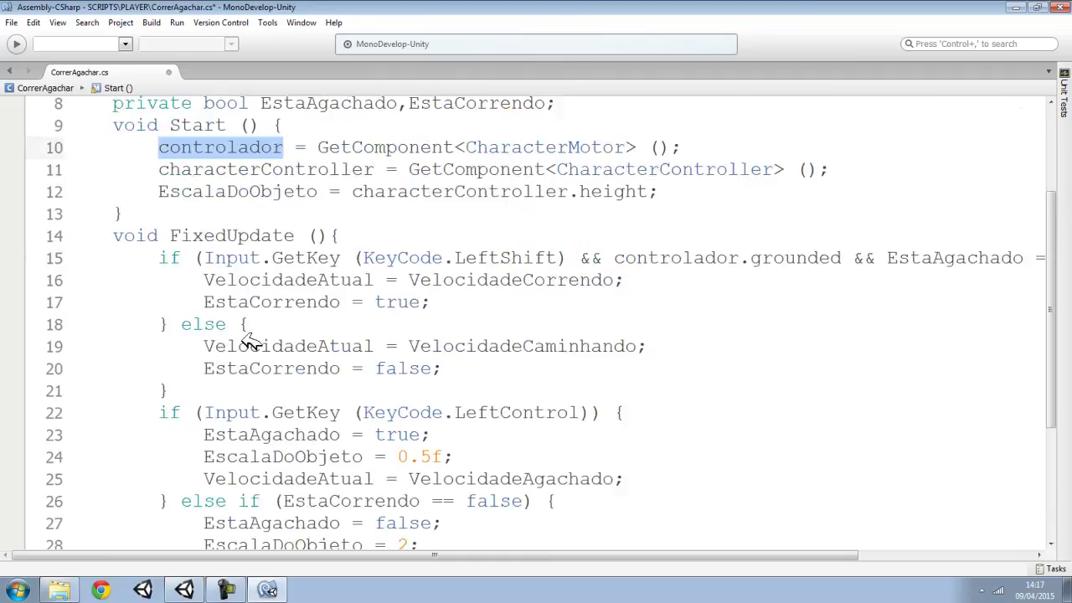
scroll(171, 467, "down", 3)
left_click(165, 459)
type("controlador.")
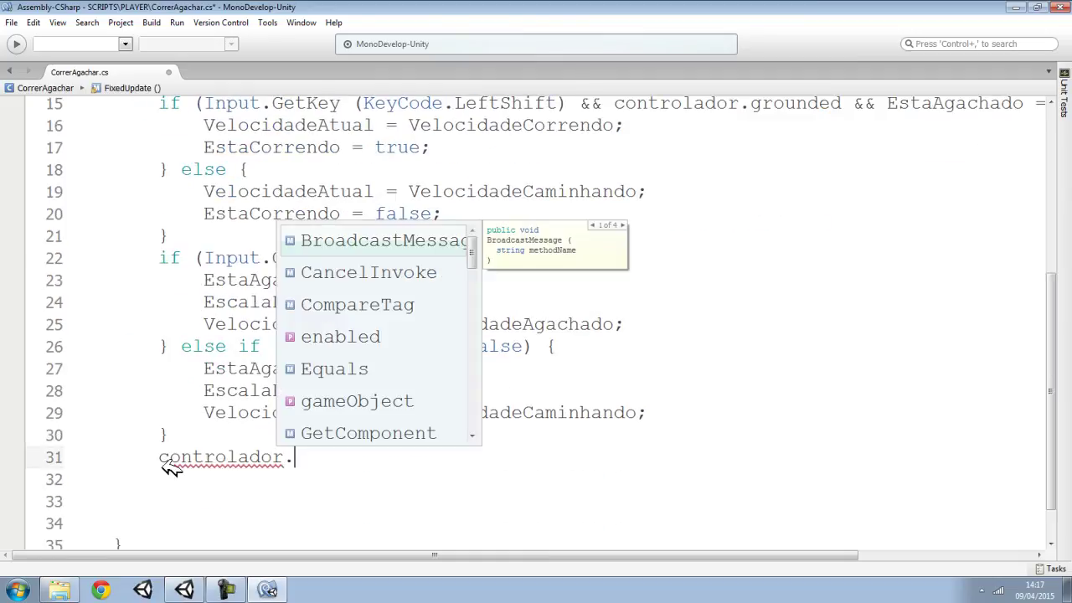
type("movement.")
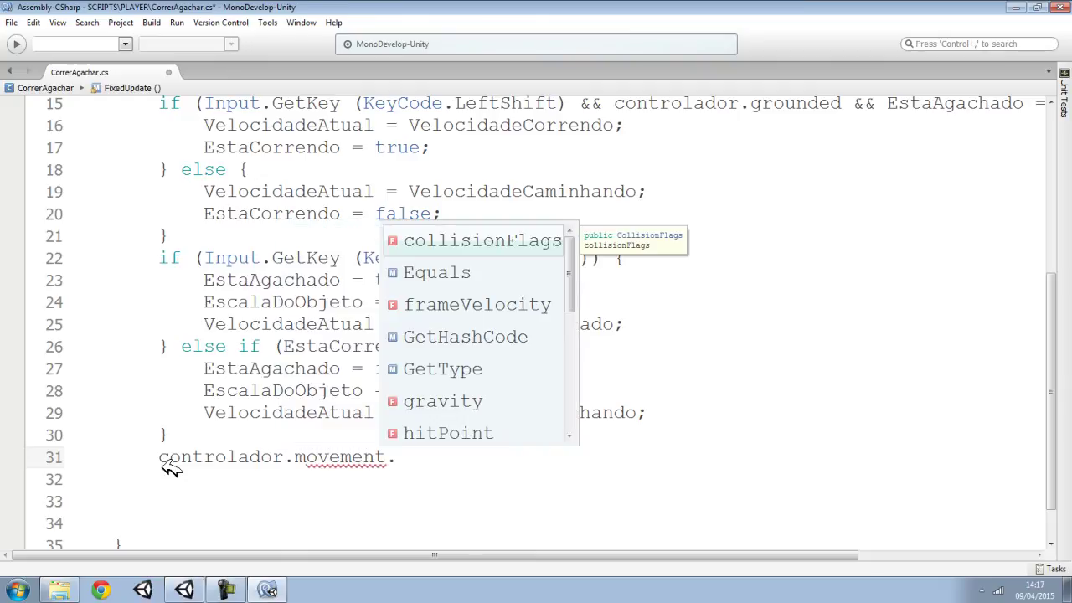
type("maxfo")
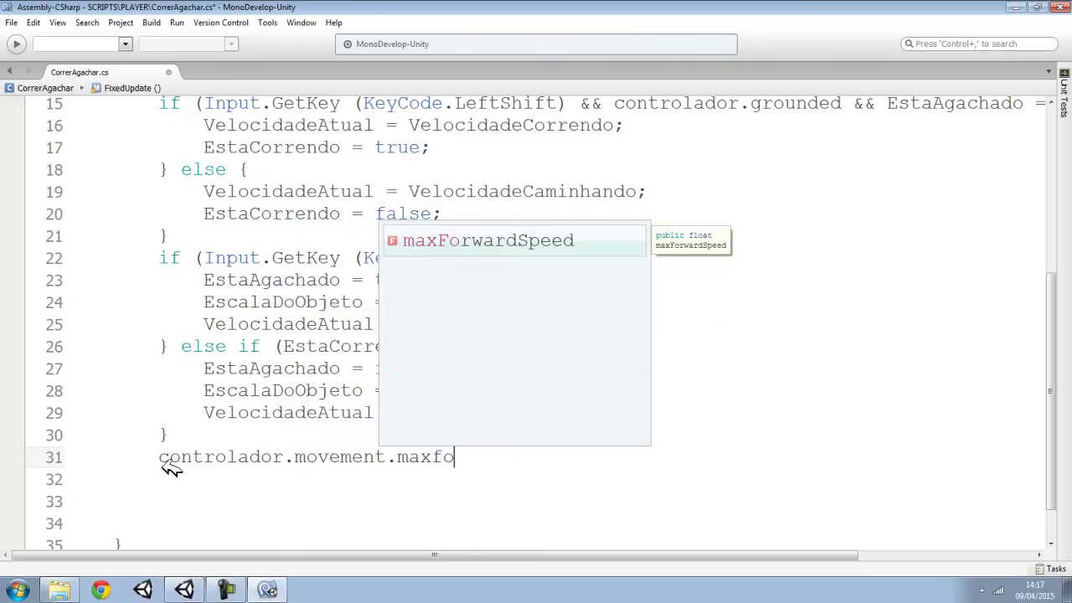
key("Return")
left_click(184, 589)
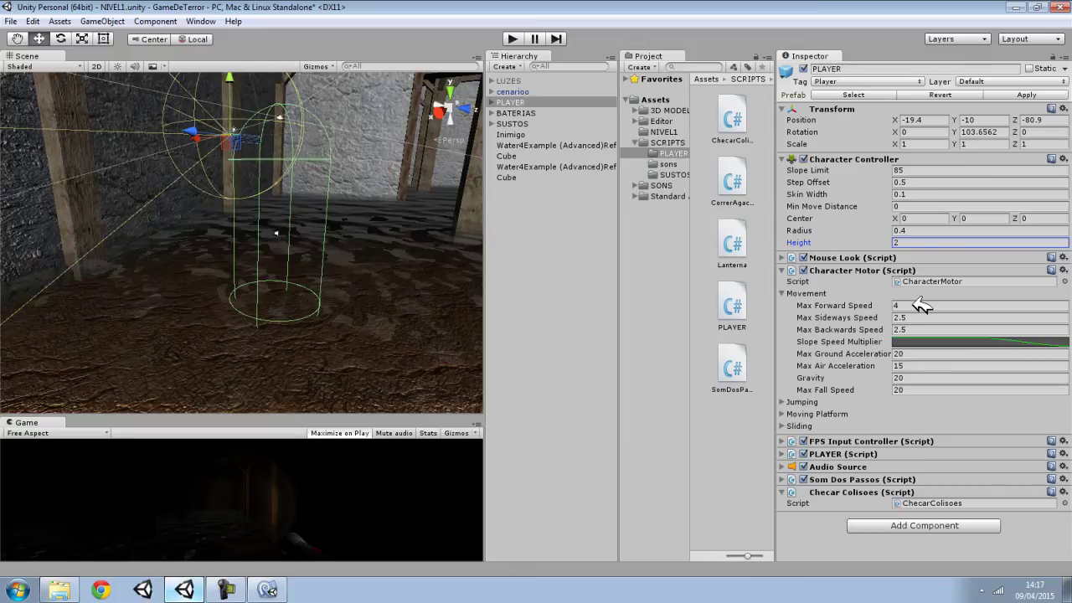
left_click(277, 588)
double_click(299, 411)
left_click(570, 457)
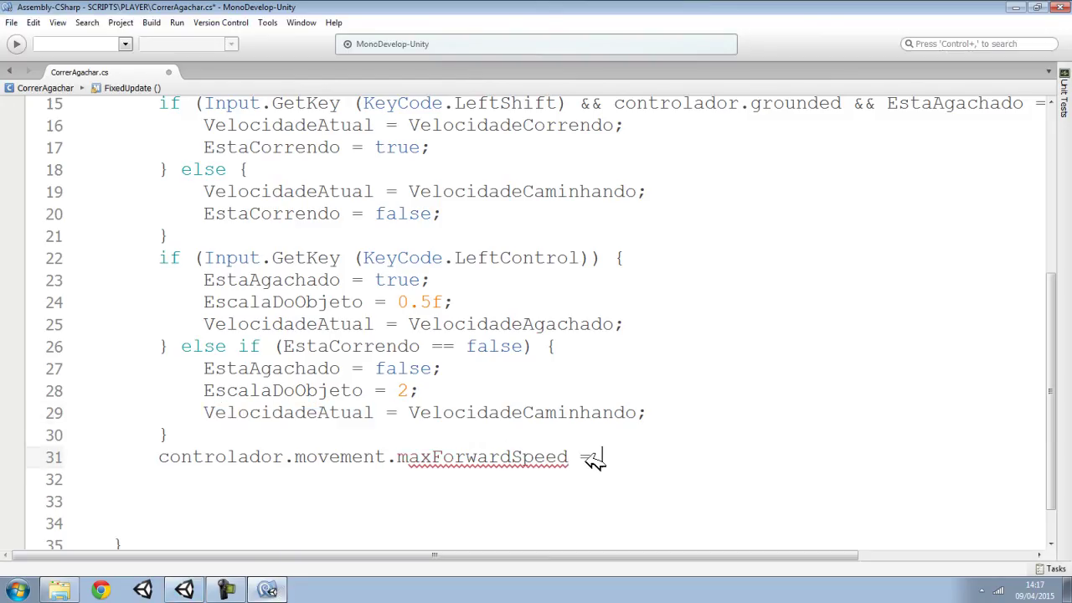
Finish maxForwardSpeed = VelocidadeAtual; and begin line 32 with characterController.height =.
key("ctrl+v")
key("Return")
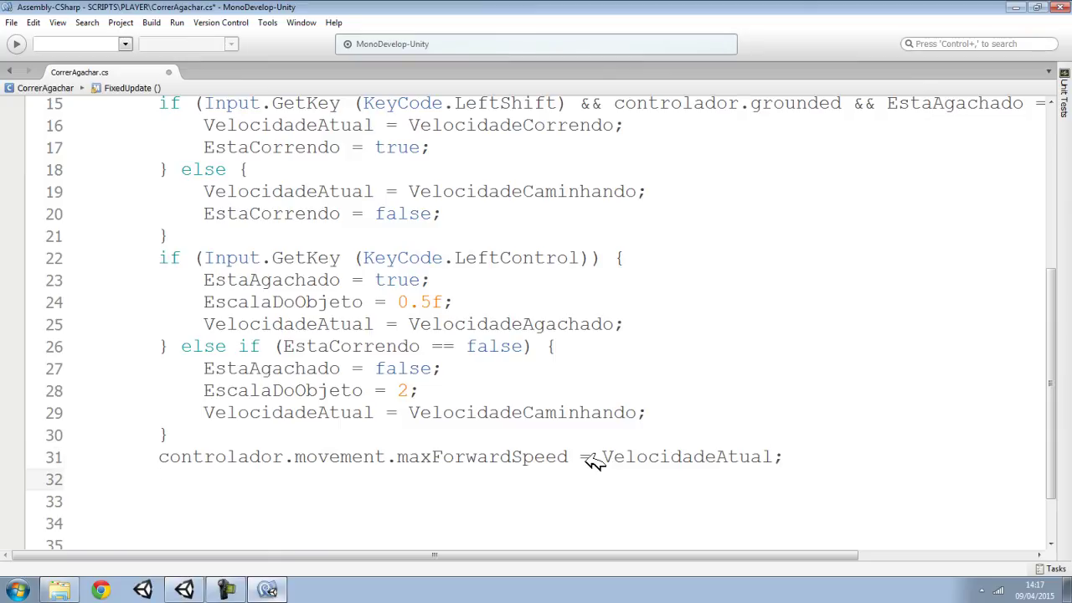
scroll(612, 378, "up", 5)
double_click(310, 324)
key("ctrl+c")
scroll(293, 368, "down", 2, "ctrl")
scroll(235, 435, "down", 2)
key("ctrl+v")
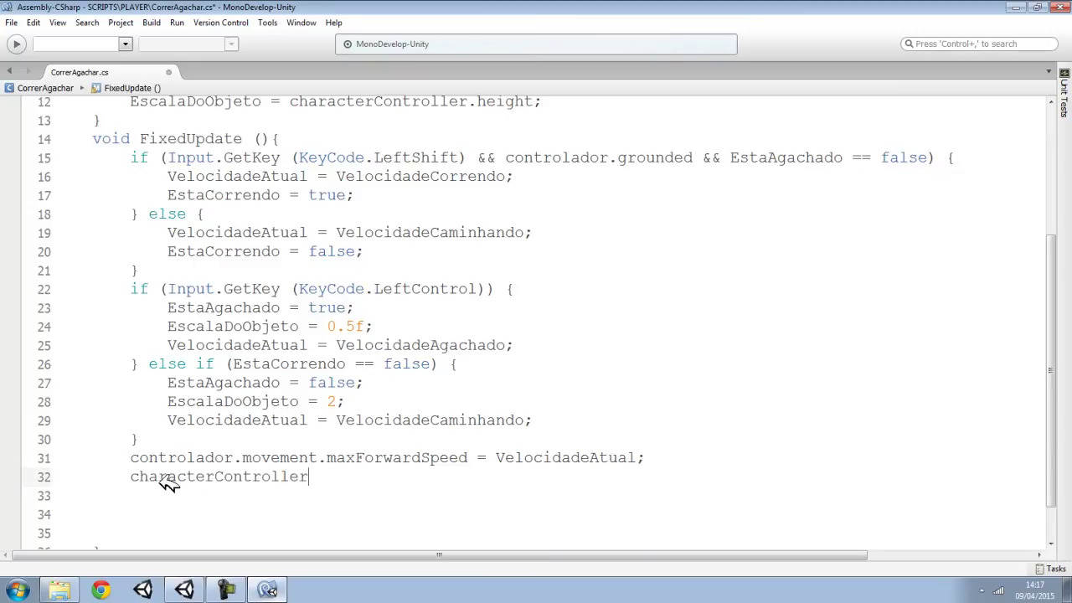
type(".")
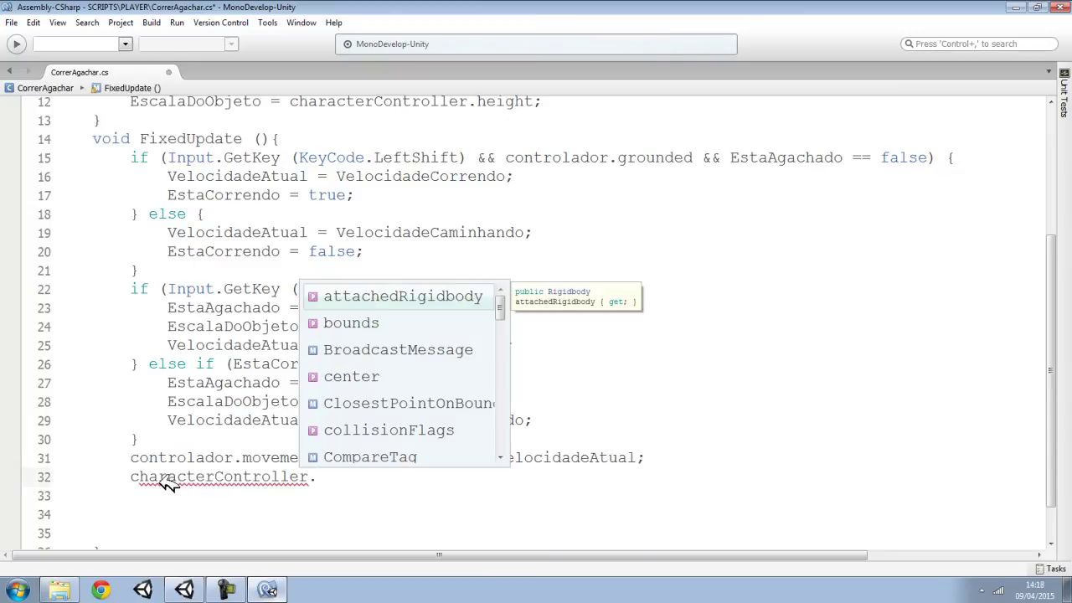
type("he")
key("Return")
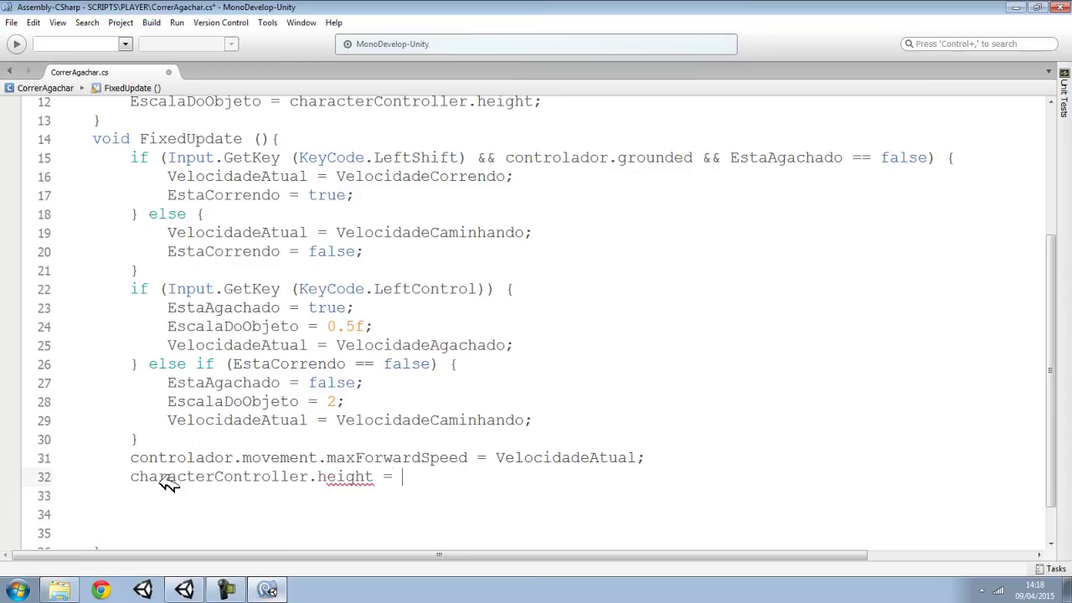
left_click(226, 590)
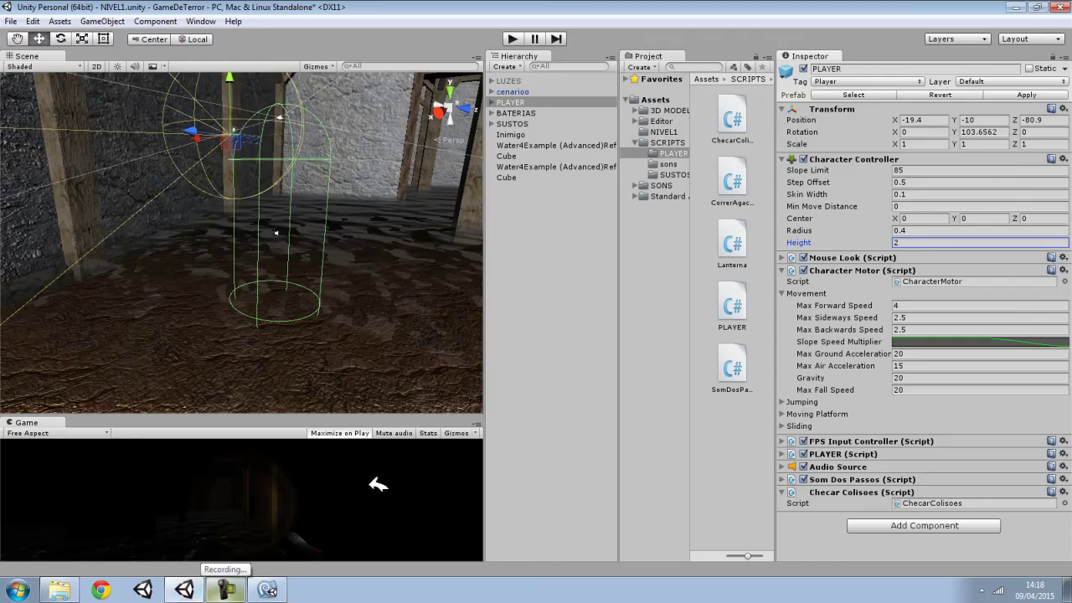
left_click(283, 589)
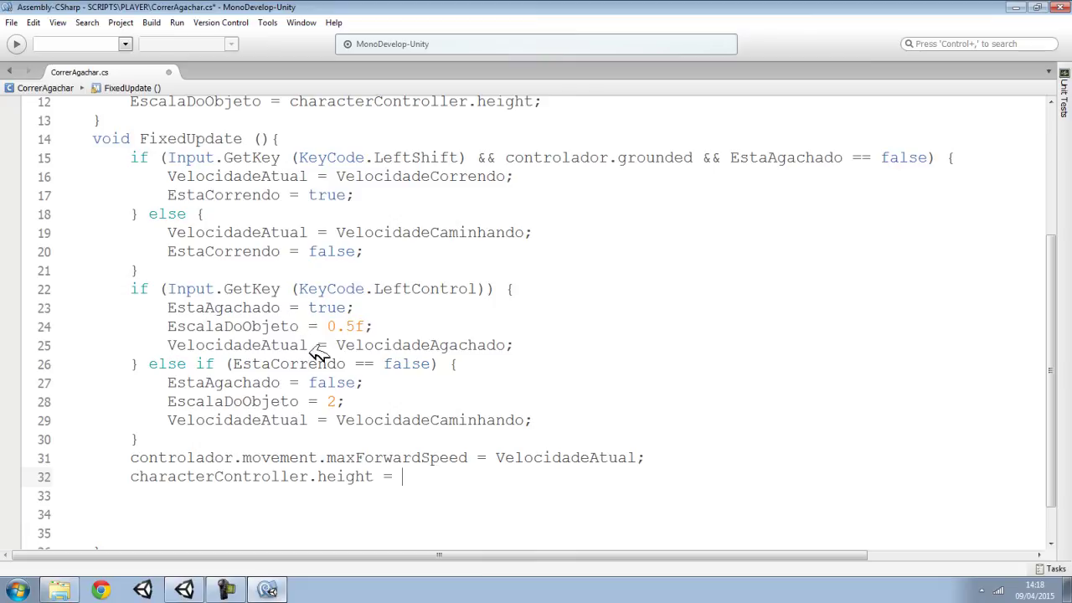
Start a Mathf.Lerp call on line 32 with characterController.height as its start value.
left_click(337, 399)
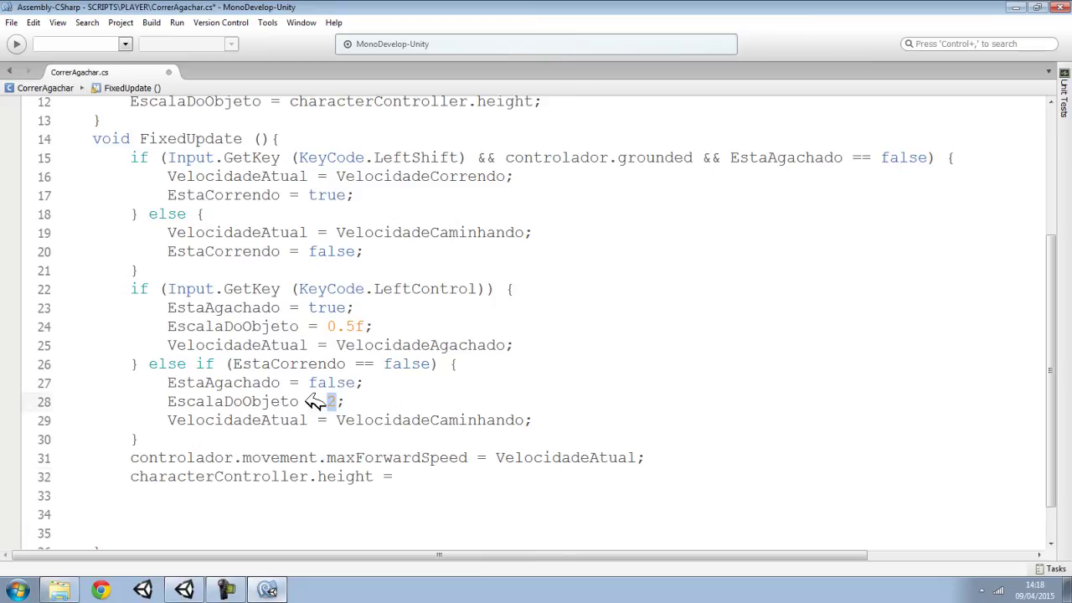
double_click(266, 394)
left_click(423, 478)
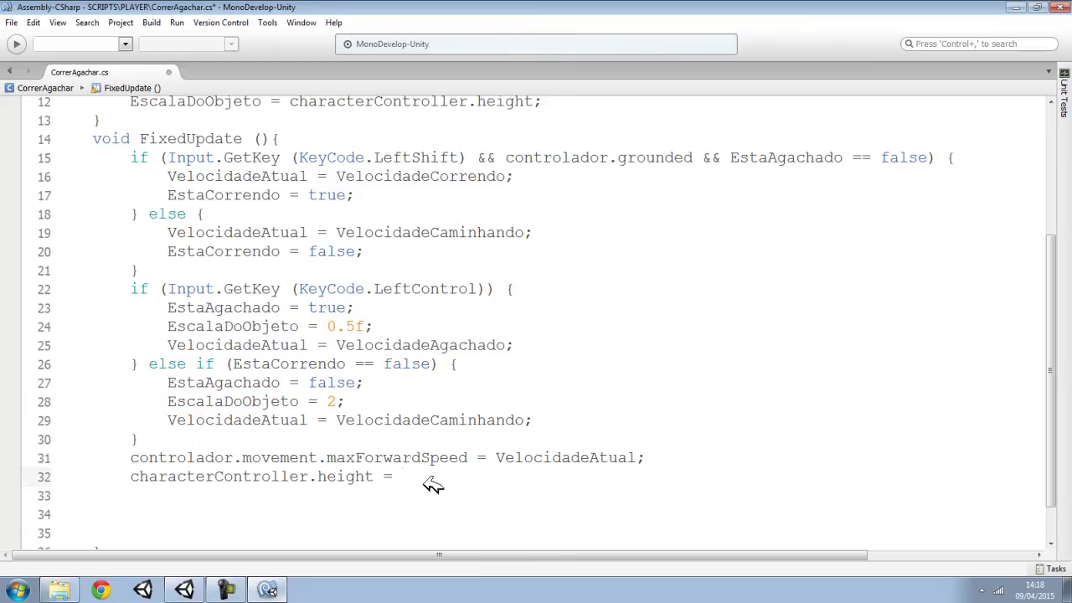
type("Mathf.Le")
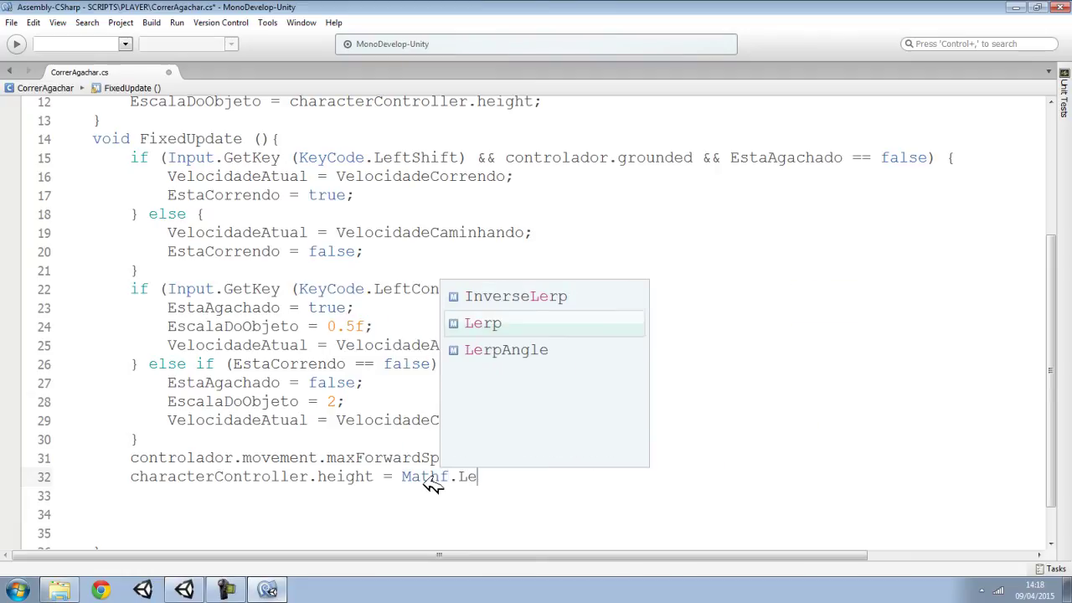
type("rp (")
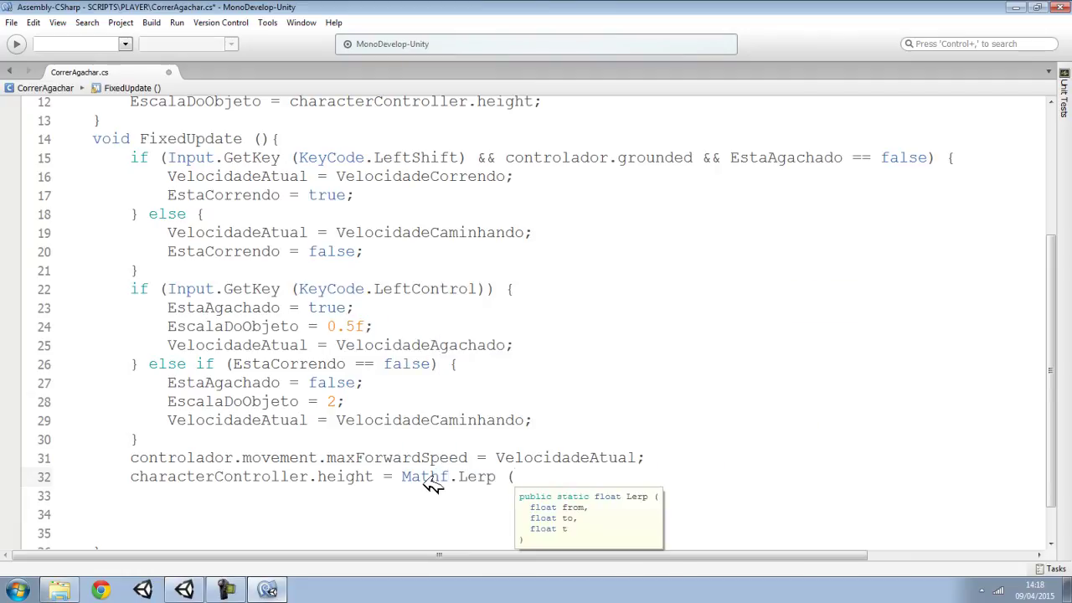
left_click_drag(130, 477, 413, 474)
left_click(519, 477)
key("ctrl+v")
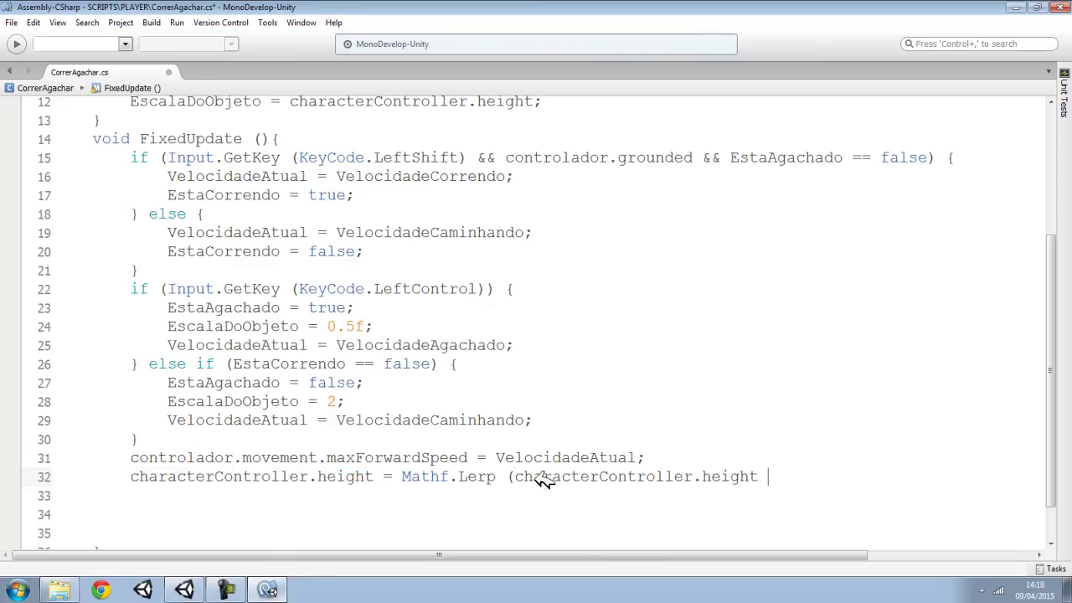
type(",")
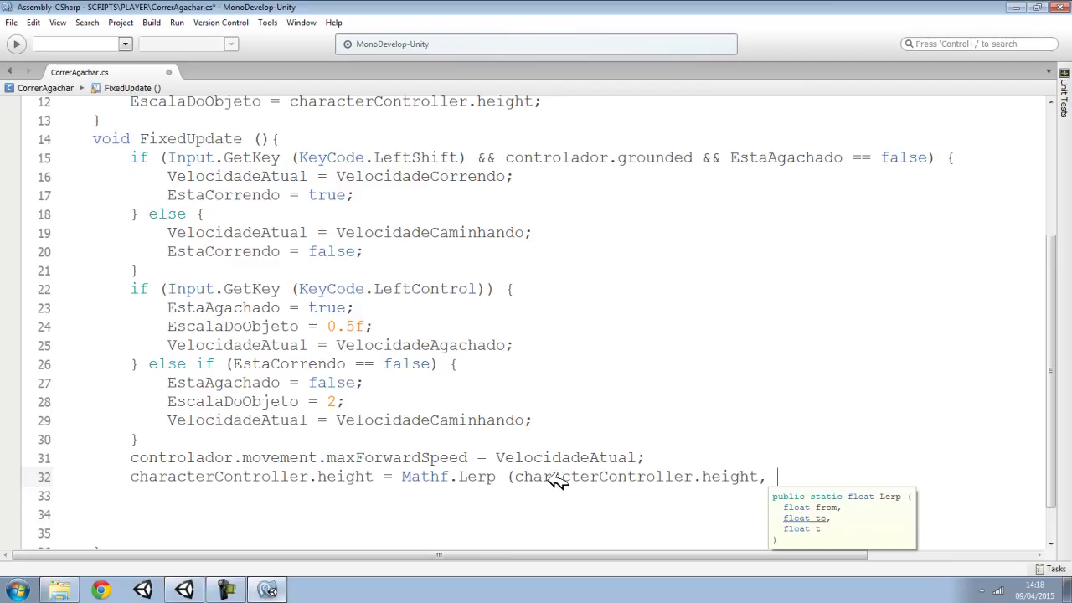
Add EscalaDoObjeto as the Lerp target and 3 * Time.deltaTime as the rate, closing the statement.
double_click(219, 403)
left_click(791, 490)
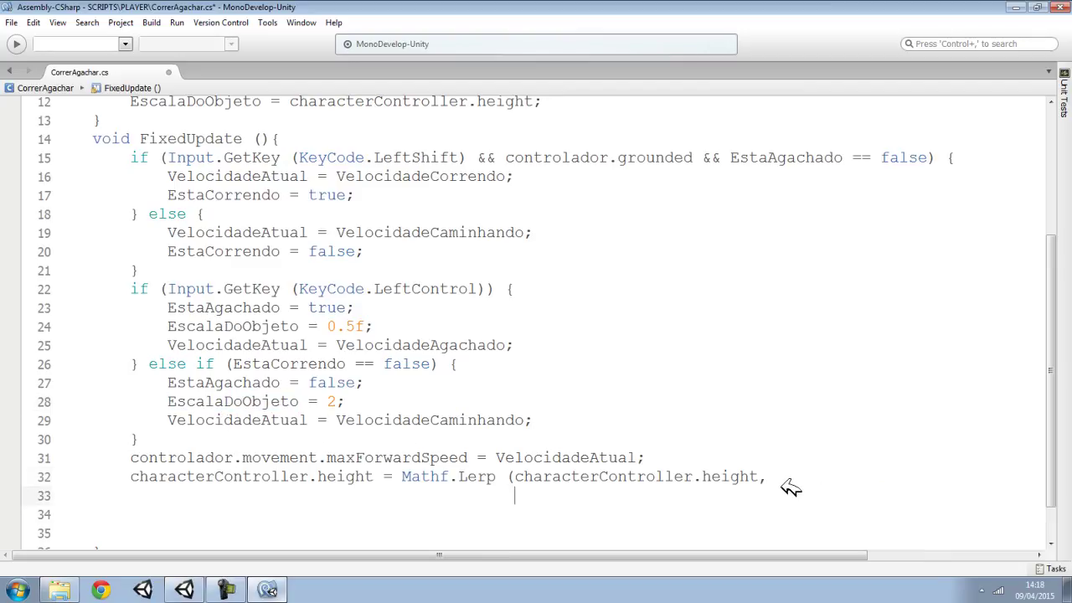
key("ctrl+v")
key("ctrl+z")
key("ctrl+v")
key("ctrl+z")
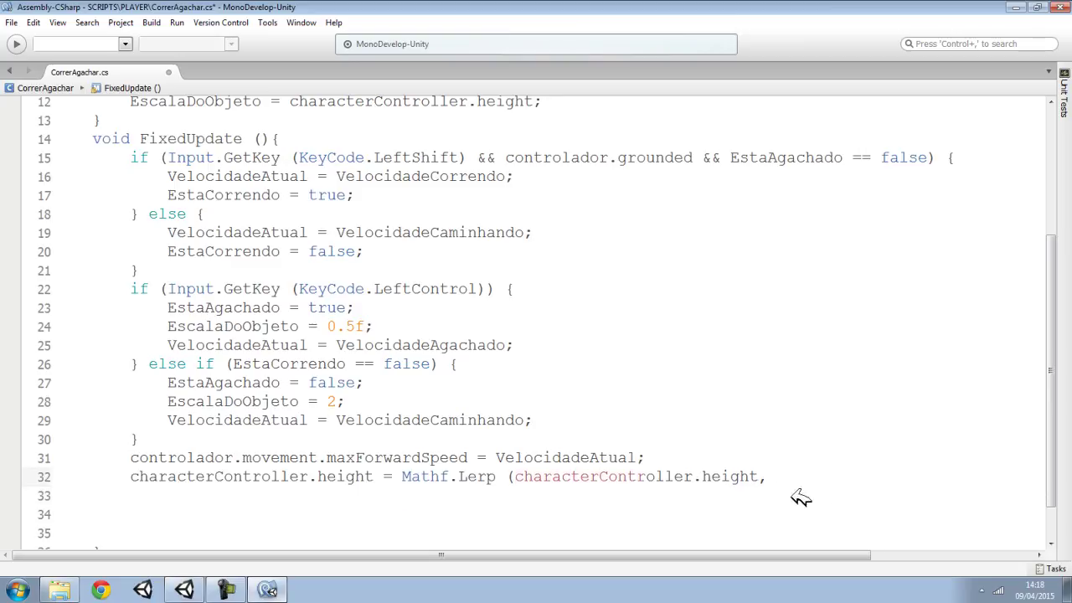
double_click(251, 384)
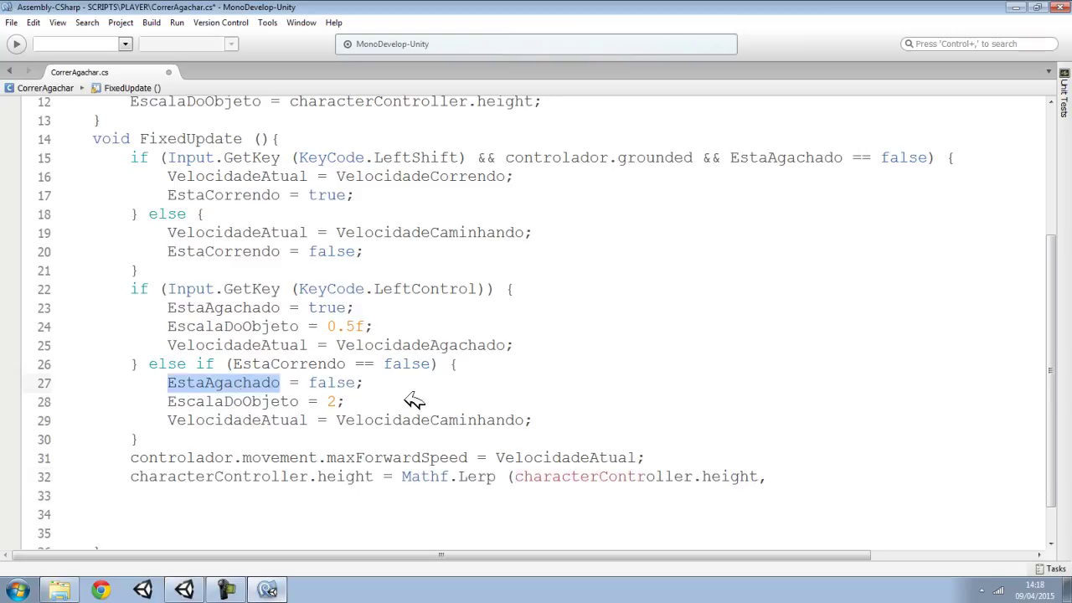
double_click(242, 401)
left_click(810, 476)
key("ctrl+v")
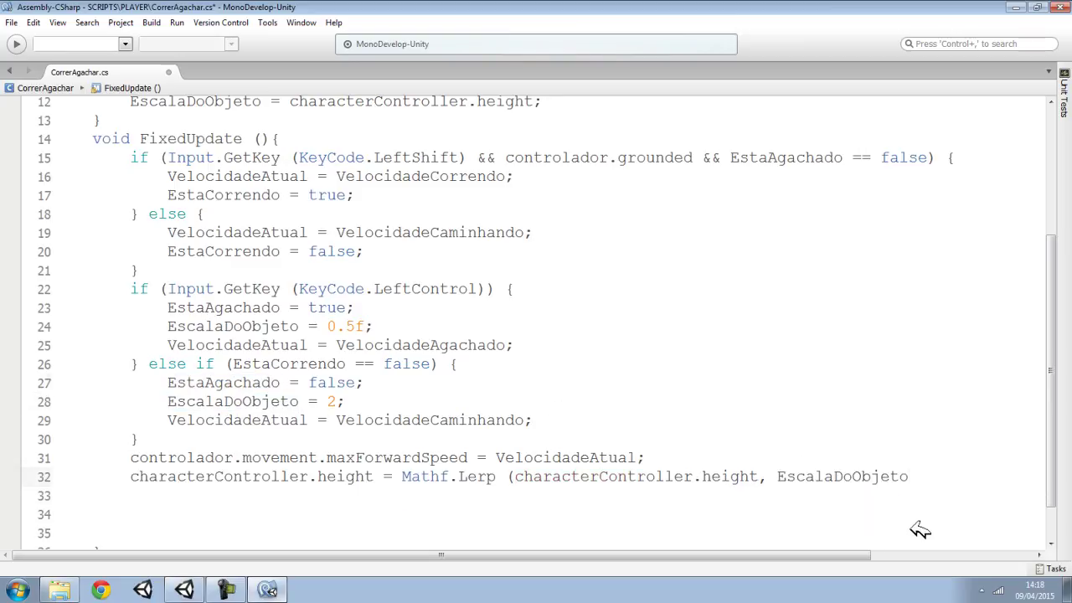
type(" , 3*")
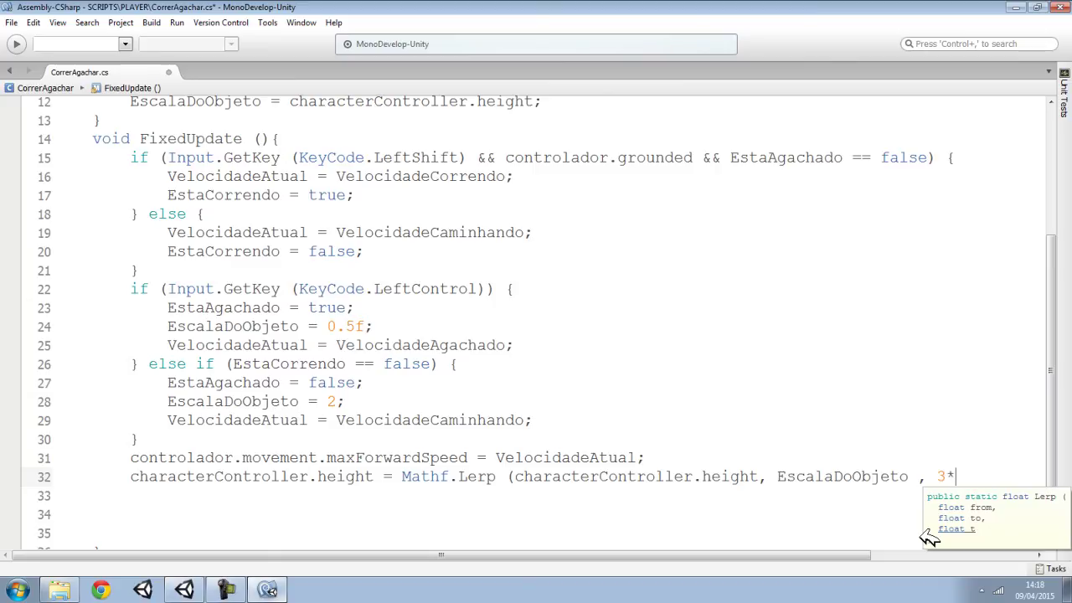
type("Time.delta")
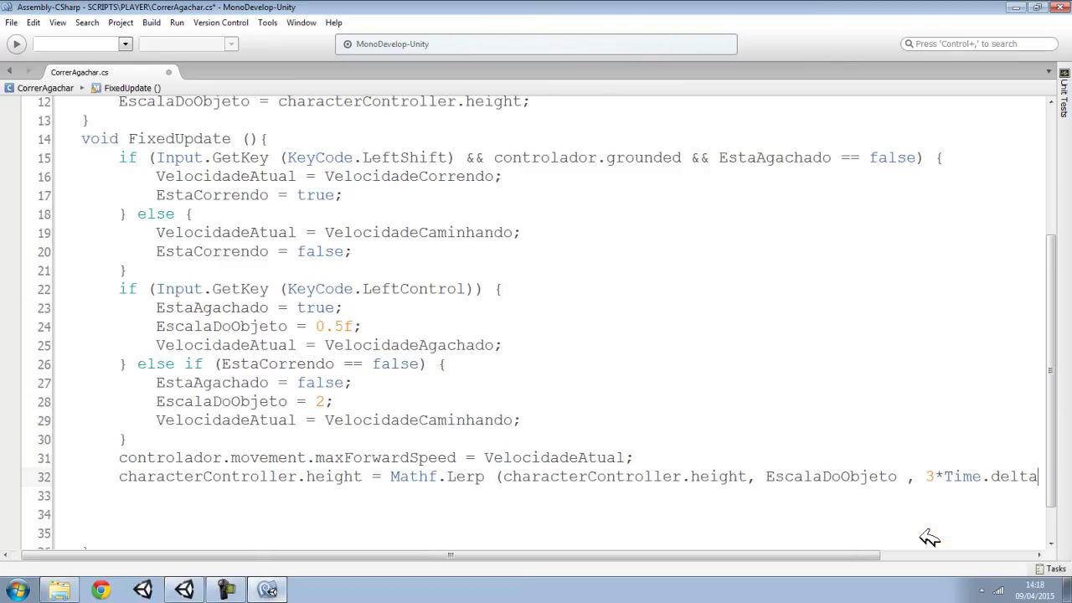
type("Tim")
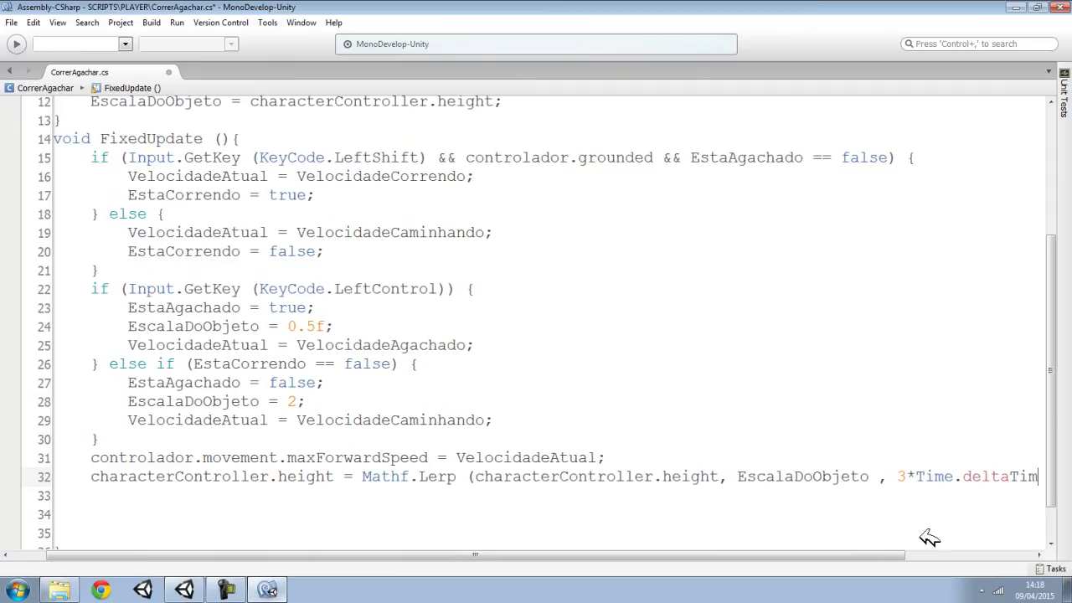
type("e)")
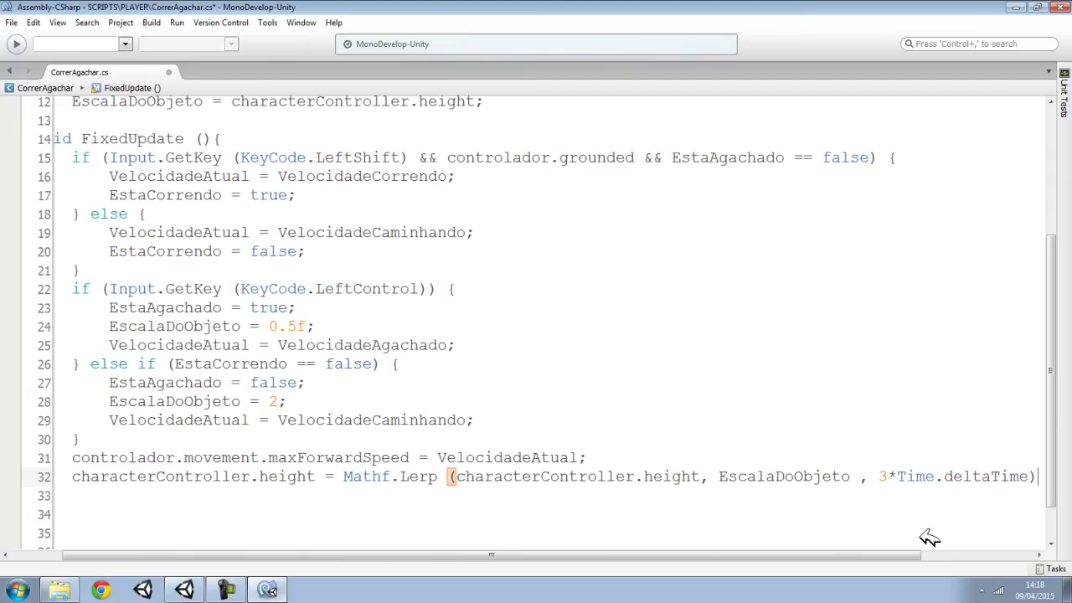
type(";")
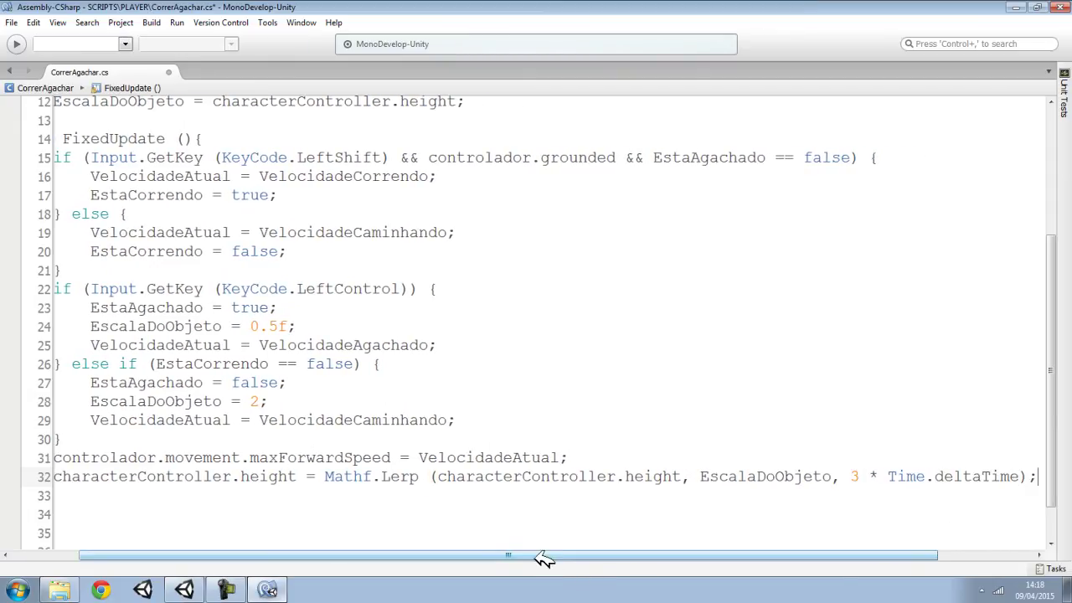
Delete the blank lines below the Lerp line and save CorrerAgachar.cs.
left_click_drag(545, 559, 410, 559)
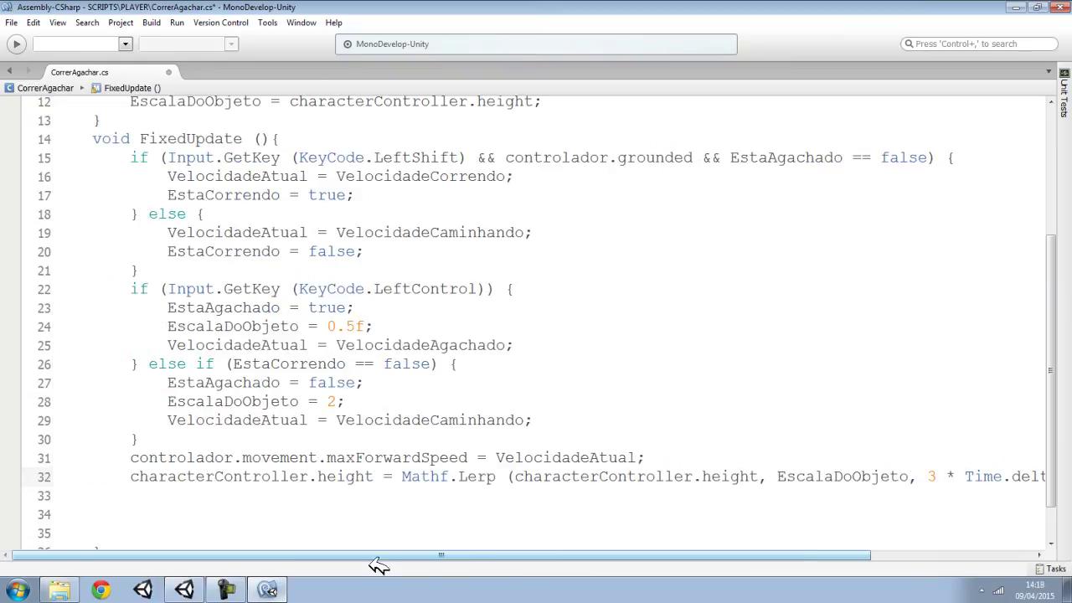
scroll(188, 485, "down", 1)
left_click(159, 446)
left_click(99, 484)
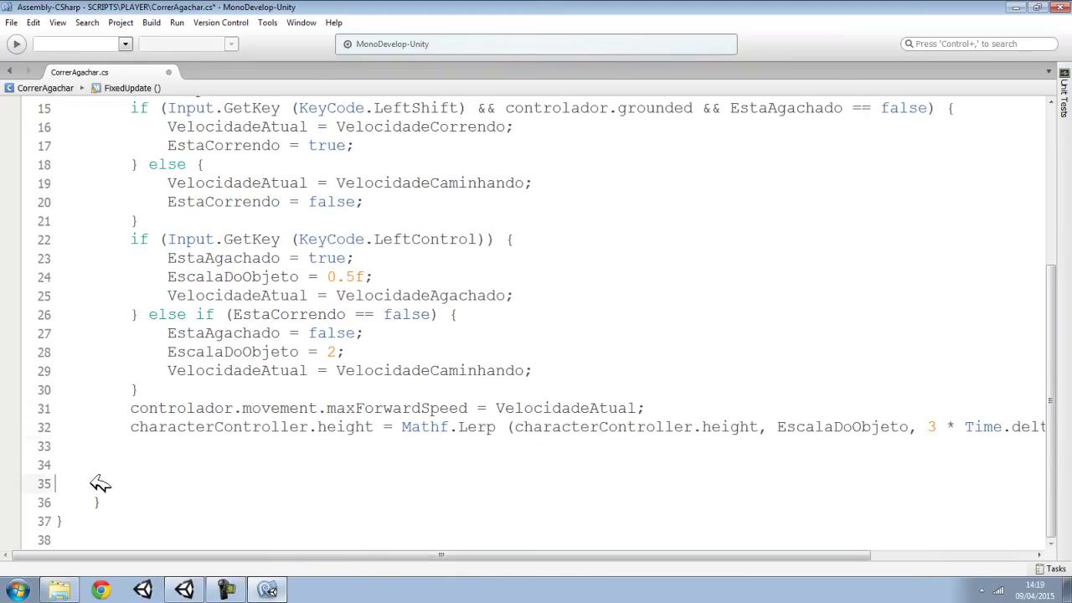
left_click_drag(99, 484, 46, 453)
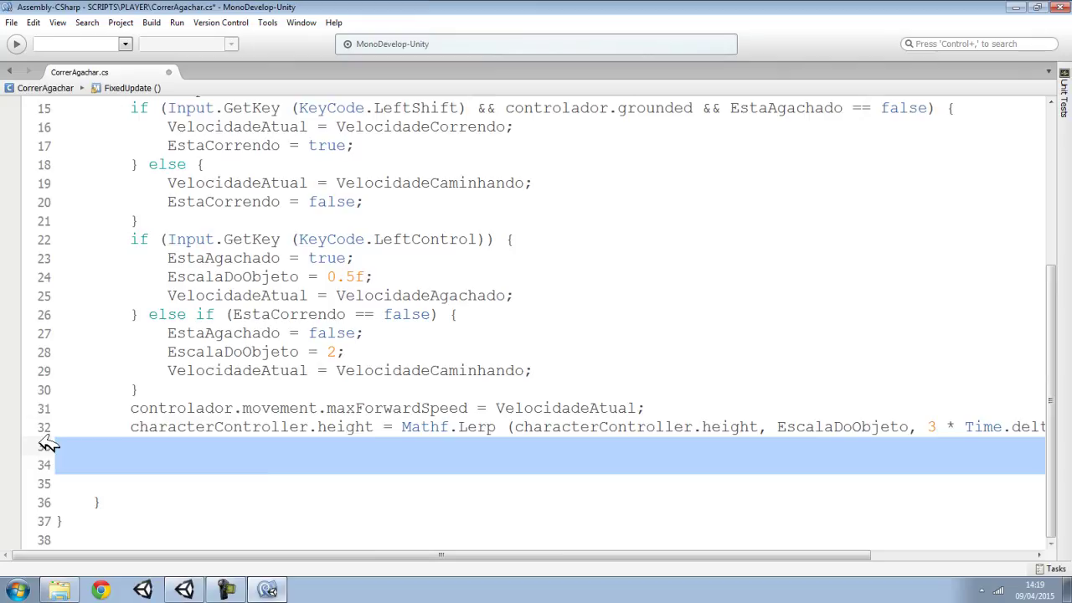
key("BackSpace")
key("BackSpace")
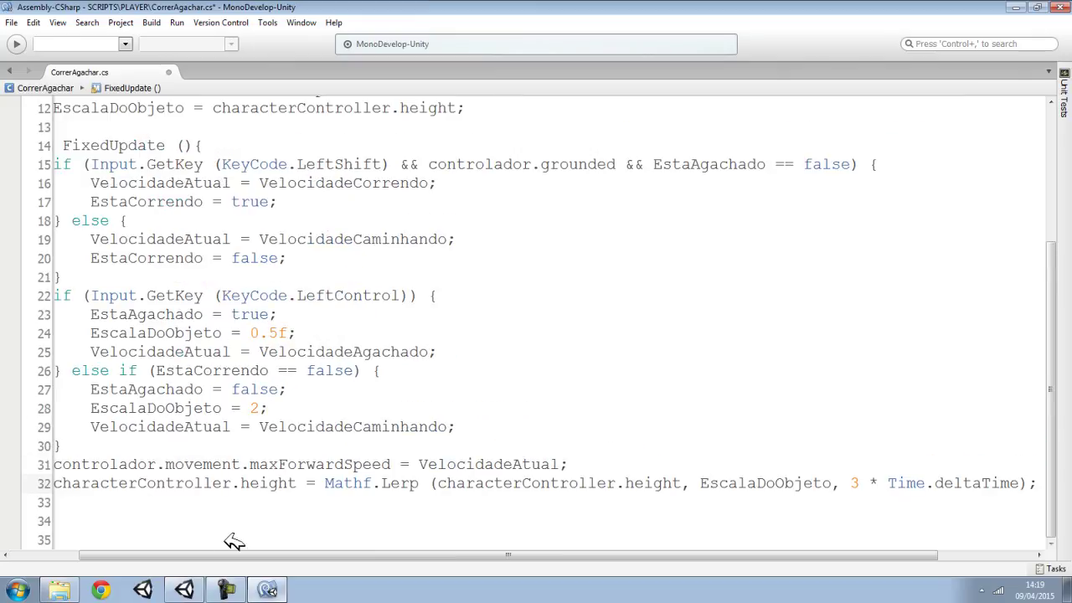
left_click_drag(216, 554, 137, 555)
scroll(276, 452, "down", 3, "ctrl")
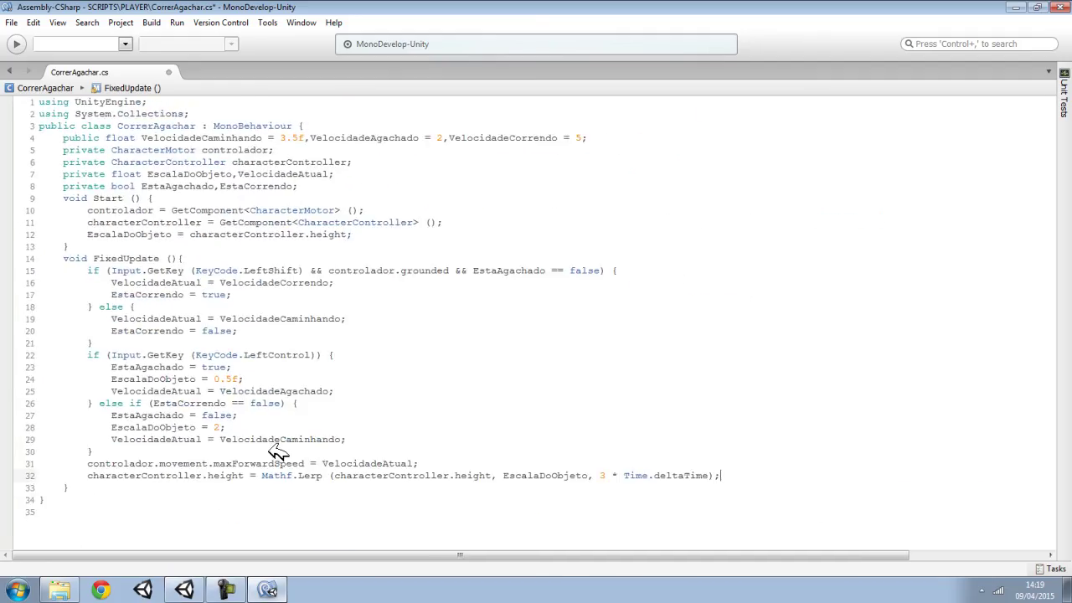
left_click(11, 22)
left_click(67, 74)
Attach the CorrerAgachar script to the PLAYER object in Unity.
left_click(188, 588)
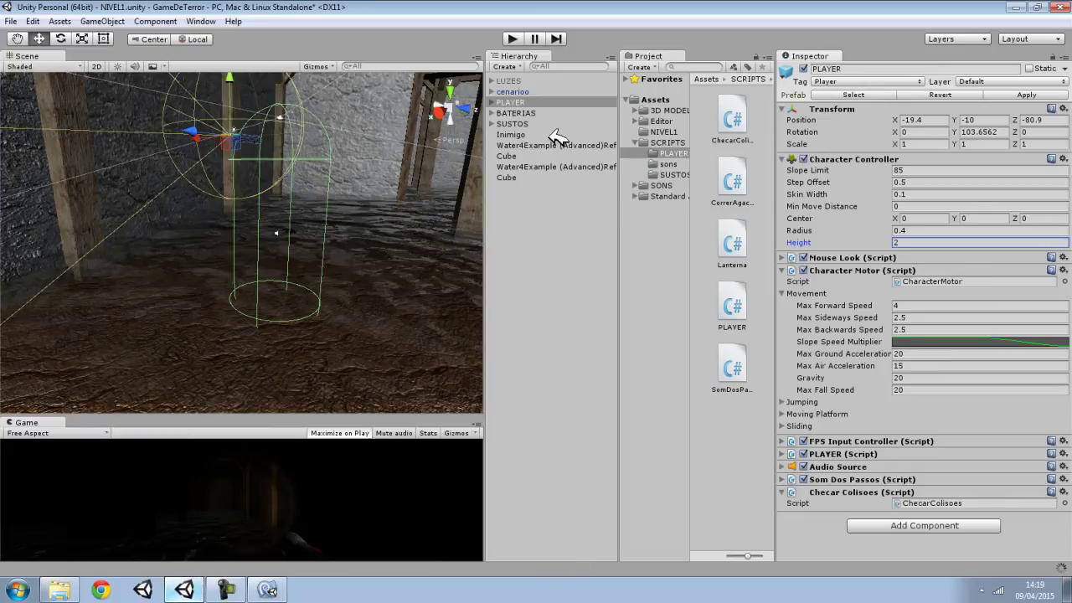
left_click(512, 102)
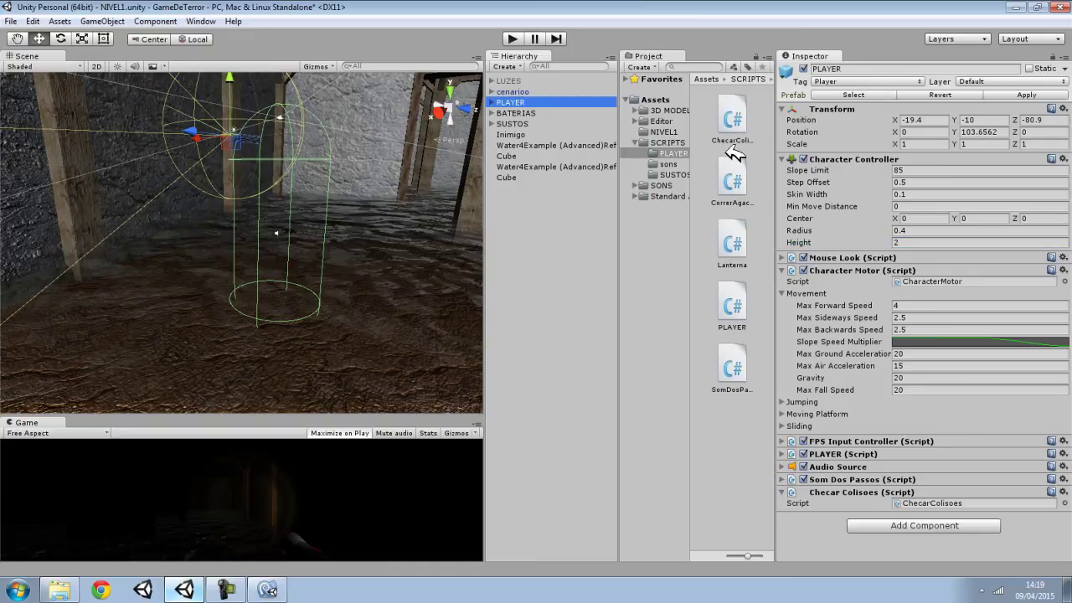
left_click_drag(734, 179, 536, 102)
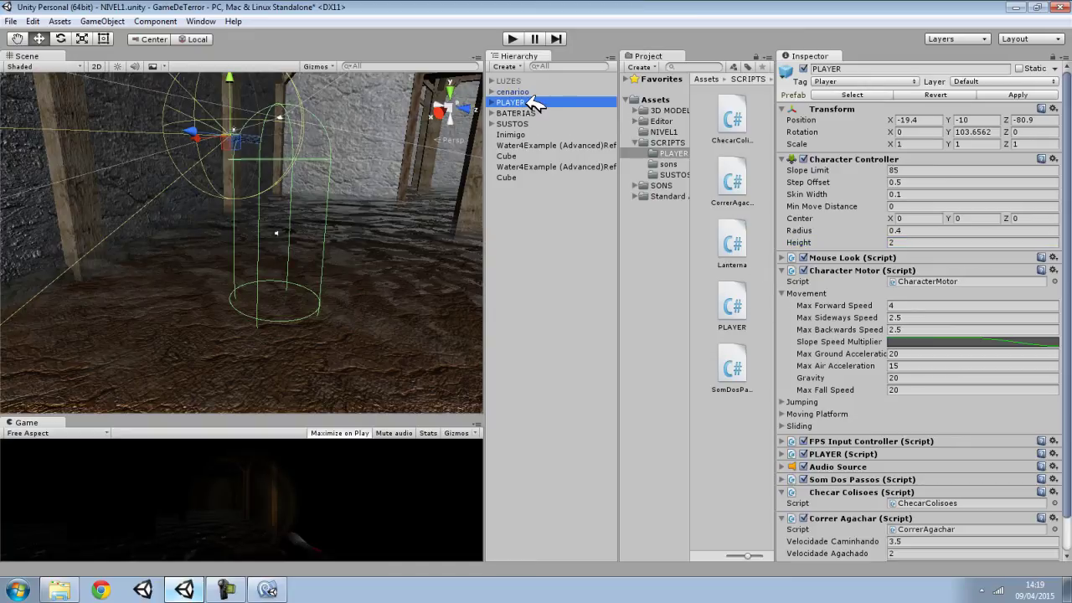
Compare the 3.5/2/5 speed values with the code, then enlarge the Game view.
left_click(921, 503)
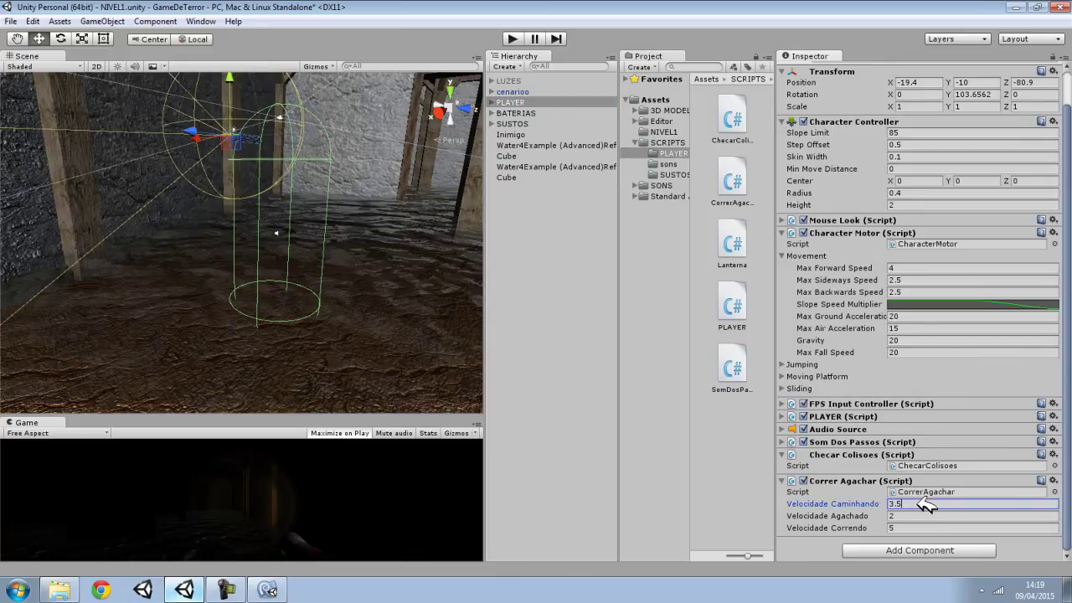
left_click(185, 586)
left_click_drag(275, 137, 633, 134)
left_click(182, 588)
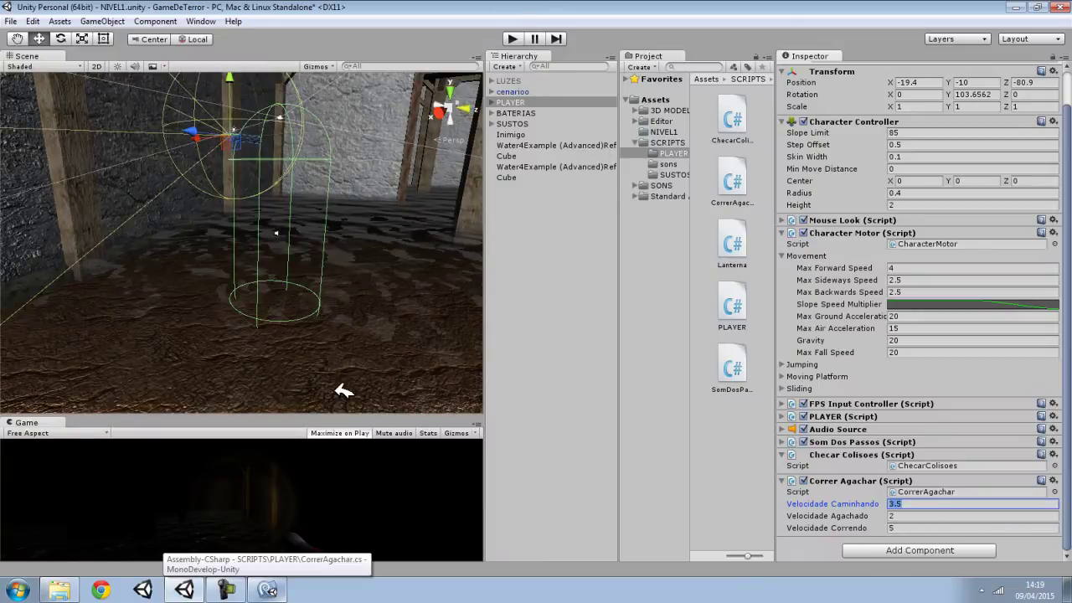
left_click_drag(376, 417, 482, 86)
left_click_drag(502, 240, 887, 251)
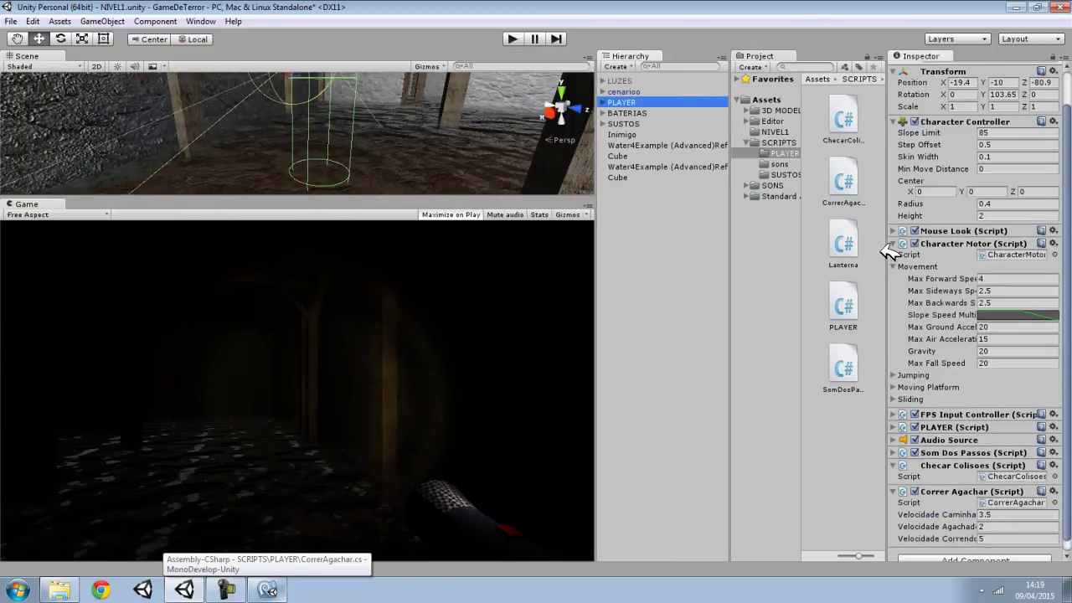
Play the game, turn on the flashlight and walk through the timber corridor to the brick corridor.
left_click(513, 39)
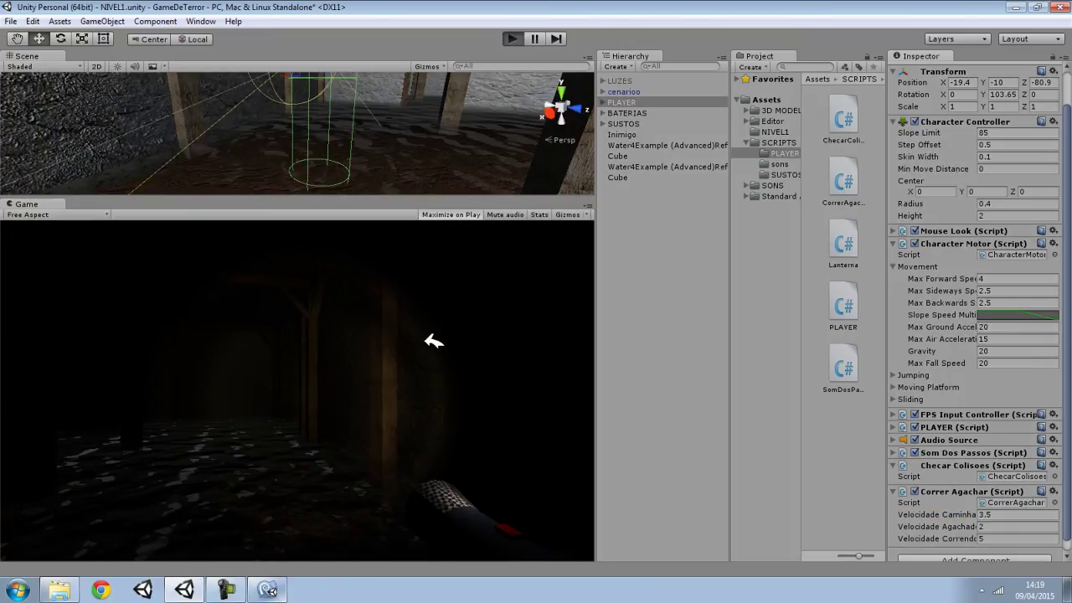
key("f")
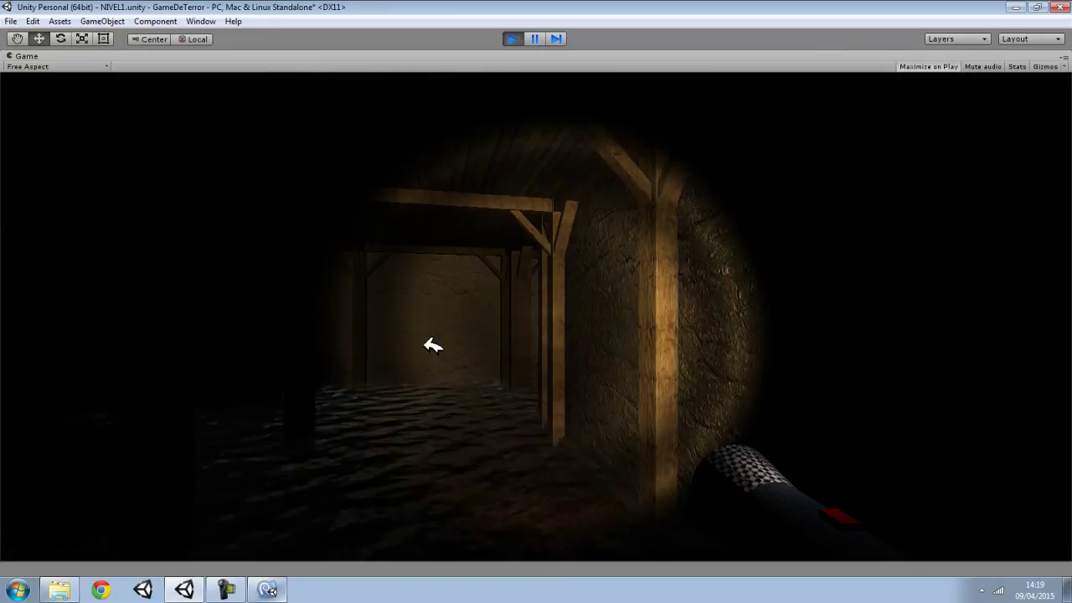
key("w")
key("w")
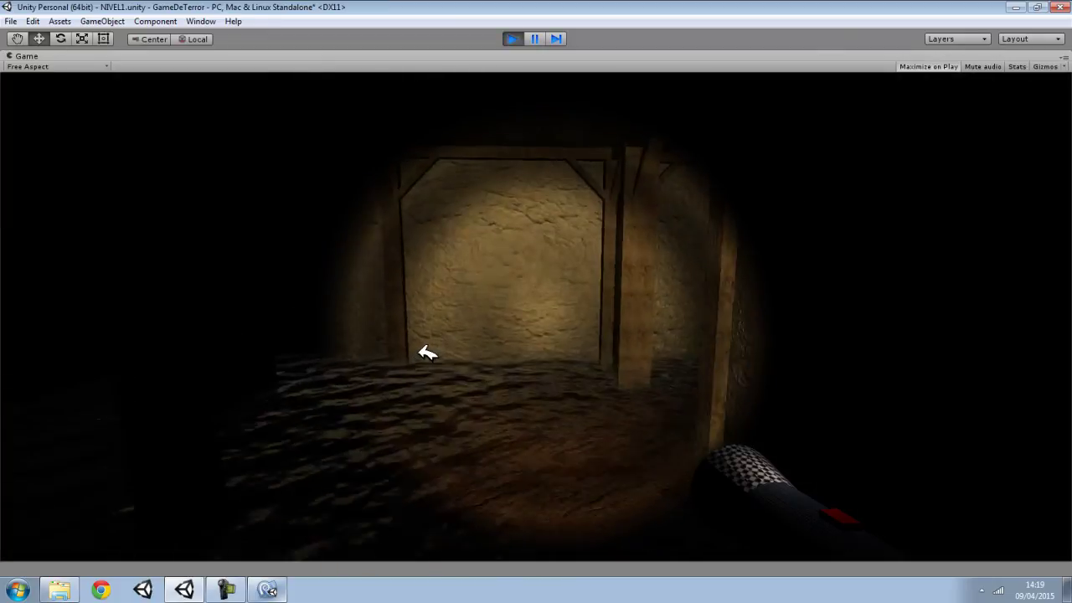
key("w")
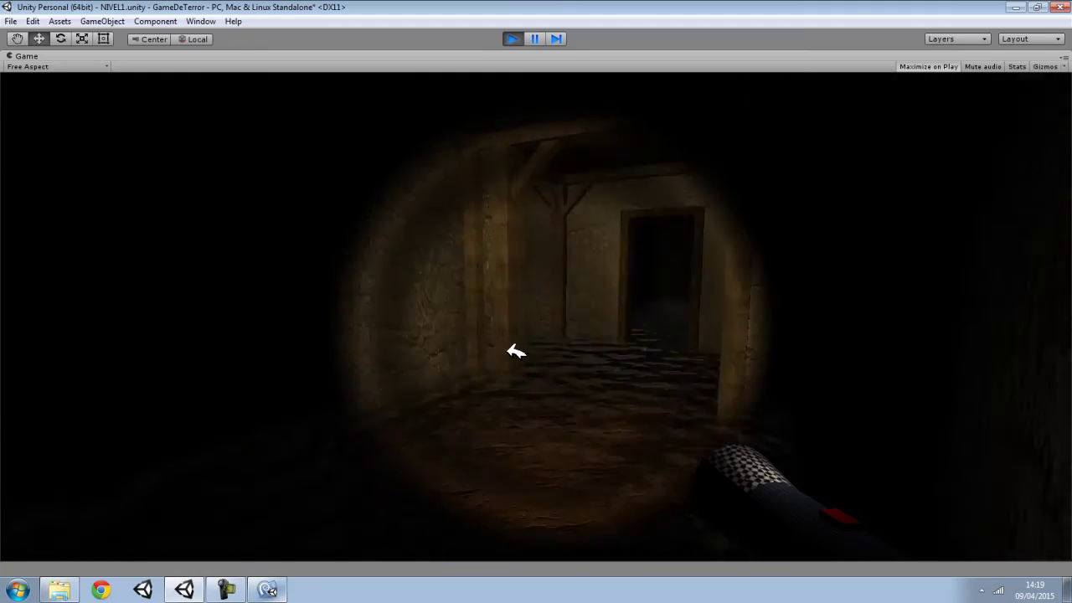
key("w")
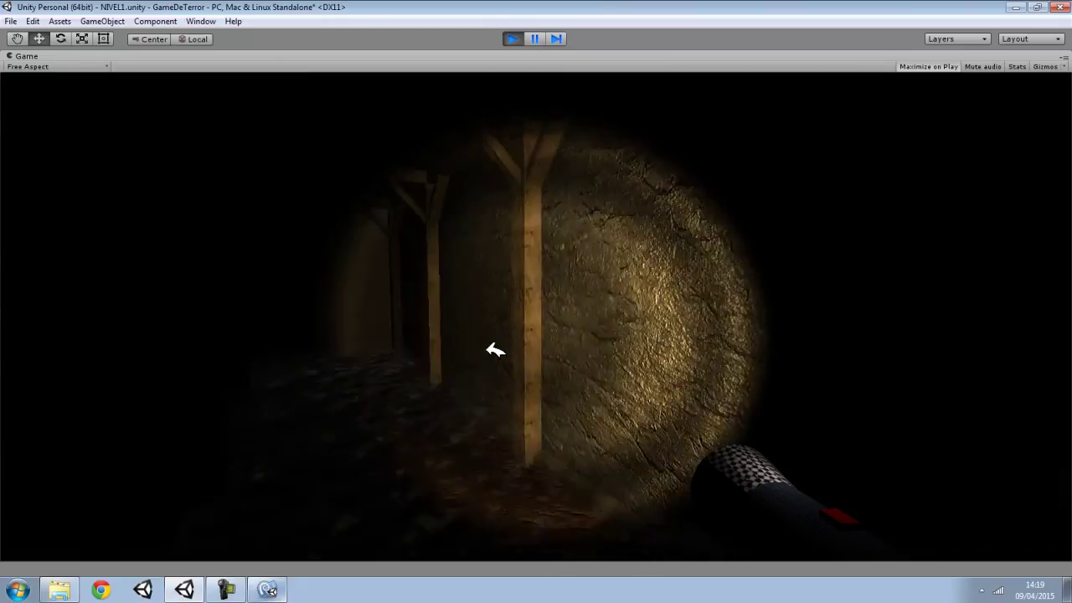
key("w")
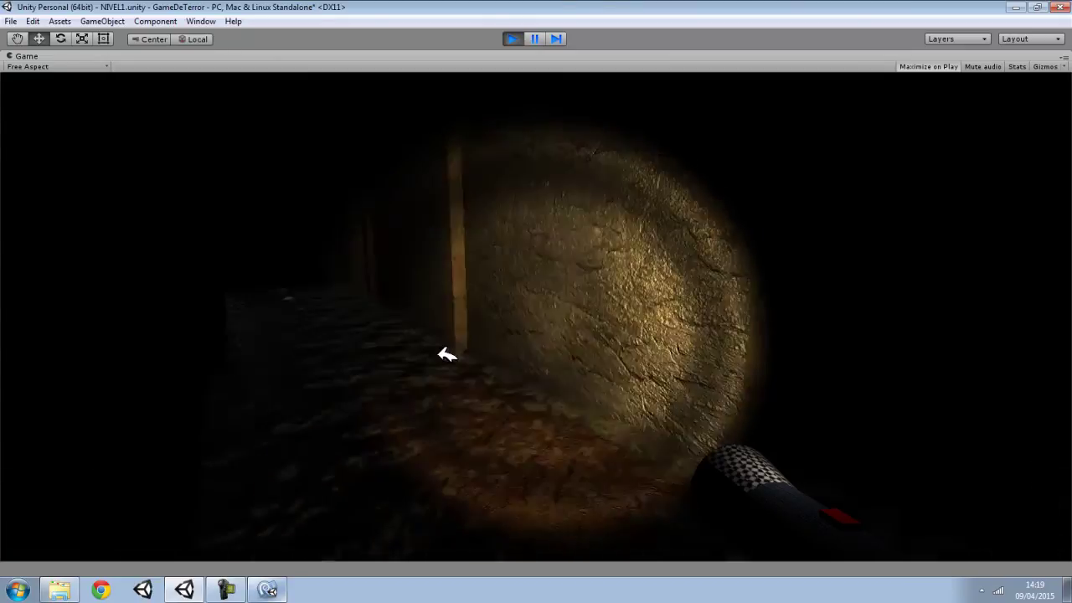
key("w")
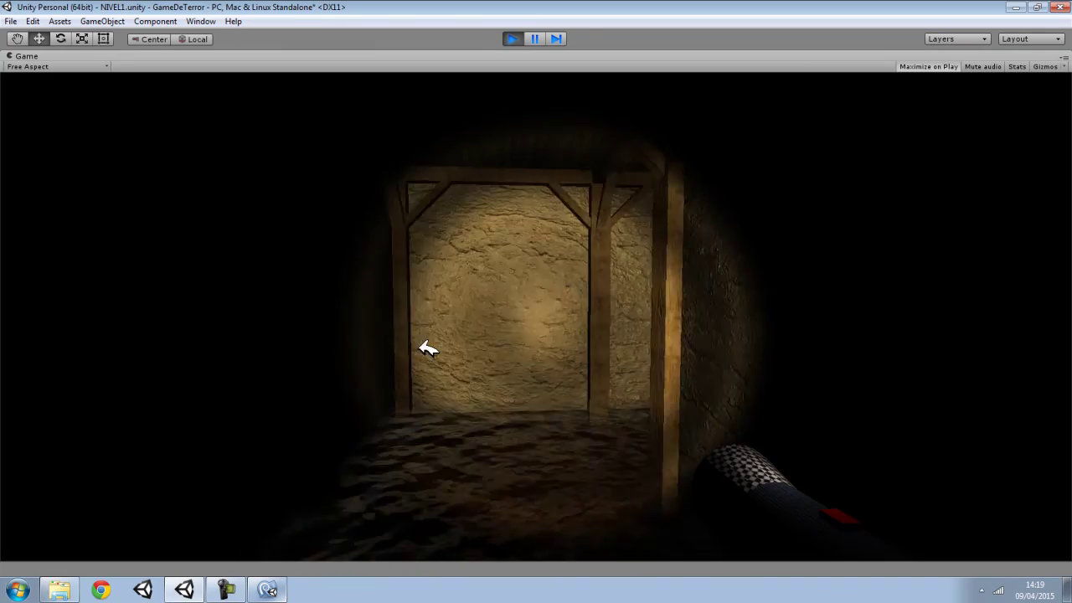
key("w")
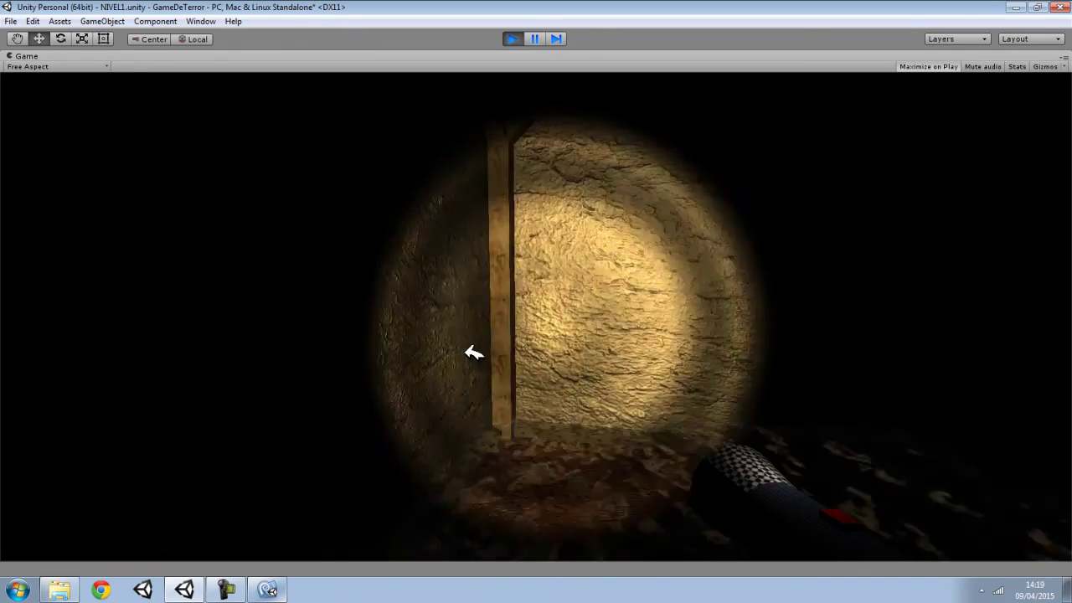
key("w")
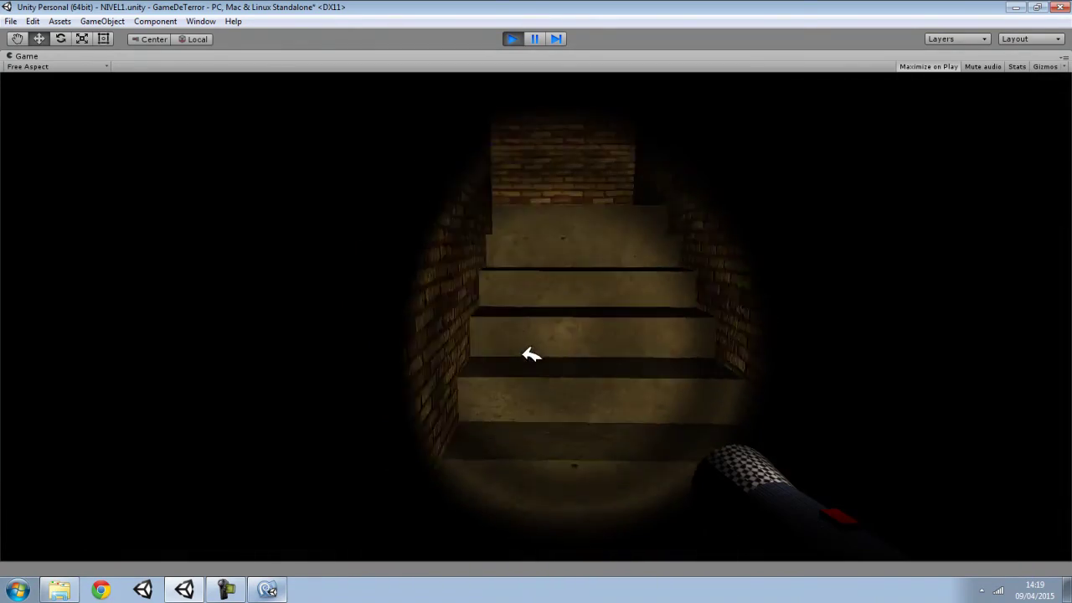
key("w")
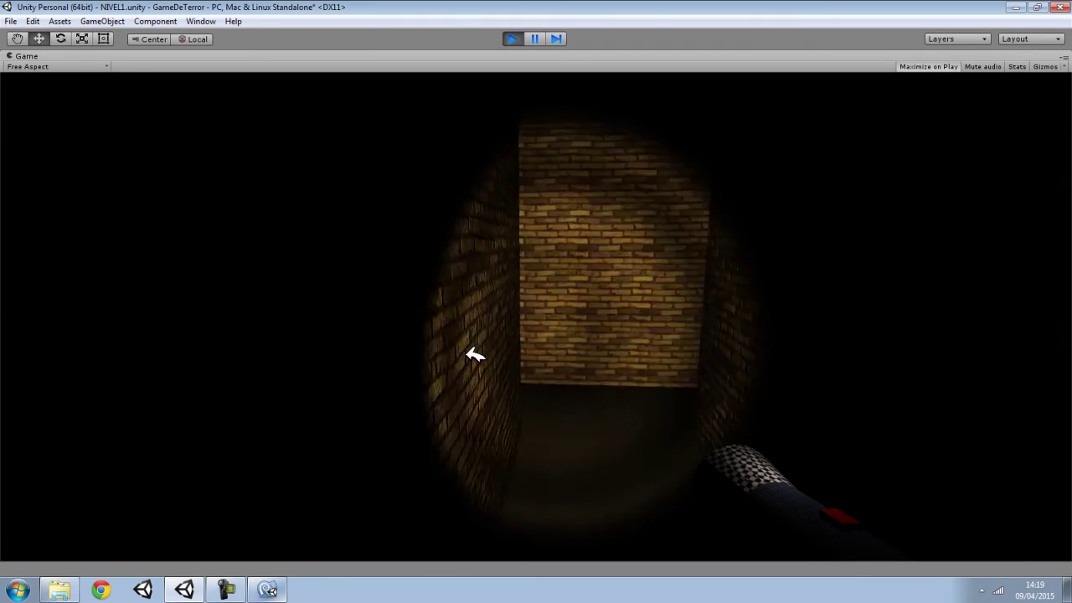
key("w")
key("w")
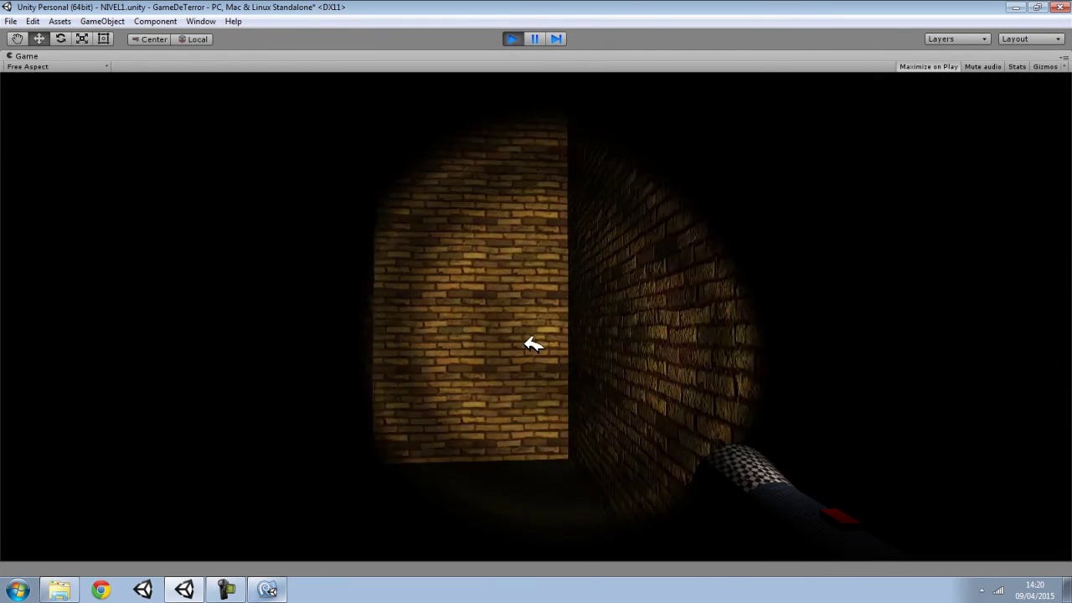
key("w")
Walk down the dark corridor through the wooden doorway to the brick end wall.
key("a")
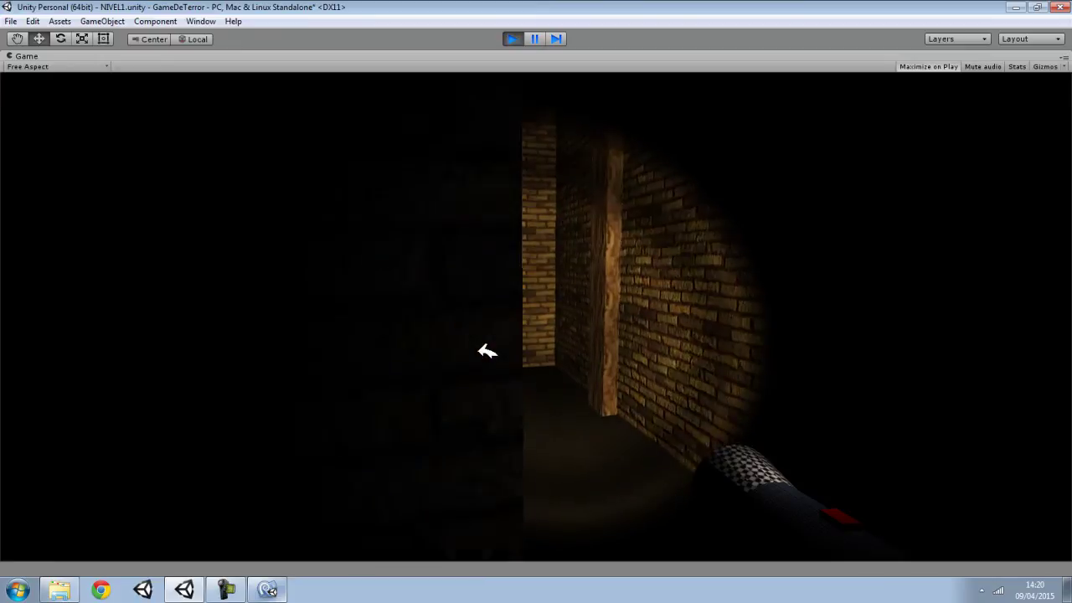
key("w")
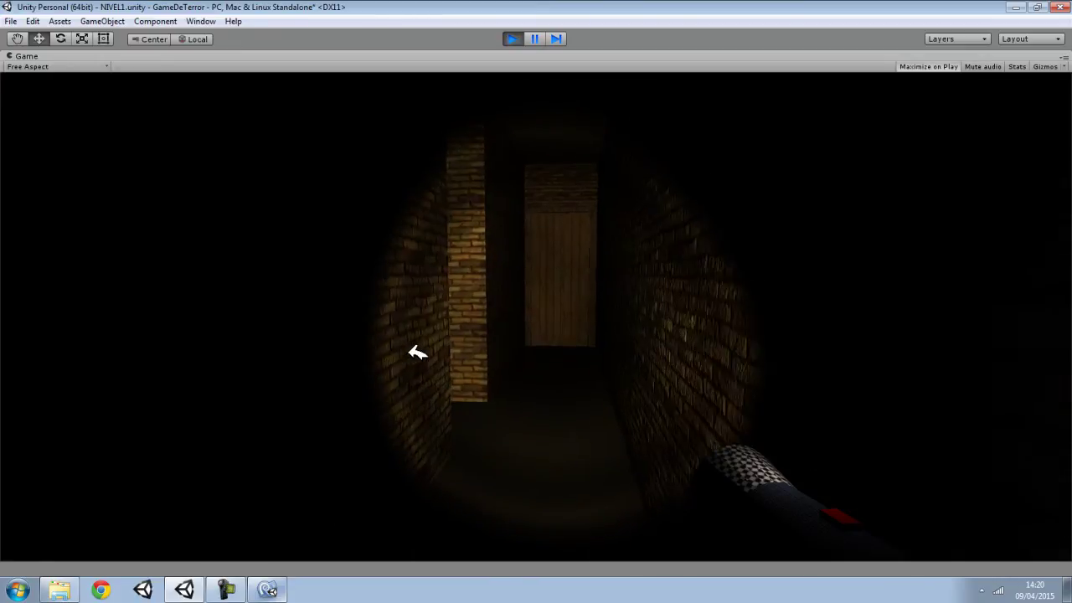
key("w")
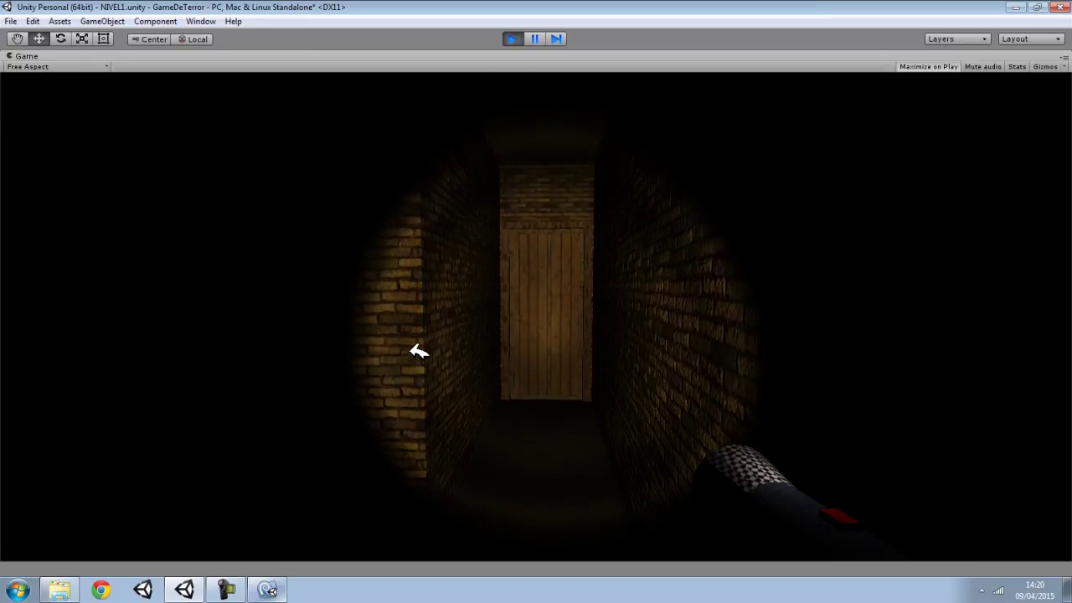
mouse_move(397, 352)
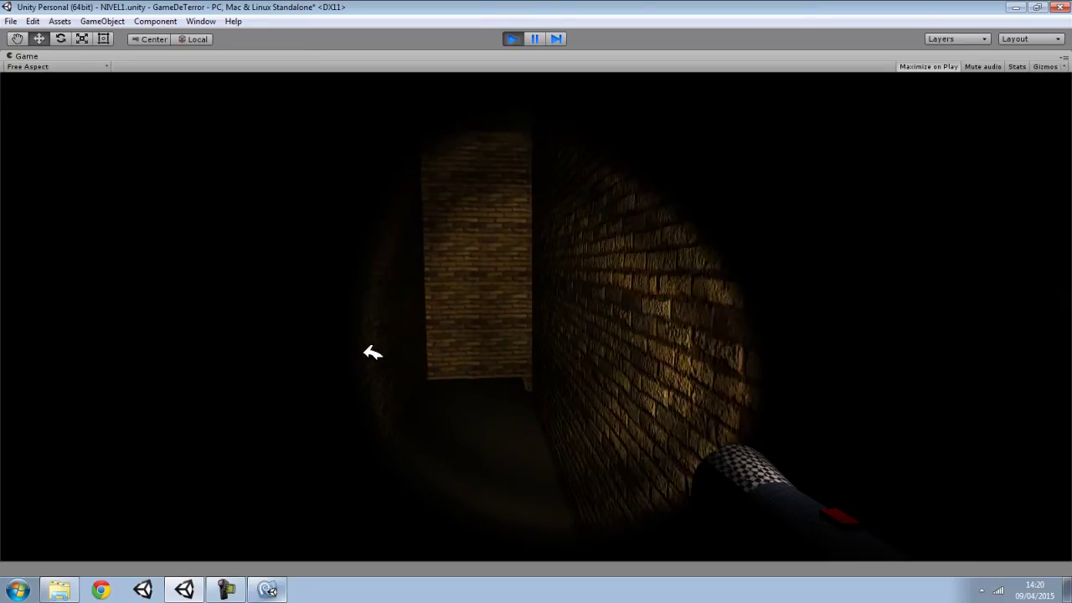
key("w")
mouse_move(433, 379)
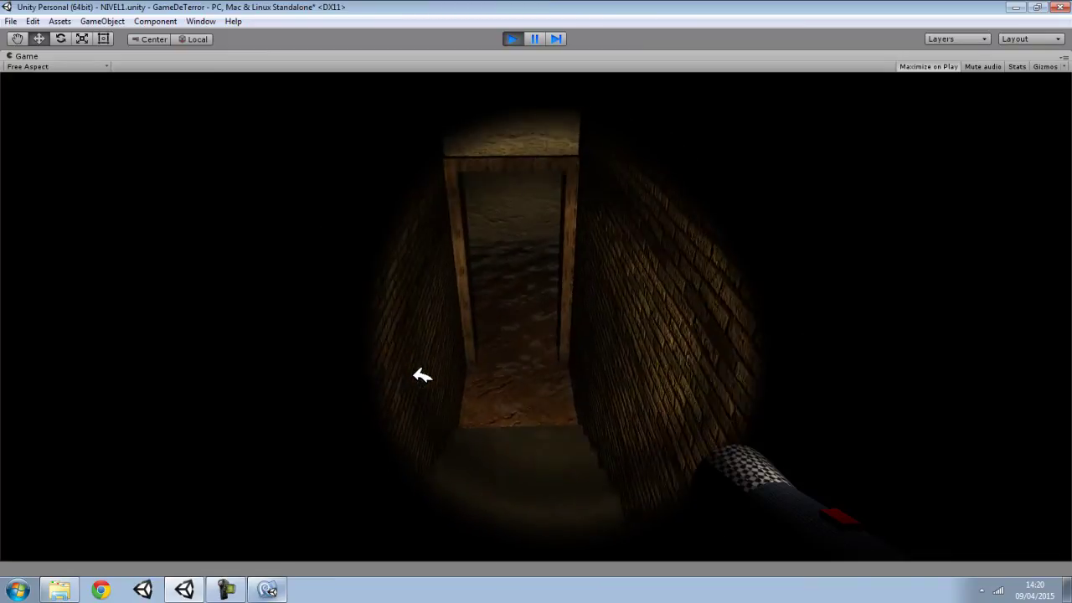
key("w")
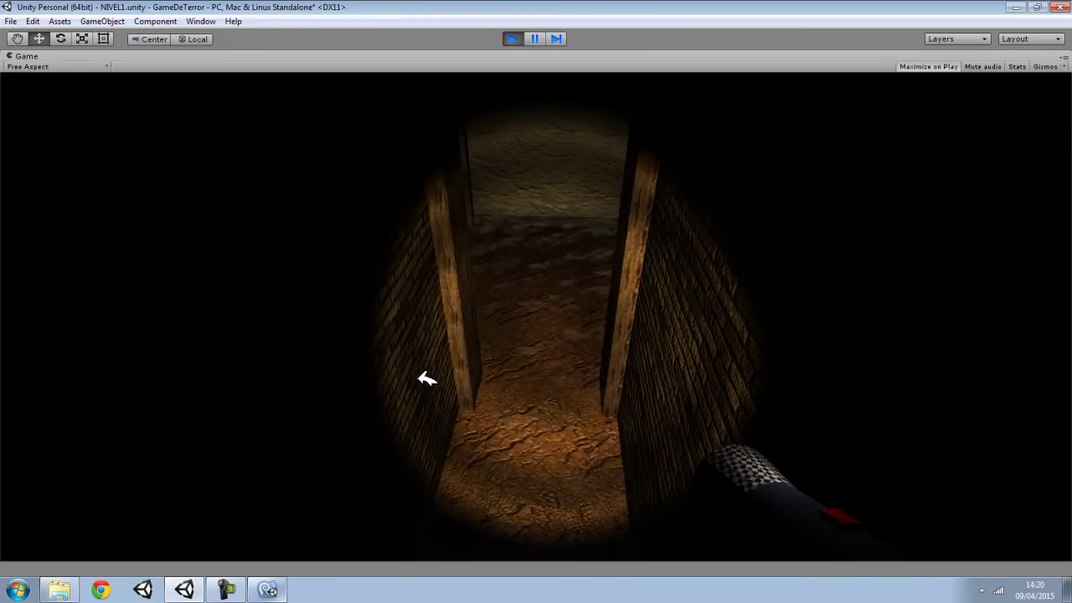
key("w")
mouse_move(489, 364)
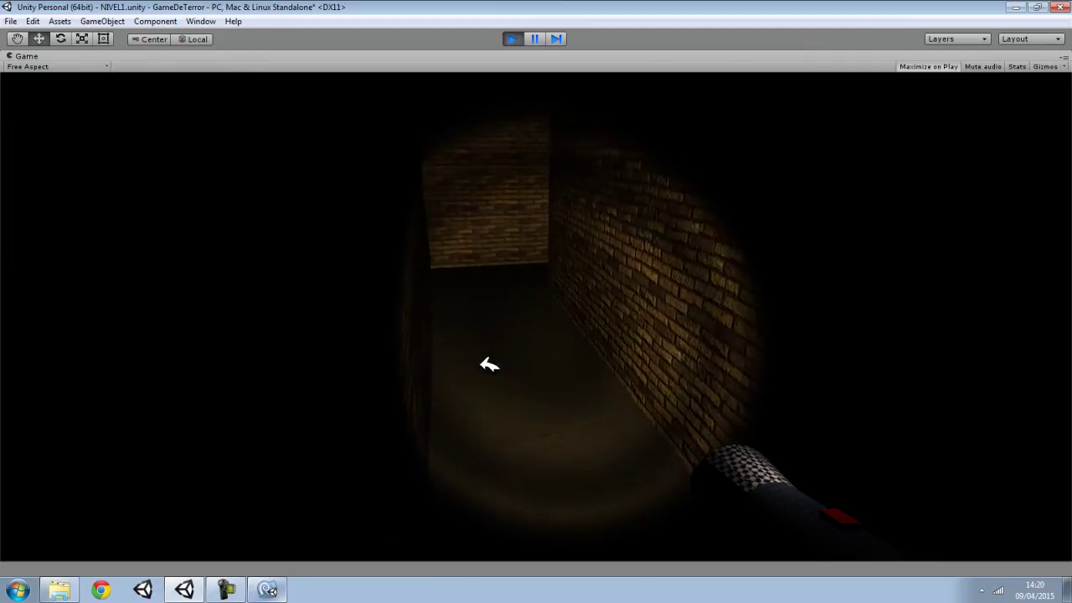
key("w")
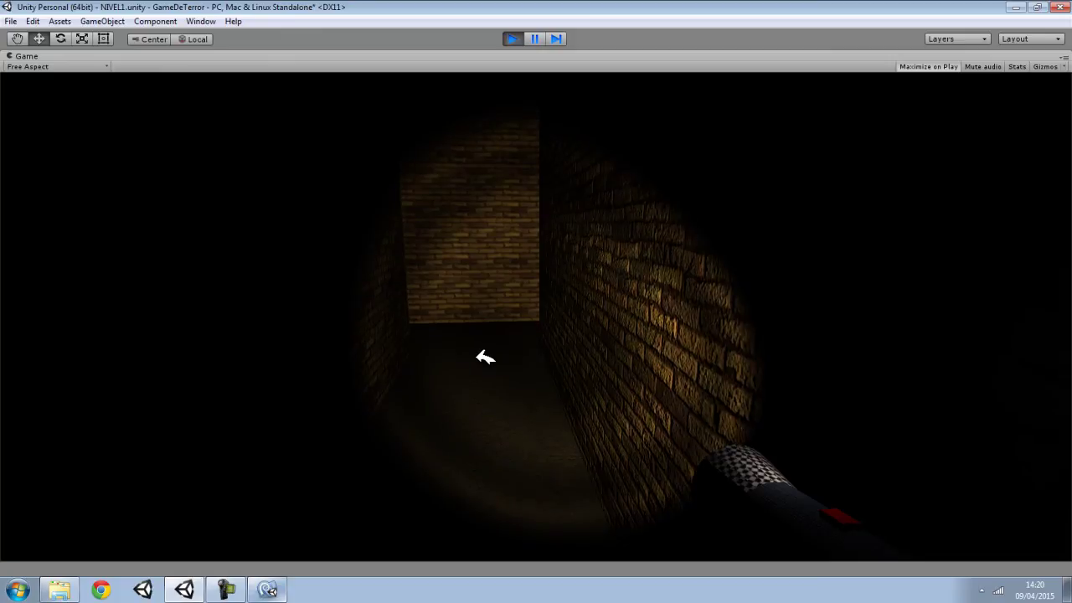
mouse_move(477, 352)
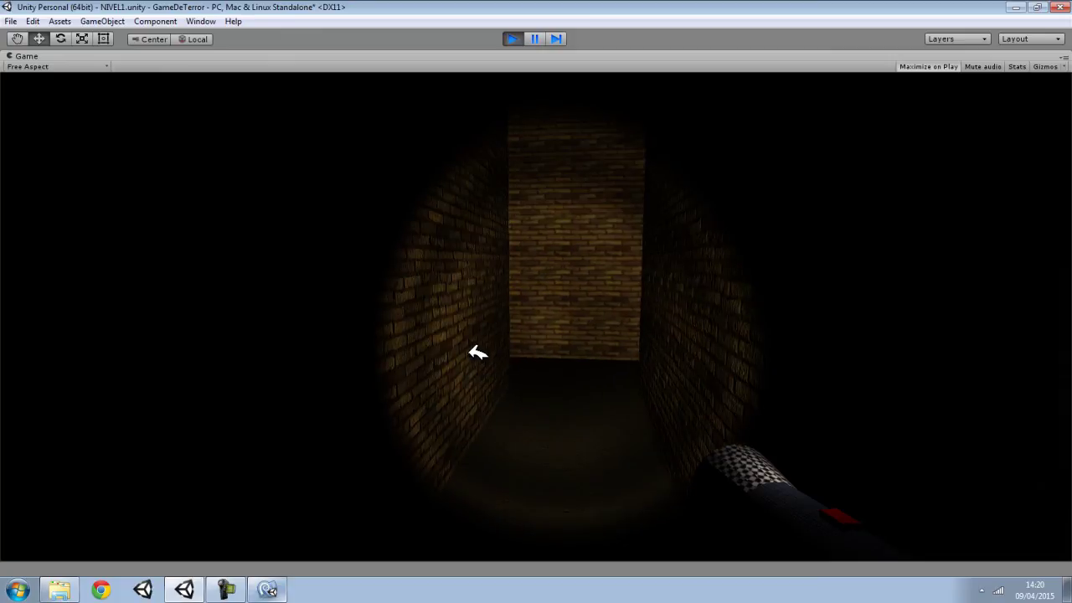
key("w")
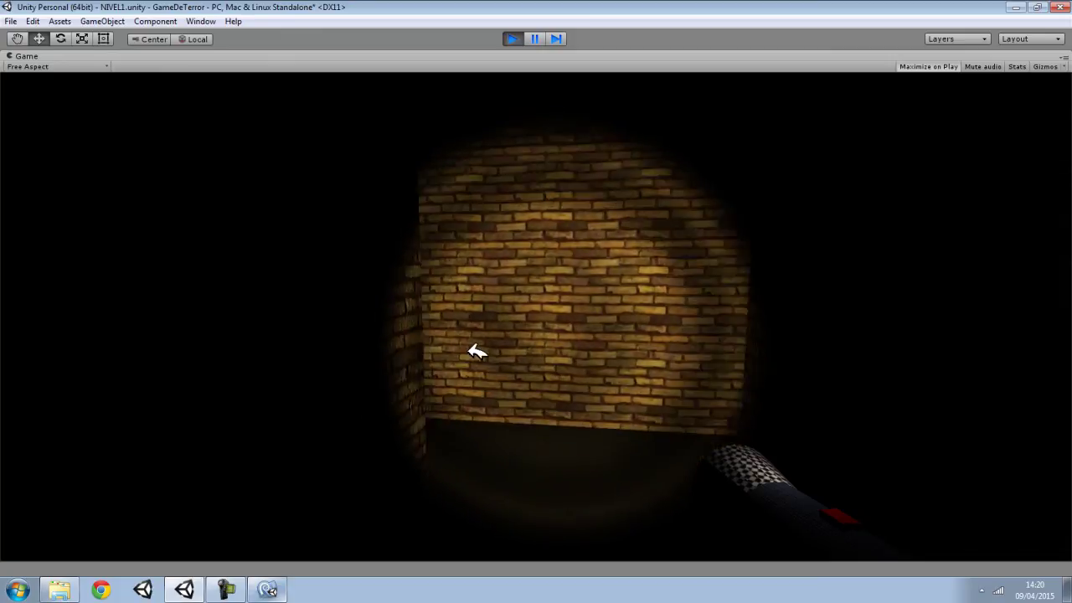
Stop the play test and collapse Character Motor, Checar Colisoes and Correr Agachar in the Inspector.
left_click(512, 38)
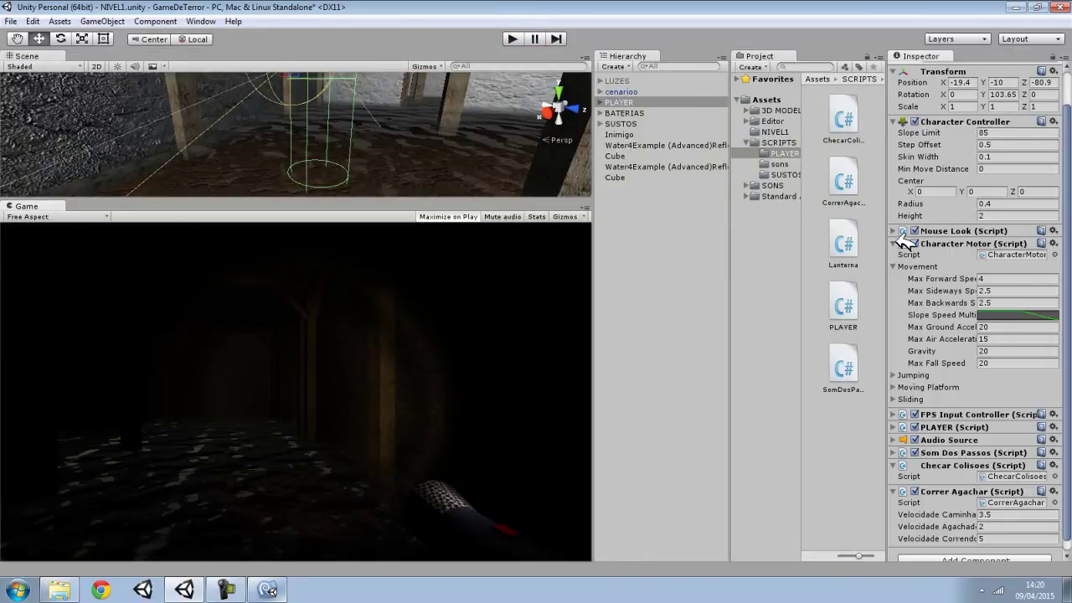
left_click(904, 243)
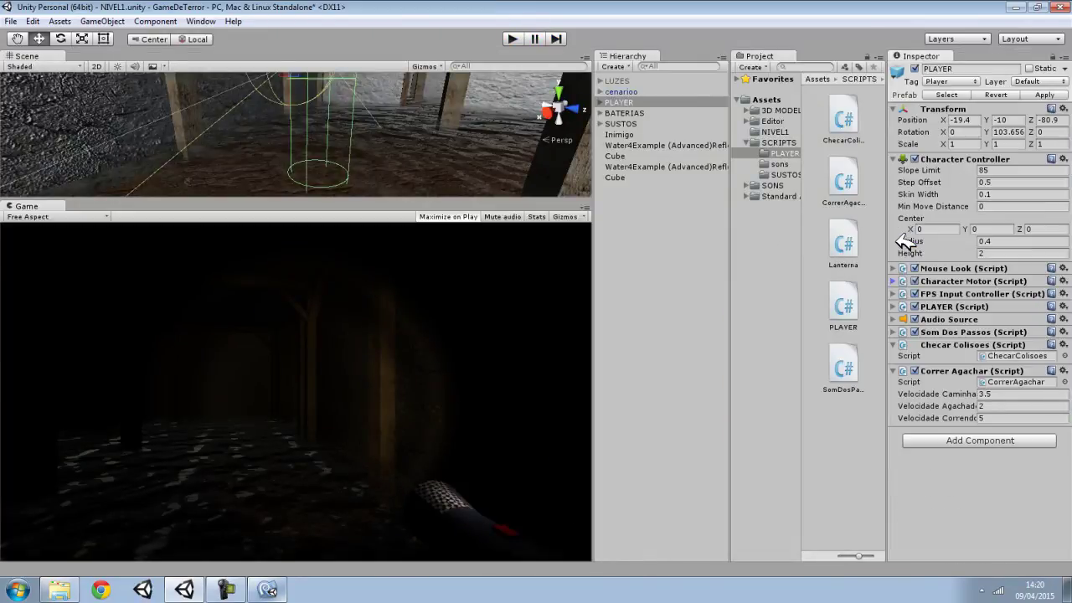
left_click(894, 341)
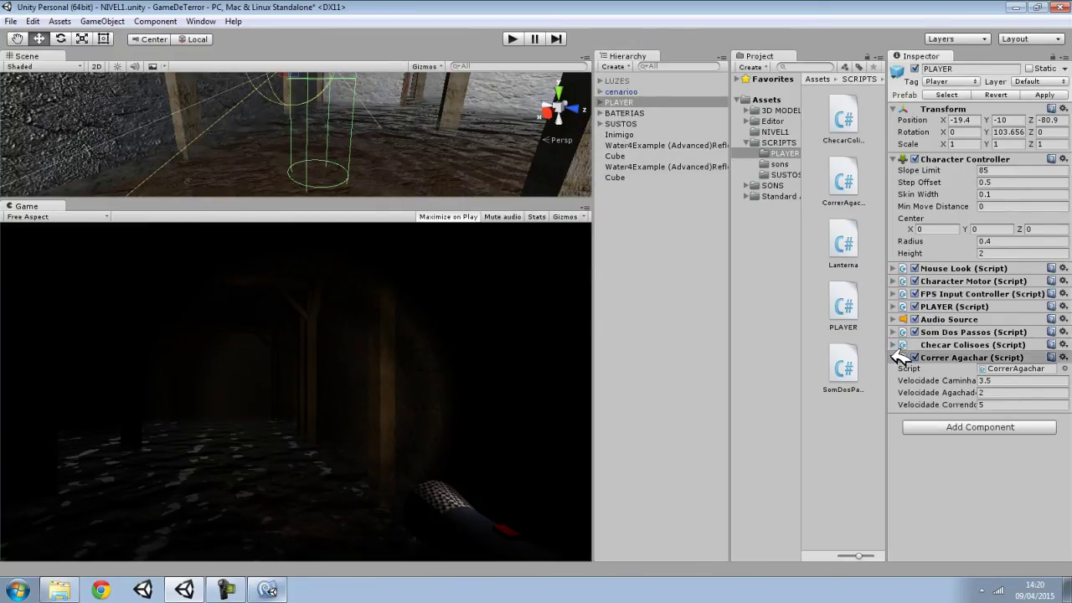
left_click(894, 357)
Expand Som Dos Passos and open SomDosPassos.cs in MonoDevelop.
left_click(946, 334)
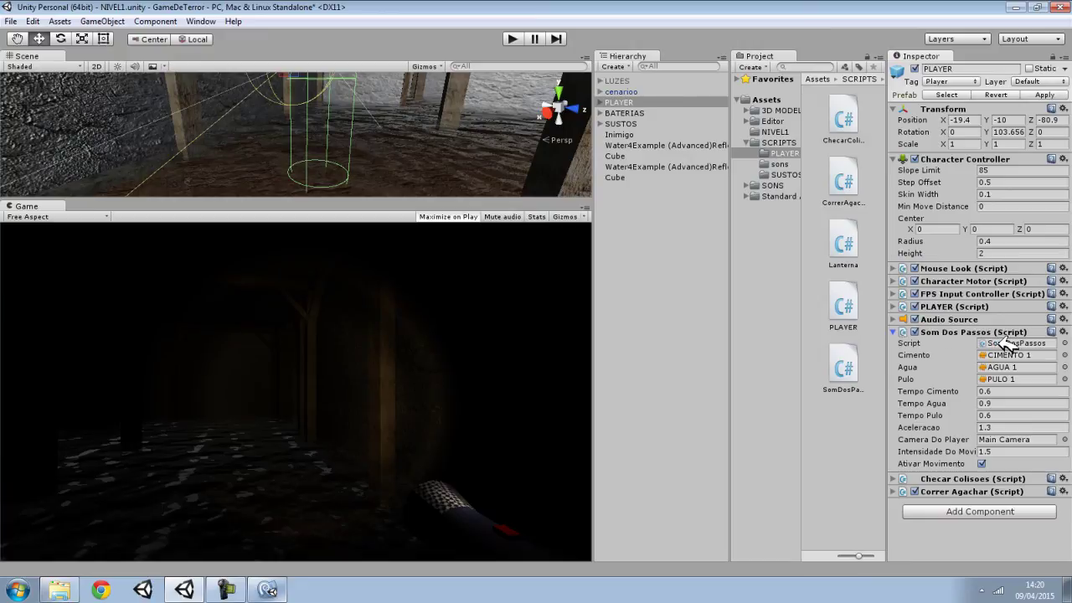
left_click(1013, 343)
double_click(1011, 345)
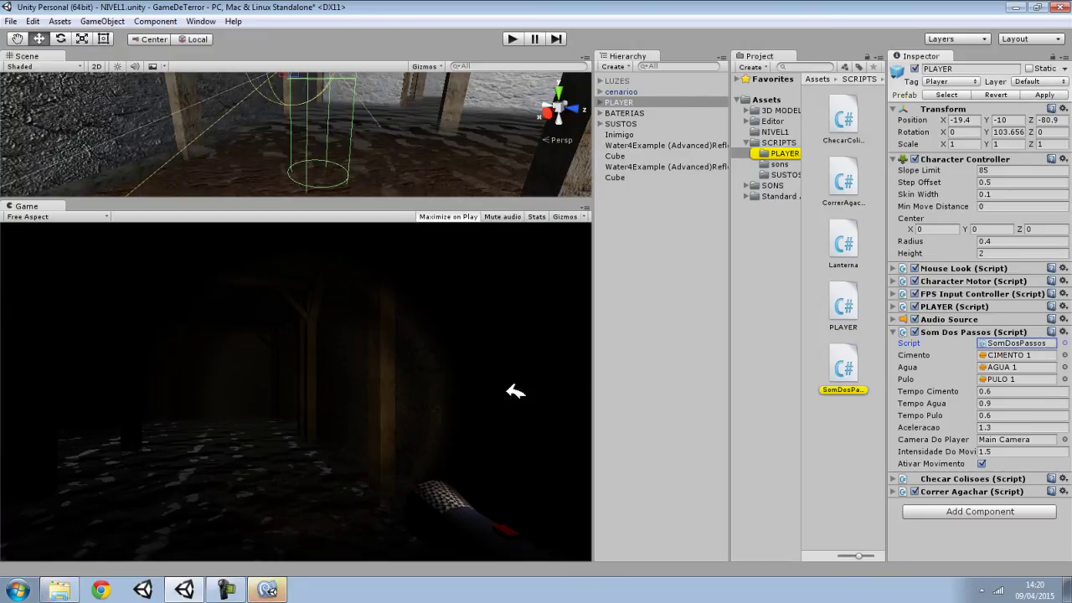
left_click(276, 590)
scroll(243, 400, "down", 8)
scroll(243, 400, "down", 6)
scroll(243, 400, "down", 6)
scroll(243, 400, "down", 2)
scroll(243, 401, "down", 4)
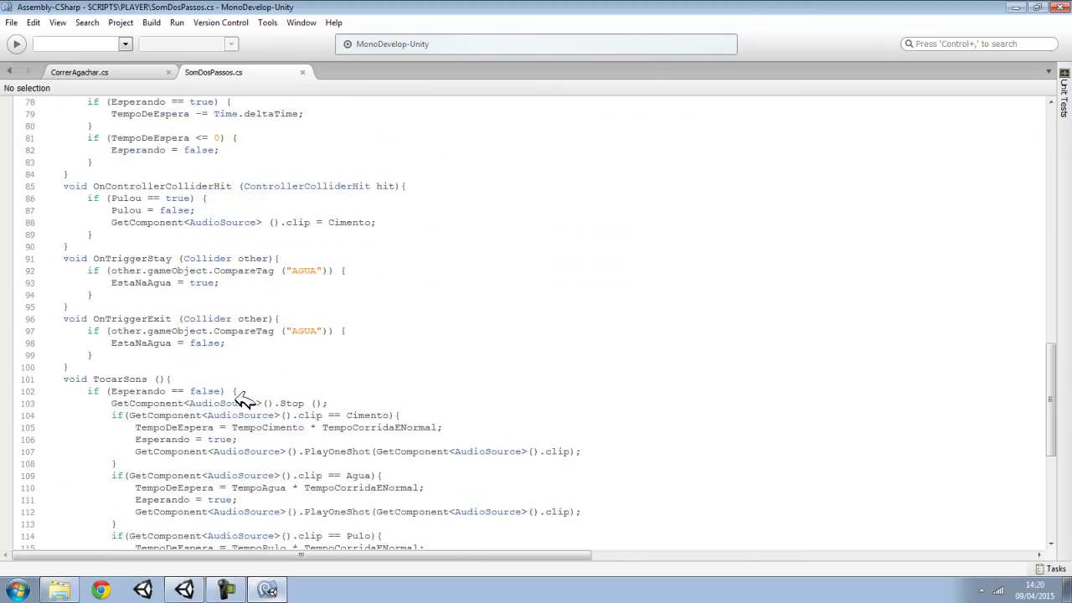
scroll(238, 394, "down", 2)
scroll(239, 393, "down", 7)
scroll(240, 393, "up", 10)
scroll(247, 391, "up", 5)
scroll(255, 398, "up", 2)
scroll(251, 399, "up", 4)
scroll(243, 398, "up", 7)
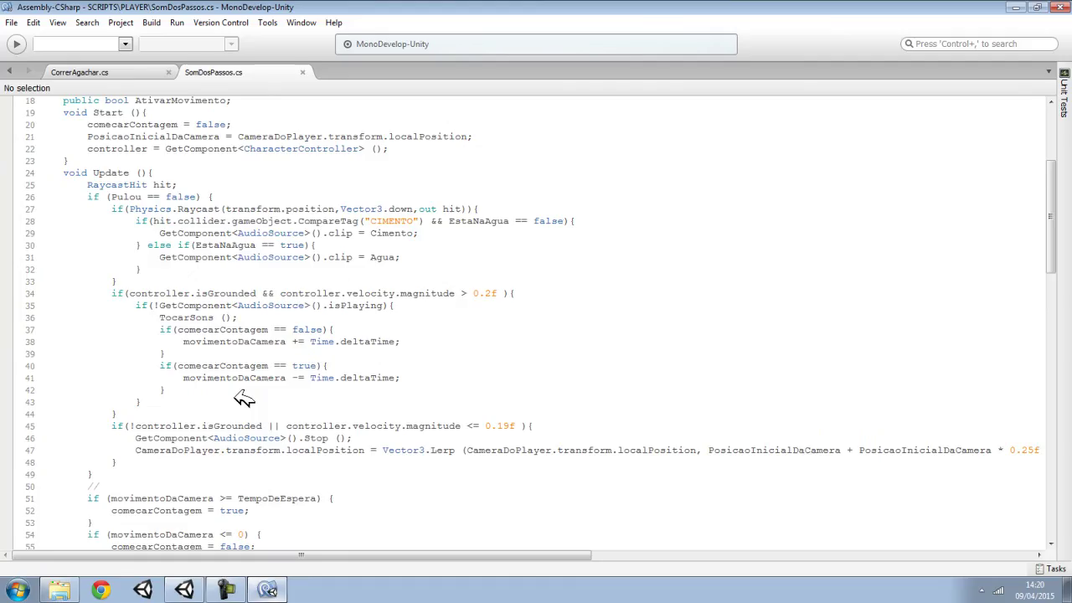
scroll(241, 401, "down", 4)
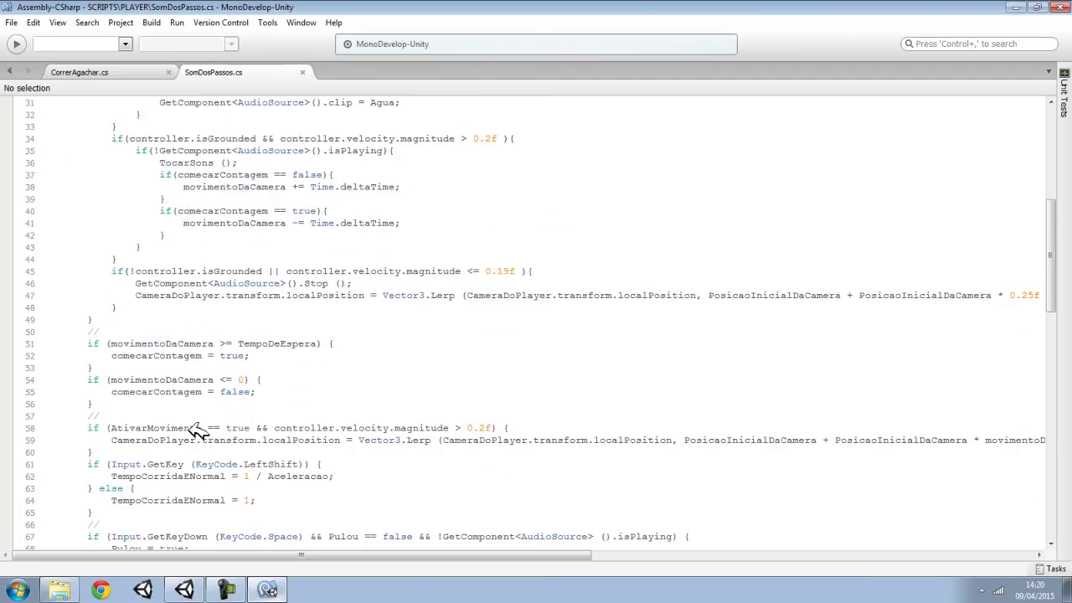
scroll(422, 434, "down", 3)
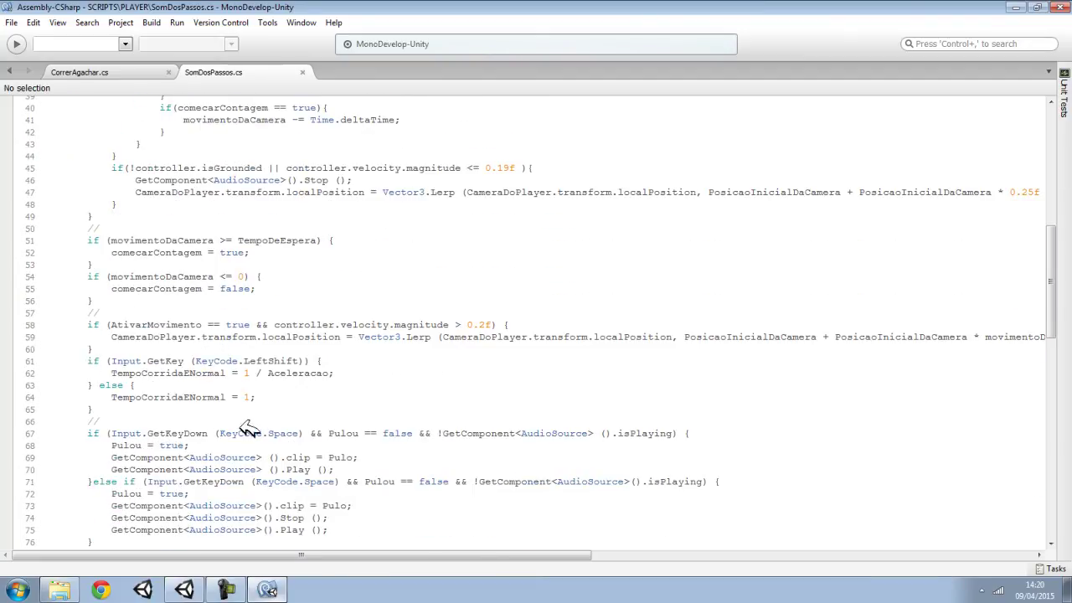
triple_click(159, 431)
left_click(345, 421)
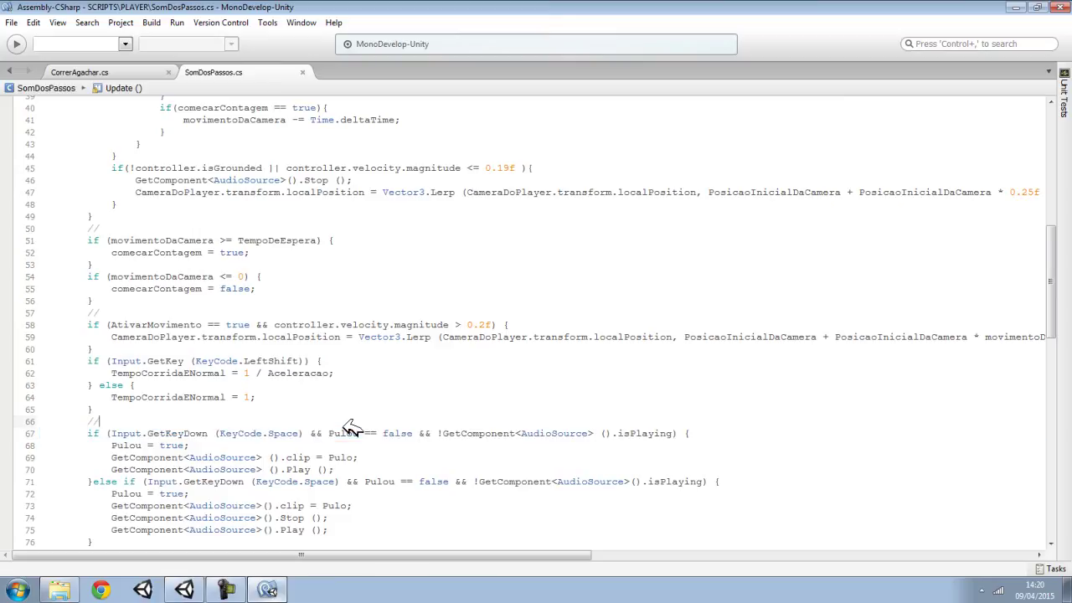
double_click(500, 431)
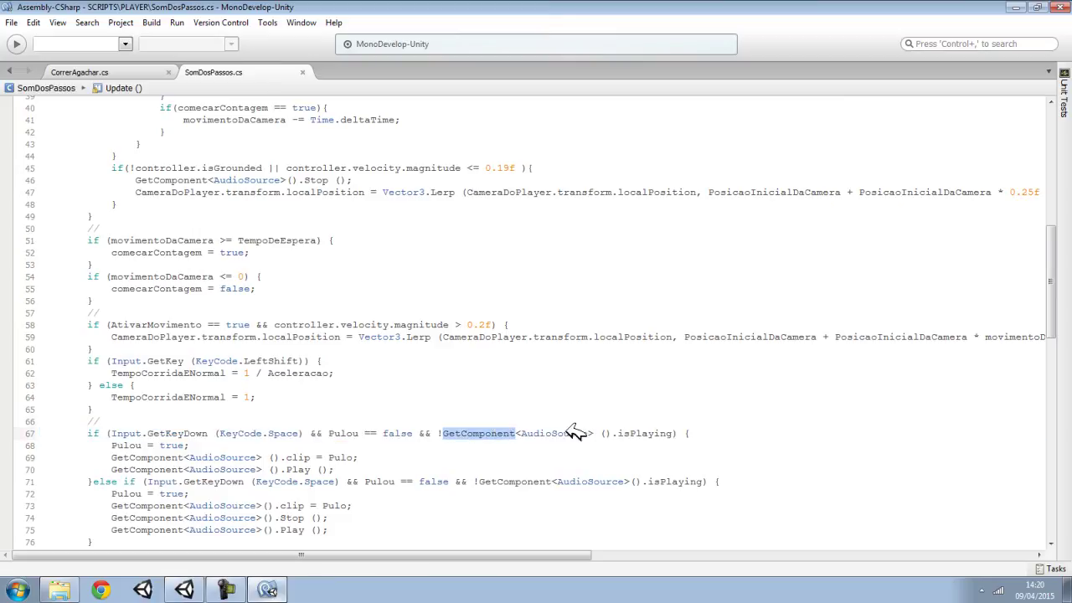
scroll(390, 442, "down", 3)
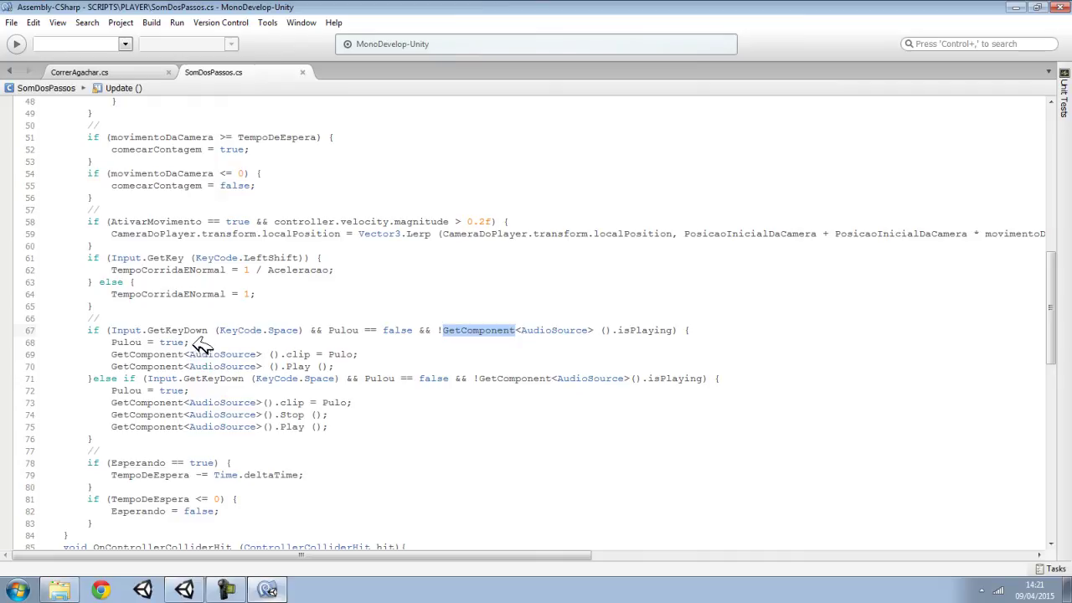
scroll(362, 377, "down", 4)
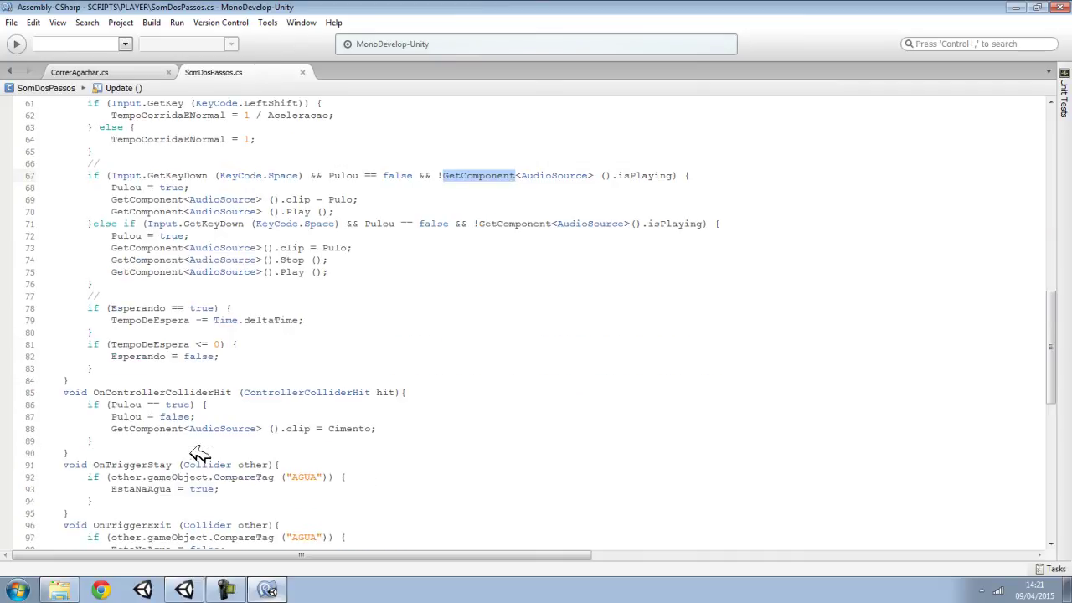
scroll(354, 425, "up", 4)
left_click(201, 280)
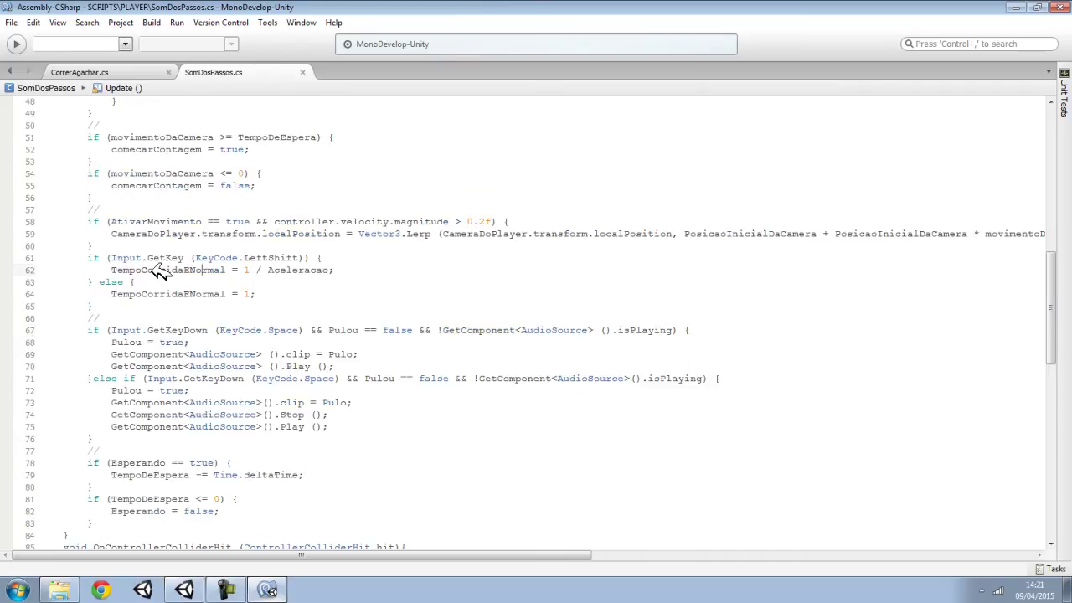
double_click(125, 258)
Add && !Input.GetKey(KeyCode.LeftControl) after the LeftShift check on line 61 and save.
left_click(307, 255)
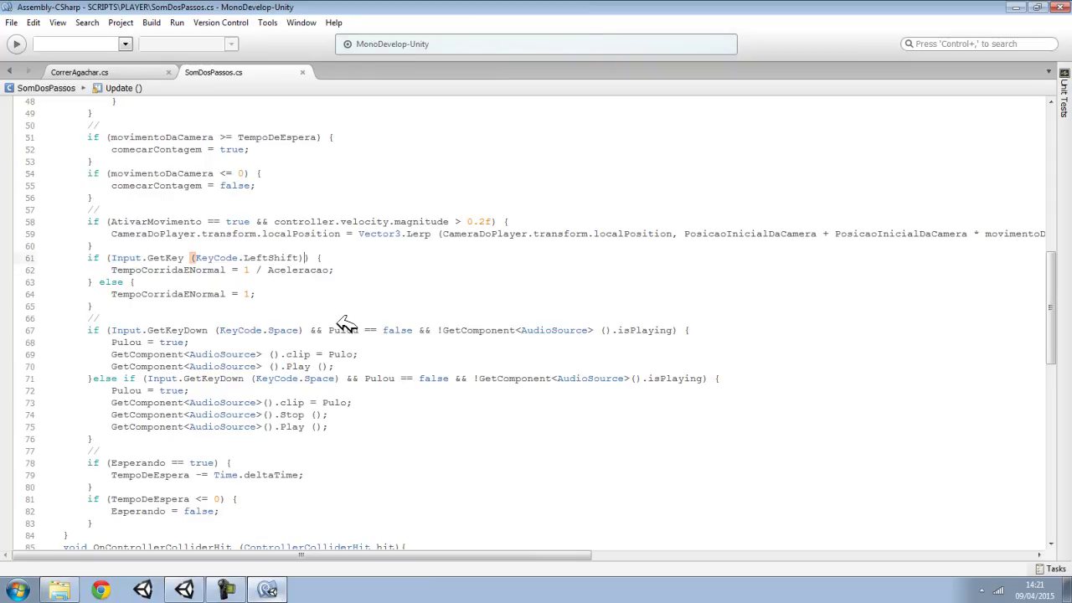
type("&&")
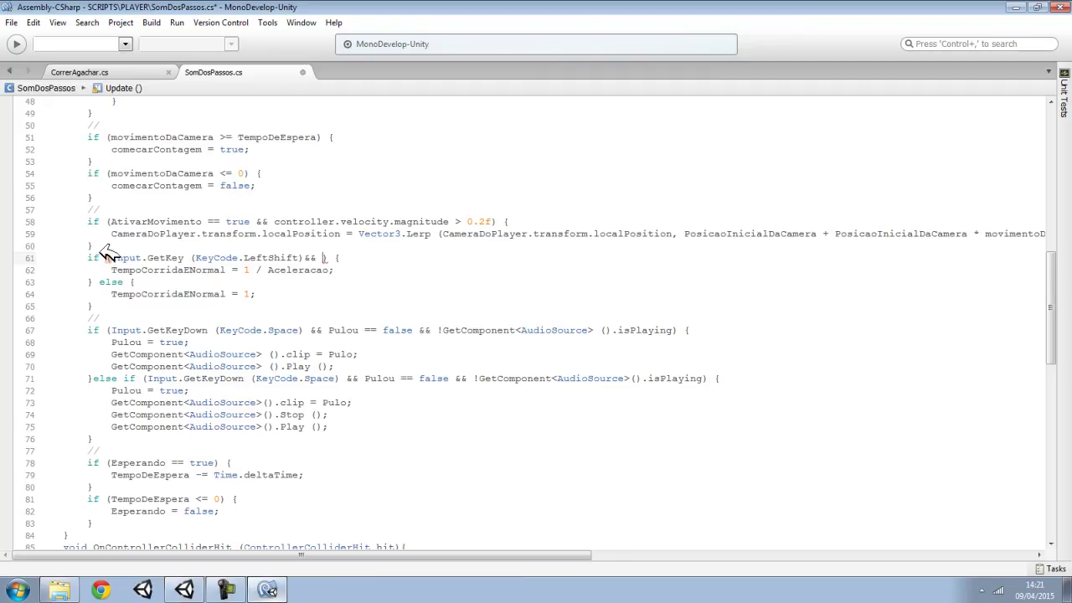
left_click_drag(111, 258, 303, 259)
key("ctrl+c")
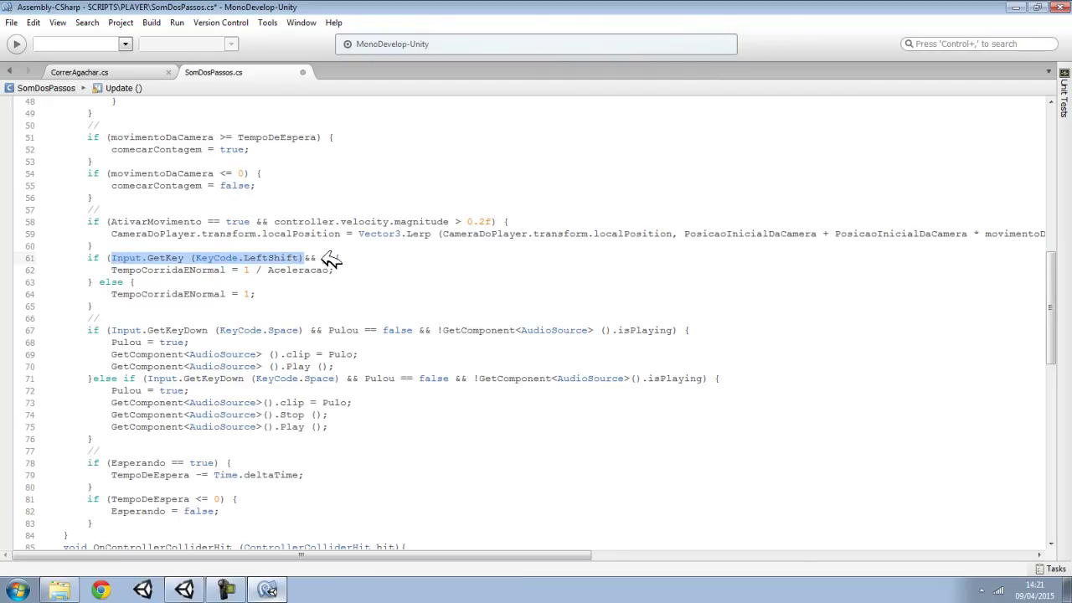
left_click(327, 260)
key("ctrl+v")
double_click(482, 259)
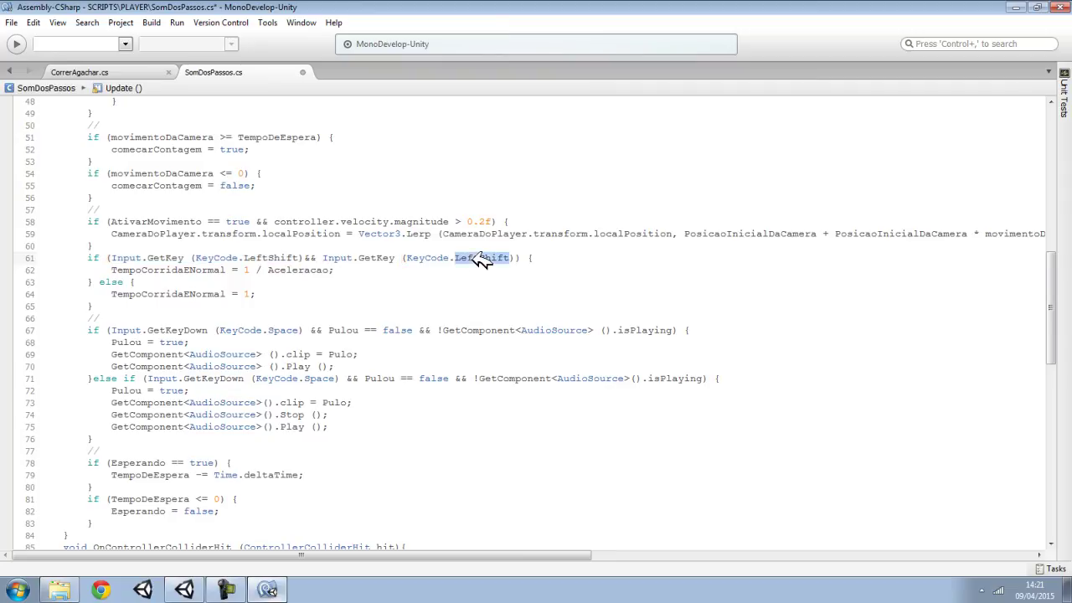
type("left")
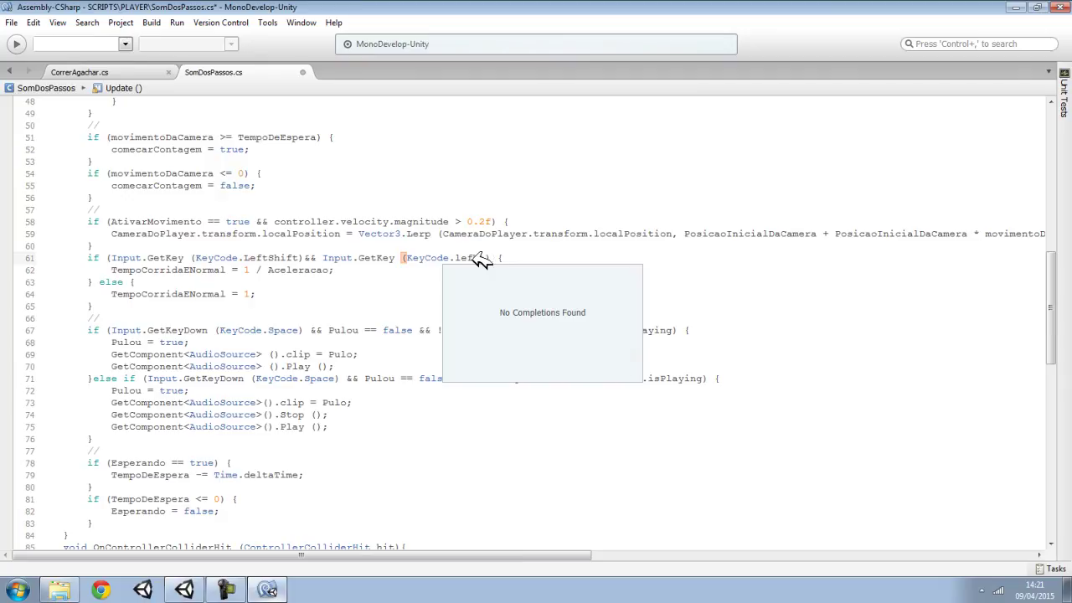
type("co")
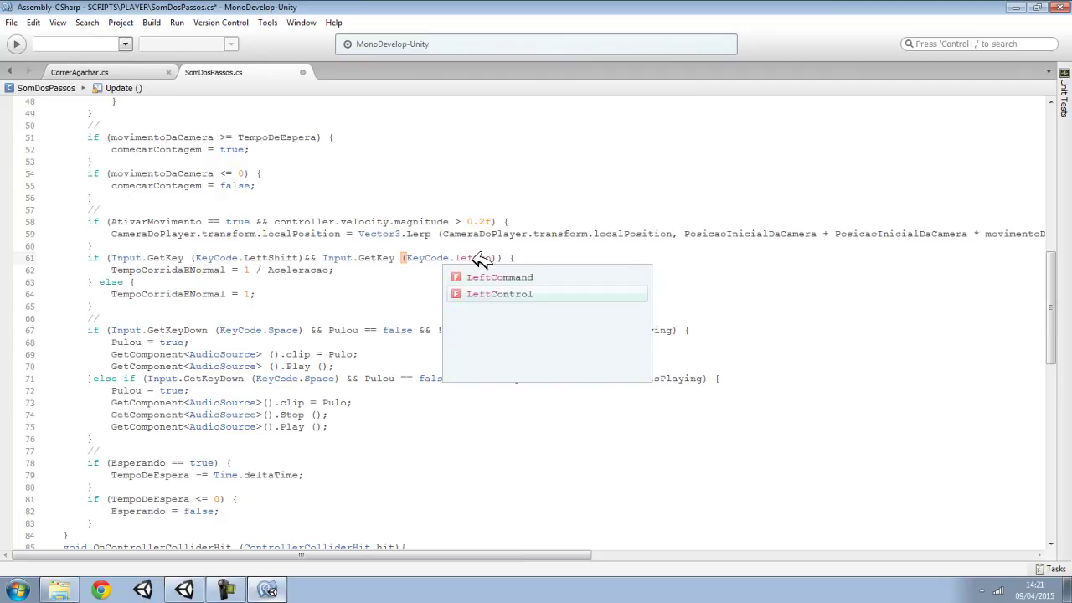
key("Return")
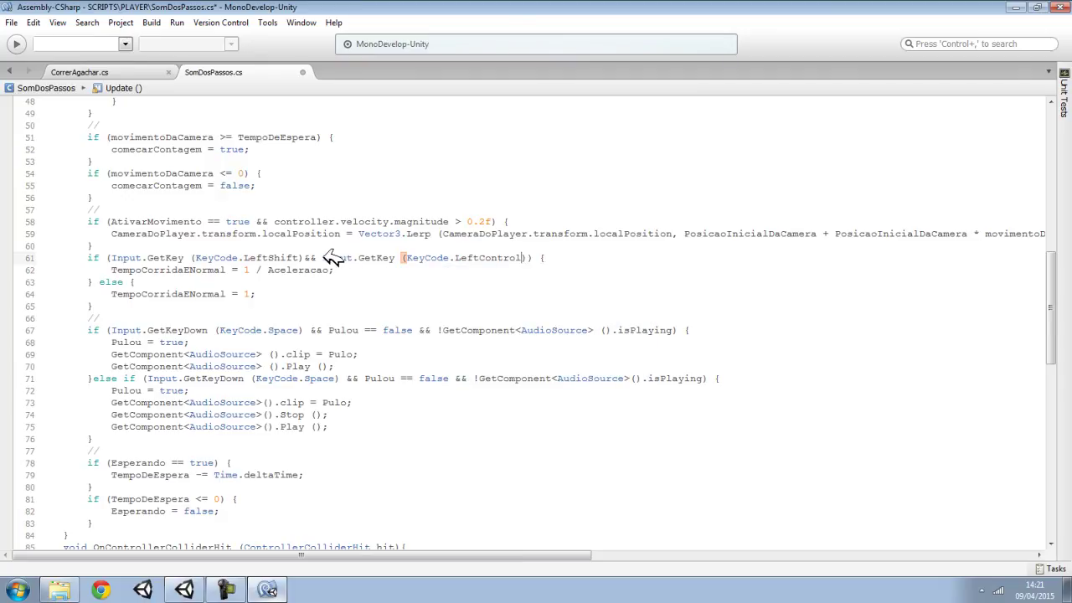
type("!")
left_click(361, 270)
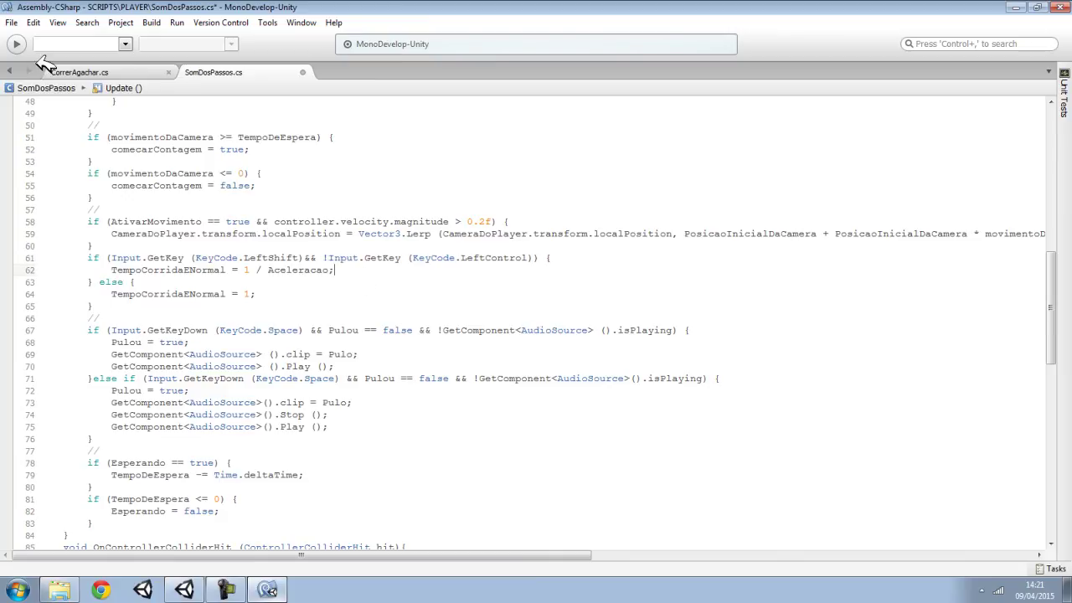
left_click(12, 23)
left_click(41, 73)
Return to Unity and play the NIVEL1 scene.
left_click(188, 585)
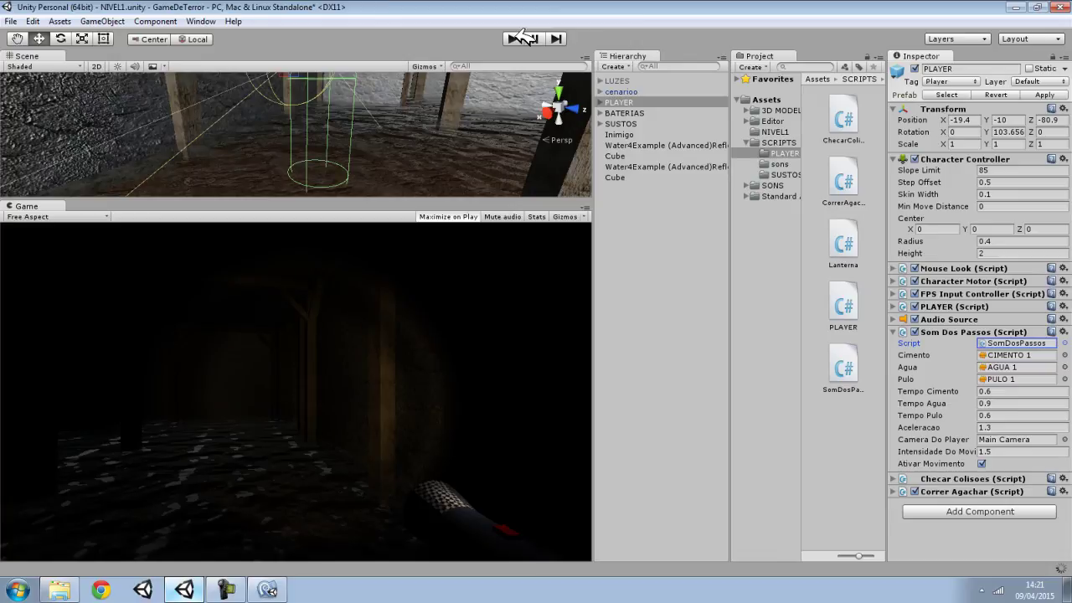
left_click(519, 38)
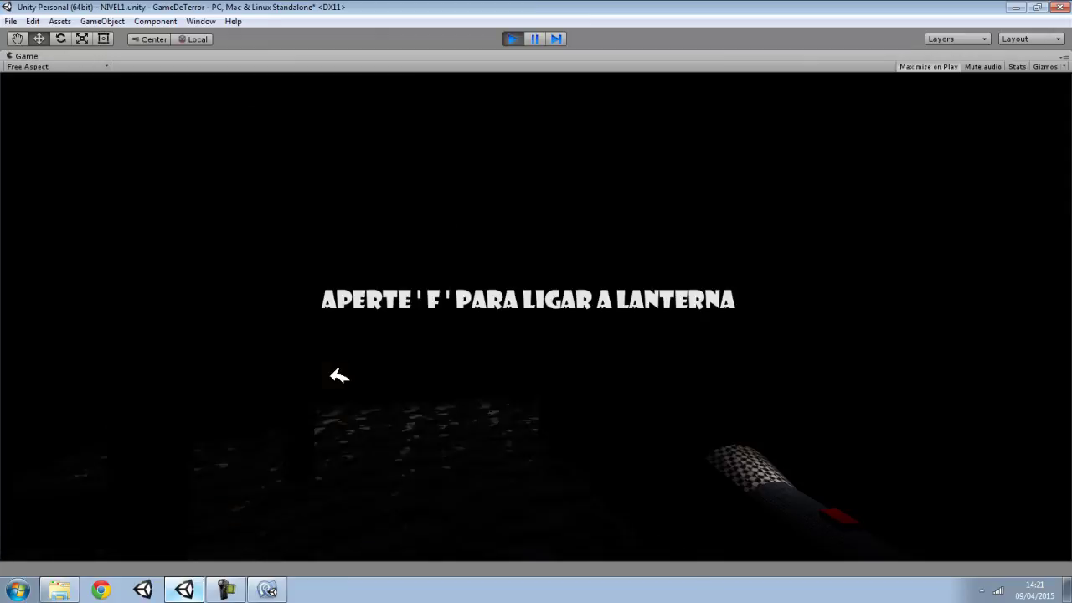
Switch on the flashlight and walk through the doorway room and down the pillared corridor.
key("f")
key("w")
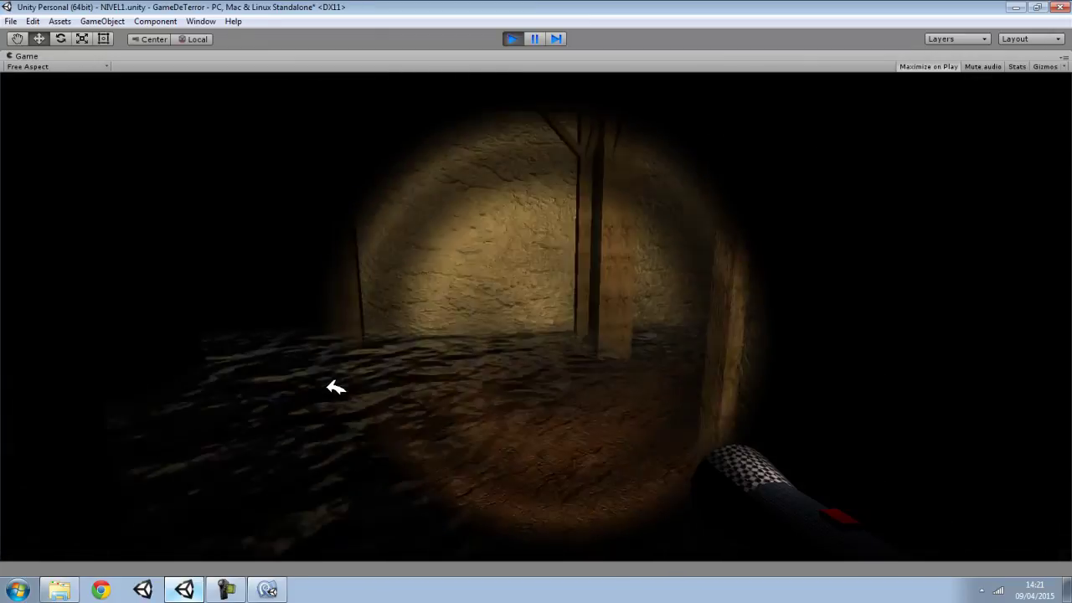
key("w")
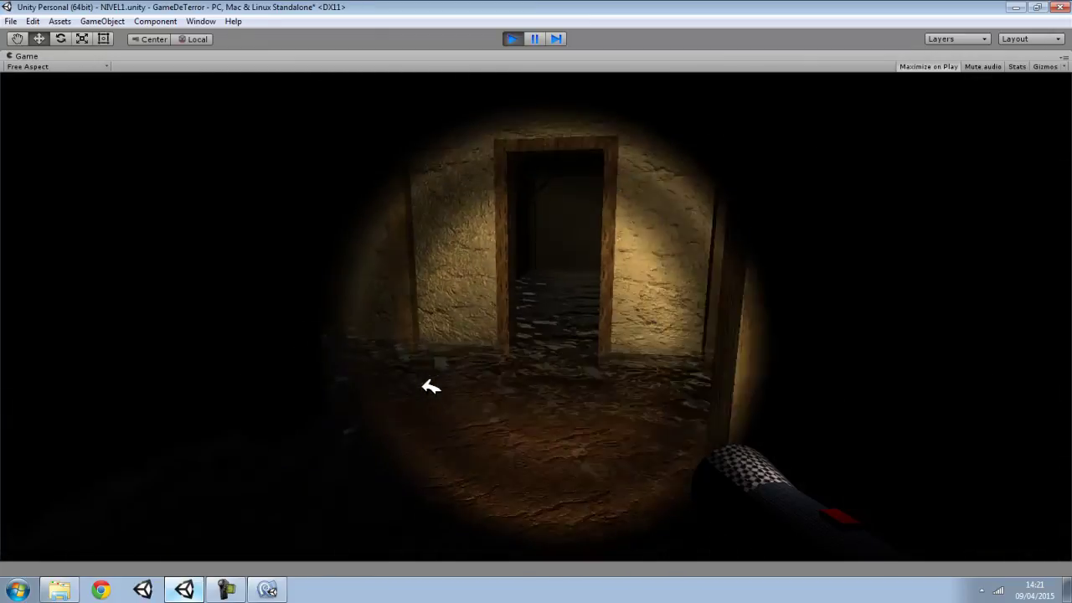
key("w")
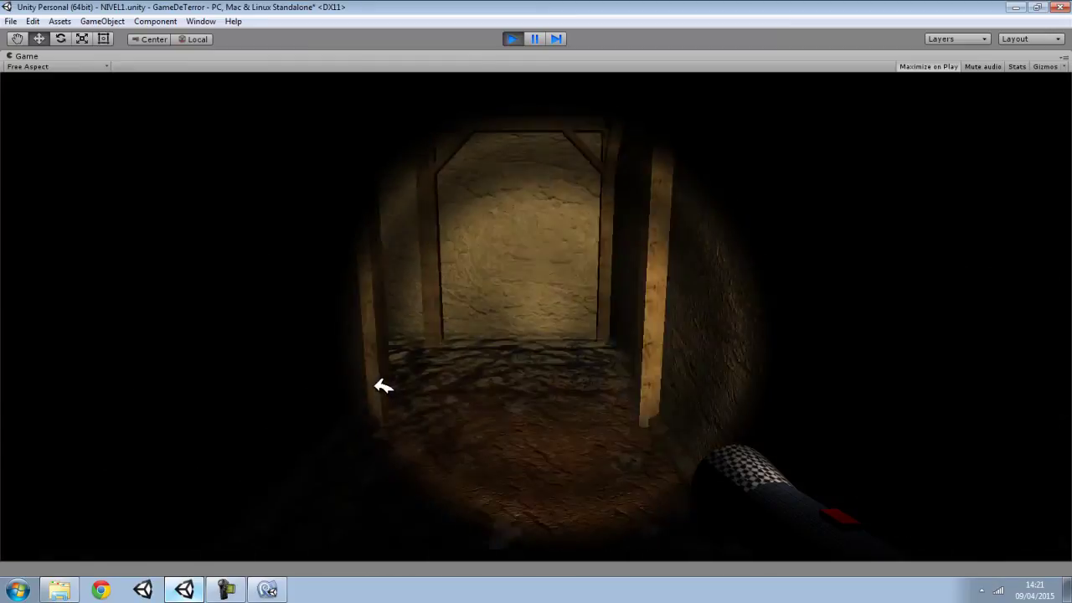
key("w")
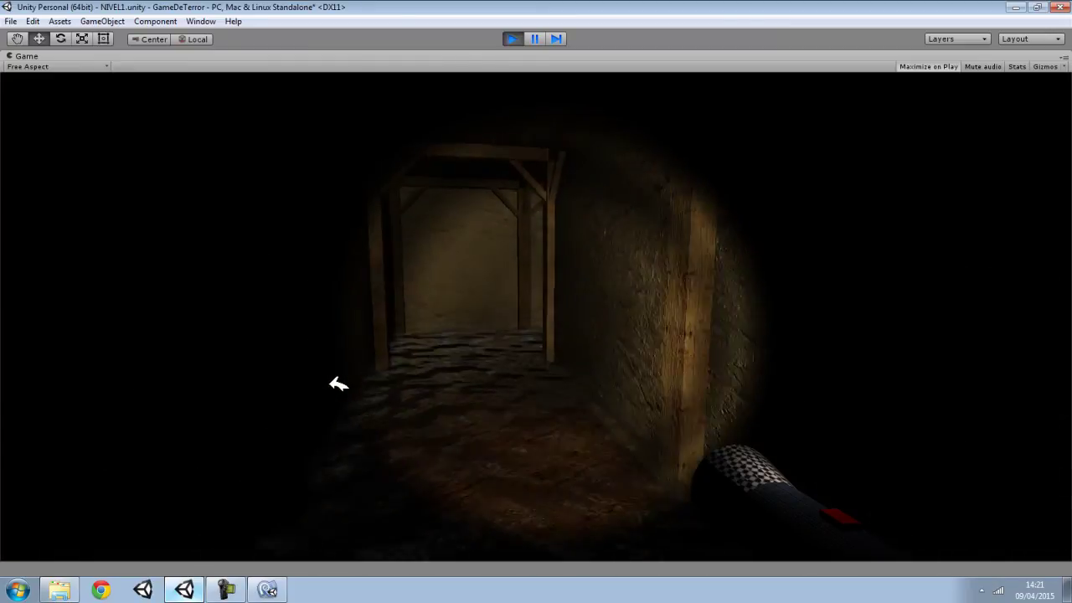
key("w")
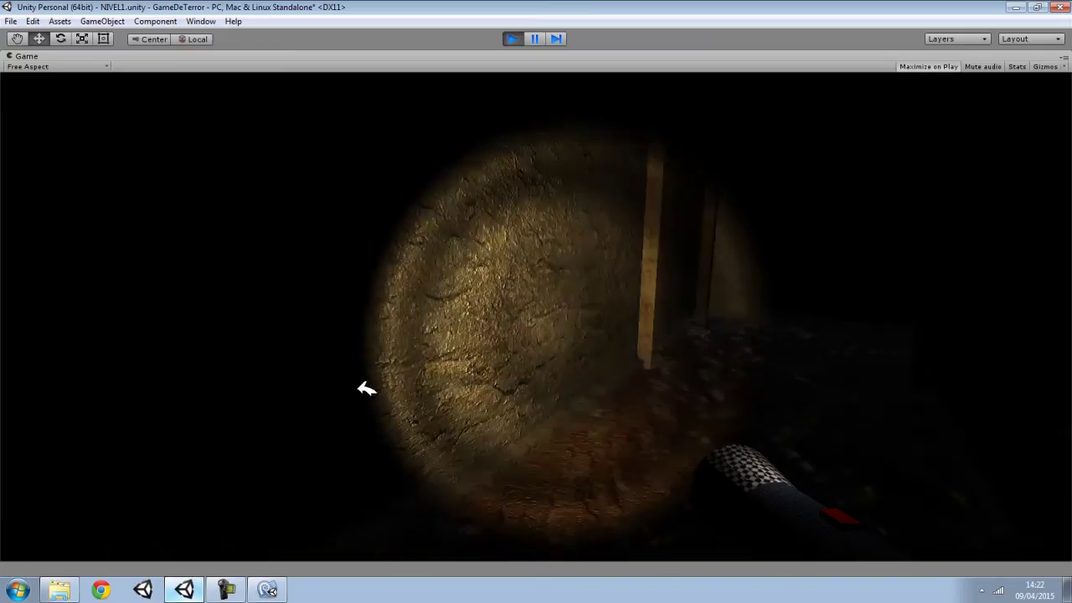
key("w")
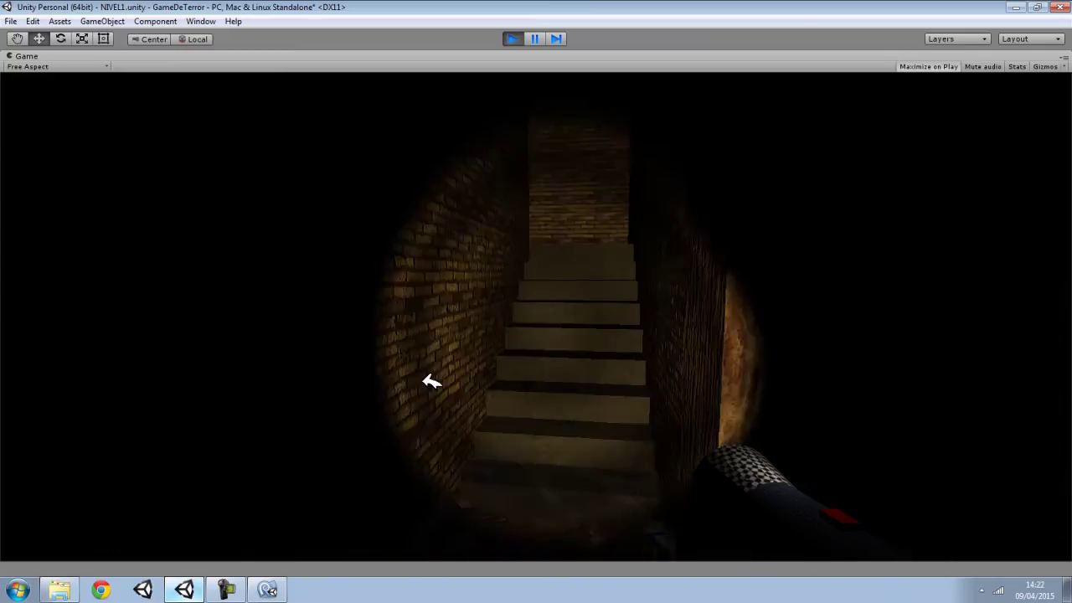
Walk through the narrow brick corridors, then stop the NIVEL1 play test.
key("w")
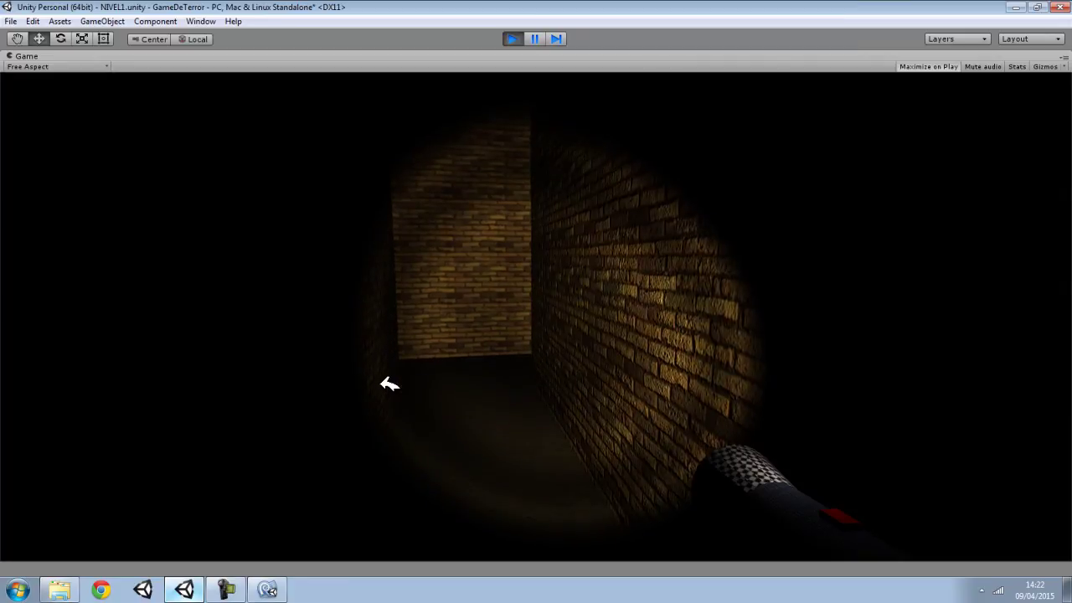
key("w")
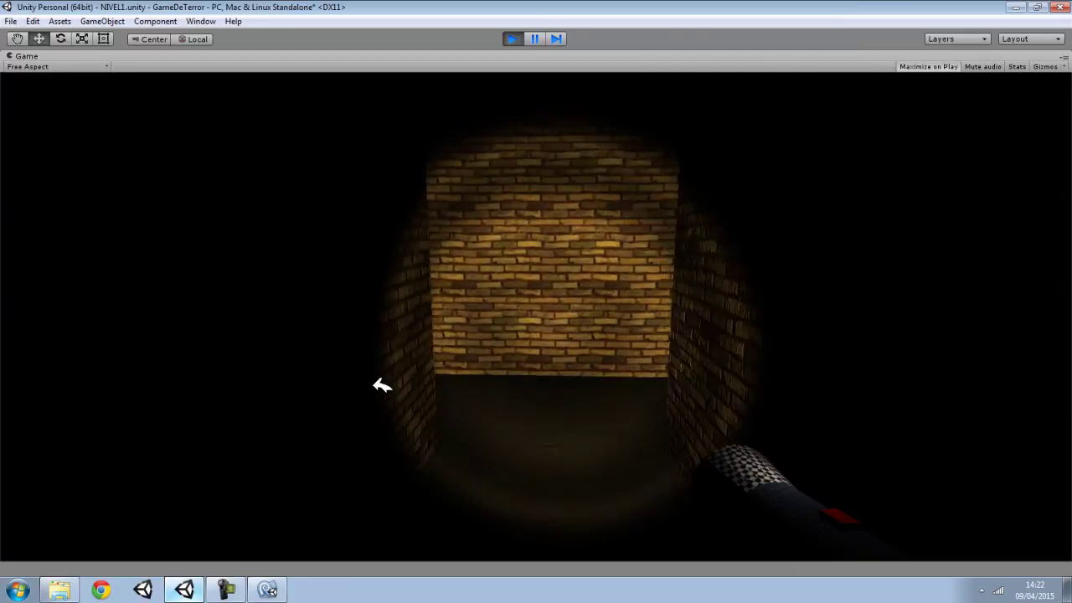
key("a")
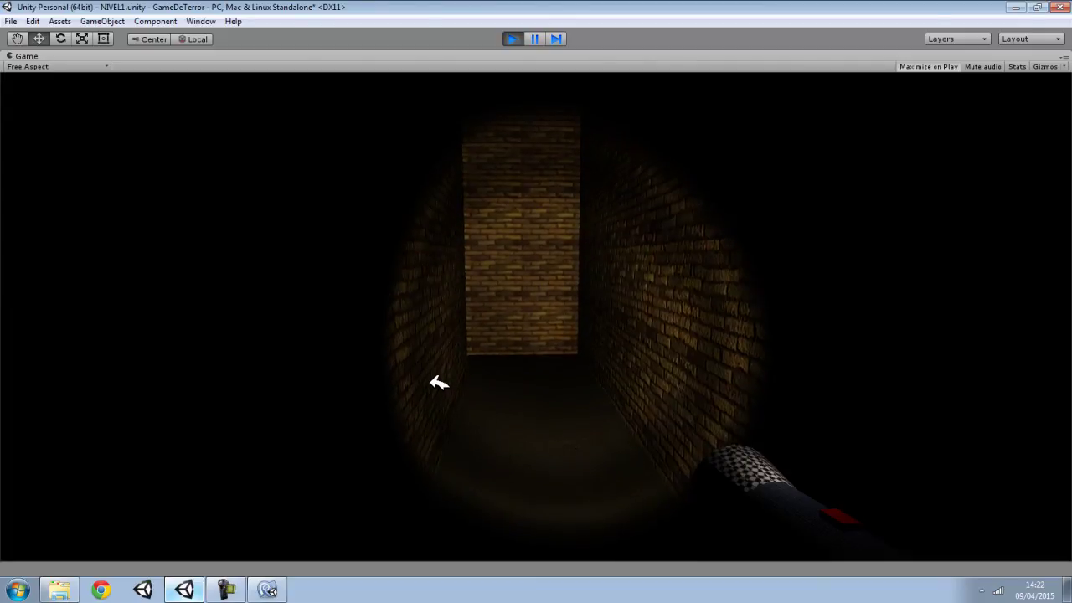
key("w")
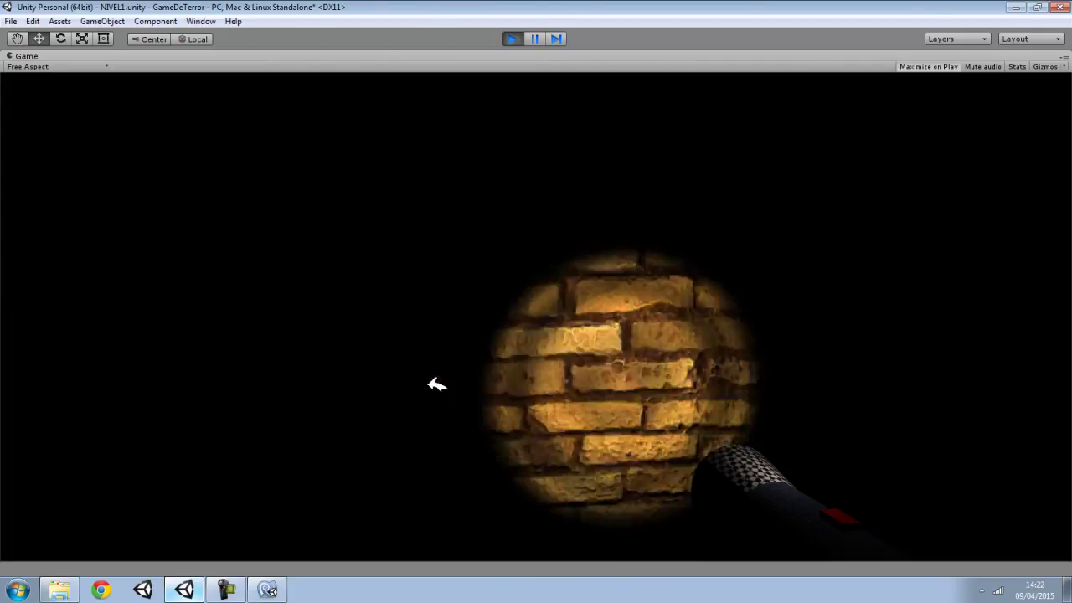
key("a")
key("a")
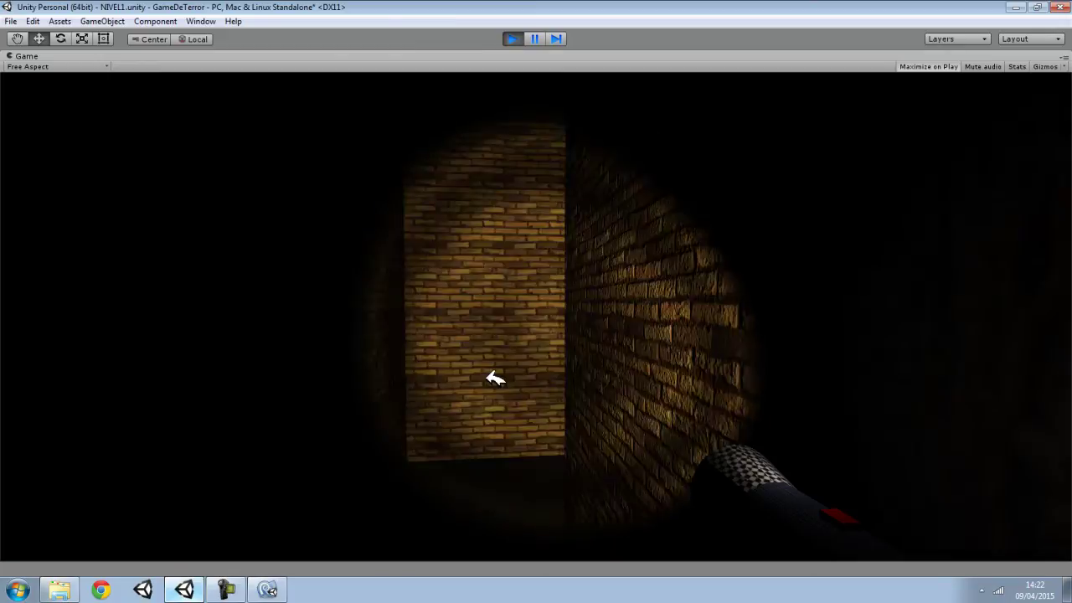
left_click(512, 39)
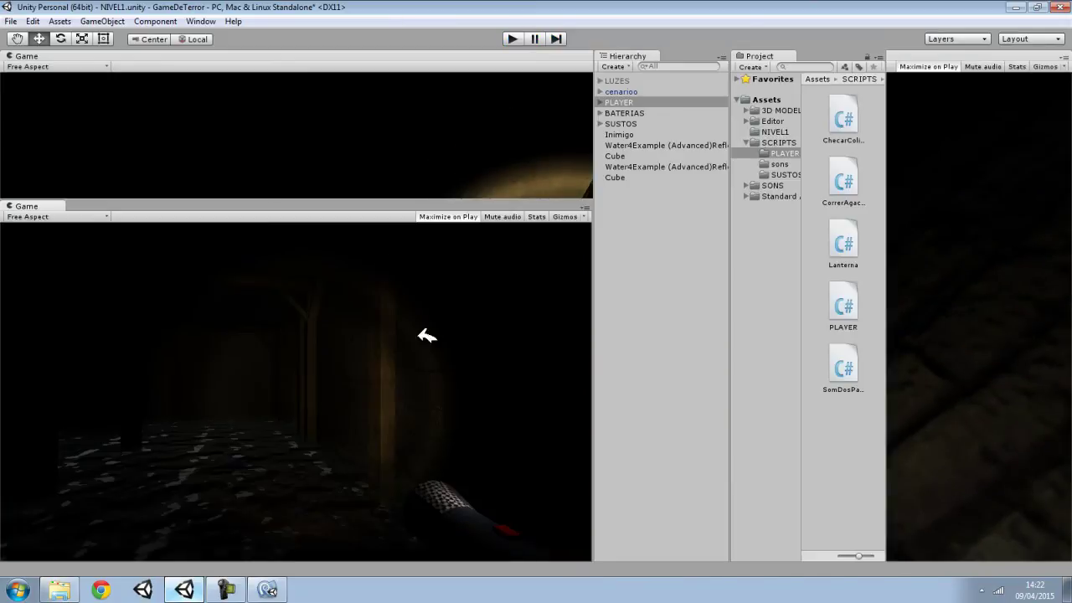
Enlarge the Scene view, frame and orbit around PLAYER, then bring SomDosPassos.cs back in MonoDevelop.
mouse_move(442, 205)
left_mouse_down()
mouse_move(467, 416)
mouse_move(523, 380)
mouse_move(610, 388)
mouse_move(840, 328)
mouse_move(425, 316)
mouse_move(699, 257)
left_mouse_up()
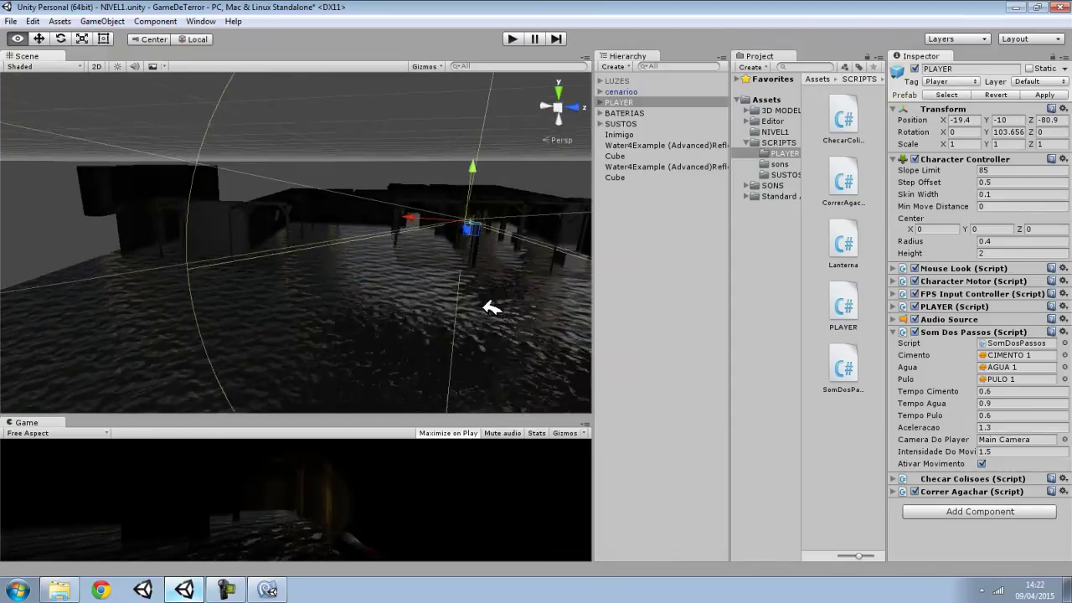
key("f")
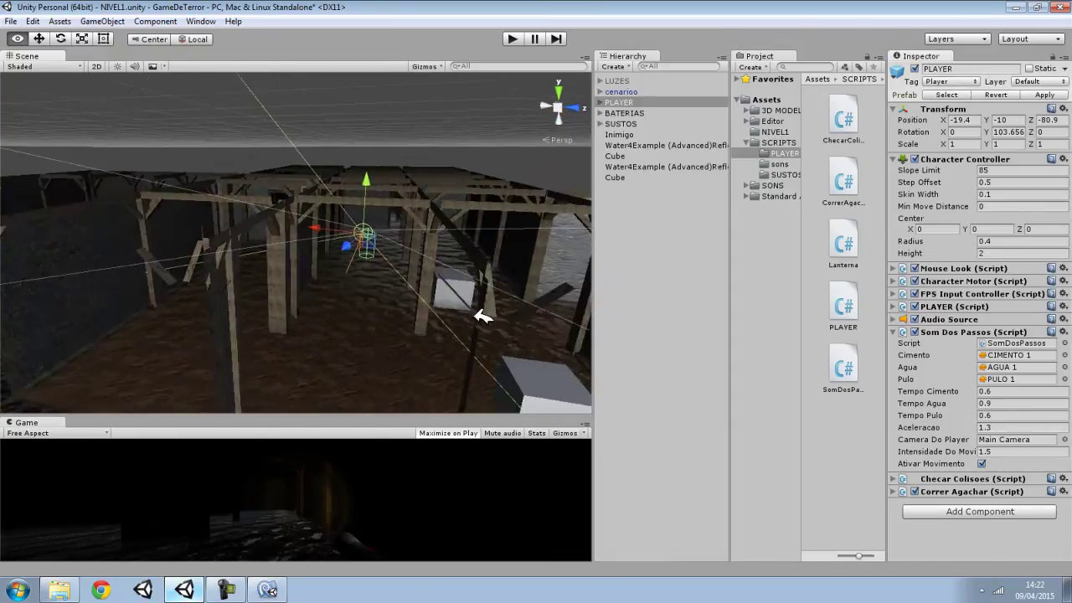
mouse_move(488, 306)
left_mouse_down("alt")
mouse_move(573, 301)
mouse_move(402, 376)
left_mouse_up("alt")
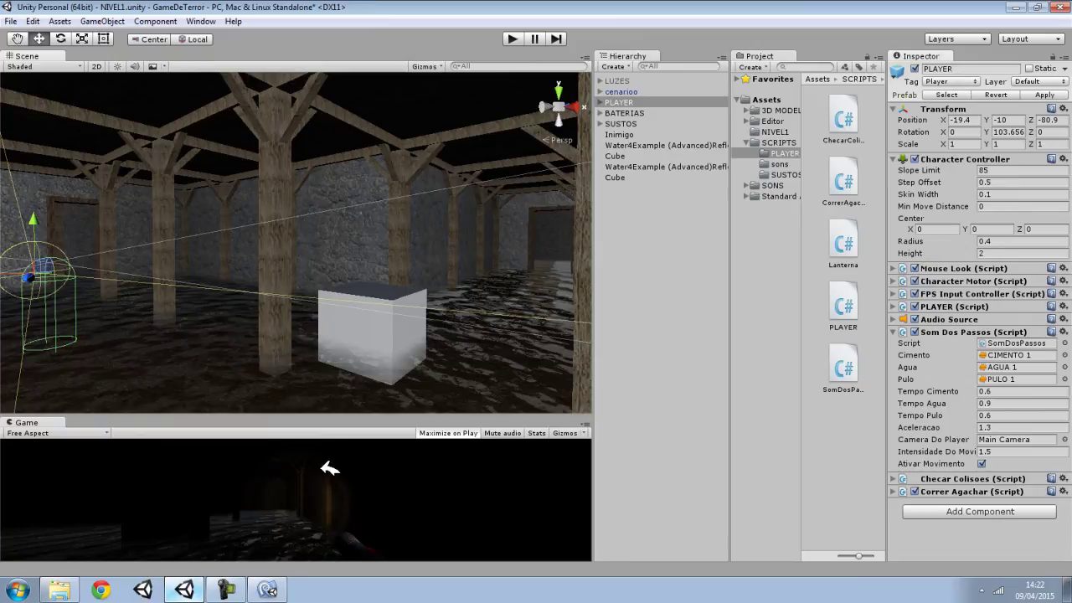
left_click(268, 590)
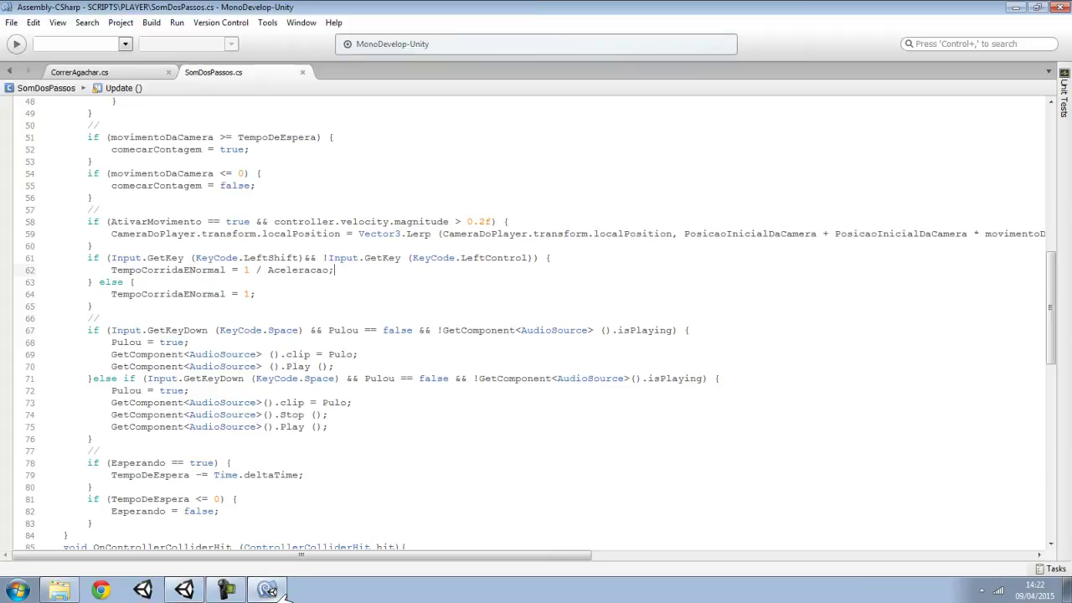
left_click(226, 590)
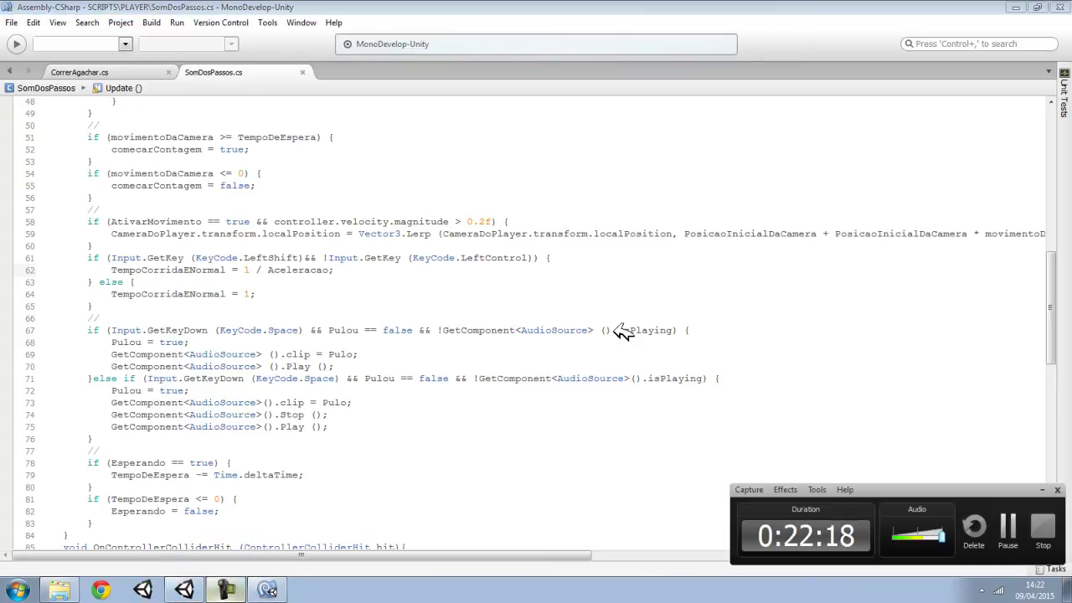